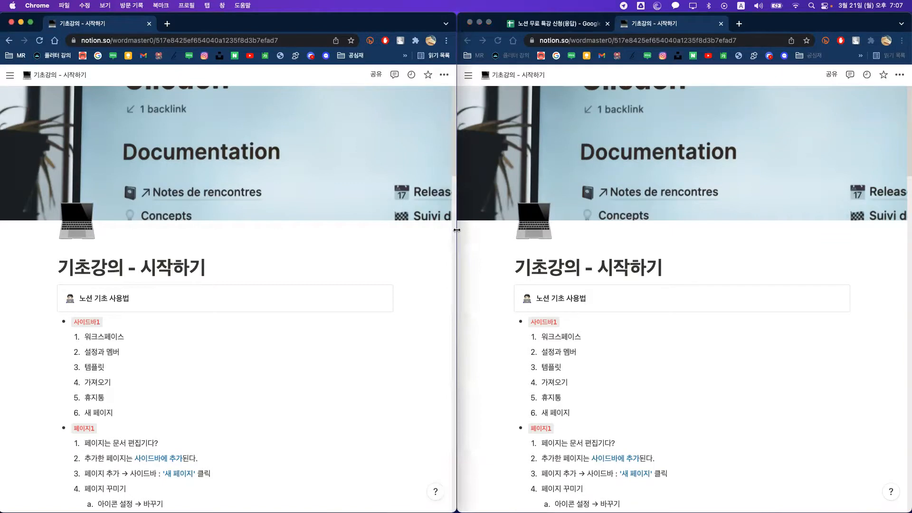
pyautogui.moveTo(456, 229); pyautogui.dragTo(410, 228)
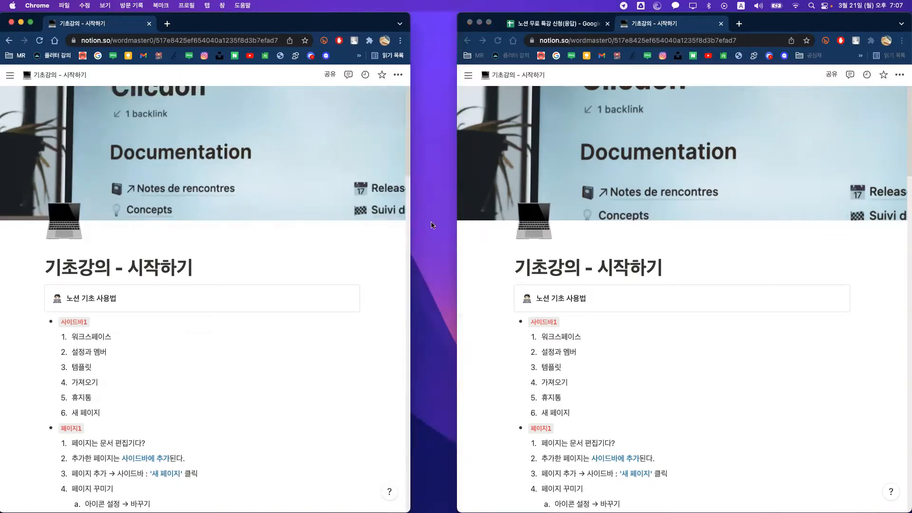
pyautogui.moveTo(410, 221); pyautogui.dragTo(455, 223)
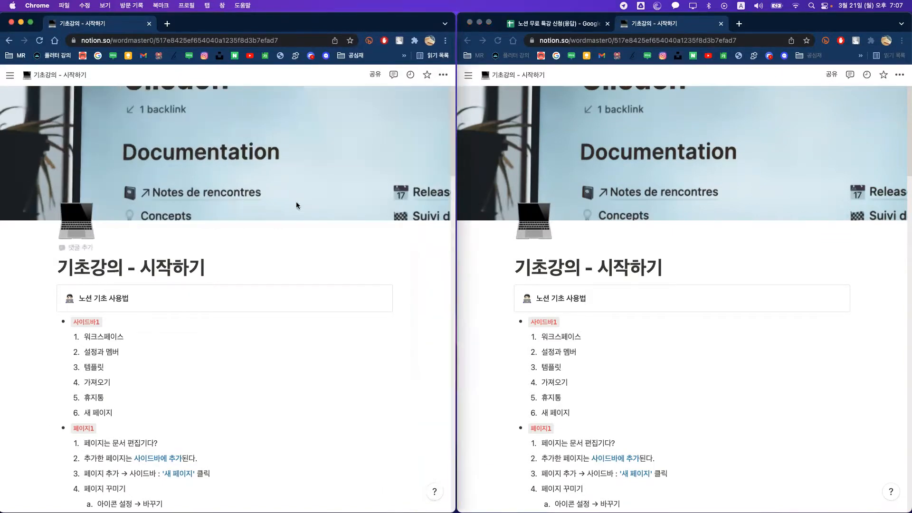
# Step: Demonstrate docking the sidebar open and collapsing it again
pyautogui.moveTo(9, 76)
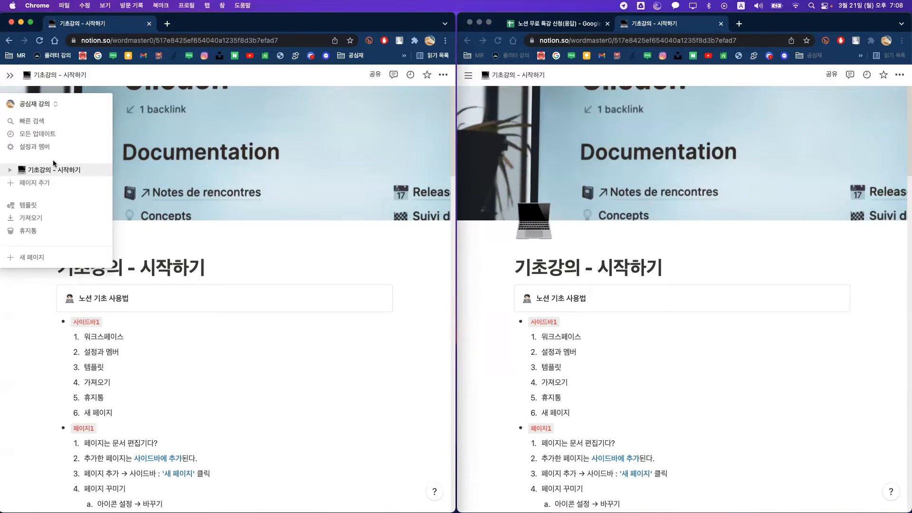
pyautogui.click(9, 77)
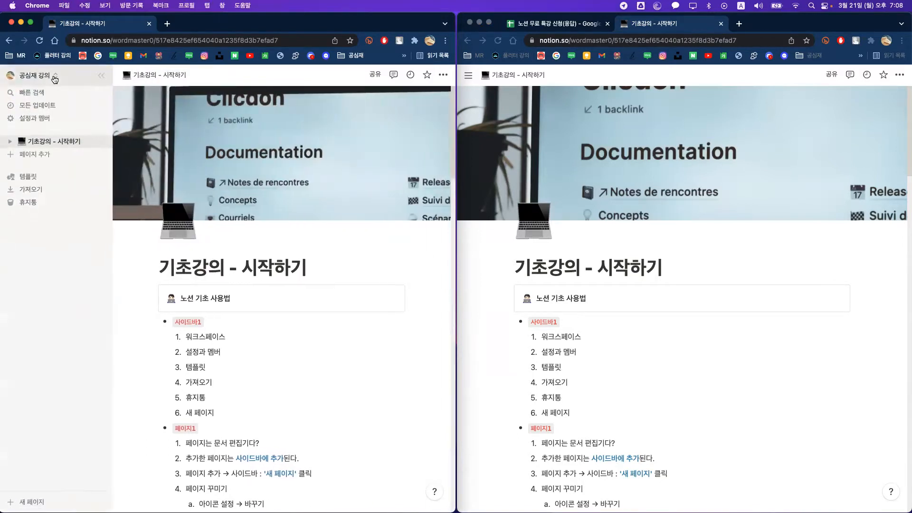
pyautogui.click(98, 77)
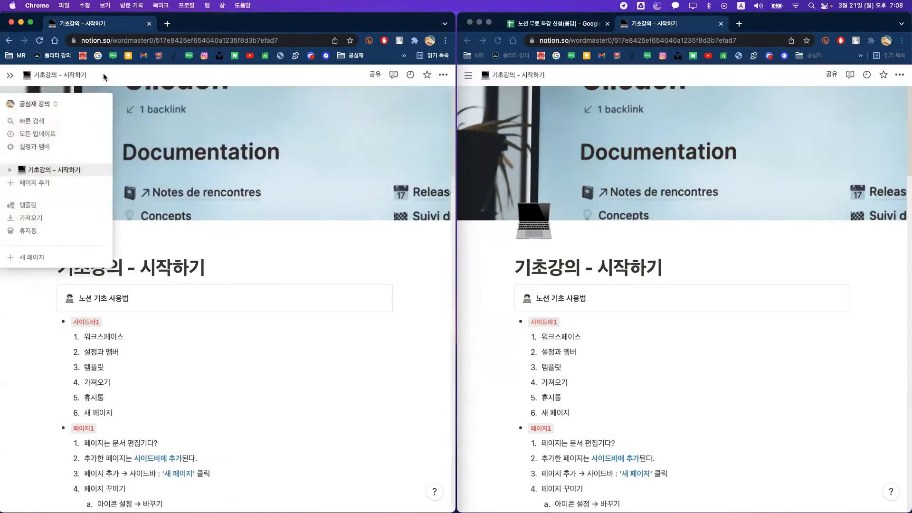
pyautogui.click(10, 78)
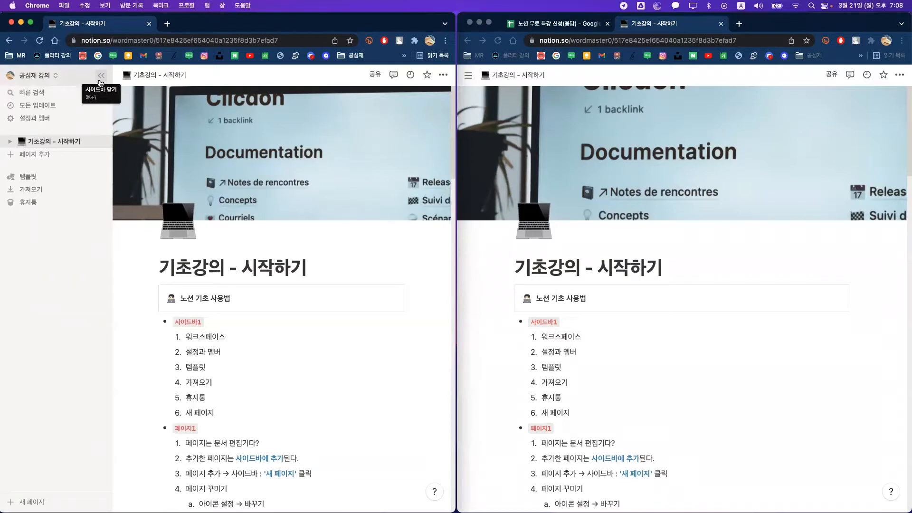
pyautogui.click(100, 76)
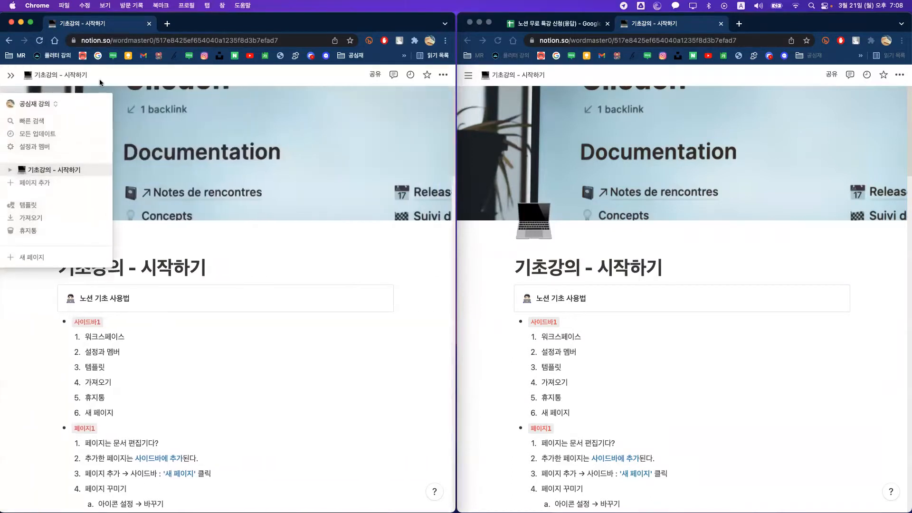
pyautogui.click(100, 76)
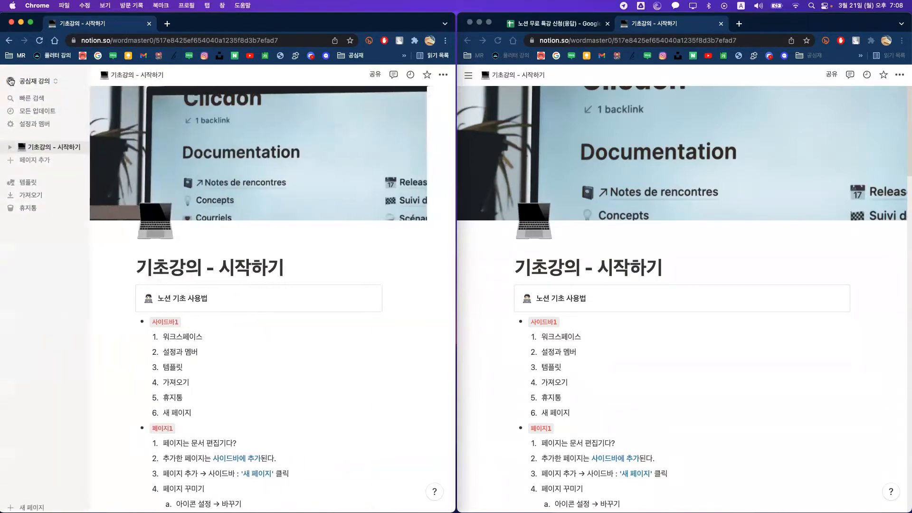
pyautogui.click(101, 76)
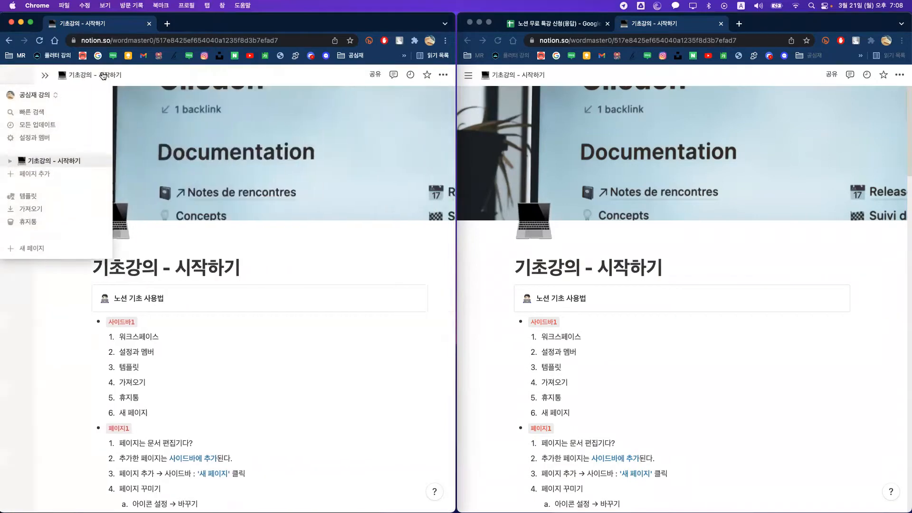
# Step: Bring up the hidden sidebar and dock it open beside the 기초강의 - 시작하기 page
pyautogui.moveTo(7, 118)
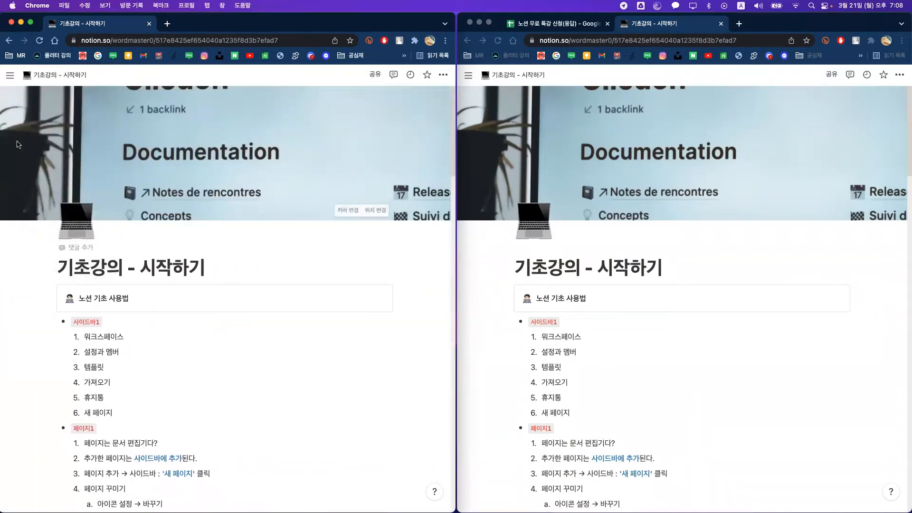
pyautogui.moveTo(10, 75)
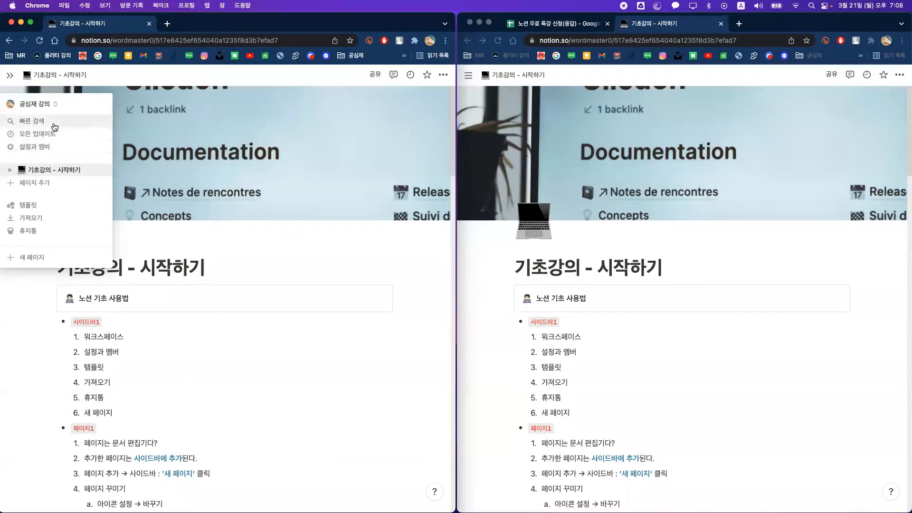
pyautogui.click(9, 76)
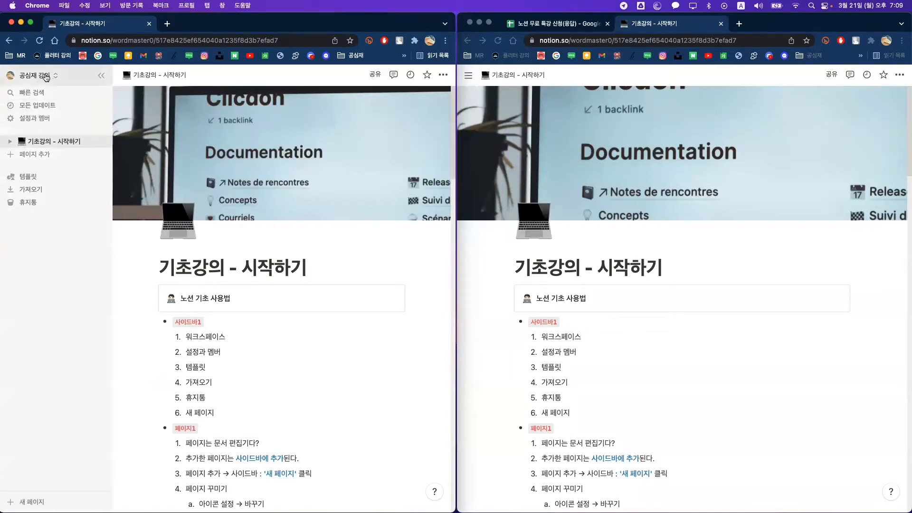
# Step: View the list of available workspaces in the workspace switcher, then close it without switching
pyautogui.click(45, 77)
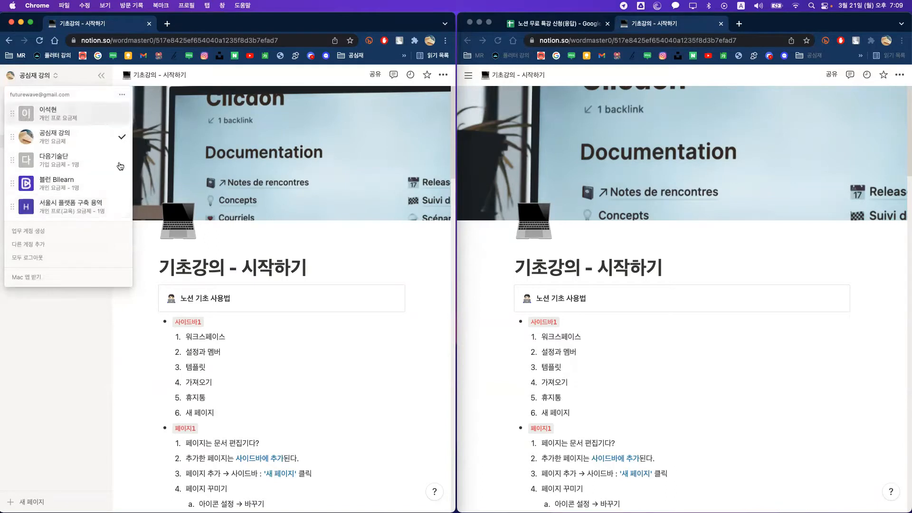
pyautogui.click(56, 77)
pyautogui.click(55, 76)
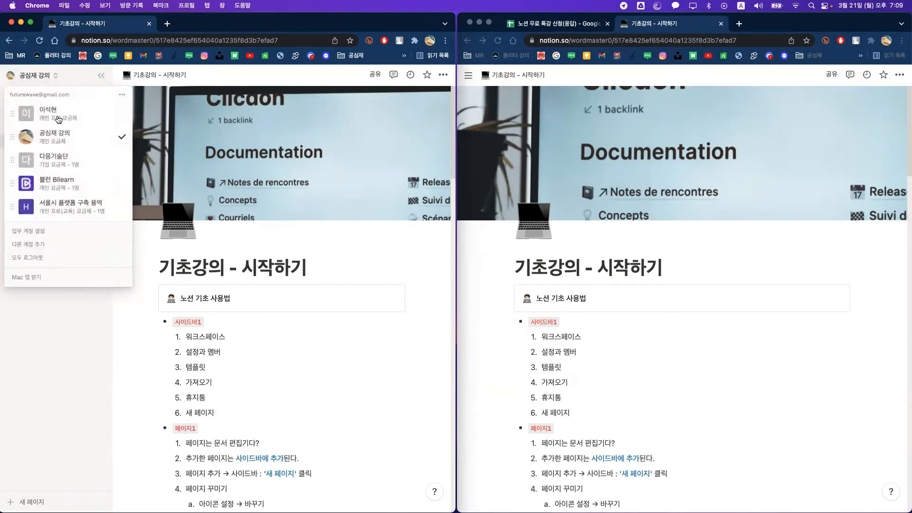
pyautogui.click(49, 79)
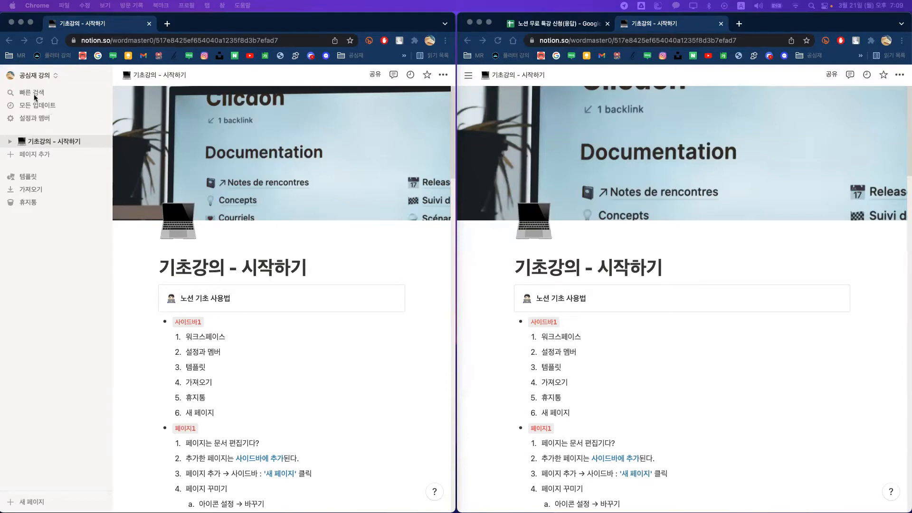
# Step: Open 설정과 멤버 and review the photo, personal information, password and support access options under 내 계정
pyautogui.click(49, 119)
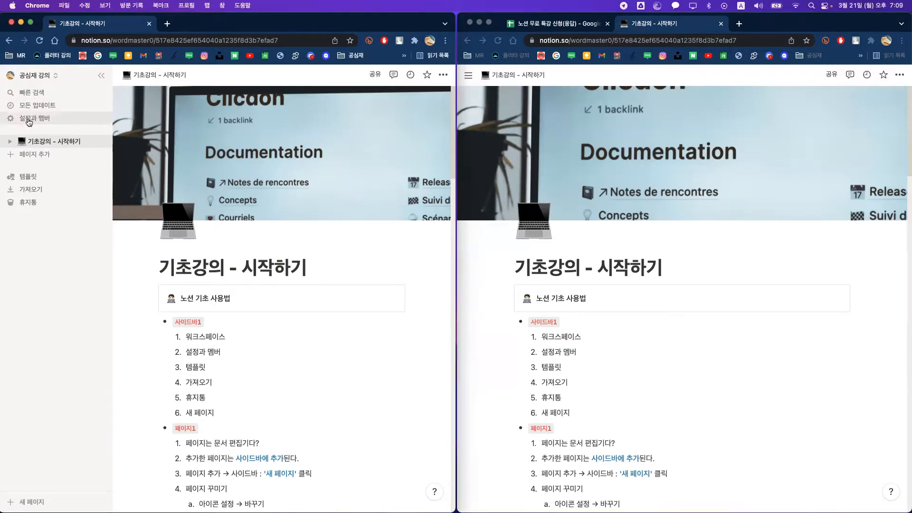
pyautogui.click(29, 118)
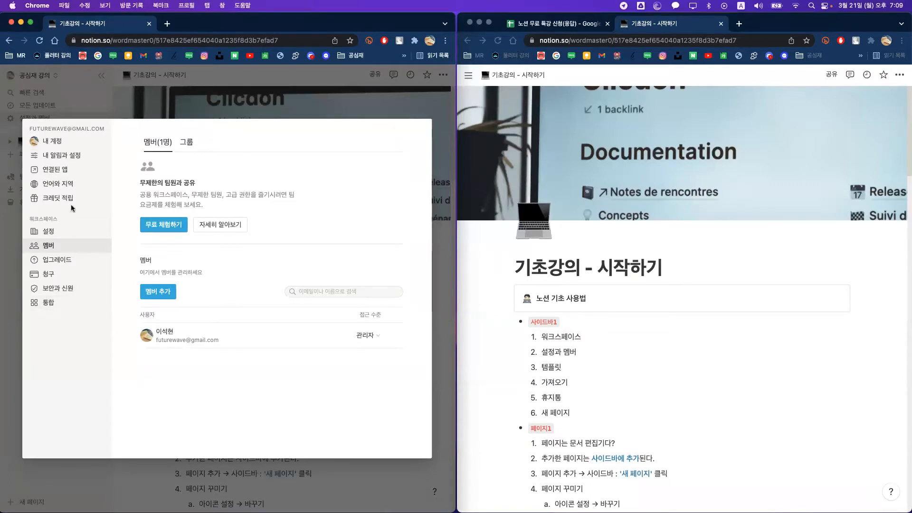
pyautogui.click(58, 142)
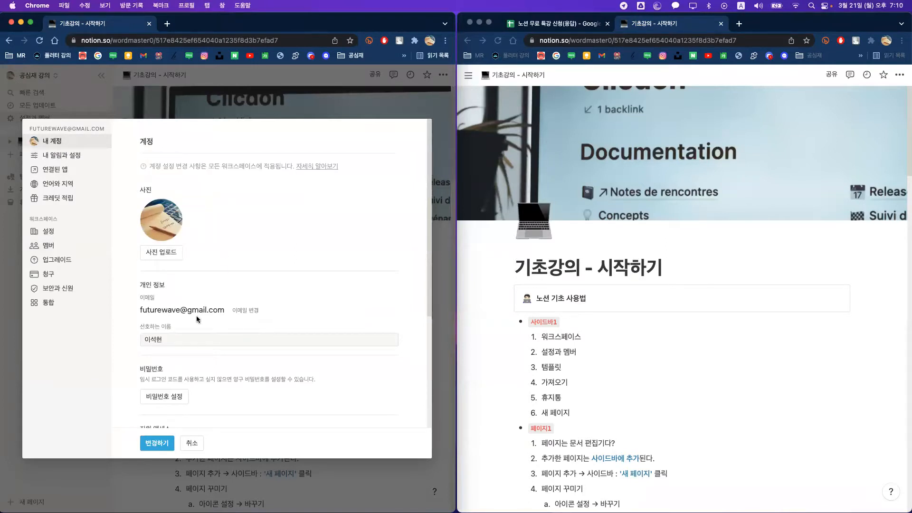
pyautogui.scroll(-3, 196, 315)
pyautogui.scroll(-5, 195, 342)
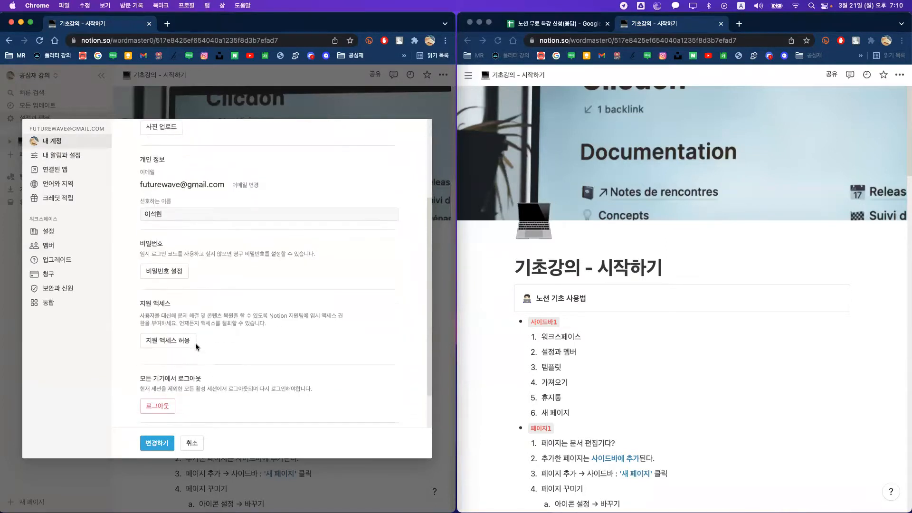
pyautogui.scroll(8, 196, 347)
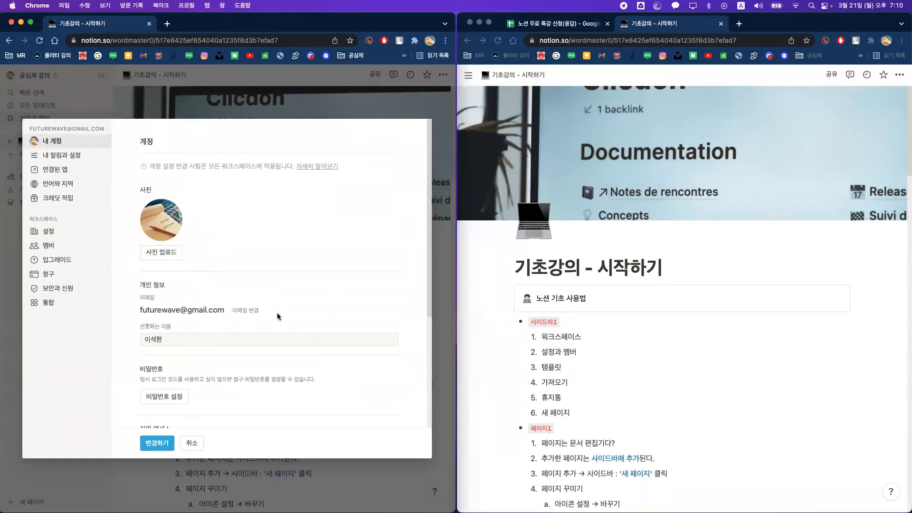
pyautogui.scroll(-1, 277, 312)
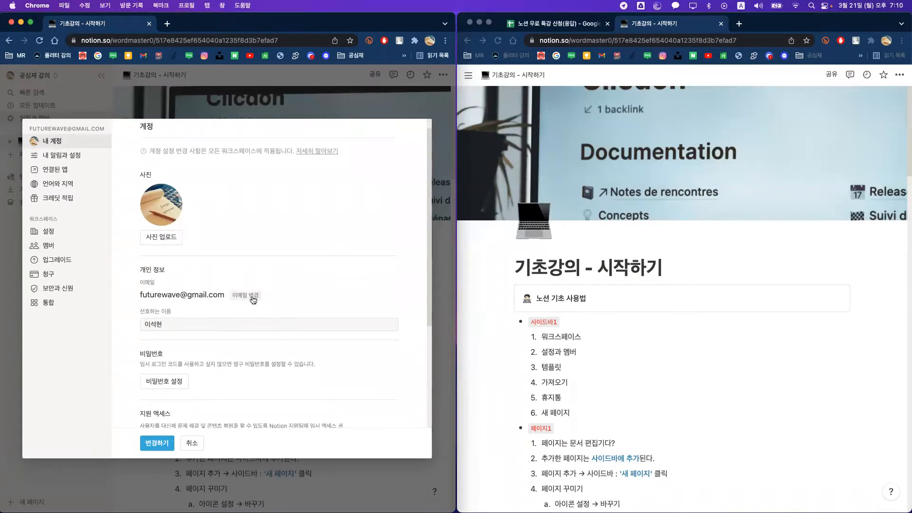
# Step: Review the notification and preference settings in 내 알림과 설정 and the integrations in 연결된 앱
pyautogui.click(71, 156)
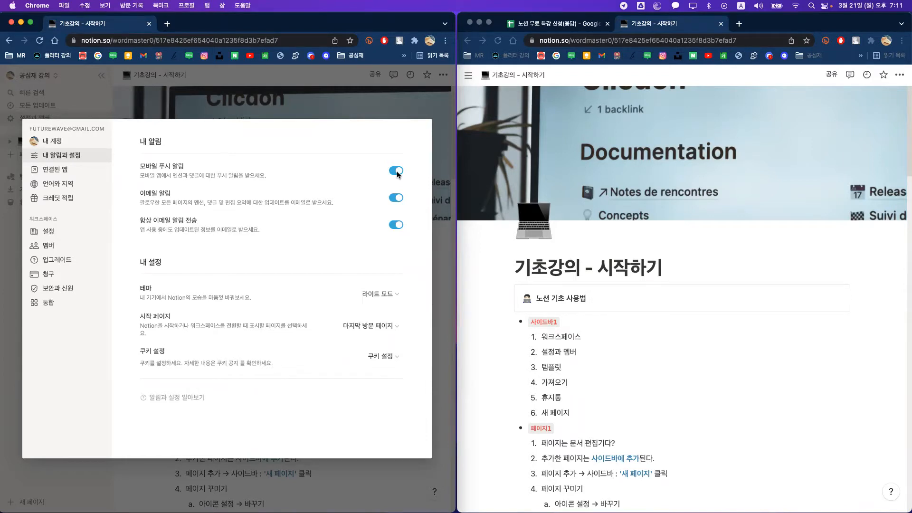
pyautogui.click(67, 173)
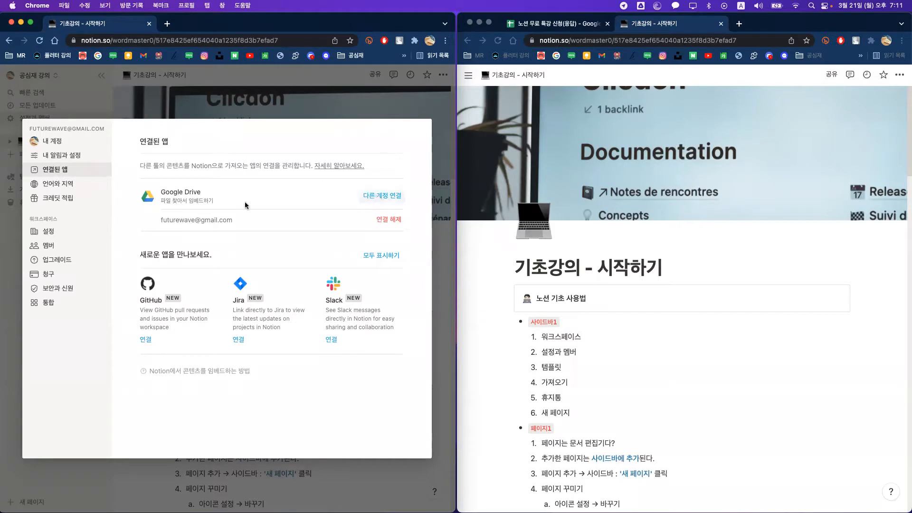
# Step: Examine the interface language choices in the 언어와 지역 settings, keeping the current language
pyautogui.click(75, 185)
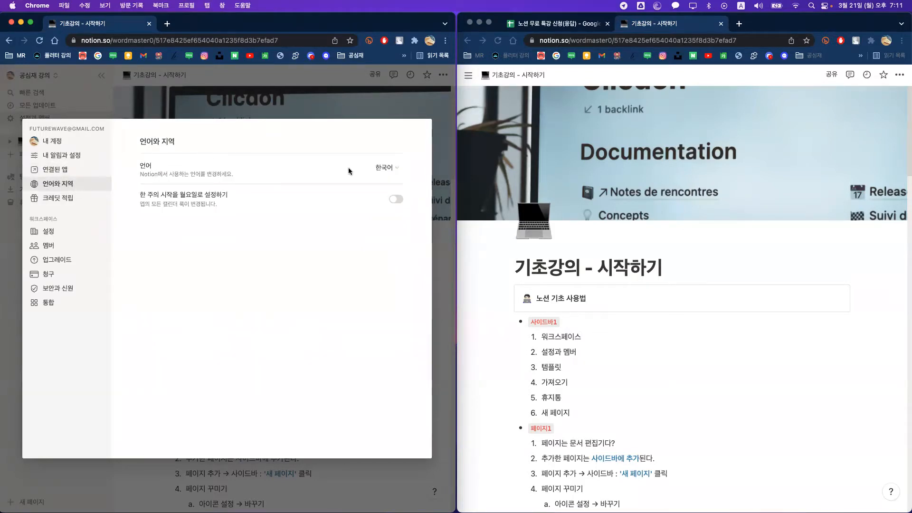
pyautogui.click(397, 169)
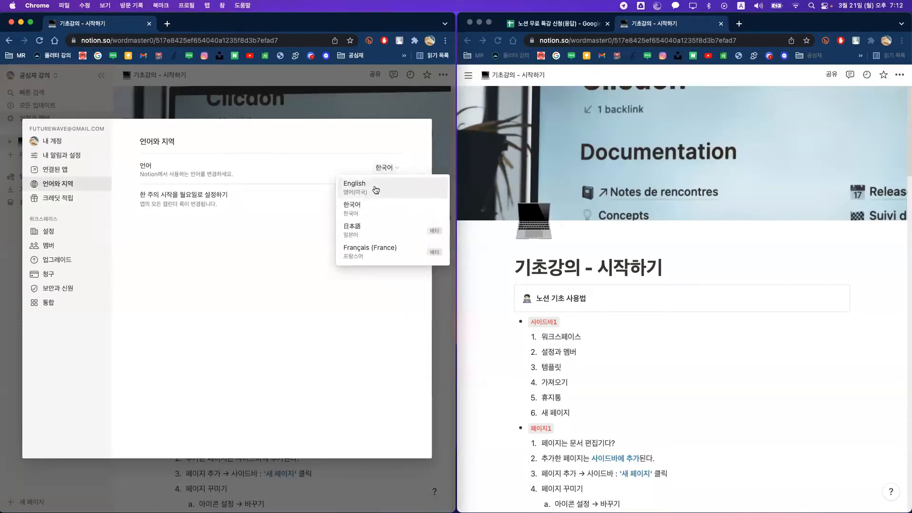
pyautogui.click(304, 168)
pyautogui.click(388, 169)
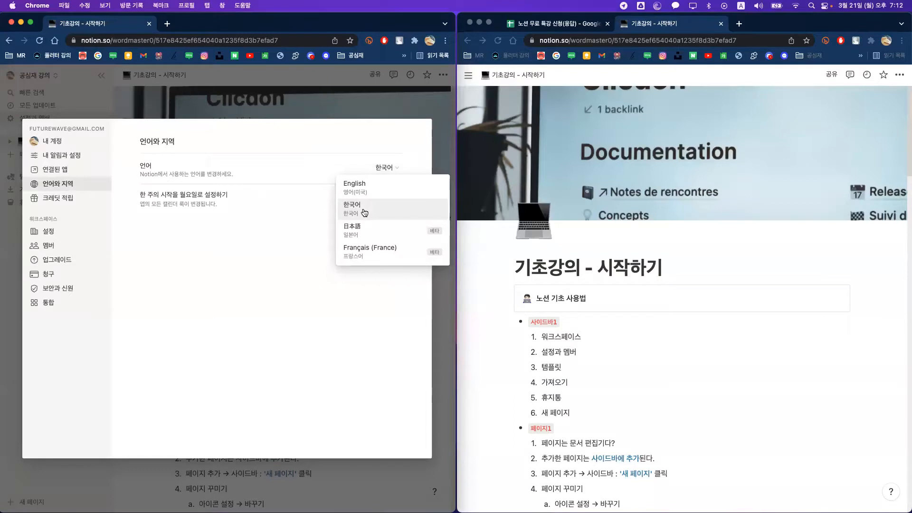
pyautogui.click(230, 203)
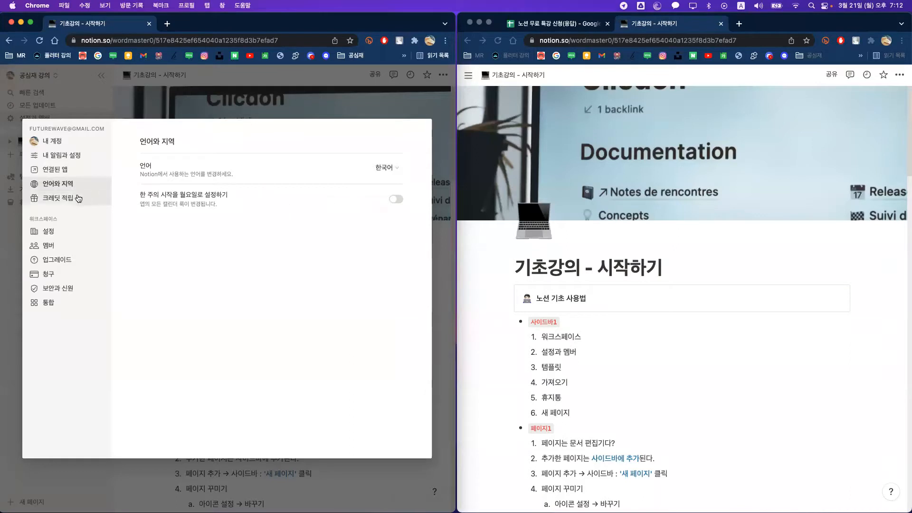
# Step: Examine the 크레딧 적립 settings, expanding the invited friends list and reading through the ways to earn credits
pyautogui.click(102, 198)
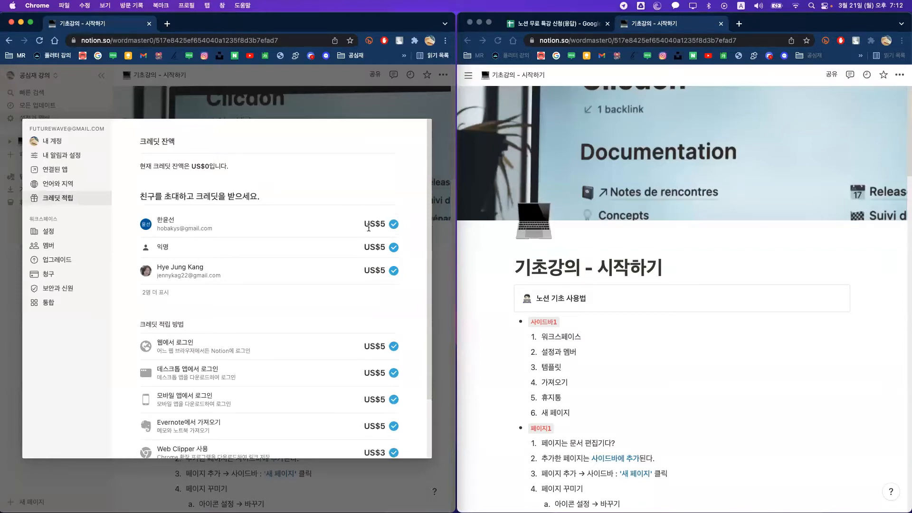
pyautogui.click(159, 292)
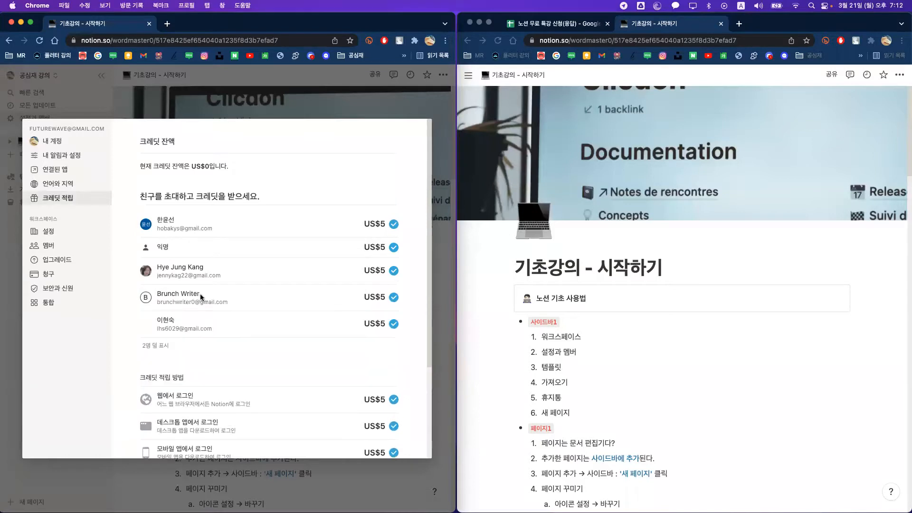
pyautogui.scroll(-3, 200, 296)
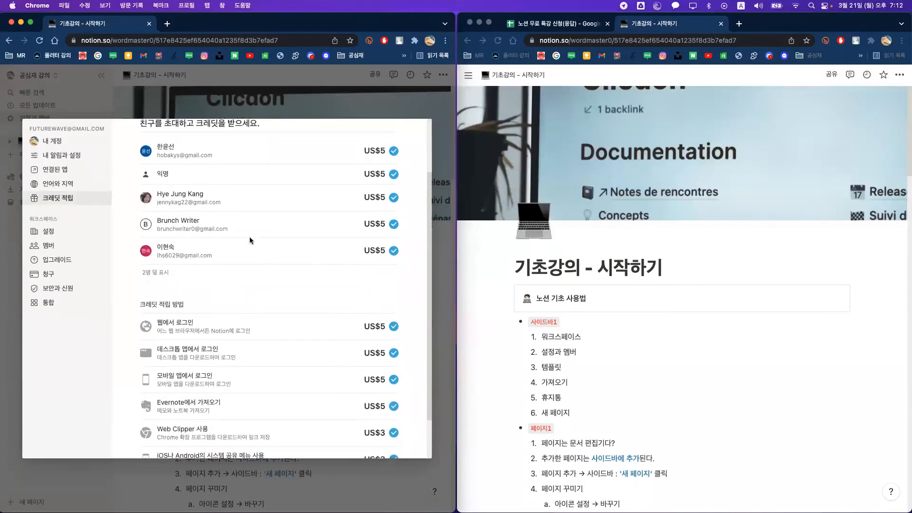
pyautogui.scroll(2, 269, 275)
pyautogui.scroll(-3, 285, 271)
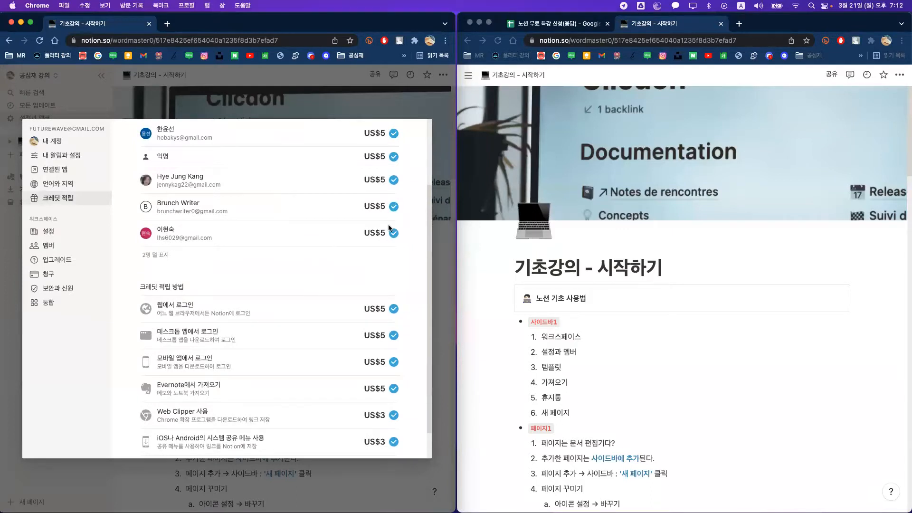
pyautogui.scroll(4, 320, 238)
pyautogui.scroll(-3, 321, 240)
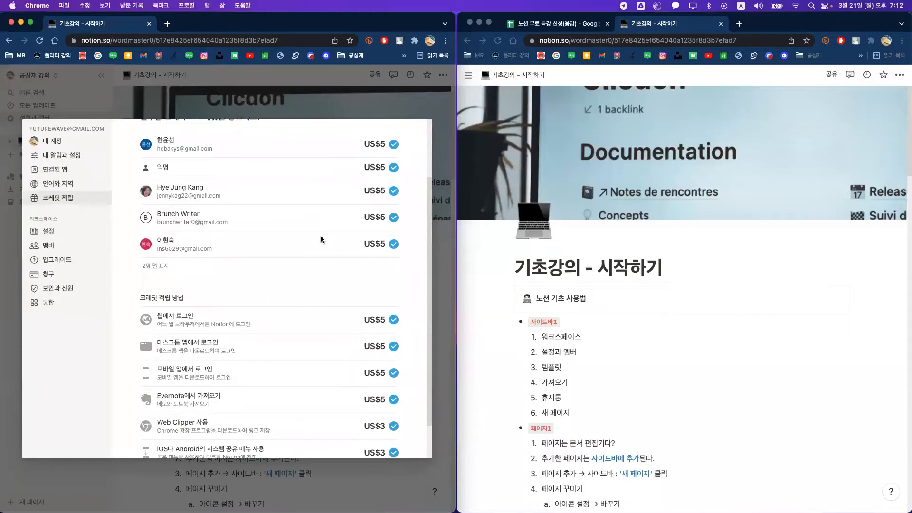
pyautogui.scroll(3, 321, 235)
pyautogui.scroll(-4, 383, 235)
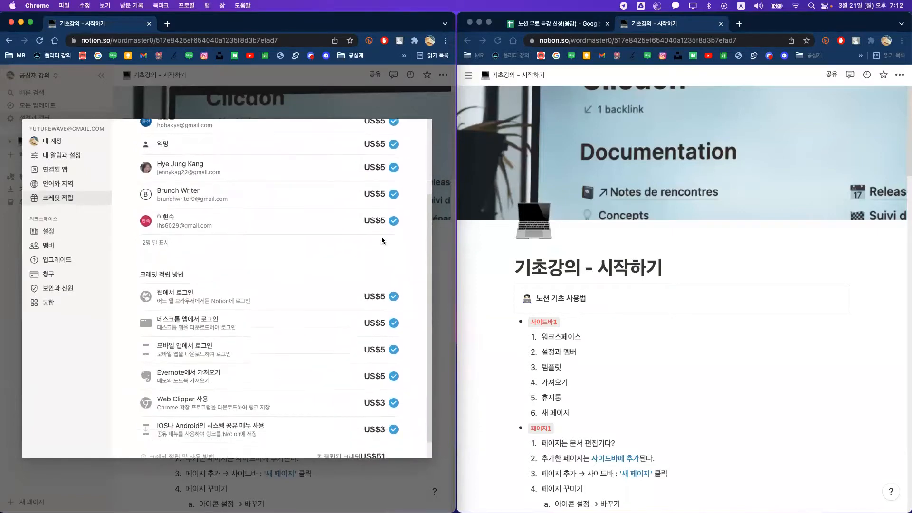
pyautogui.scroll(-1, 381, 240)
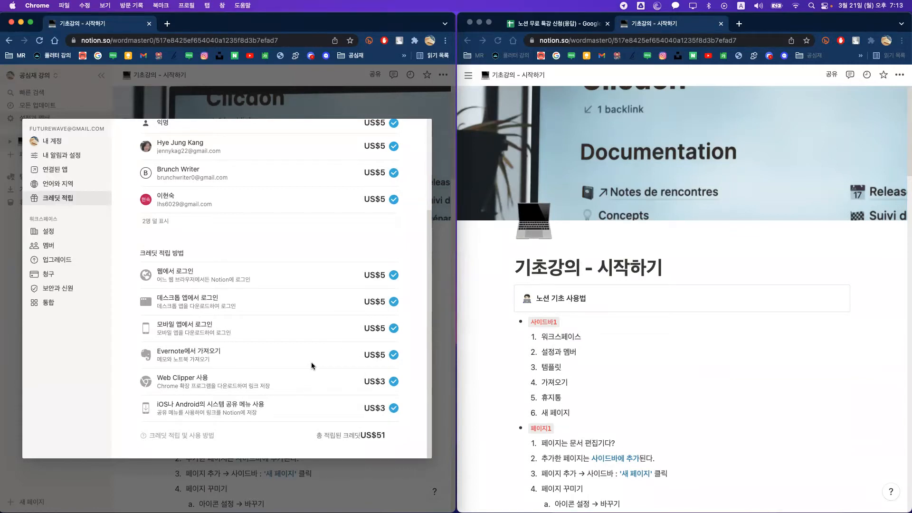
# Step: Review the name, icon, domain and content export options on the workspace 설정 page
pyautogui.click(45, 234)
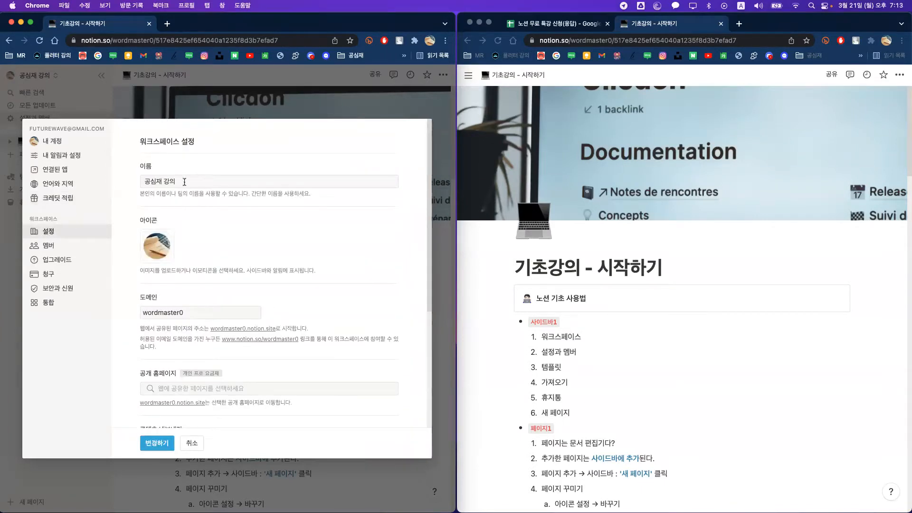
pyautogui.moveTo(141, 143); pyautogui.dragTo(213, 148)
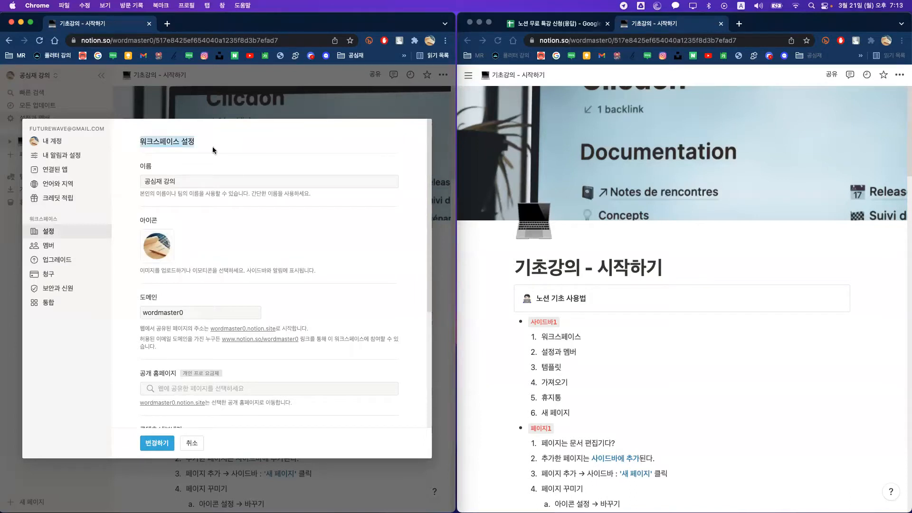
pyautogui.click(179, 168)
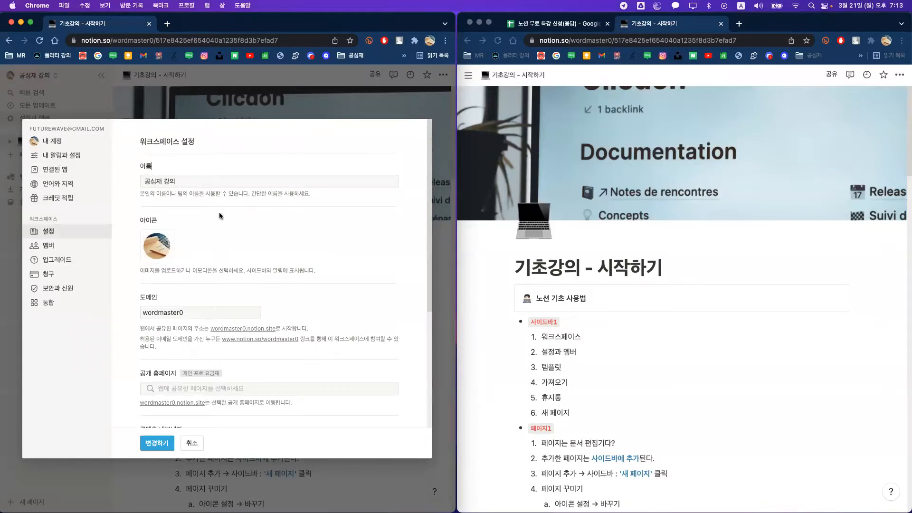
pyautogui.scroll(-2, 216, 286)
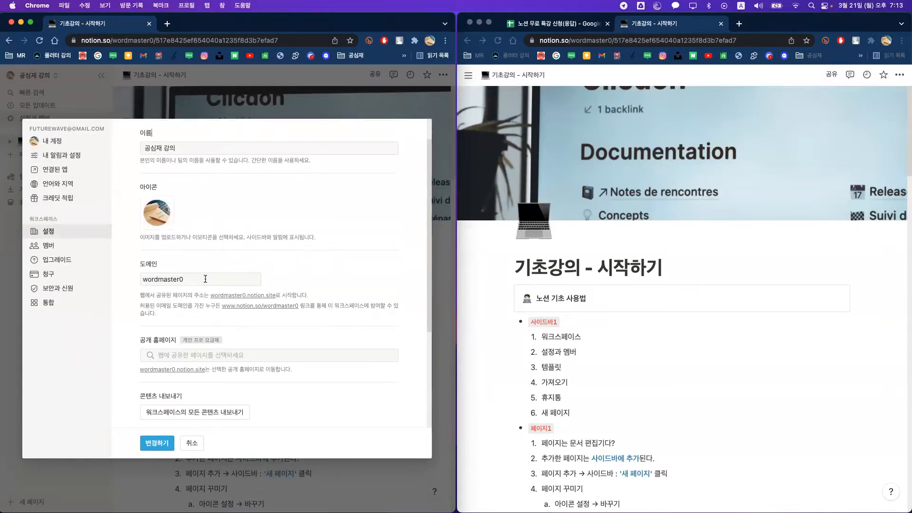
pyautogui.doubleClick(205, 279)
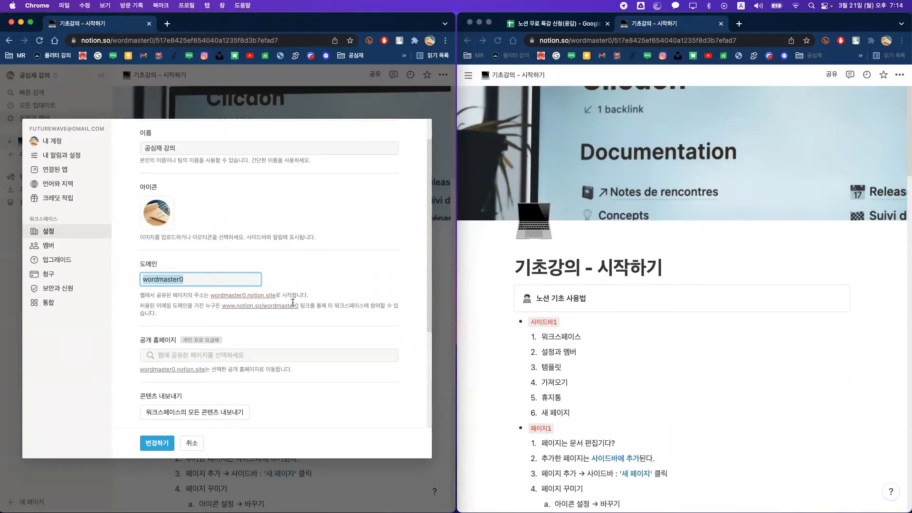
pyautogui.scroll(-5, 295, 309)
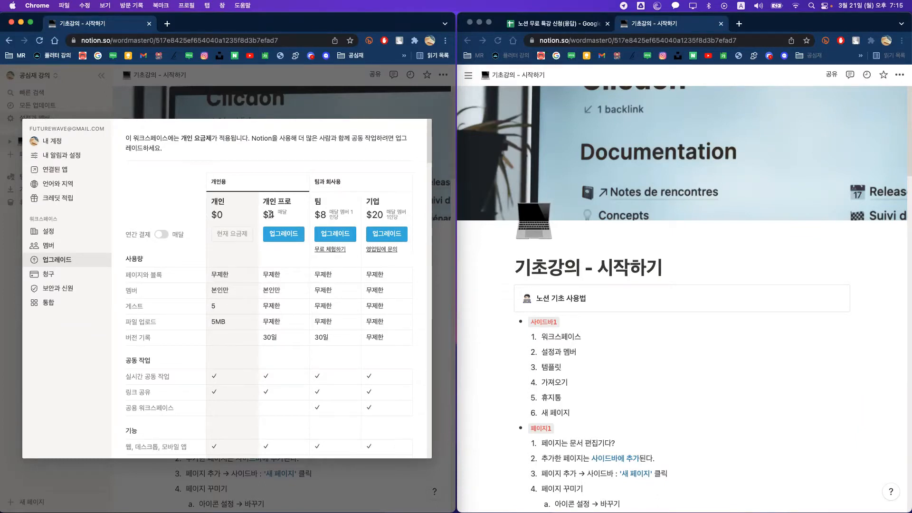
# Step: Compare the 업그레이드 plans' prices under annual and monthly billing, keeping annual billing, and look through the feature table
pyautogui.click(163, 236)
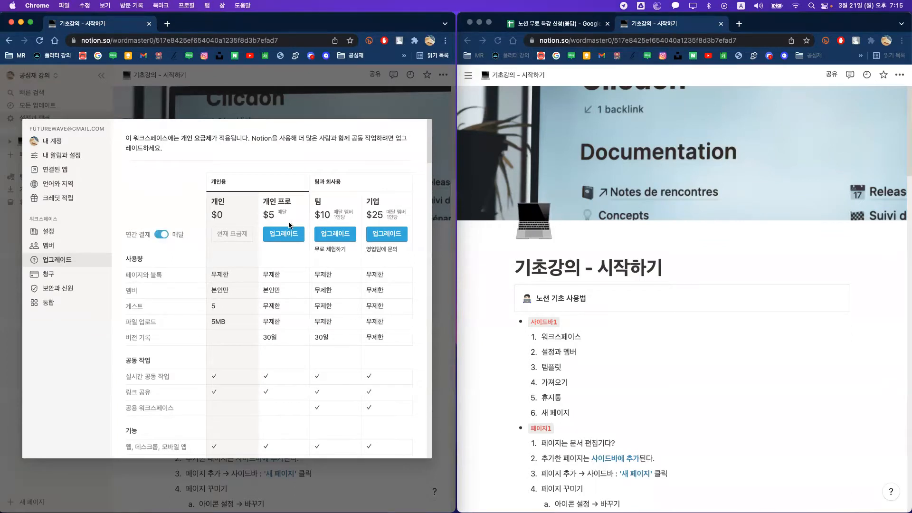
pyautogui.click(160, 236)
pyautogui.click(163, 235)
pyautogui.click(163, 235)
pyautogui.scroll(-3, 261, 285)
pyautogui.scroll(3, 262, 287)
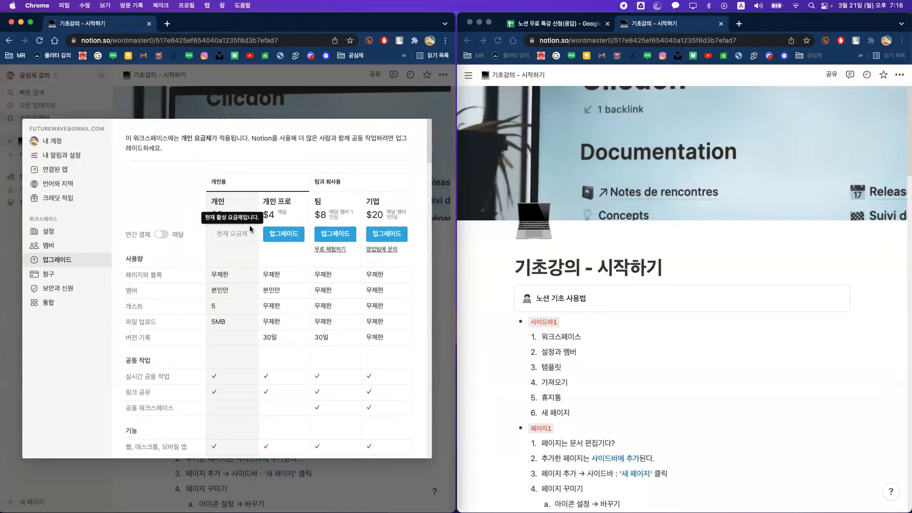
# Step: Review the workspace's 청구 and 보안과 신원 settings, and close the settings dialog
pyautogui.click(59, 274)
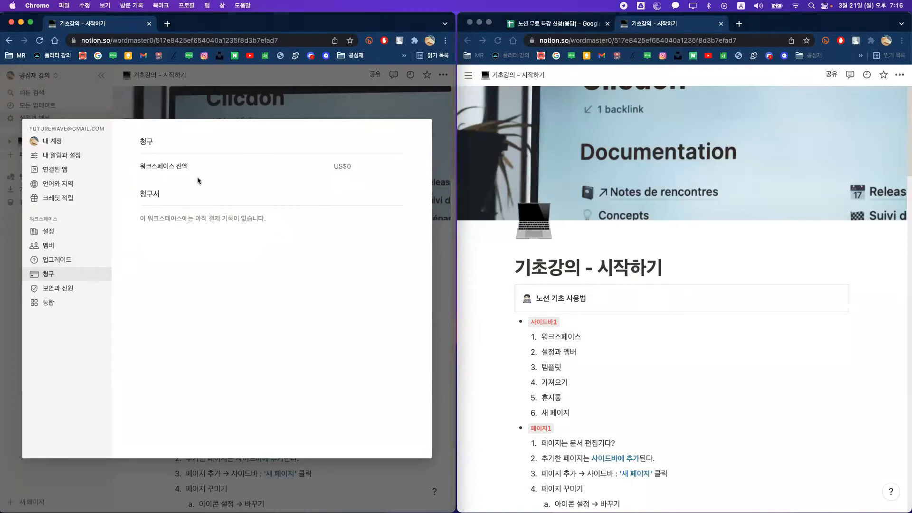
pyautogui.click(74, 288)
pyautogui.click(163, 98)
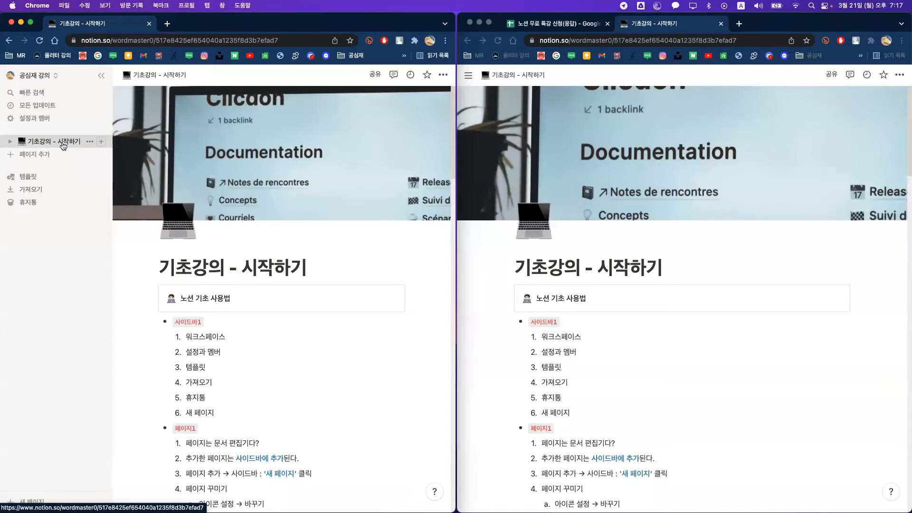
# Step: Open the Naver home page in a new browser tab and go to its 뉴스 section
pyautogui.click(738, 23)
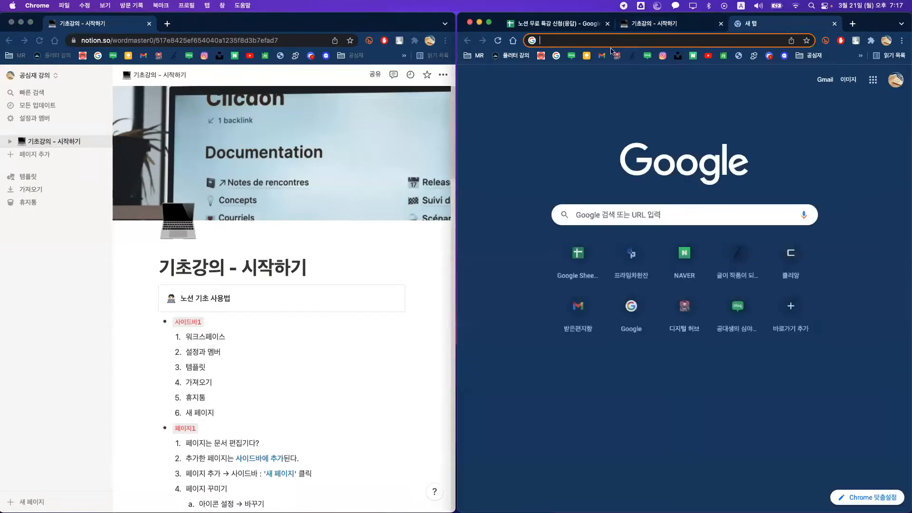
pyautogui.click(693, 55)
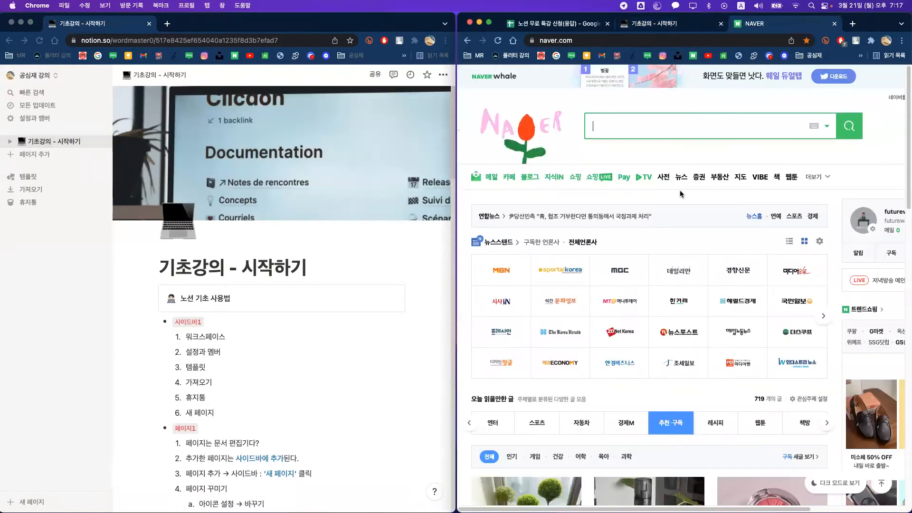
pyautogui.click(681, 177)
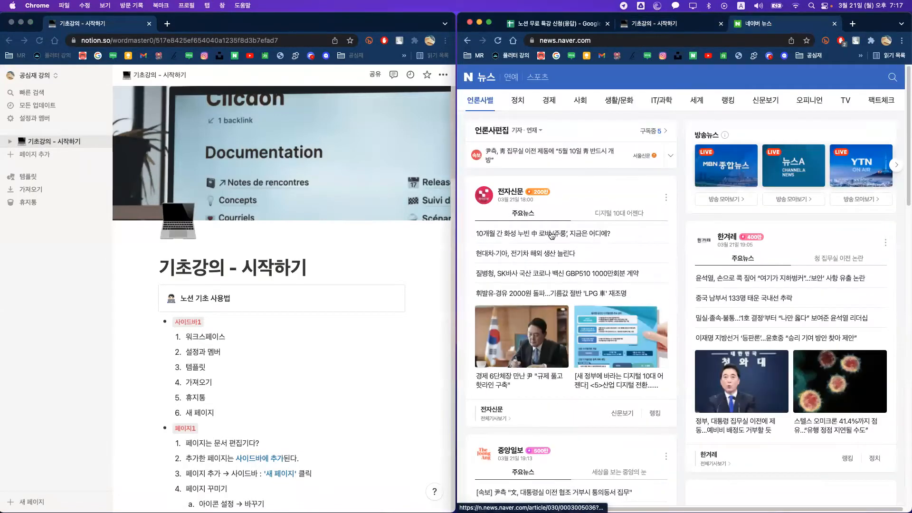
# Step: Open the 전자신문 article about the Mars rover, look through its text and pictures, and return to the news list
pyautogui.click(551, 235)
pyautogui.scroll(-10, 626, 253)
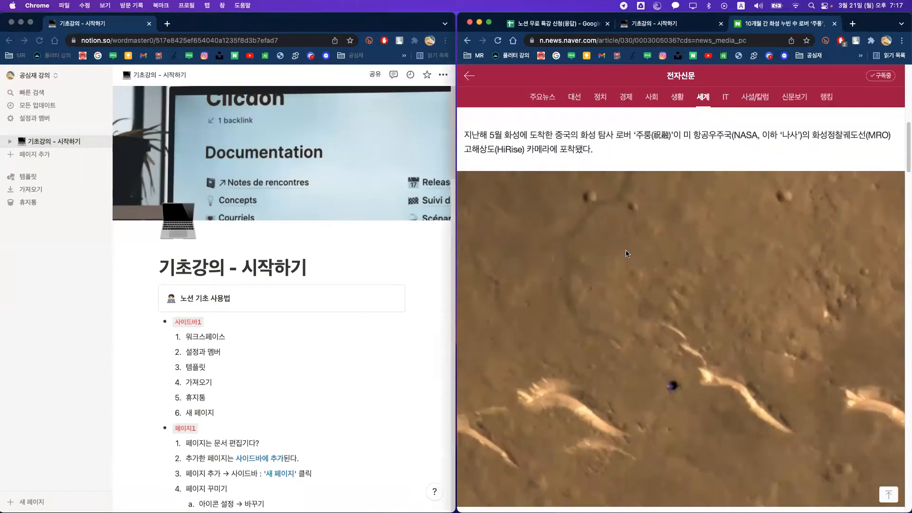
pyautogui.scroll(-10, 626, 253)
pyautogui.scroll(15, 626, 254)
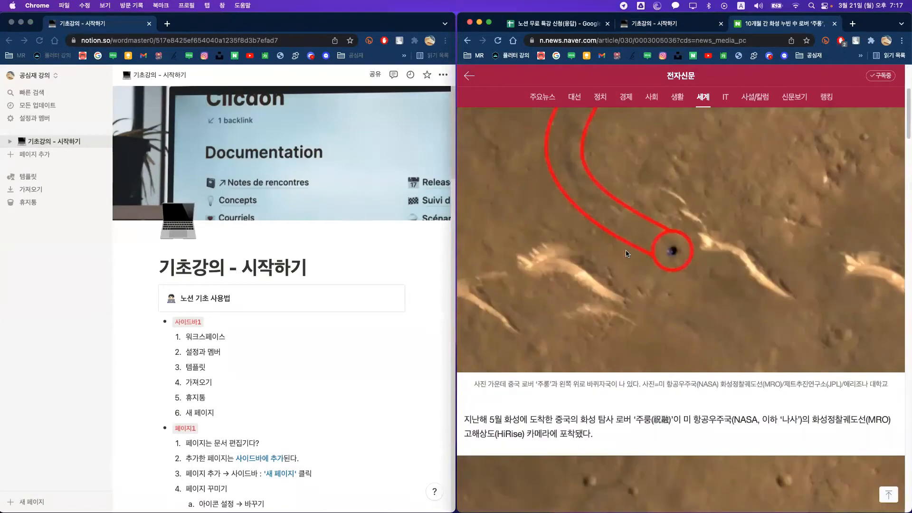
pyautogui.click(472, 44)
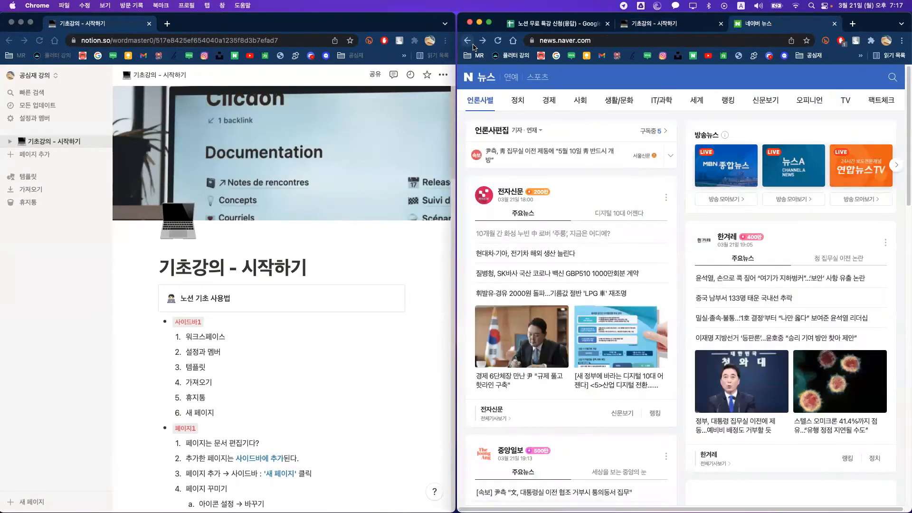
# Step: Look back at the 기초강의 - 시작하기 page, and open the Naver blog post editor in place of the news page
pyautogui.click(665, 23)
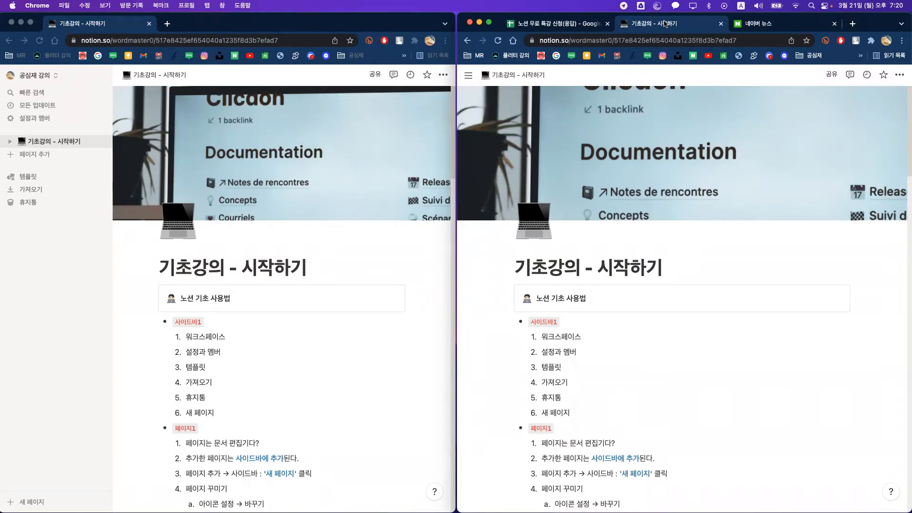
pyautogui.click(752, 25)
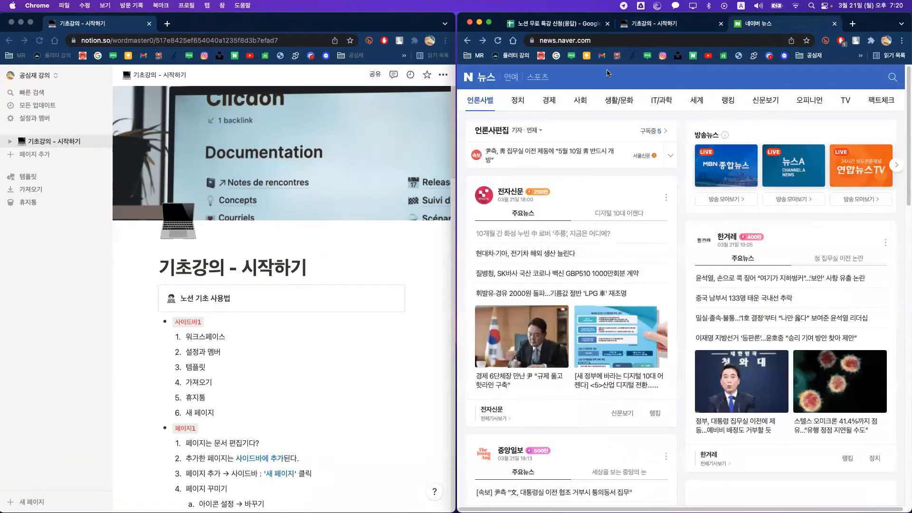
pyautogui.click(570, 56)
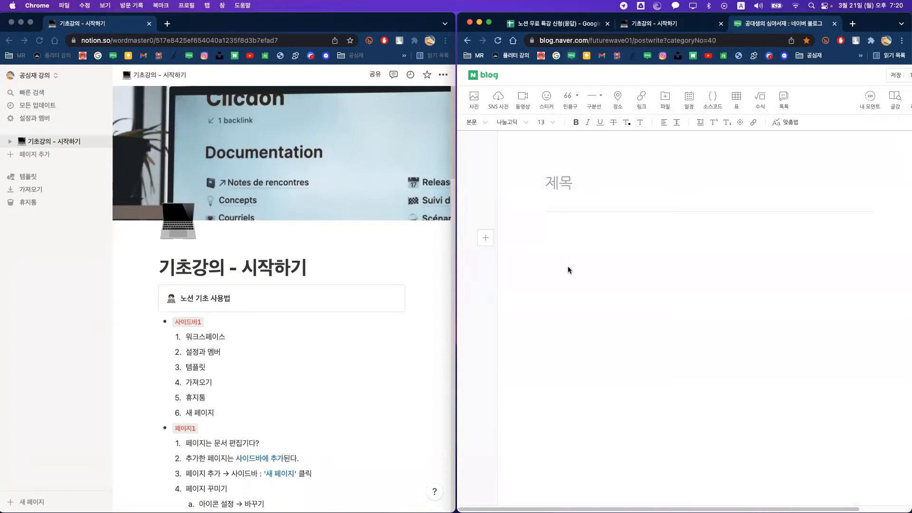
pyautogui.click(576, 242)
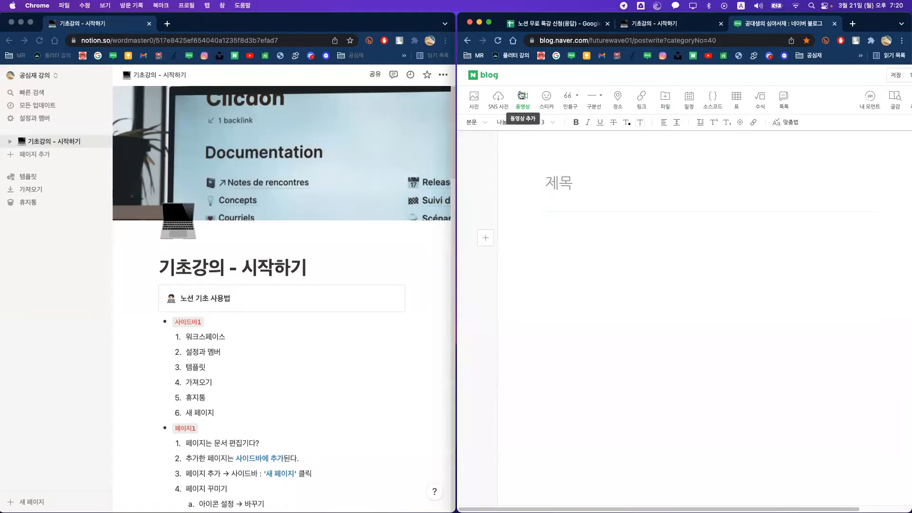
# Step: Collapse the Notion sidebar and select the whole page title 기초강의 - 시작하기
pyautogui.click(100, 82)
pyautogui.click(101, 79)
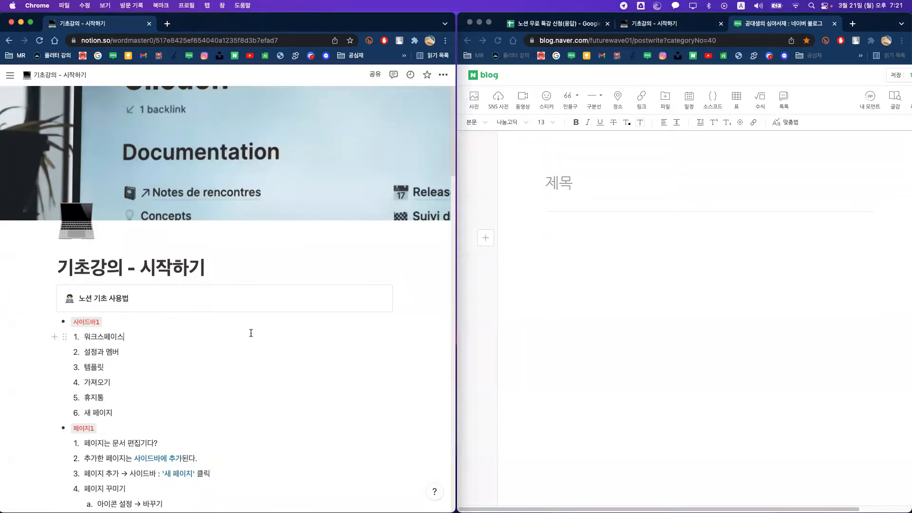
pyautogui.tripleClick(161, 266)
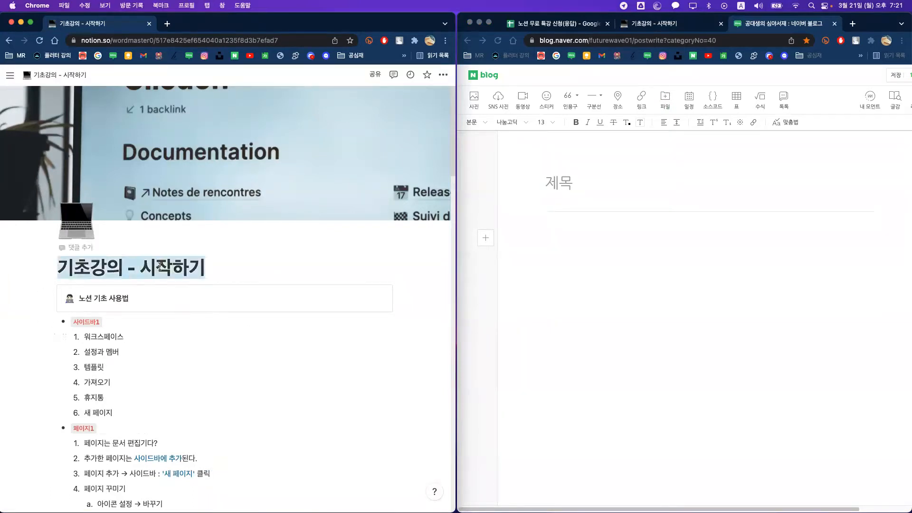
pyautogui.write('ç')
pyautogui.click(680, 333)
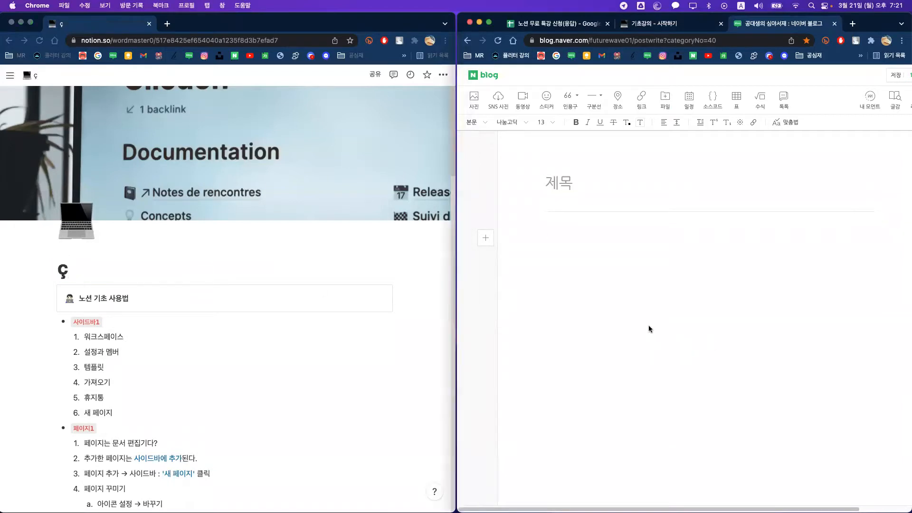
pyautogui.click(247, 272)
pyautogui.press('super+z')
# Step: Copy the selected Notion page title into the body of the blog post
pyautogui.press('super+c')
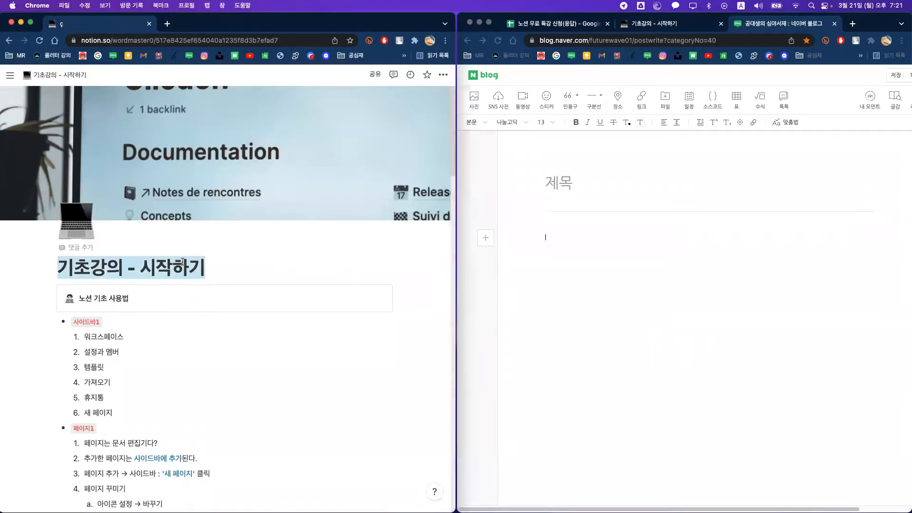
pyautogui.click(733, 319)
pyautogui.press('super+v')
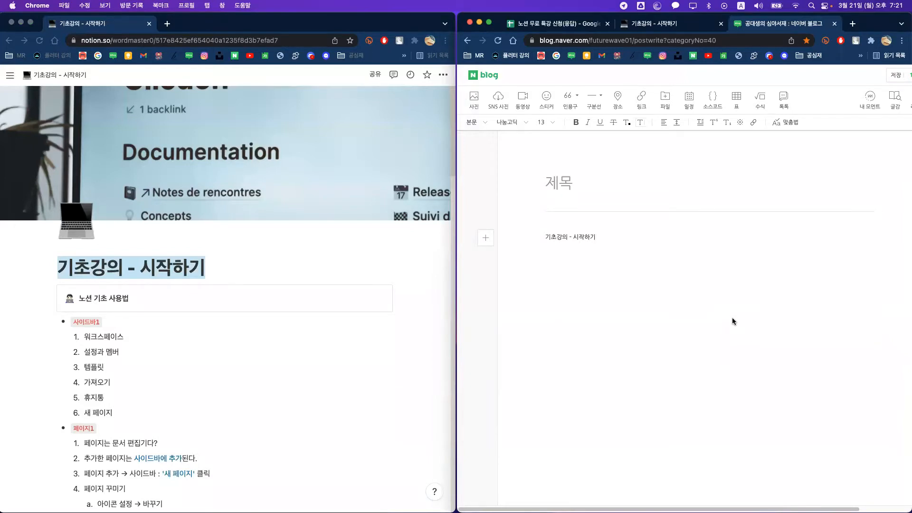
# Step: Add a separate line reading 노션 below the pasted title in the blog post
pyautogui.click(207, 274)
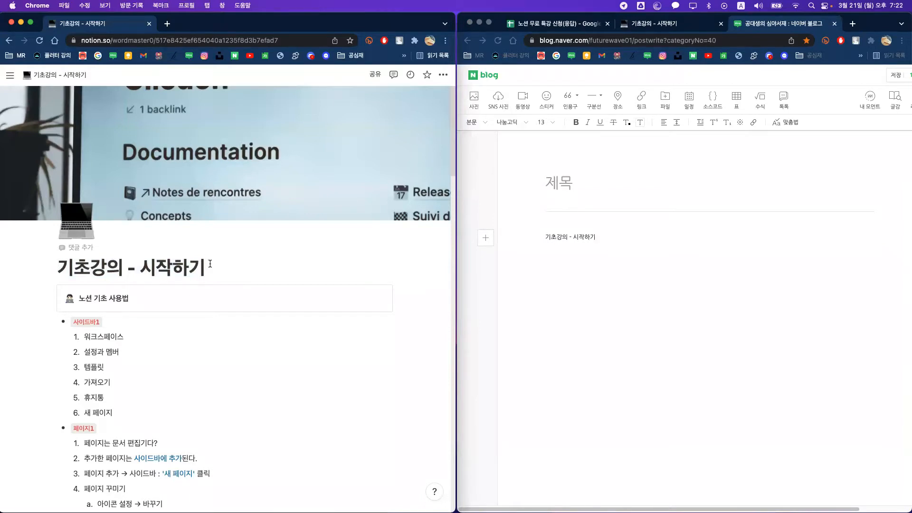
pyautogui.click(801, 290)
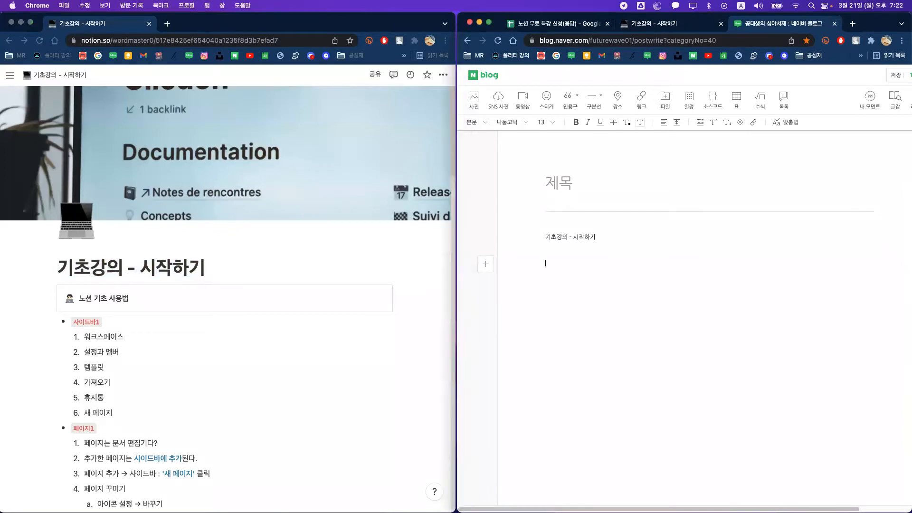
pyautogui.write('dkss')
pyautogui.press('BackSpace')
pyautogui.press('BackSpace')
pyautogui.press('BackSpace')
pyautogui.press('BackSpace')
pyautogui.press('capslock')
pyautogui.write('노션')
pyautogui.press('Return')
pyautogui.press('Return')
# Step: Start a numbered list under 노션 with 1. 페이지, an indented 블록들 line beneath it, and 2. 페이지
pyautogui.write('1. 펭')
pyautogui.write('이지')
pyautogui.press('Return')
pyautogui.write('블록들')
pyautogui.press('Return')
pyautogui.write('기페잊지')
pyautogui.press('Return')
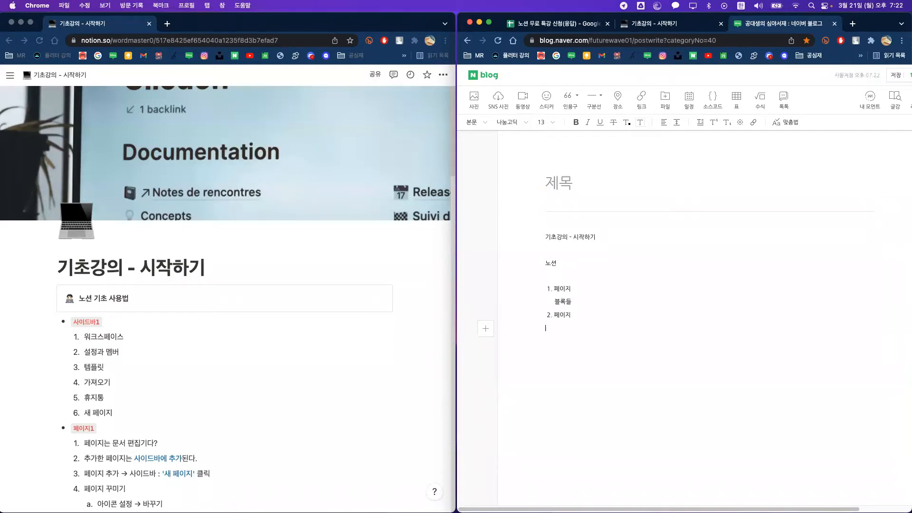
# Step: Continue the list with 3. 페이지 and, after a blank line, n. 페이지
pyautogui.write('페이지')
pyautogui.press('Return')
pyautogui.hotkey('ctrl', 'space')
pyautogui.write('n.')
pyautogui.hotkey('ctrl', 'space')
pyautogui.write('페이지')
# Step: Show the Notion sidebar in both browser windows, bringing the 기초강의 - 시작하기 page up in place of the blog editor
pyautogui.click(9, 76)
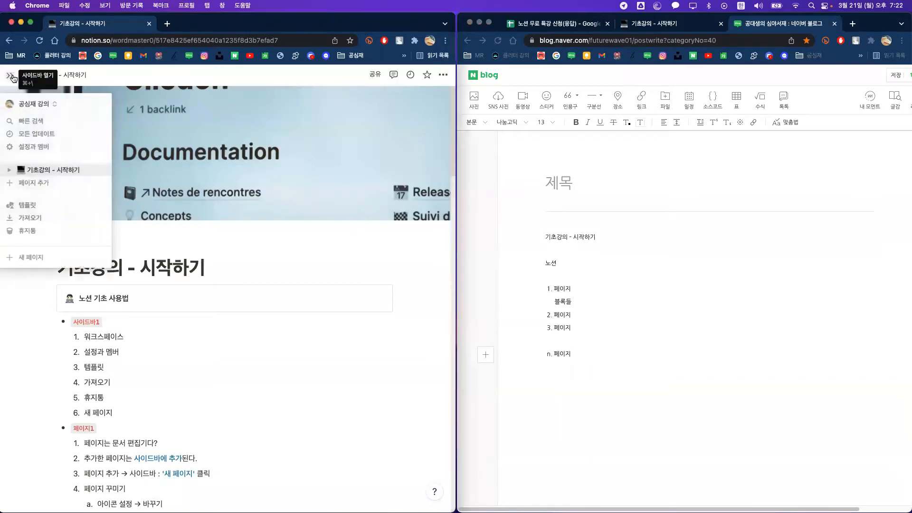
pyautogui.click(9, 75)
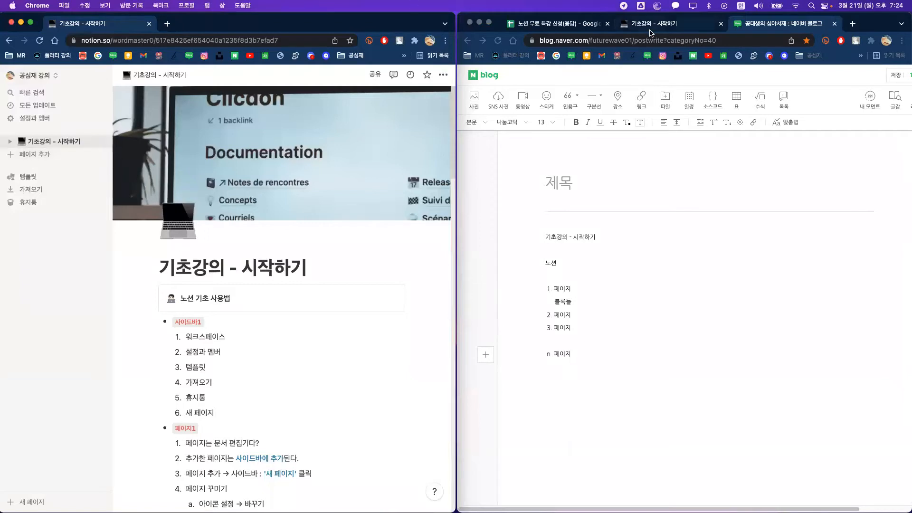
pyautogui.click(653, 24)
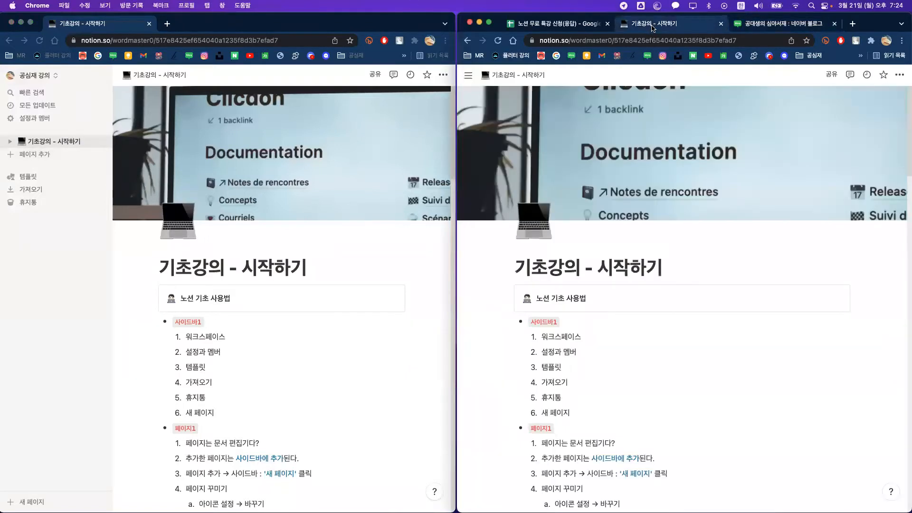
pyautogui.click(469, 77)
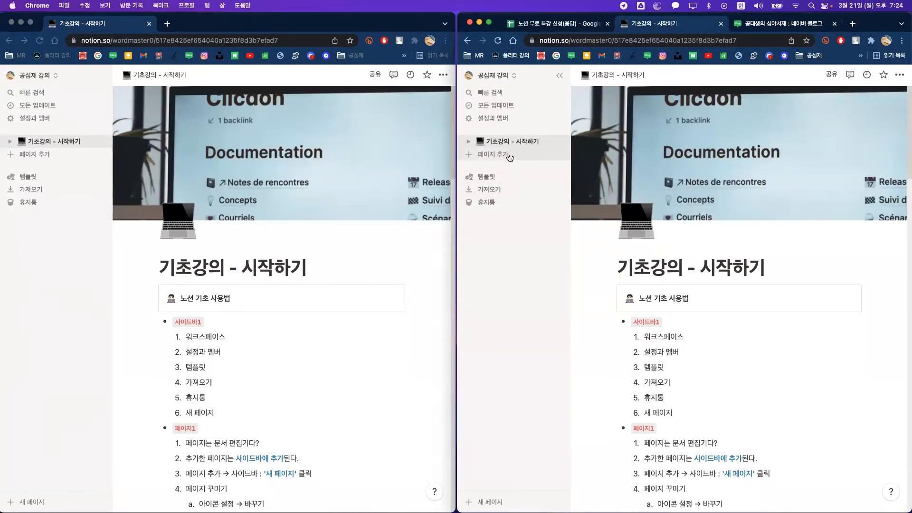
# Step: Add a new page to the workspace and title it 제목1
pyautogui.click(510, 161)
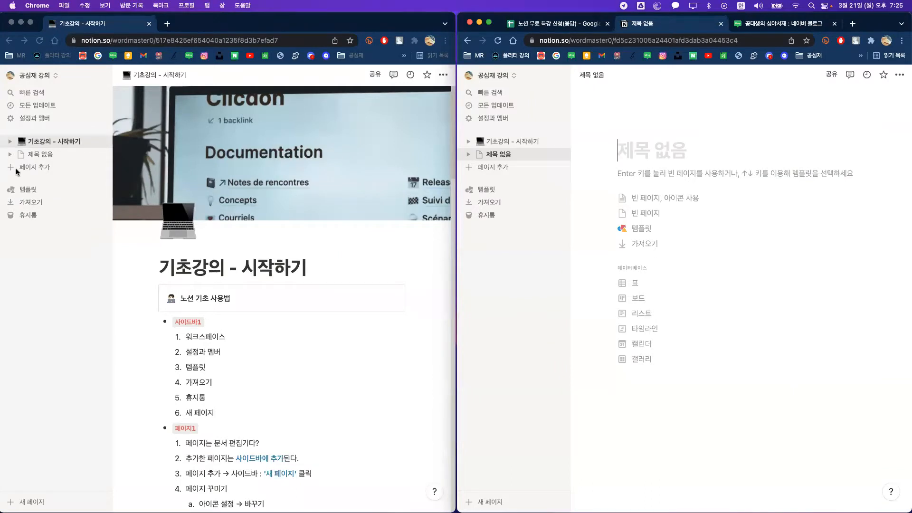
pyautogui.moveTo(628, 149)
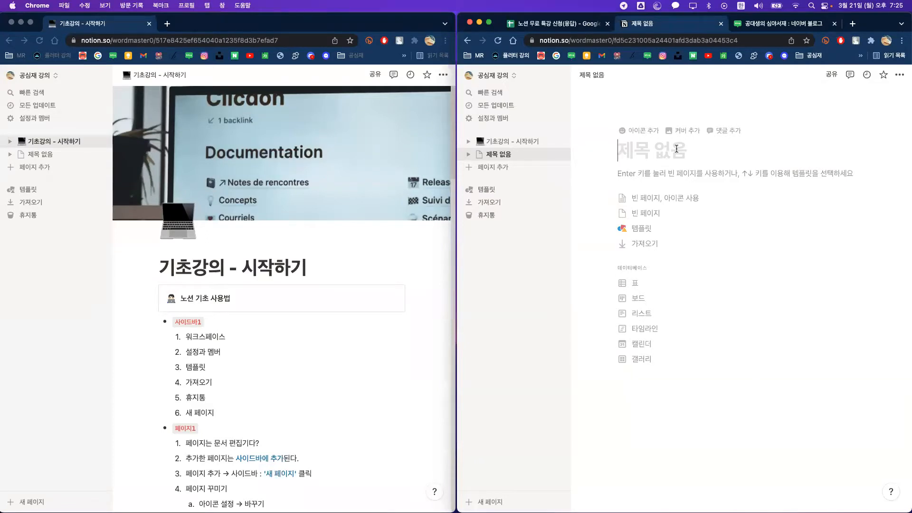
pyautogui.write('제')
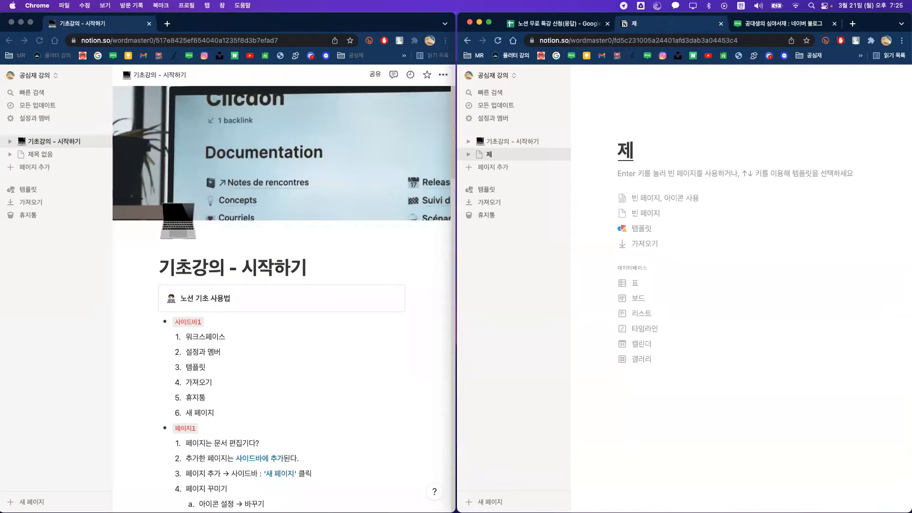
pyautogui.write('목1₩')
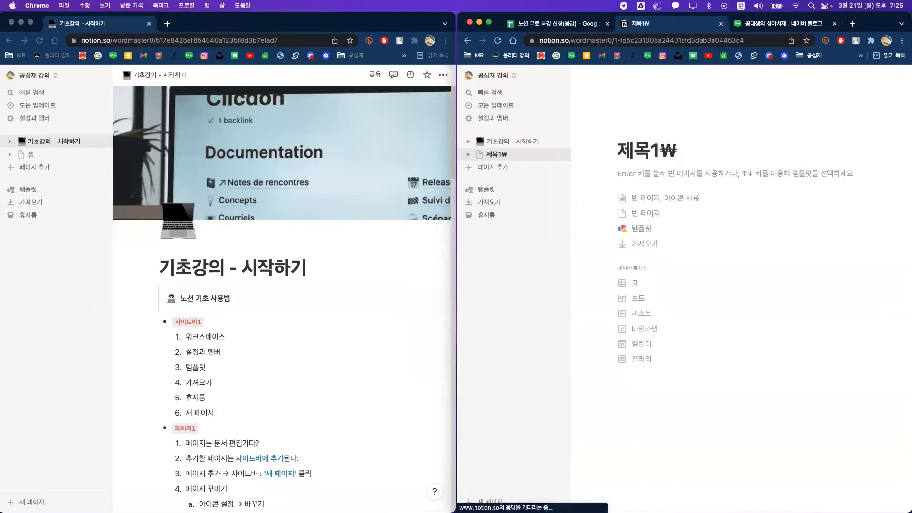
pyautogui.press('BackSpace')
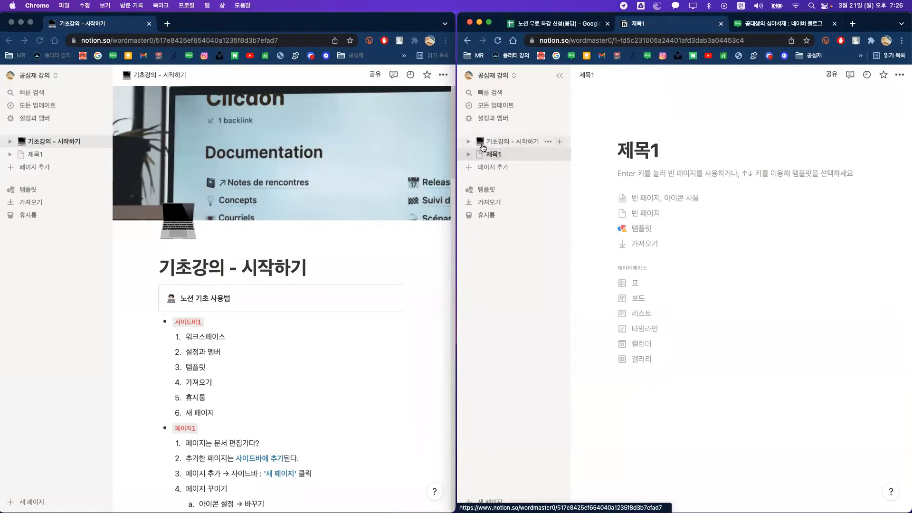
pyautogui.click(503, 156)
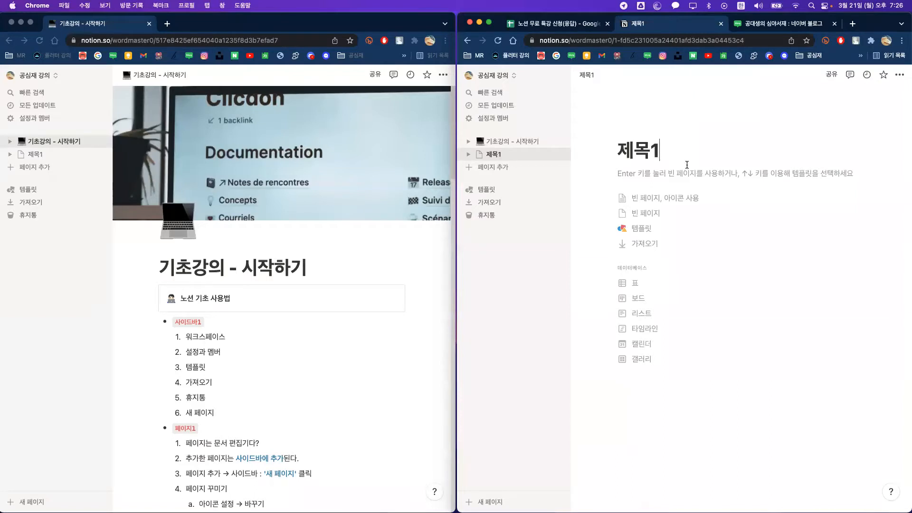
pyautogui.moveTo(678, 157)
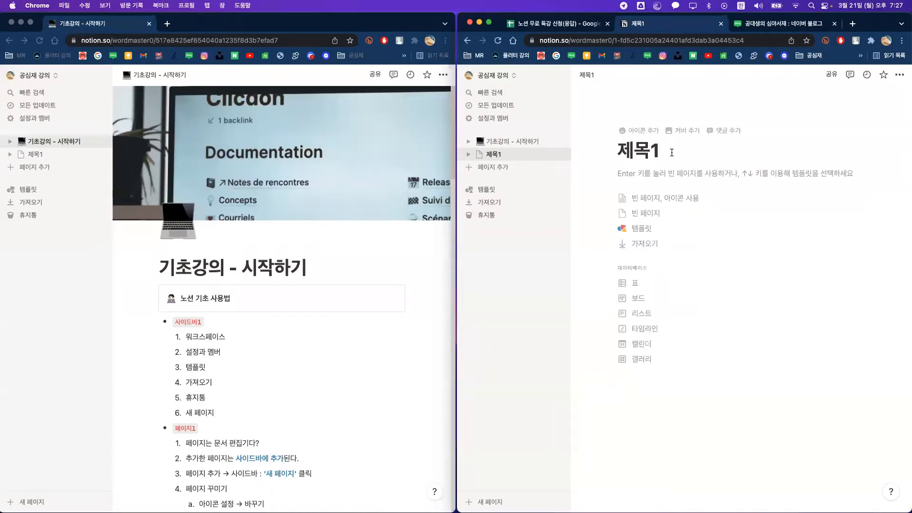
pyautogui.write('ㅇㄴ린ㅇㄹ')
pyautogui.press('Return')
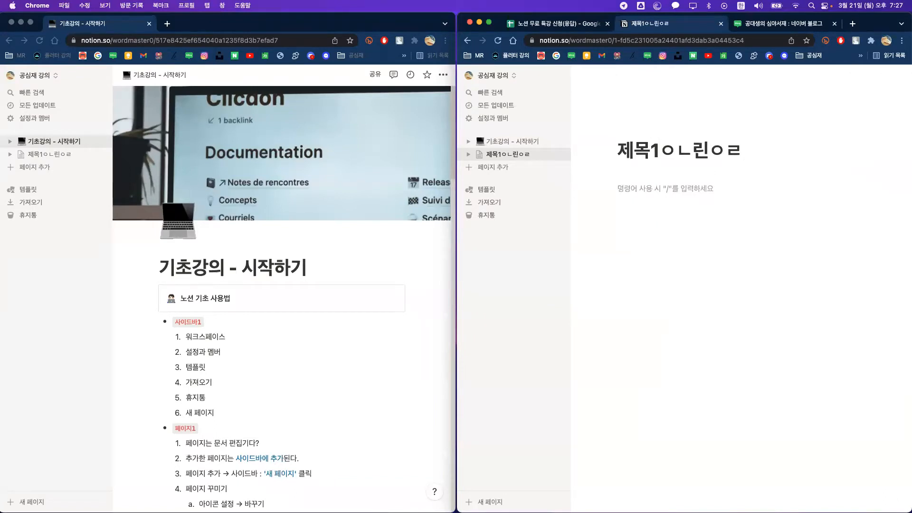
pyautogui.press('BackSpace')
pyautogui.press('BackSpace')
pyautogui.press('BackSpace')
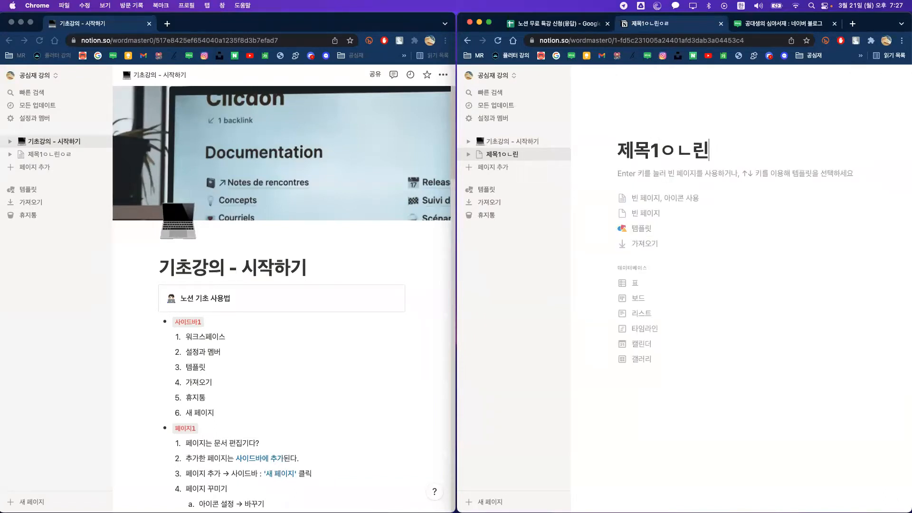
pyautogui.press('BackSpace')
pyautogui.press('BackSpace')
pyautogui.press('BackSpace')
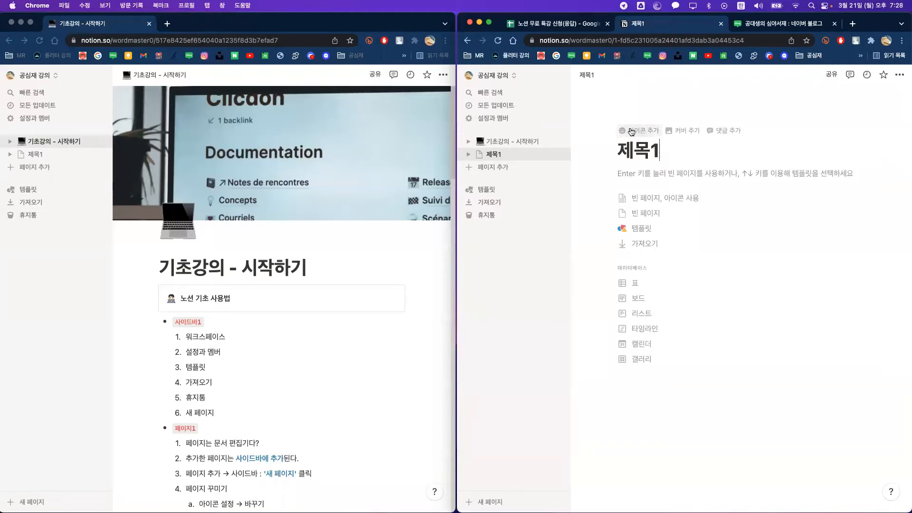
# Step: Add an icon to the 제목1 page and browse the emojis available to replace it
pyautogui.click(645, 131)
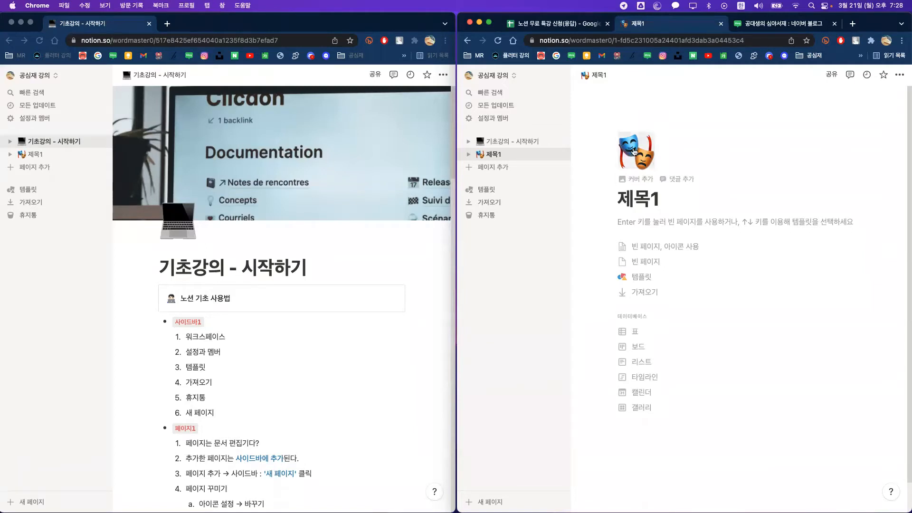
pyautogui.click(634, 152)
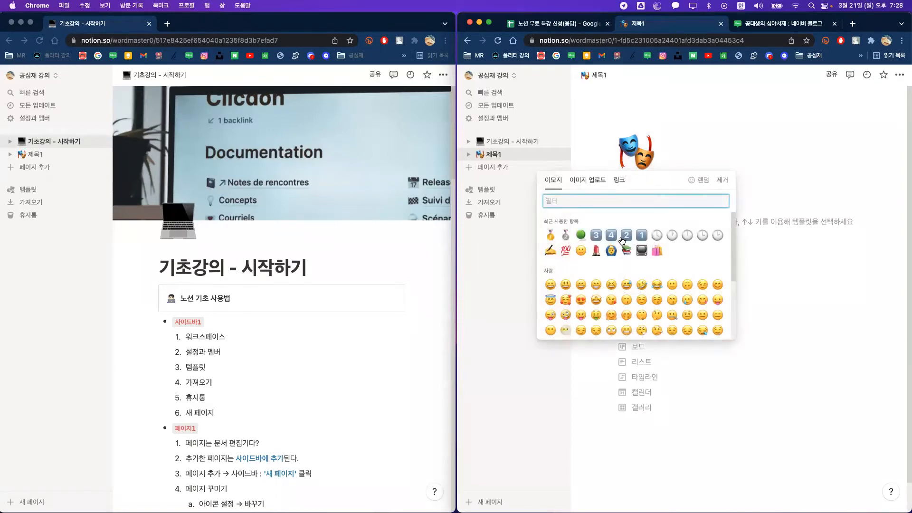
pyautogui.scroll(-10, 622, 241)
pyautogui.scroll(-15, 621, 241)
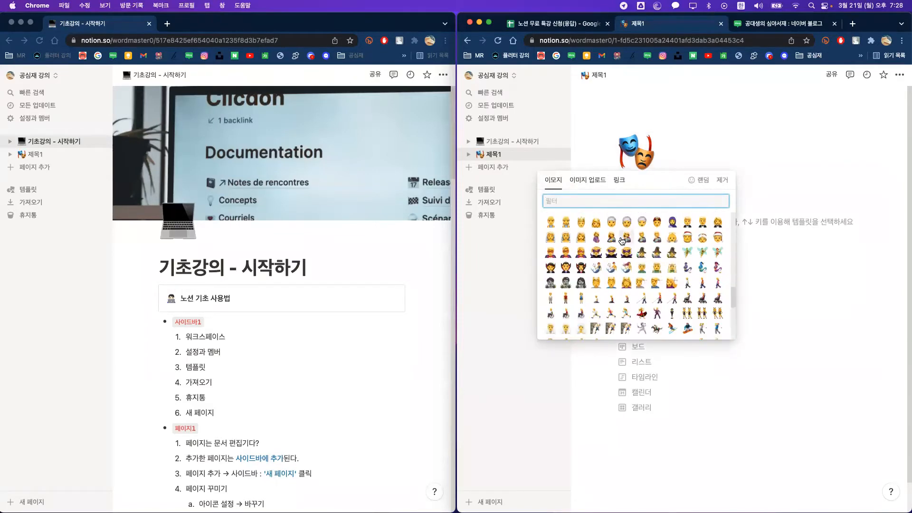
pyautogui.scroll(15, 622, 241)
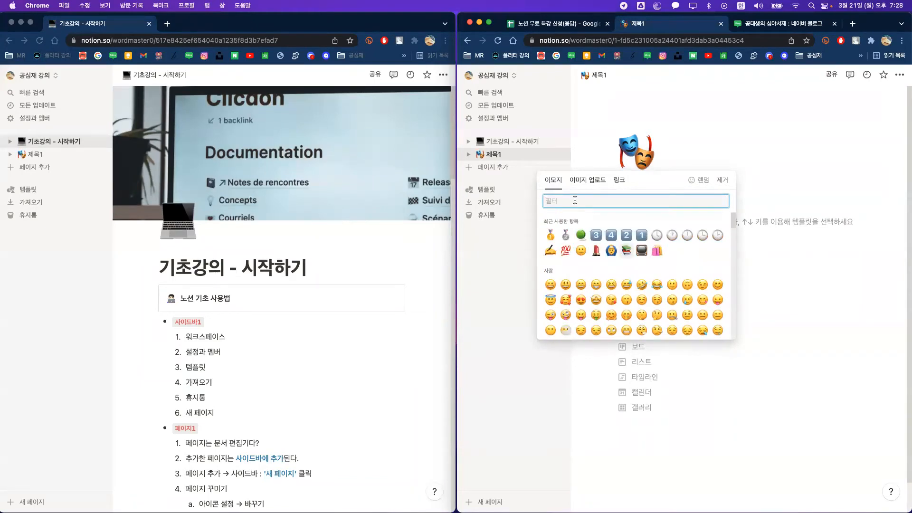
# Step: Search the icon emojis for 침대 and for bed, and set the bed emoji as the 제목1 page's icon
pyautogui.write('침대')
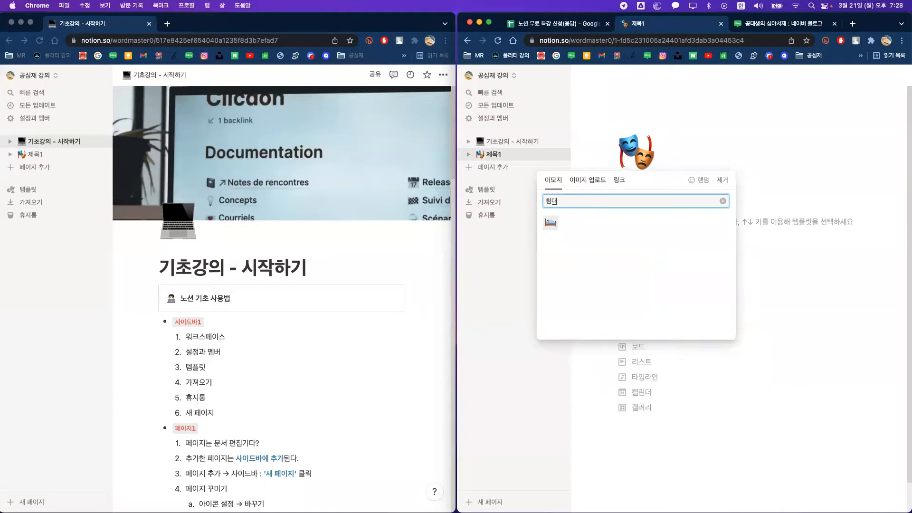
pyautogui.press('BackSpace')
pyautogui.press('BackSpace')
pyautogui.press('BackSpace')
pyautogui.hotkey('ctrl', 'space')
pyautogui.write('bed')
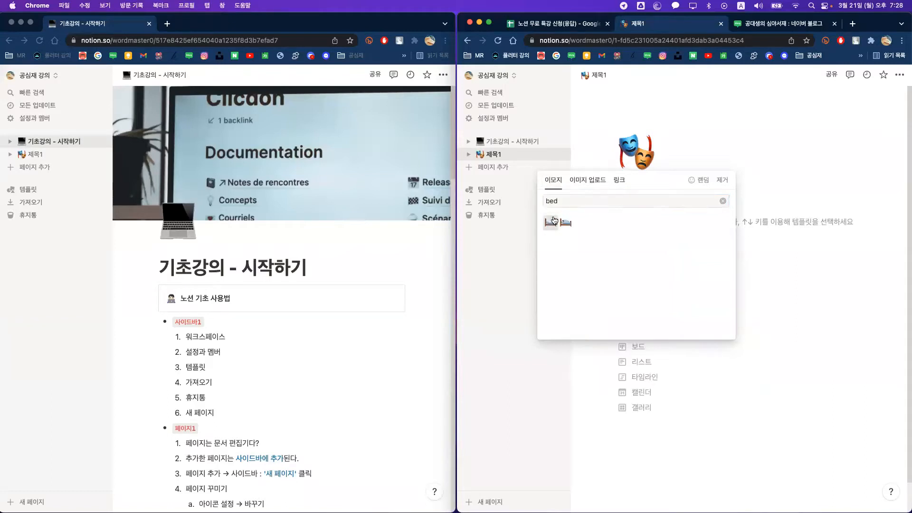
pyautogui.click(550, 222)
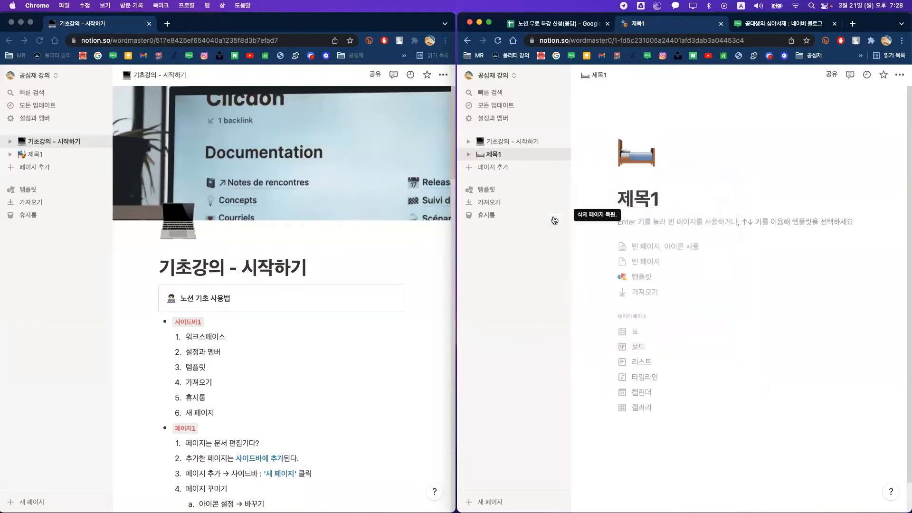
# Step: Change the 제목1 page's icon to the green yo-yo emoji and add a cover
pyautogui.click(639, 156)
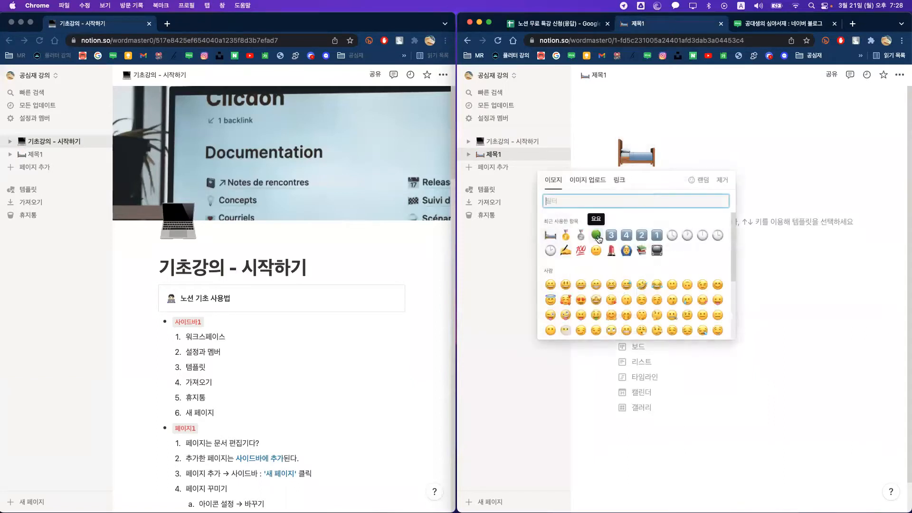
pyautogui.click(597, 236)
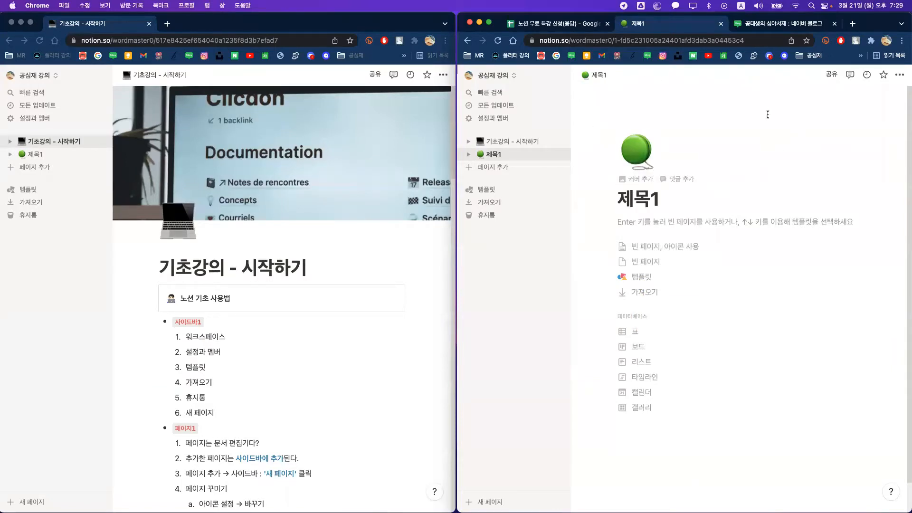
pyautogui.click(639, 180)
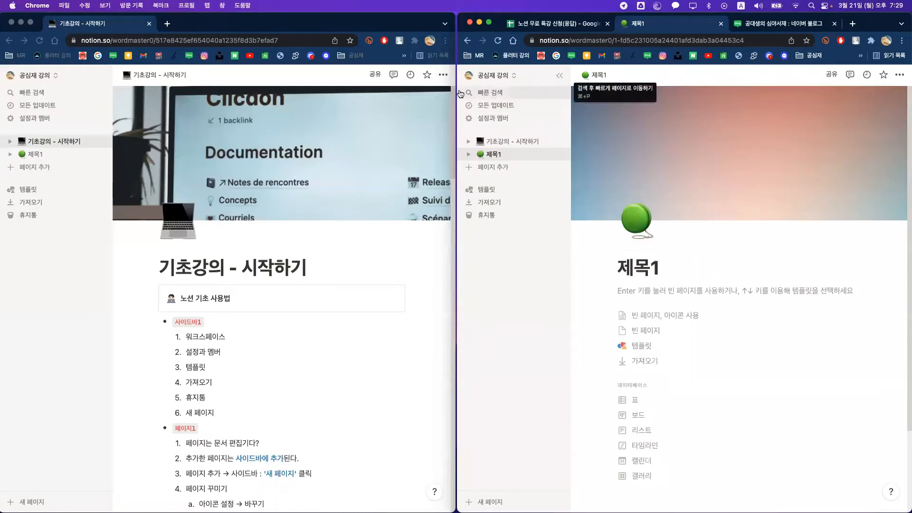
# Step: Widen the browser window showing 제목1, and hide the sidebar of the 기초강의 - 시작하기 window and narrow it to fit alongside
pyautogui.moveTo(456, 89); pyautogui.dragTo(362, 89)
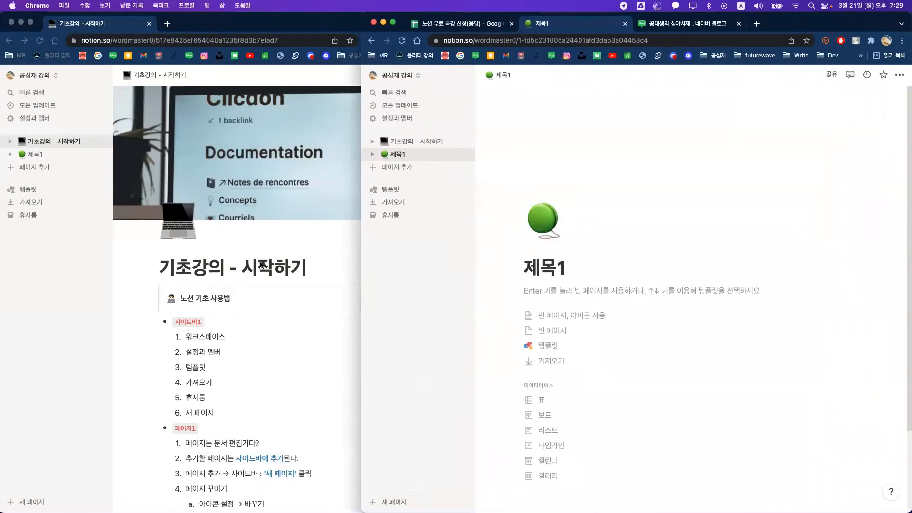
pyautogui.click(32, 73)
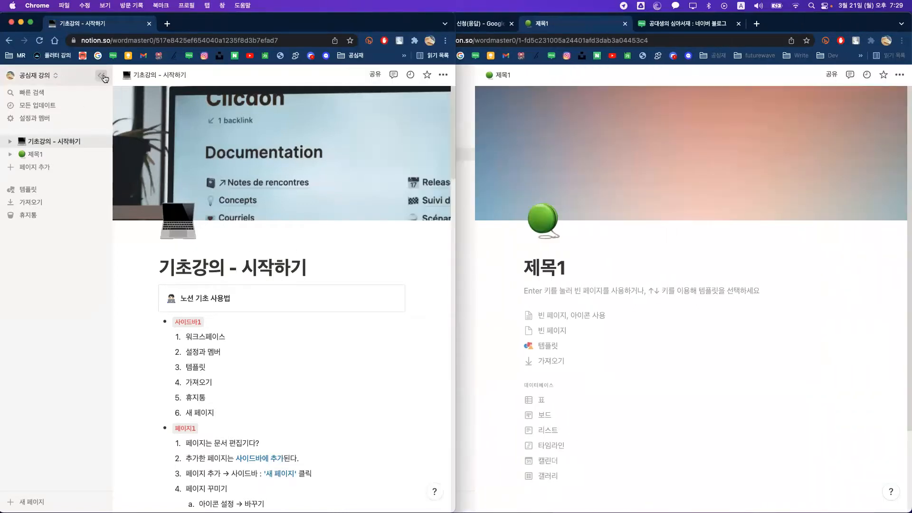
pyautogui.click(103, 76)
pyautogui.moveTo(449, 170); pyautogui.dragTo(359, 157)
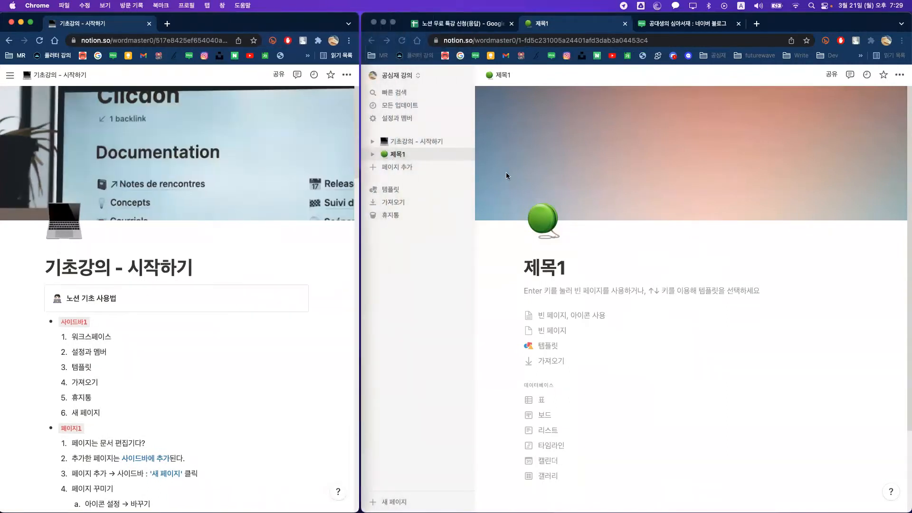
# Step: Examine the options for changing the 제목1 page's cover, covering the gallery collections, image upload and image link
pyautogui.click(705, 189)
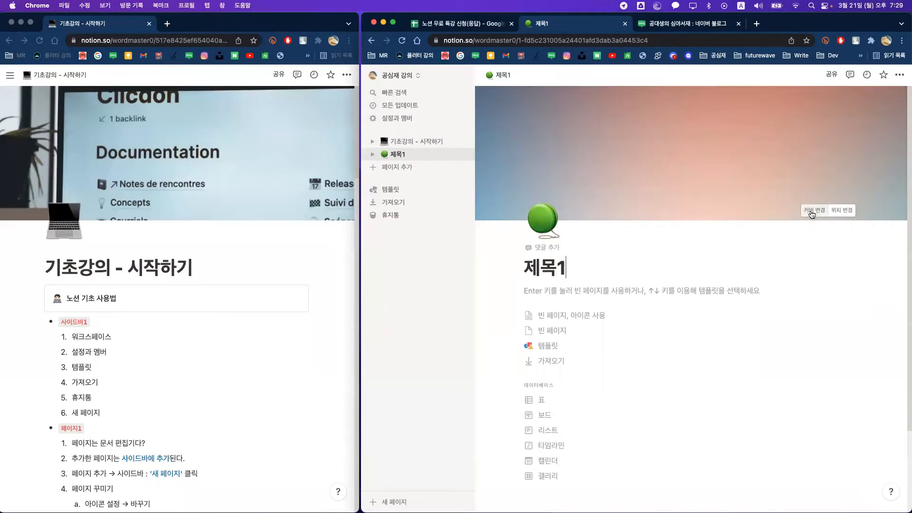
pyautogui.click(812, 211)
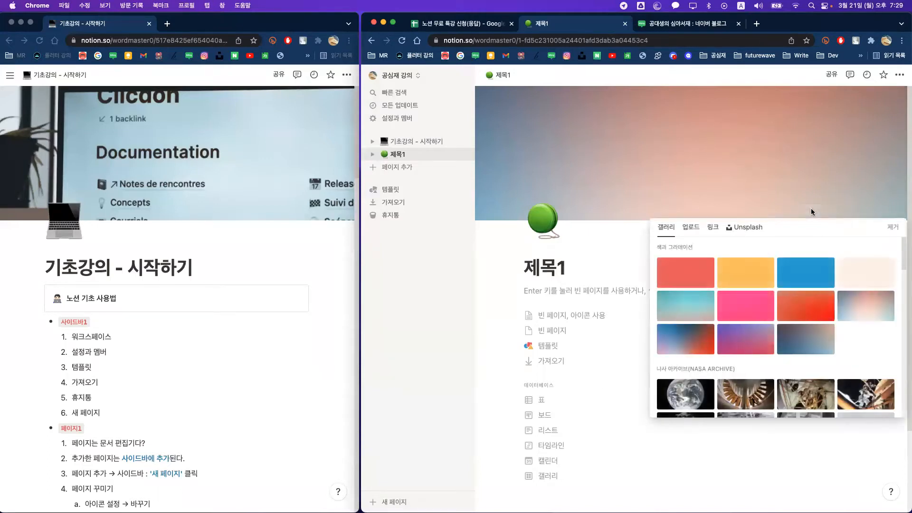
pyautogui.scroll(-15, 817, 334)
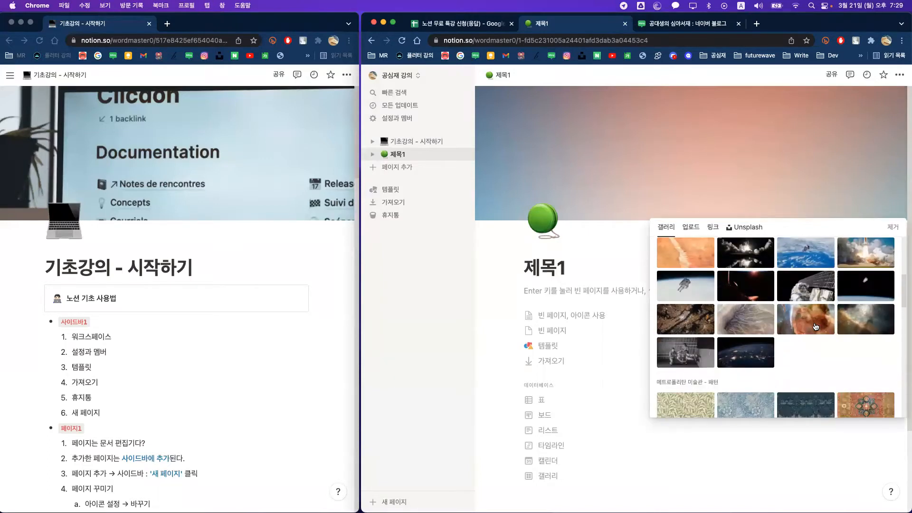
pyautogui.scroll(-10, 815, 326)
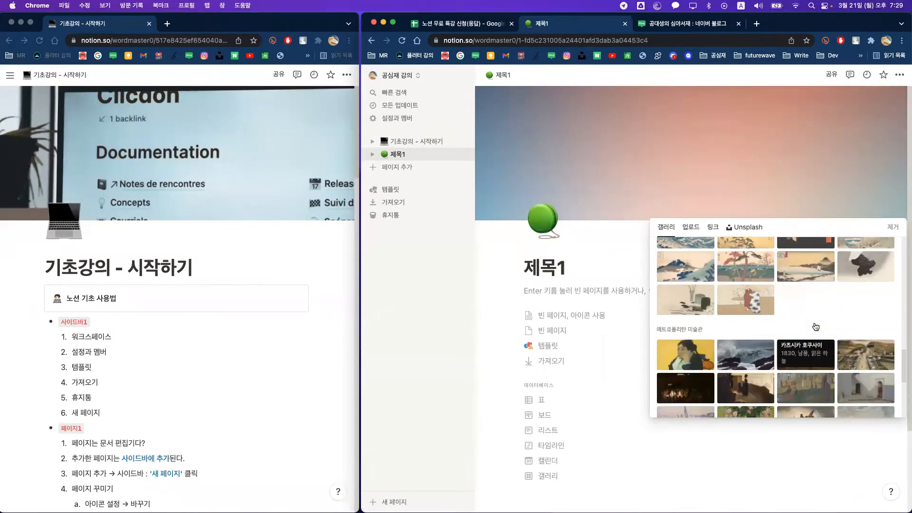
pyautogui.scroll(20, 815, 326)
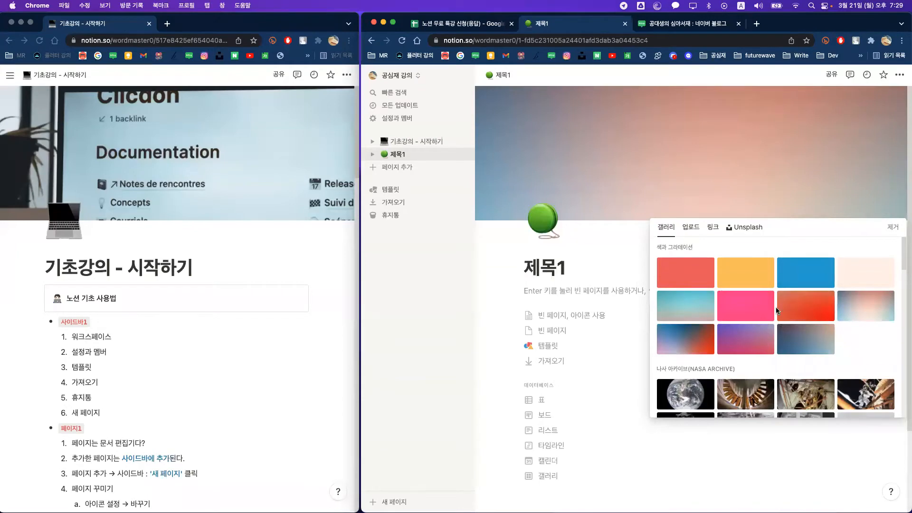
pyautogui.scroll(-10, 788, 311)
pyautogui.scroll(-15, 776, 308)
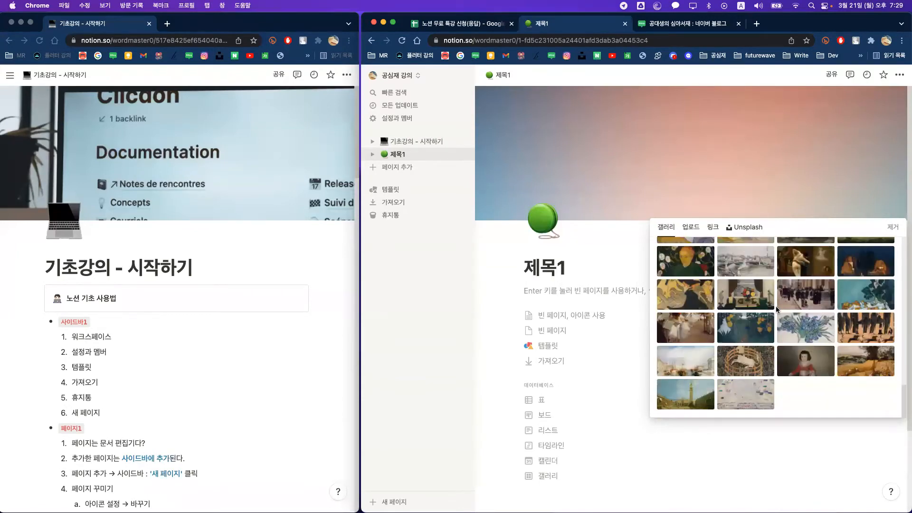
pyautogui.scroll(20, 776, 309)
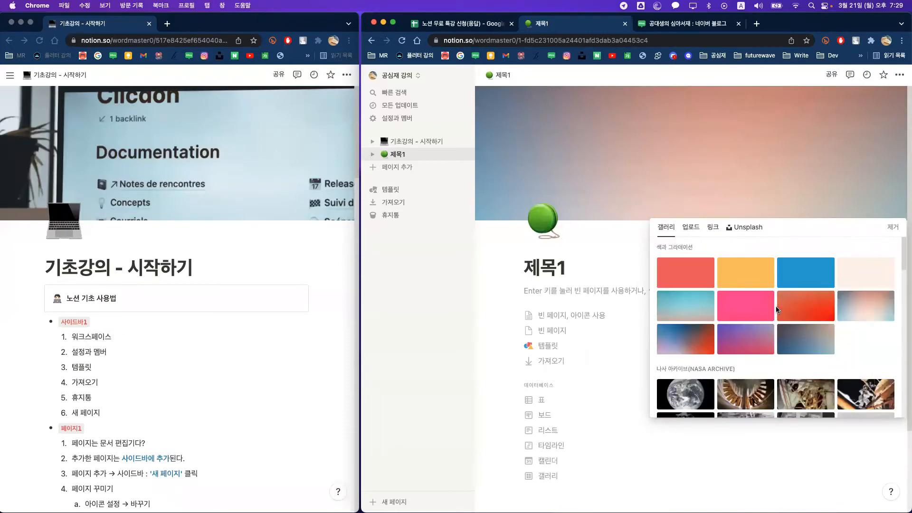
pyautogui.click(698, 230)
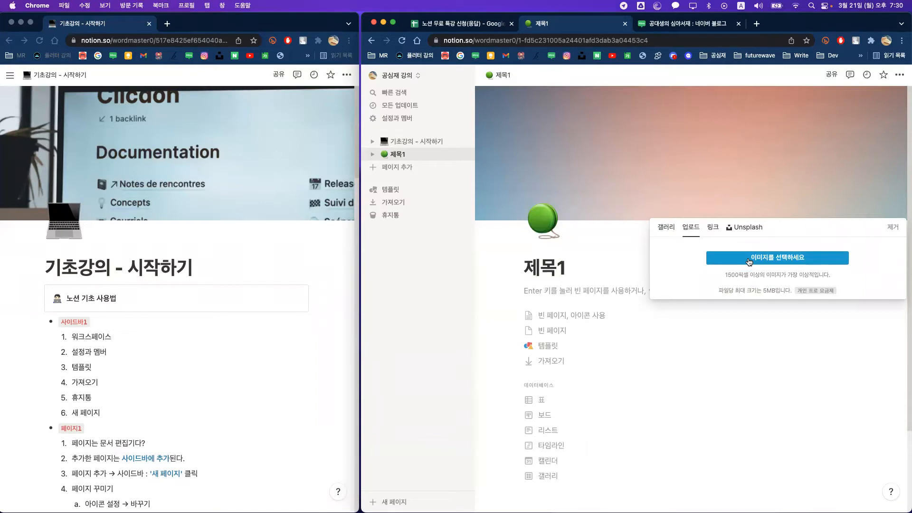
pyautogui.click(713, 228)
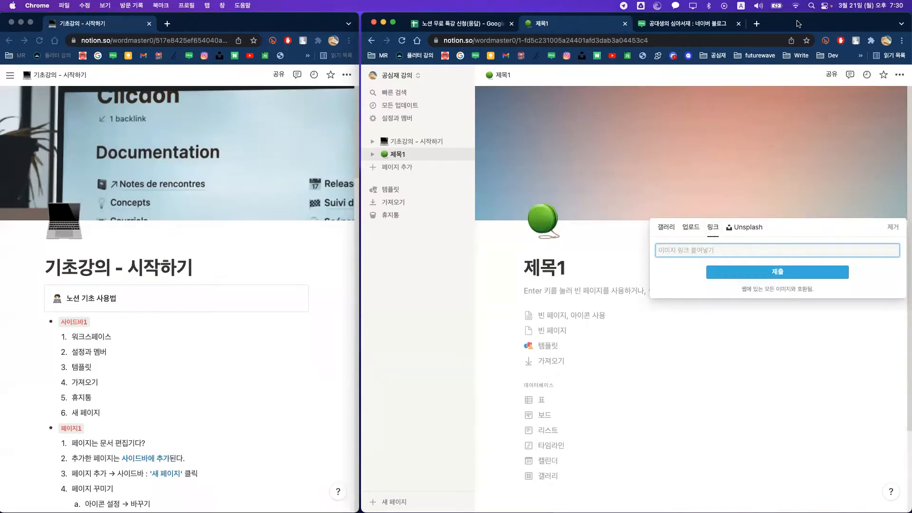
# Step: Open Unsplash in a new tab, find the reading photo of a hand picking a book from a shelf, and copy its image address
pyautogui.click(758, 24)
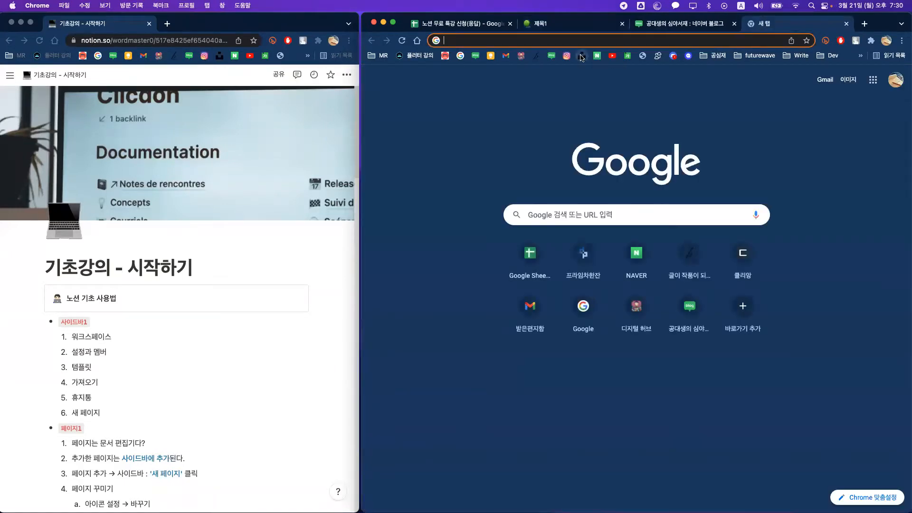
pyautogui.click(581, 56)
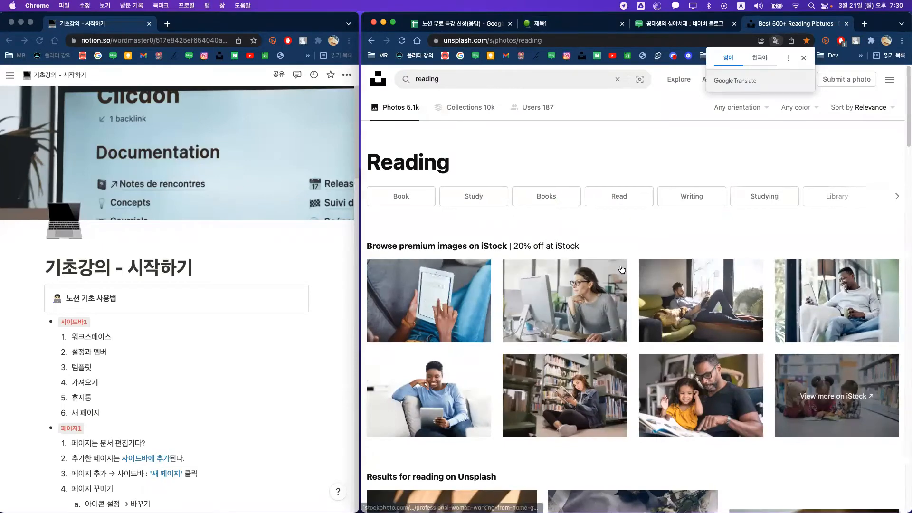
pyautogui.scroll(-7, 621, 269)
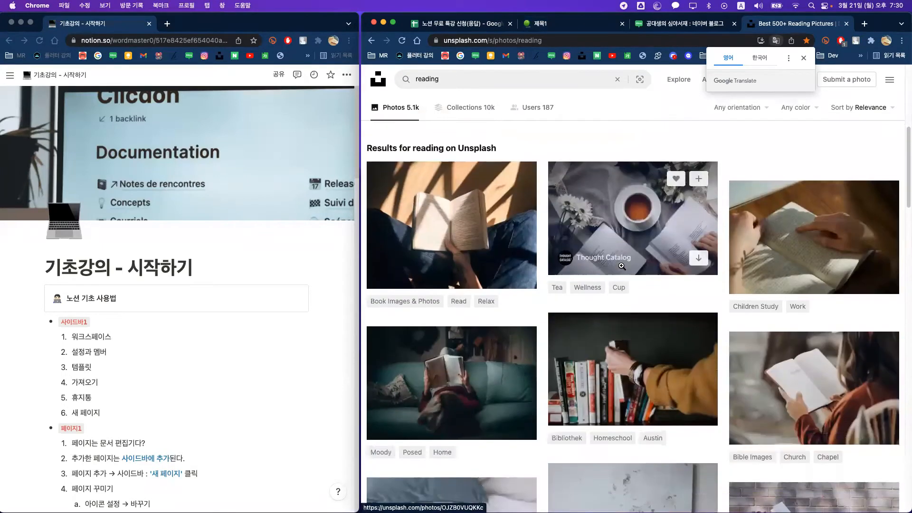
pyautogui.scroll(-2, 621, 266)
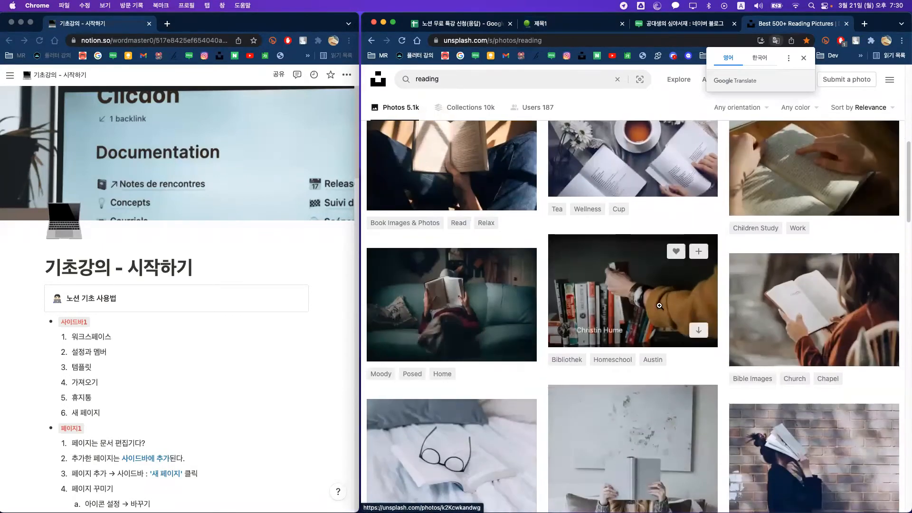
pyautogui.click(659, 305)
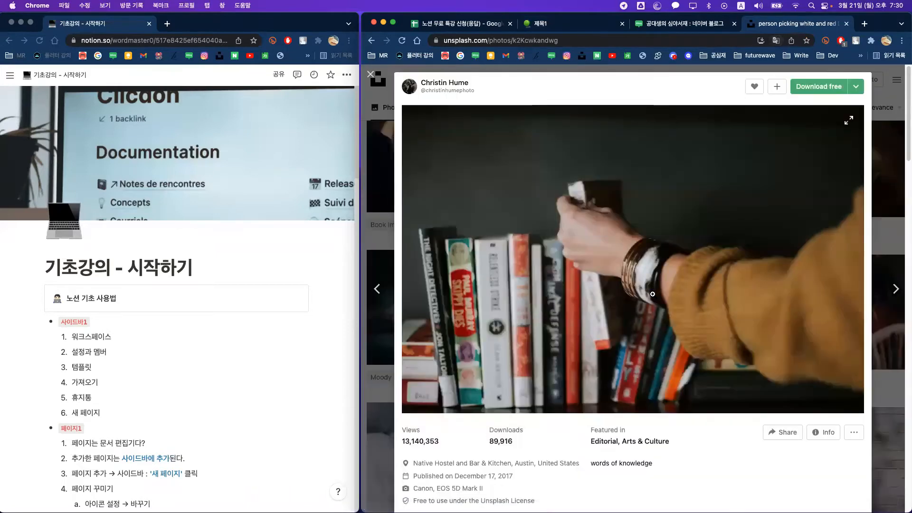
pyautogui.rightClick(634, 216)
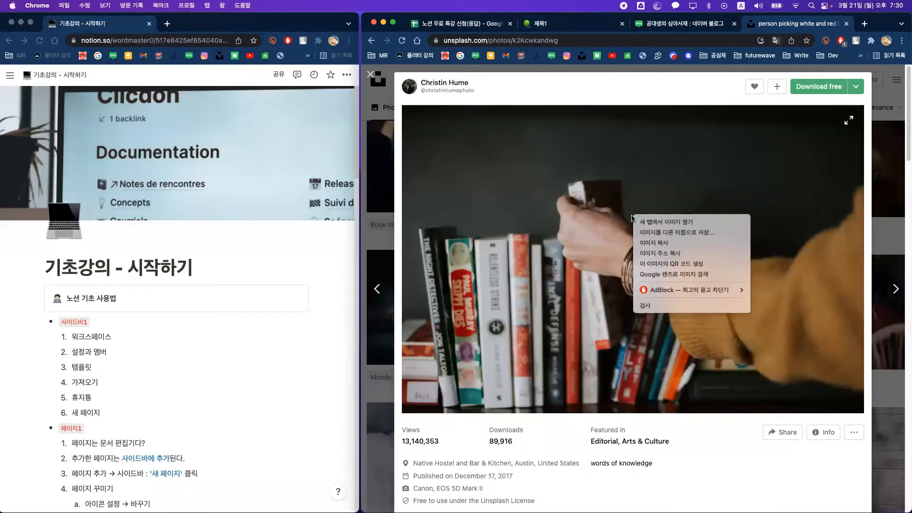
pyautogui.click(687, 258)
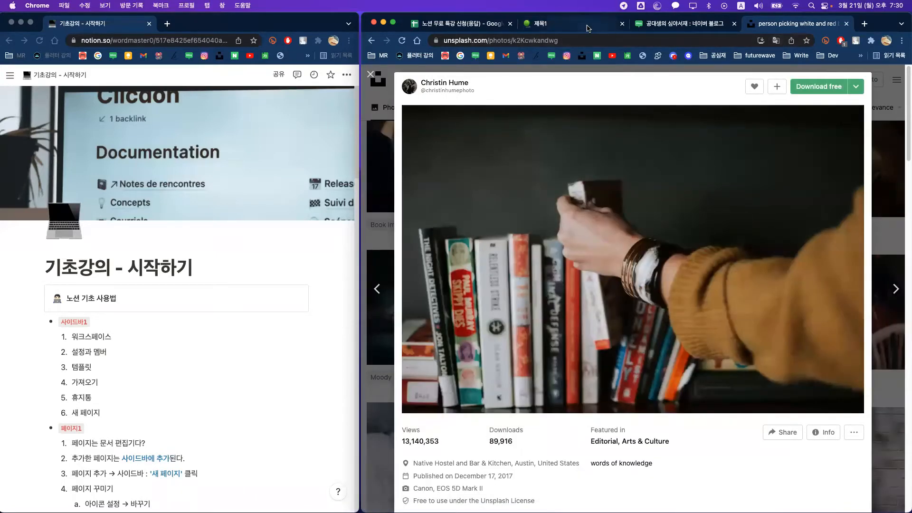
# Step: Set the 제목1 page's cover from the copied image link
pyautogui.click(587, 28)
pyautogui.rightClick(721, 248)
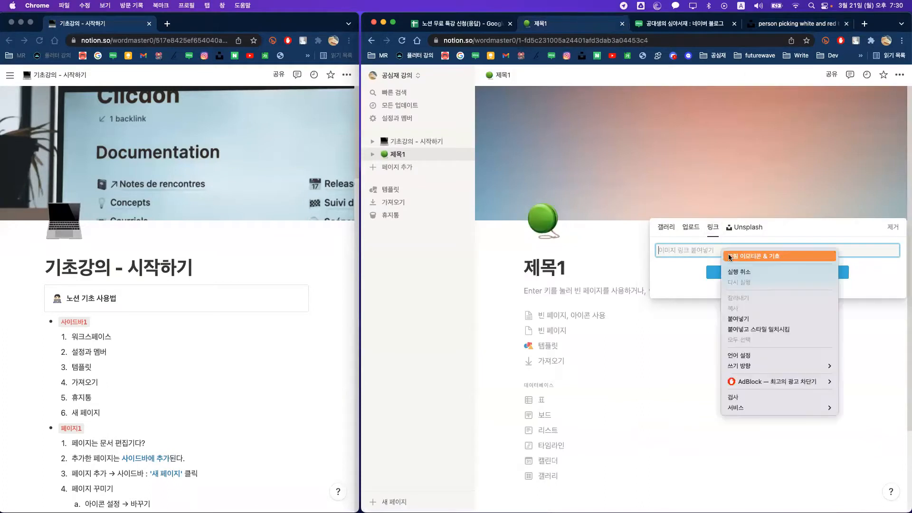
pyautogui.click(751, 318)
pyautogui.click(766, 273)
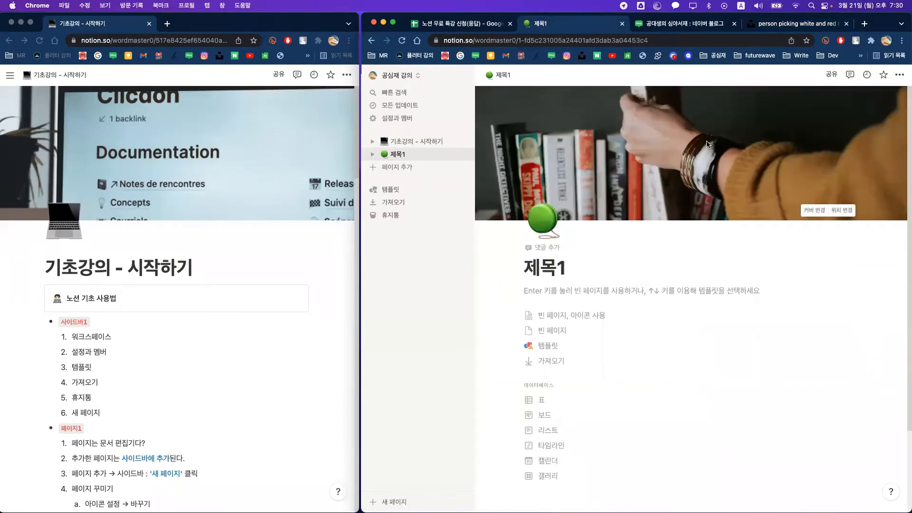
# Step: Compare the 제목1 cover with the original Unsplash photo, and reposition the cover image and save its position
pyautogui.click(774, 23)
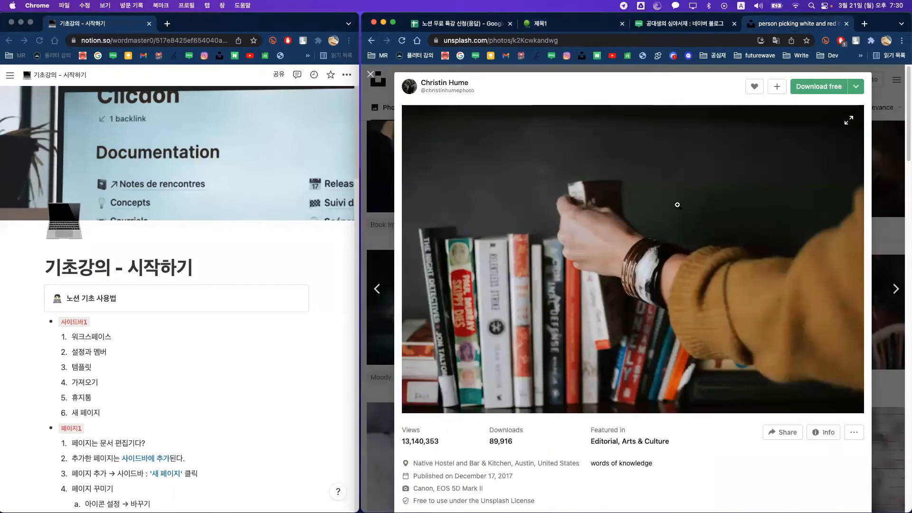
pyautogui.click(581, 25)
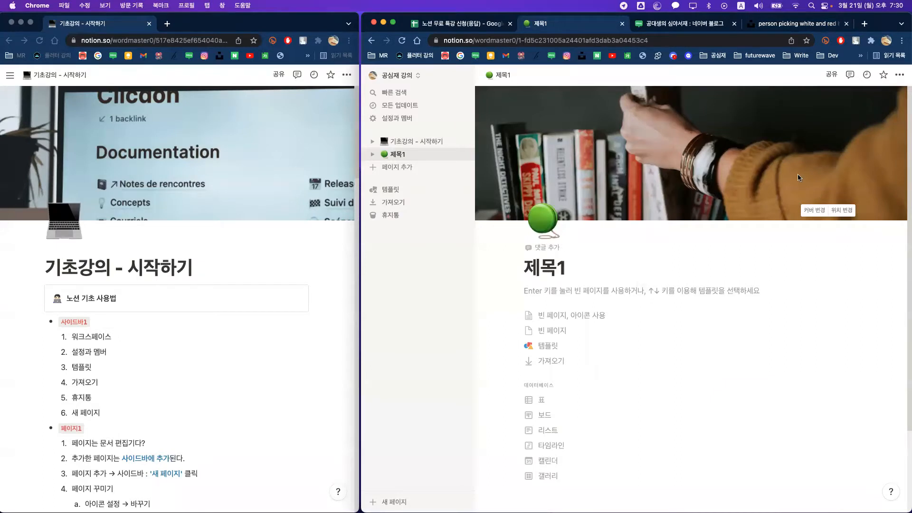
pyautogui.click(842, 212)
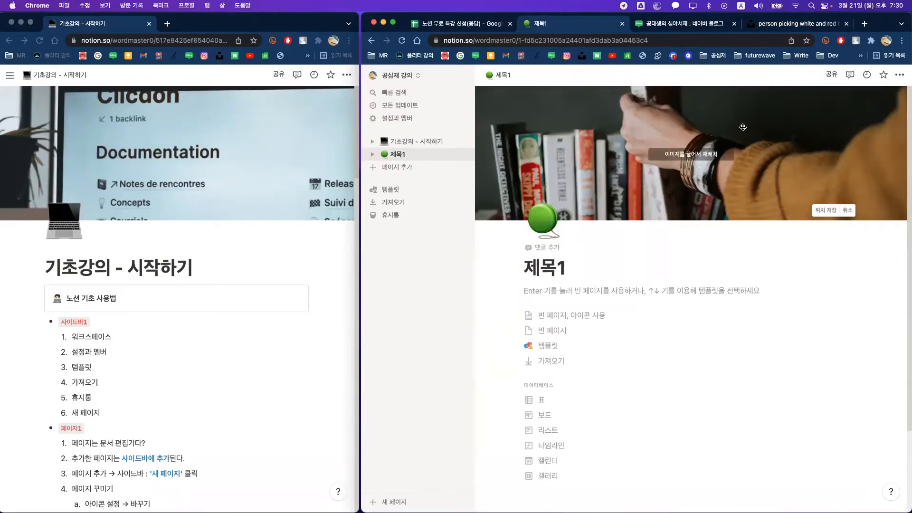
pyautogui.moveTo(743, 127); pyautogui.dragTo(669, 126)
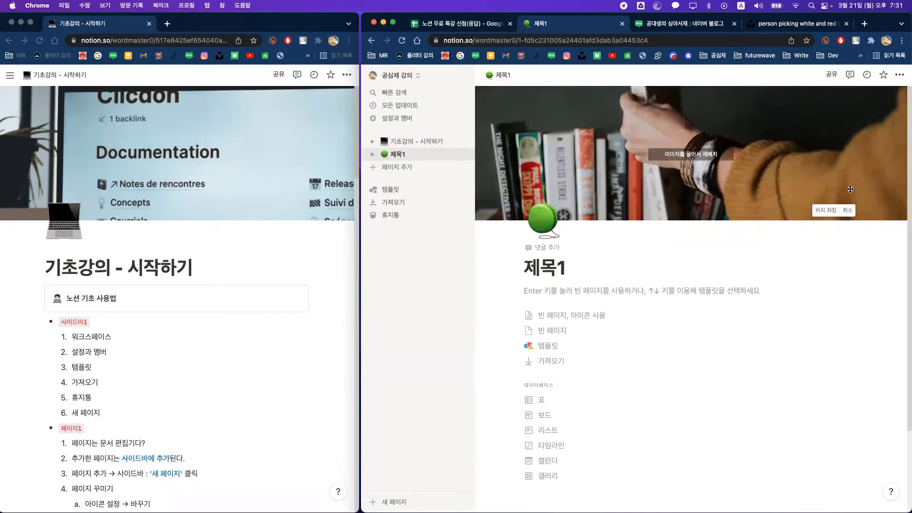
pyautogui.click(831, 212)
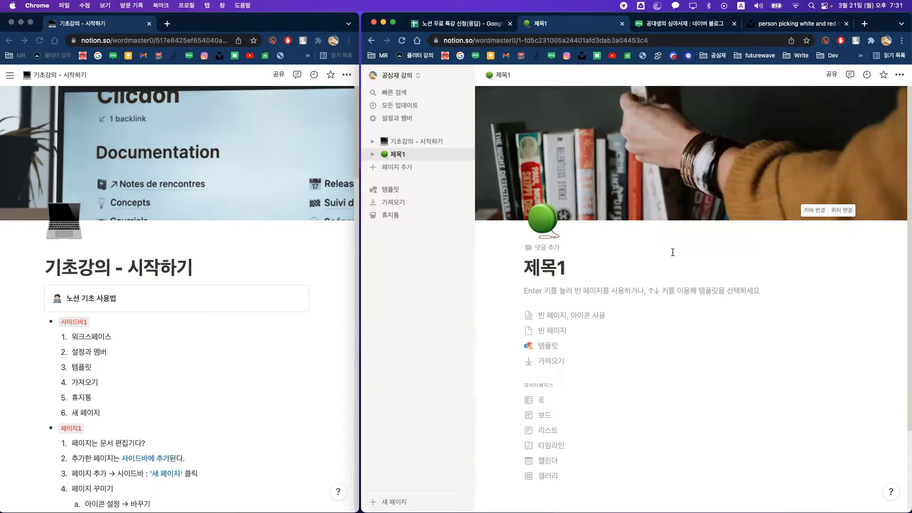
# Step: Start the 제목1 page as an empty page, clearing the first start to show the page options again and choosing 빈 페이지
pyautogui.click(628, 288)
pyautogui.click(621, 273)
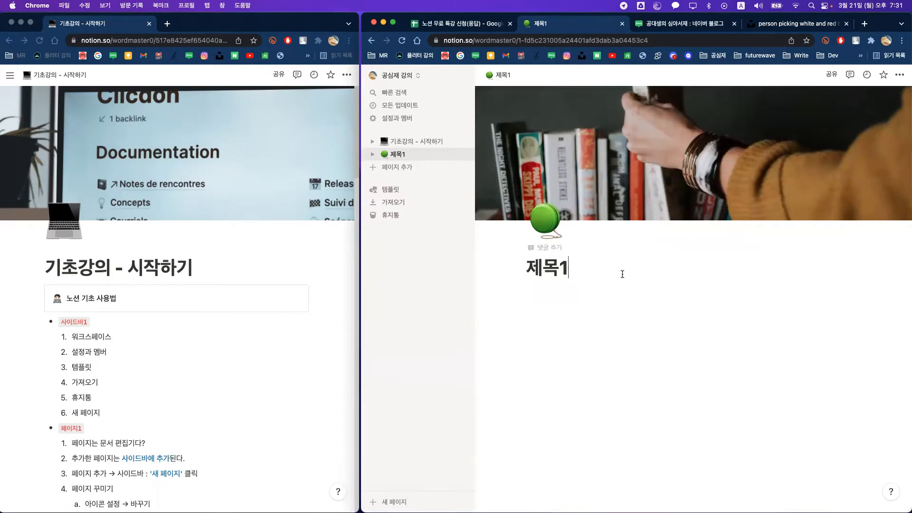
pyautogui.click(614, 297)
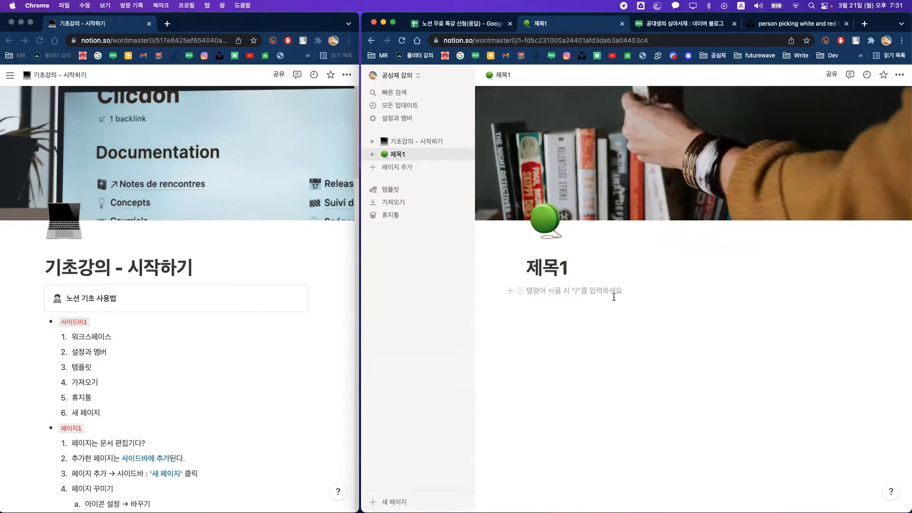
pyautogui.press('BackSpace')
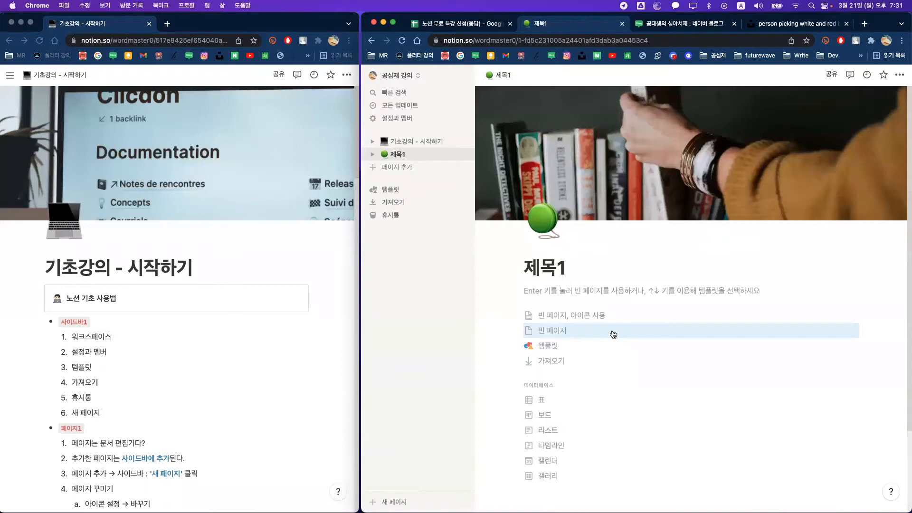
pyautogui.click(613, 333)
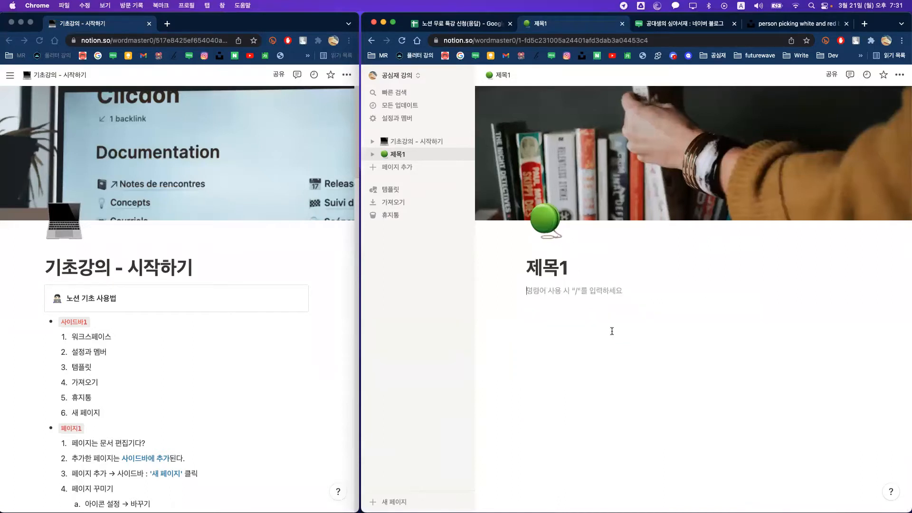
# Step: Copy the whole 기초강의 - 시작하기 outline from the Naver blog draft into the body of 제목1
pyautogui.click(690, 24)
pyautogui.moveTo(516, 350); pyautogui.dragTo(470, 233)
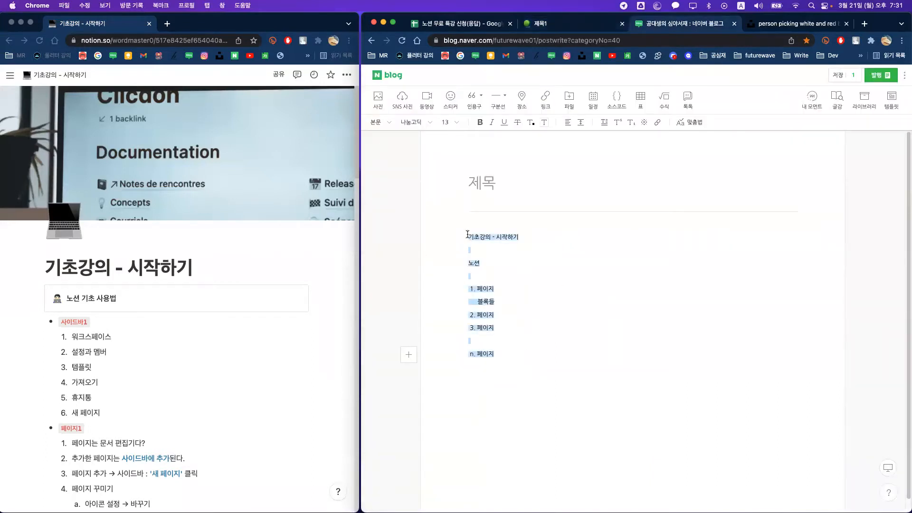
pyautogui.click(540, 23)
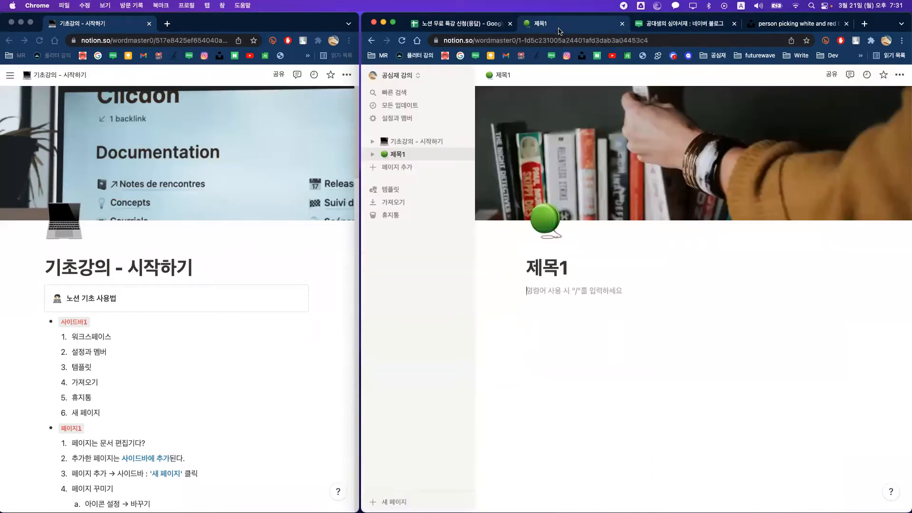
pyautogui.write('기초강의 - 시작하기 노션 1. 페이지 블록들 1. 페이지 2. 페이지 n. 페이지')
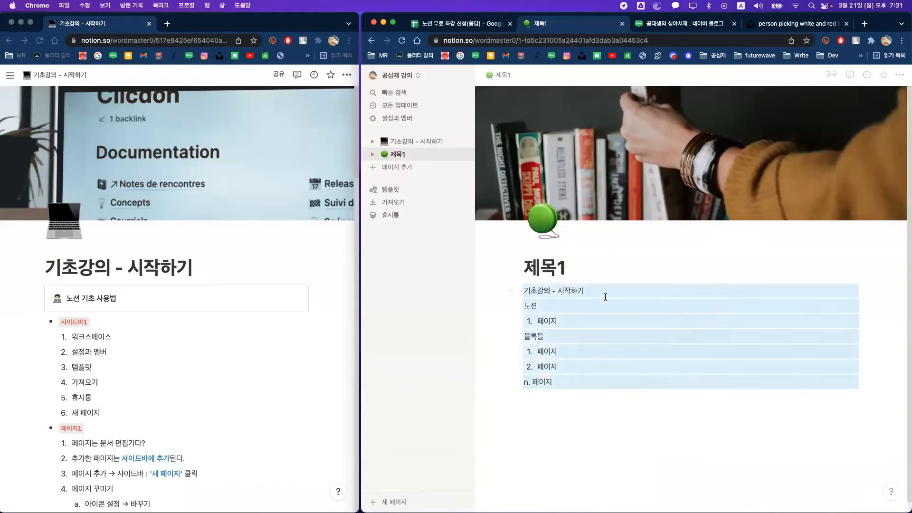
pyautogui.click(604, 296)
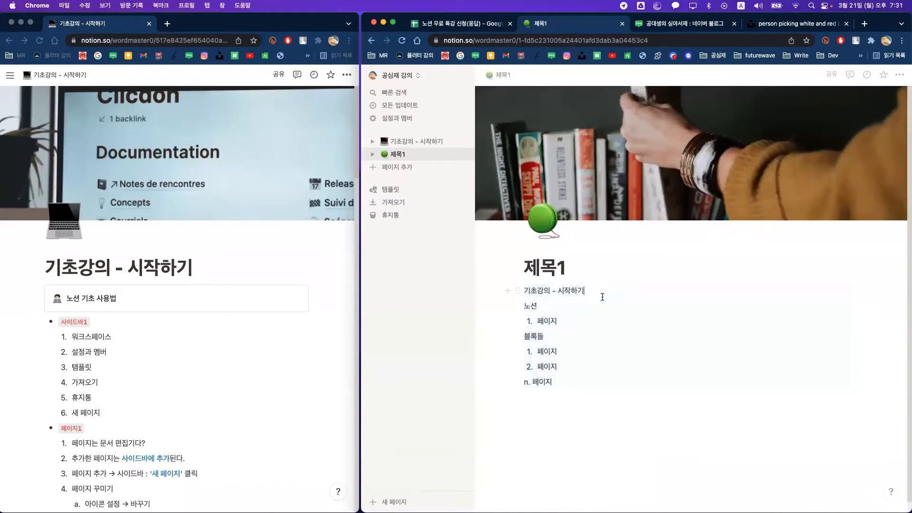
# Step: Add several blank lines below the pasted outline on 제목1 and write "어려울 게 하나도 없다."
pyautogui.click(575, 389)
pyautogui.press('Return')
pyautogui.press('Return')
pyautogui.press('Return')
pyautogui.press('Return')
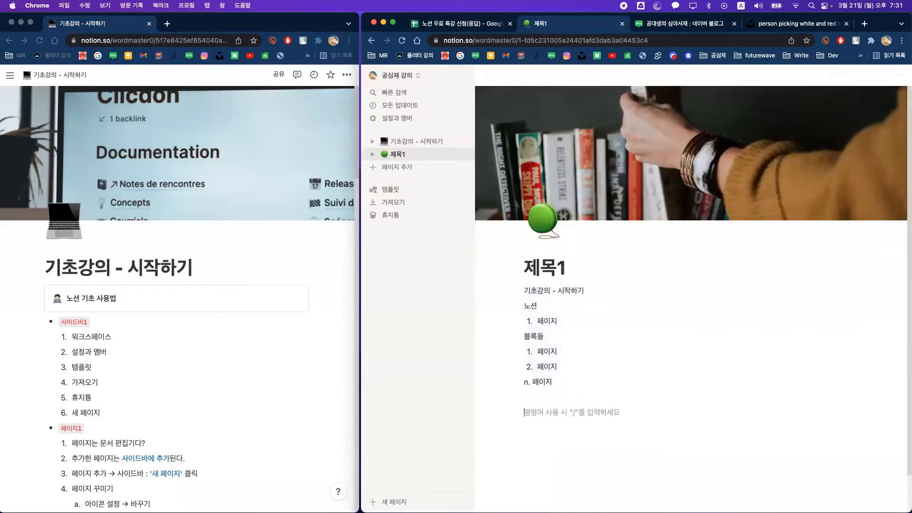
pyautogui.write('d')
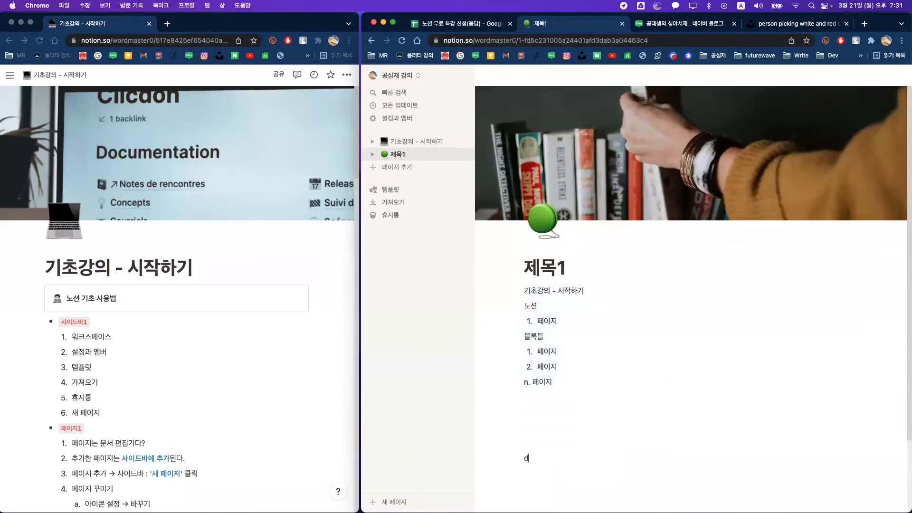
pyautogui.press('BackSpace')
pyautogui.hotkey('ctrl', 'space')
pyautogui.write('이')
pyautogui.press('BackSpace')
pyautogui.write('ㅓㅏ')
pyautogui.write('울 게 하나도 없다.')
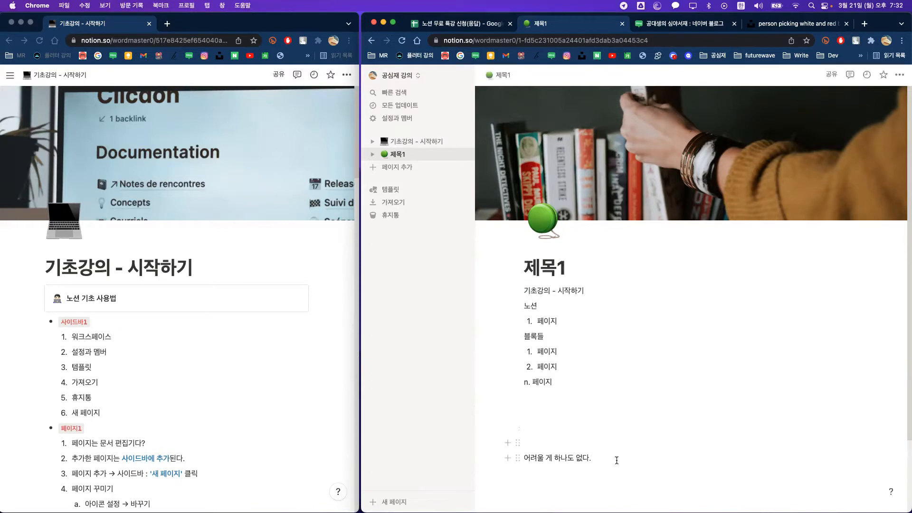
# Step: Delete the "어려울 게 하나도 없다." sentence, the blank lines above it, and the word 페이지 from the "n." line
pyautogui.press('BackSpace')
pyautogui.press('BackSpace')
pyautogui.press('BackSpace')
pyautogui.press('BackSpace')
pyautogui.press('BackSpace')
pyautogui.press('BackSpace')
pyautogui.press('BackSpace')
pyautogui.press('BackSpace')
pyautogui.press('BackSpace')
pyautogui.press('BackSpace')
pyautogui.press('BackSpace')
pyautogui.press('BackSpace')
pyautogui.press('BackSpace')
pyautogui.press('BackSpace')
pyautogui.press('BackSpace')
pyautogui.press('BackSpace')
pyautogui.press('BackSpace')
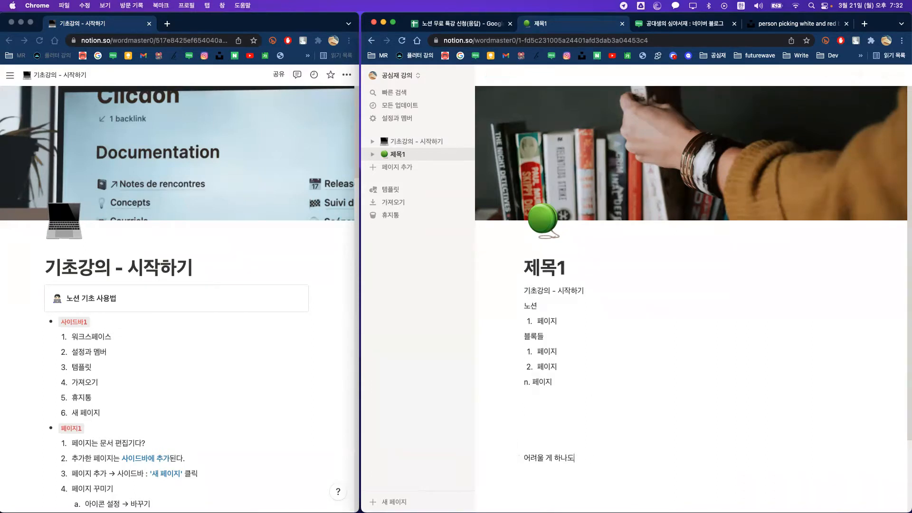
pyautogui.press('BackSpace')
pyautogui.press('BackSpace')
pyautogui.press('BackSpace')
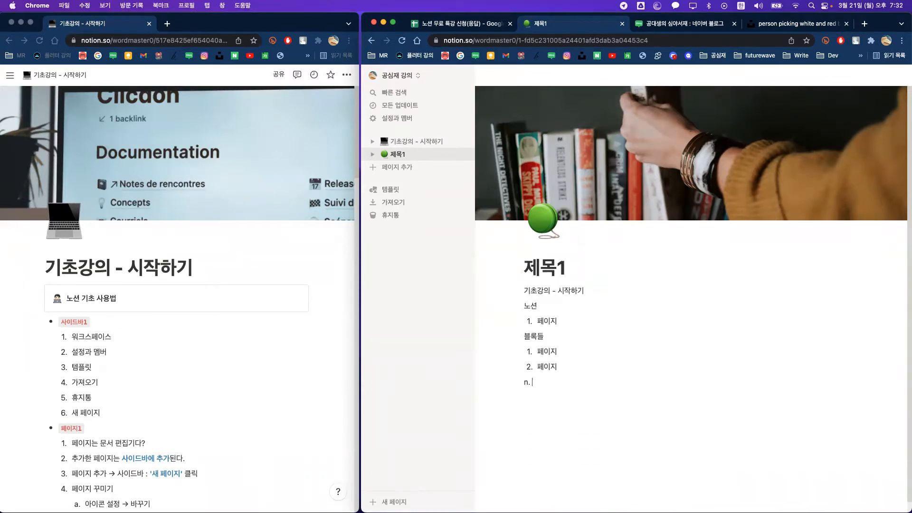
# Step: Delete all remaining blocks from 제목1, and start it as an empty page and undo that choice
pyautogui.moveTo(598, 433); pyautogui.dragTo(517, 306)
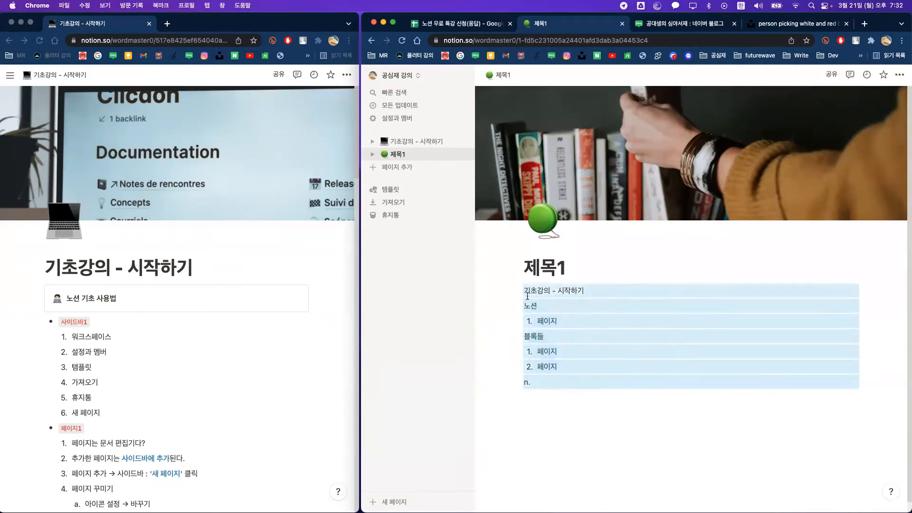
pyautogui.press('BackSpace')
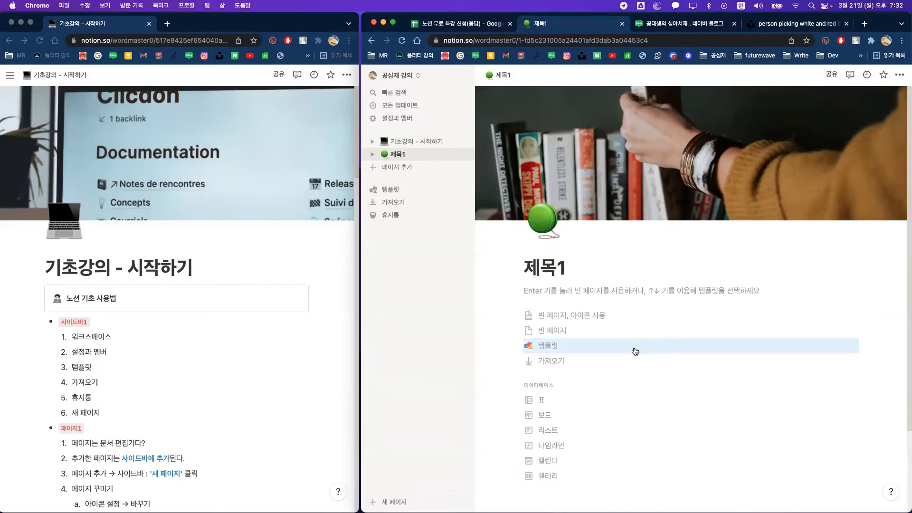
pyautogui.click(622, 332)
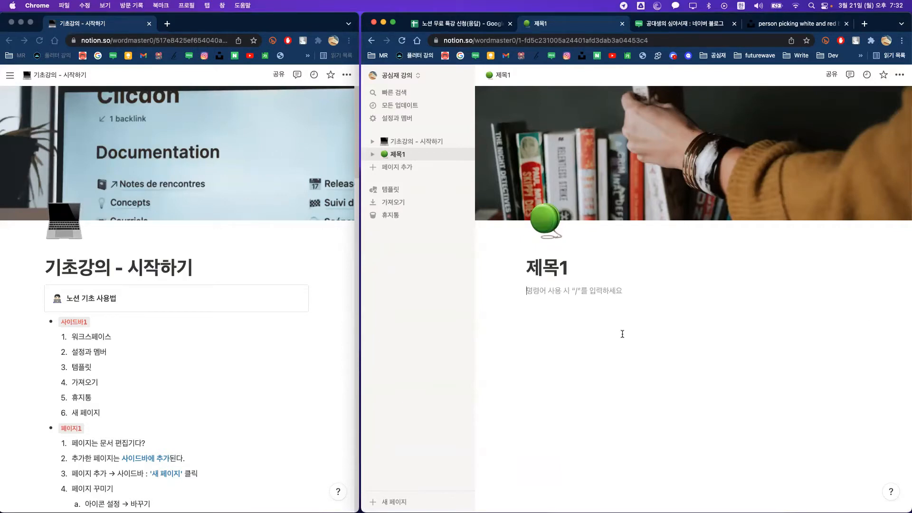
pyautogui.press('super+z')
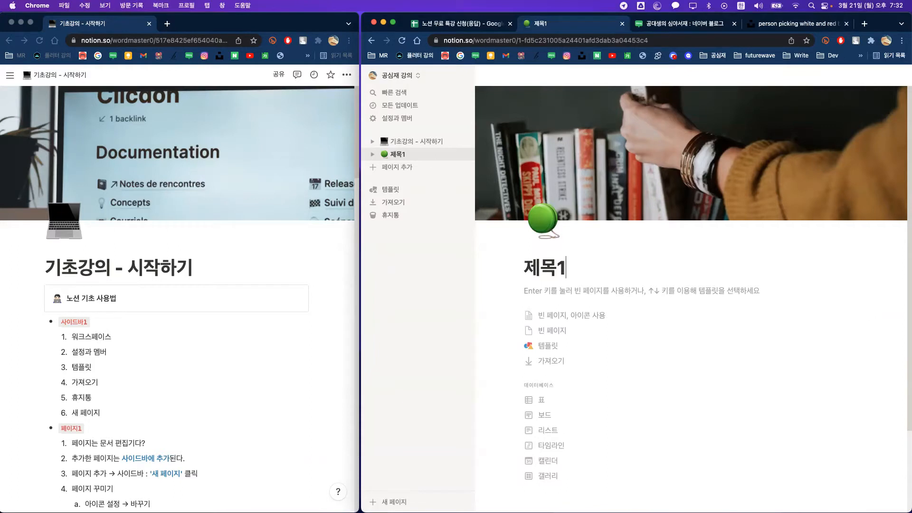
# Step: Open the template gallery from 제목1 and preview the 디자인 templates 로드맵, 사용자 리서치 데이터베이스 and 디자인 시스템
pyautogui.click(554, 348)
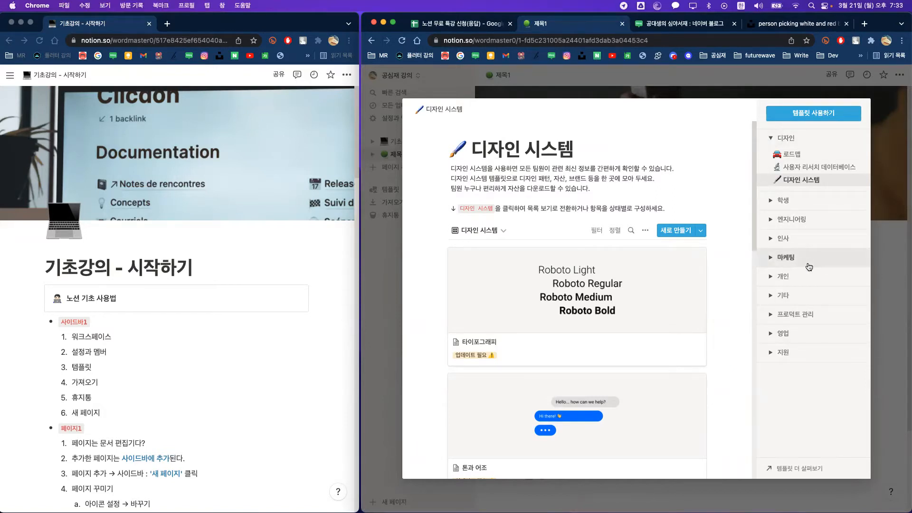
pyautogui.click(818, 155)
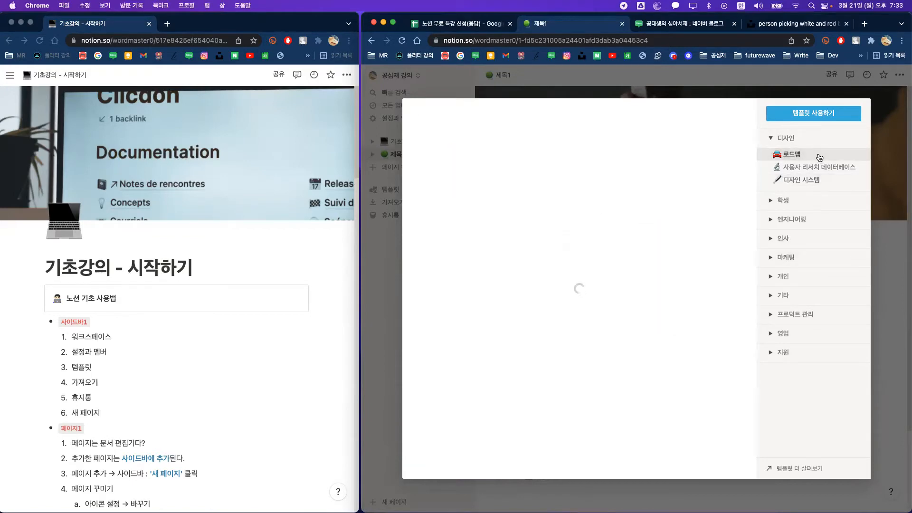
pyautogui.scroll(-2, 638, 249)
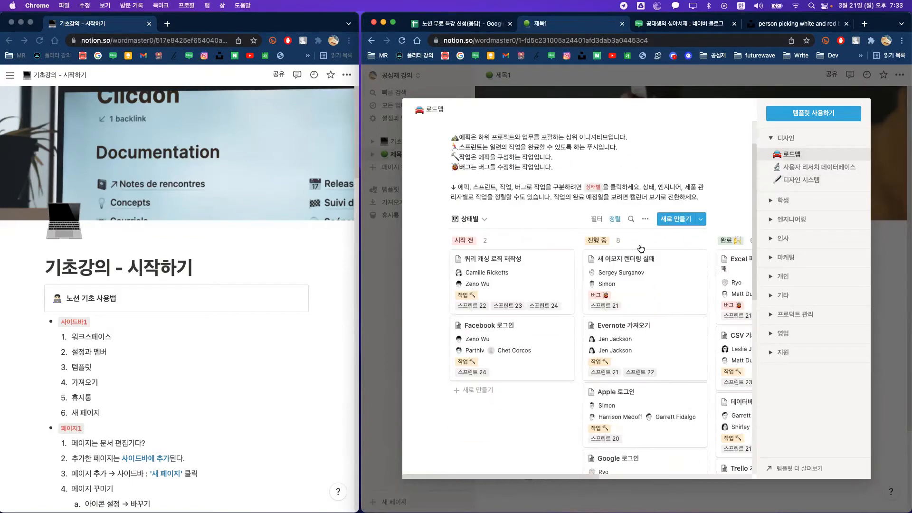
pyautogui.click(796, 168)
pyautogui.click(801, 181)
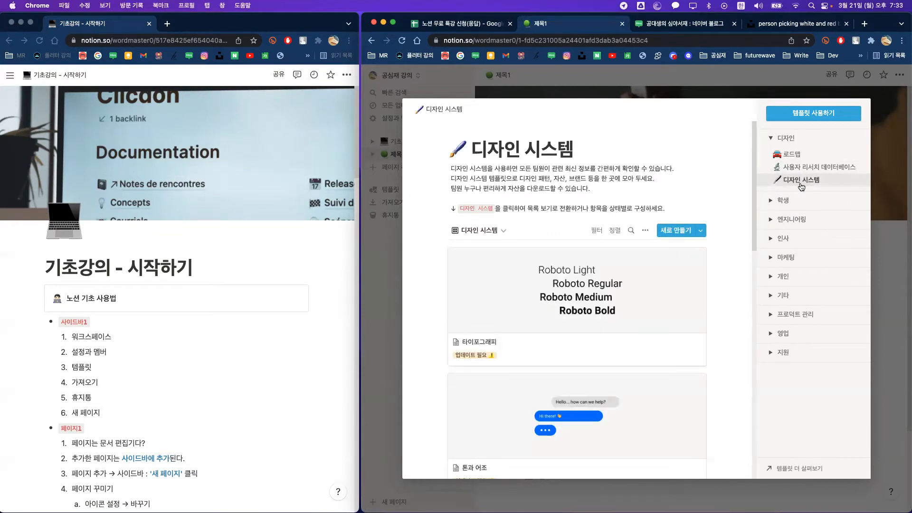
# Step: Preview the 학생 templates 클래스 메모 and 클럽 홈페이지, the 엔지니어링 template 로드맵, and the 인사 template 회사 홈
pyautogui.click(807, 200)
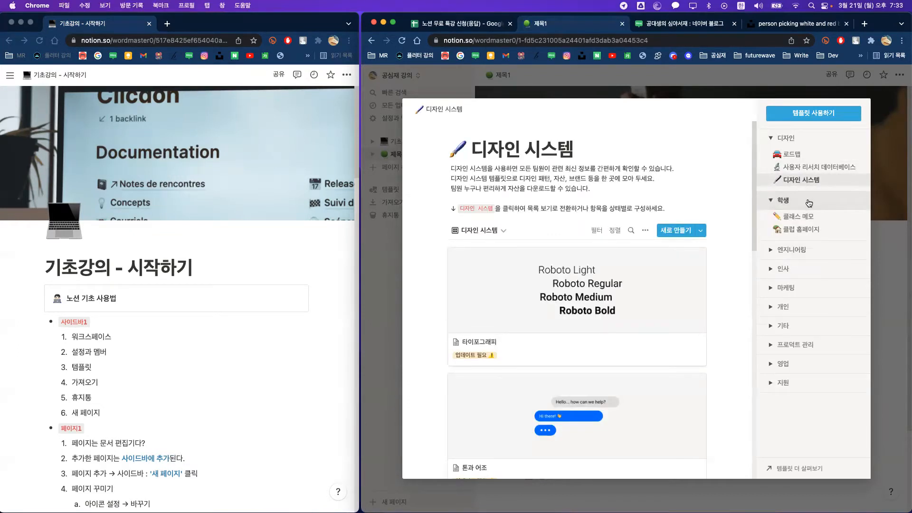
pyautogui.click(813, 219)
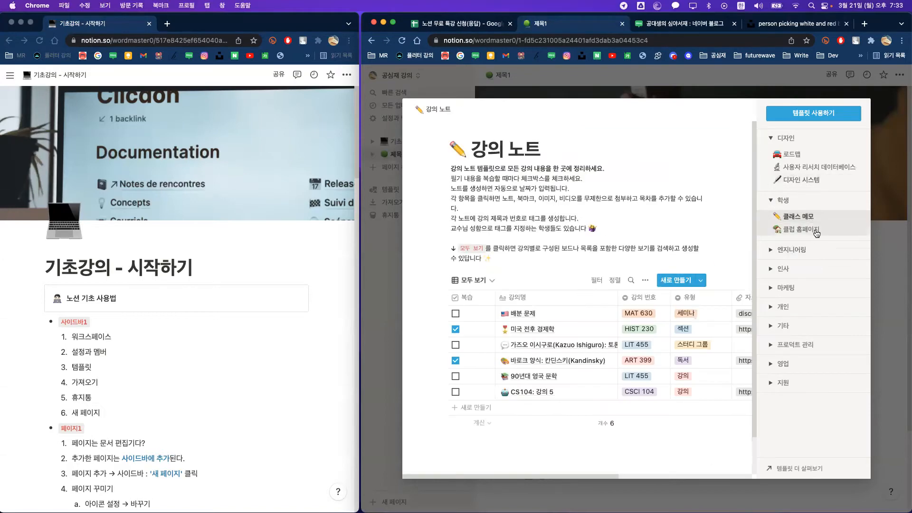
pyautogui.click(816, 229)
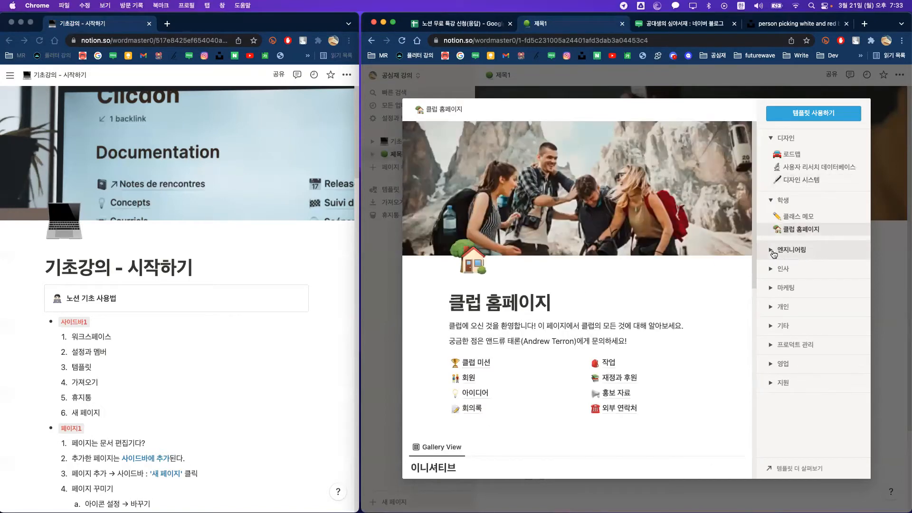
pyautogui.click(807, 249)
pyautogui.click(821, 267)
pyautogui.click(829, 299)
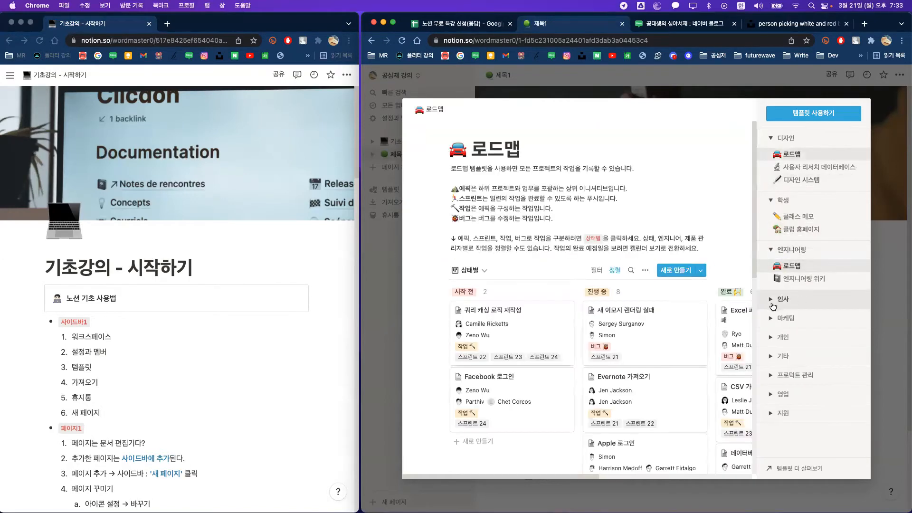
pyautogui.click(820, 332)
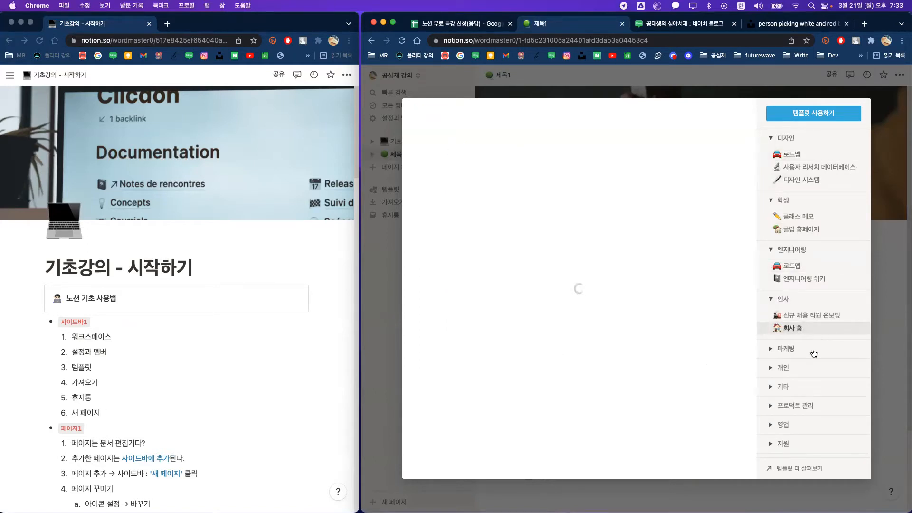
# Step: Preview the 개인 templates 빠른 메모 and 작업 목록, looking through the contents of 빠른 메모
pyautogui.click(771, 370)
pyautogui.scroll(-1, 824, 362)
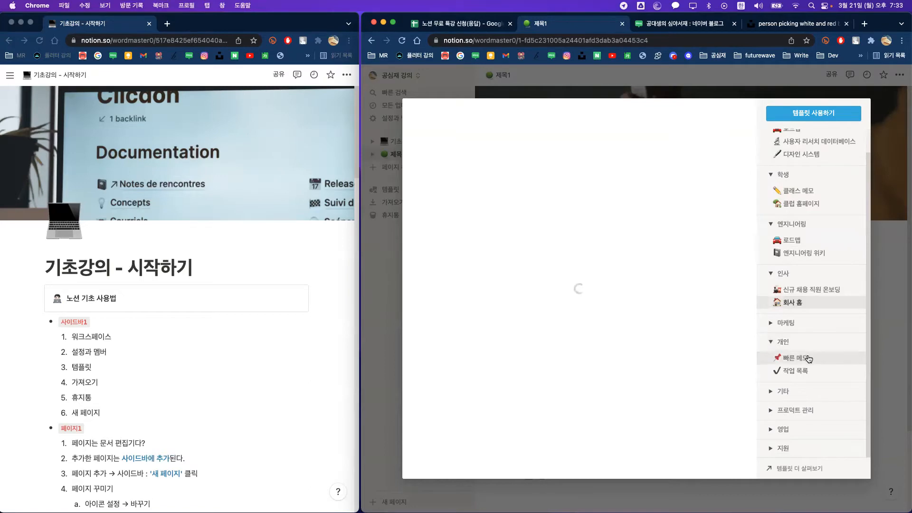
pyautogui.click(819, 357)
pyautogui.scroll(-5, 680, 330)
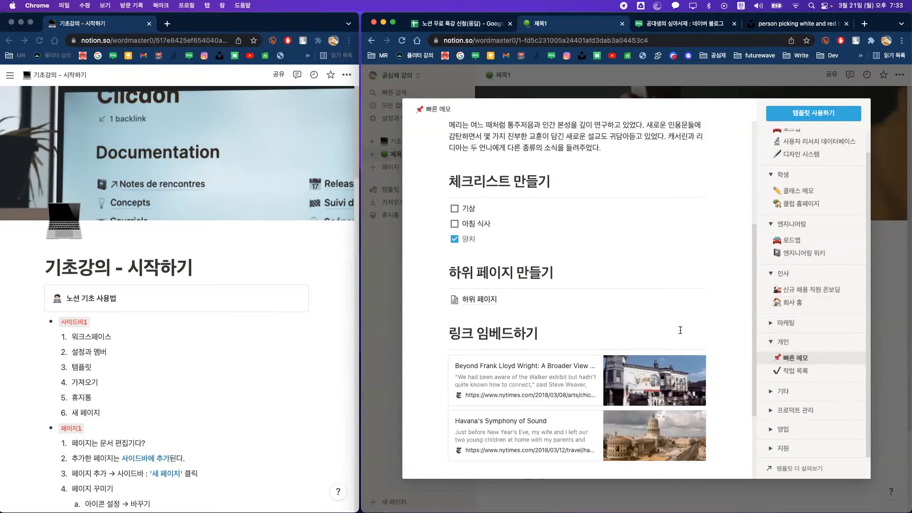
pyautogui.scroll(5, 680, 330)
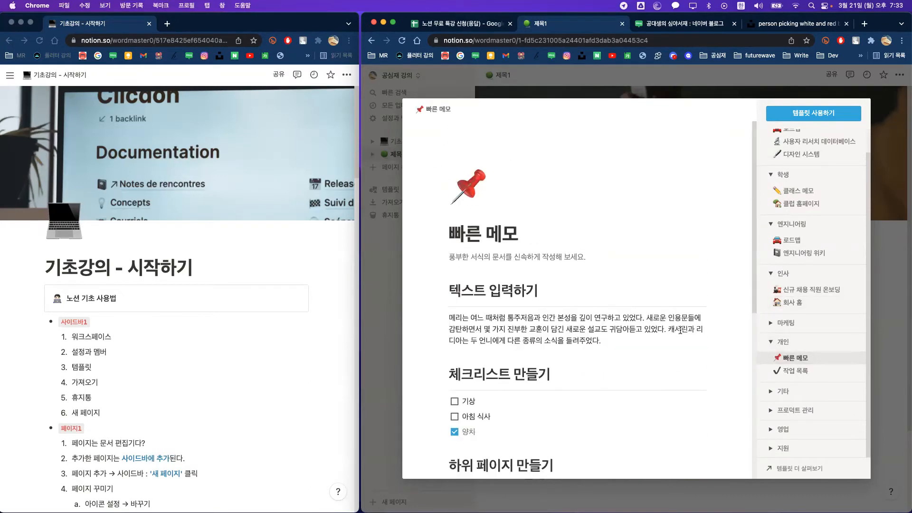
pyautogui.click(823, 375)
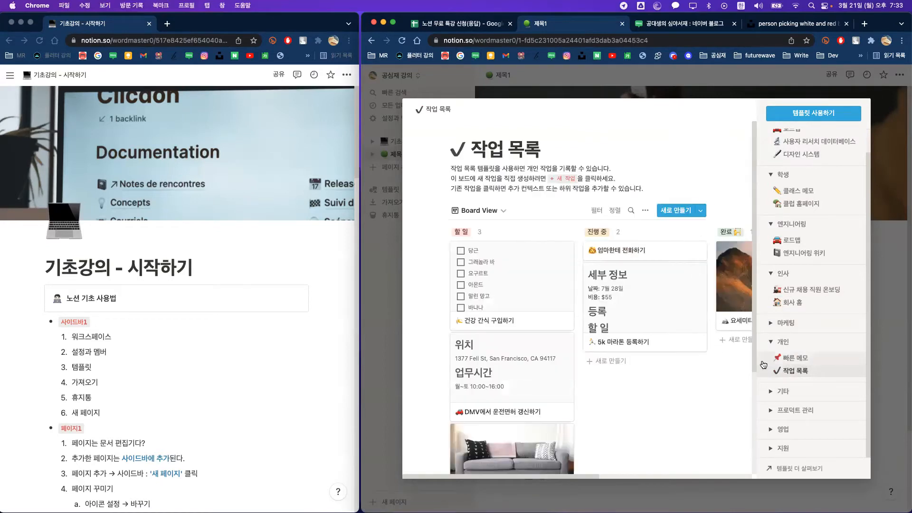
# Step: Apply the 빠른 메모 template to 제목1, choosing to save the edited contents
pyautogui.click(802, 358)
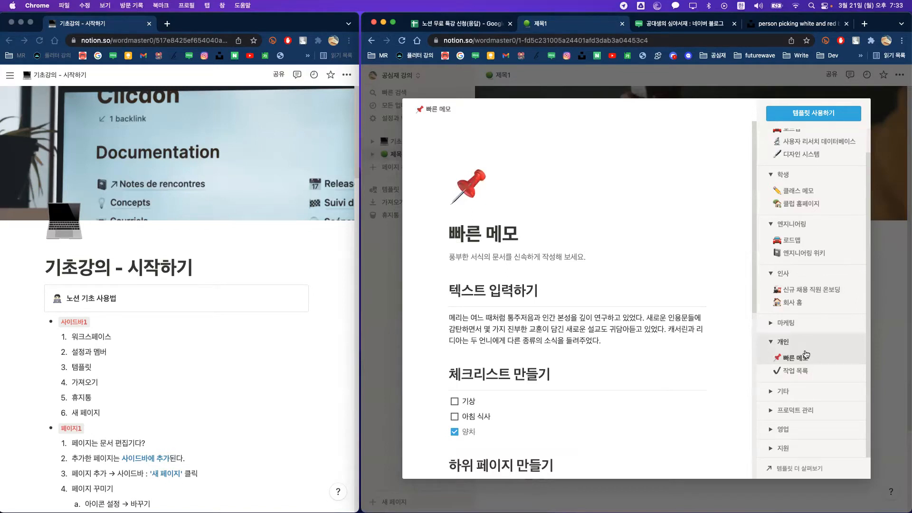
pyautogui.click(825, 113)
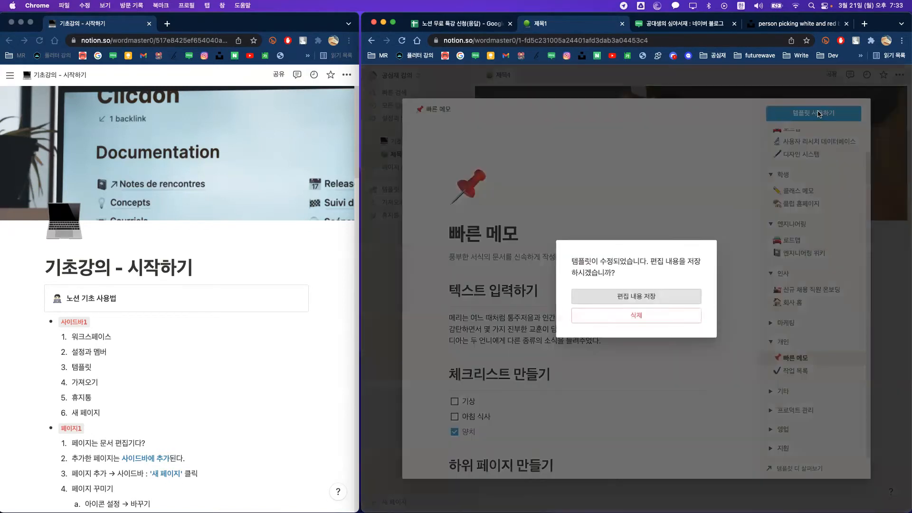
pyautogui.click(656, 300)
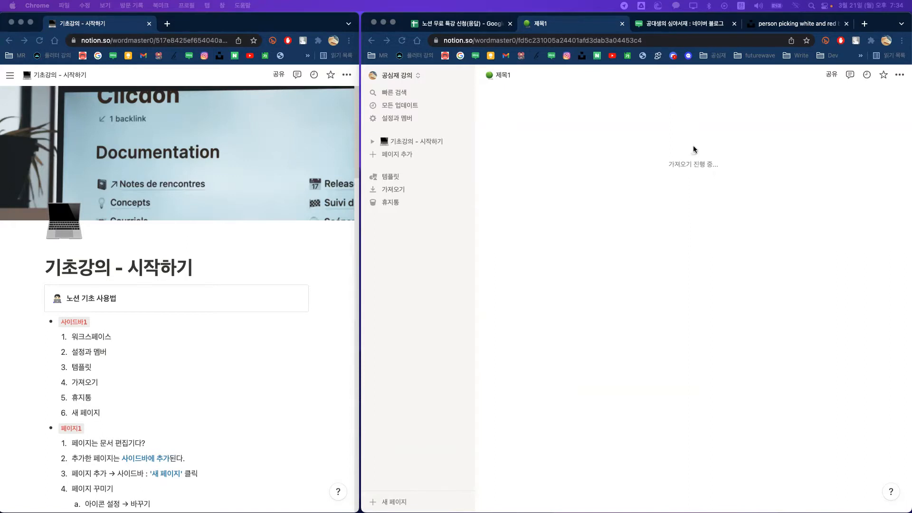
pyautogui.click(551, 156)
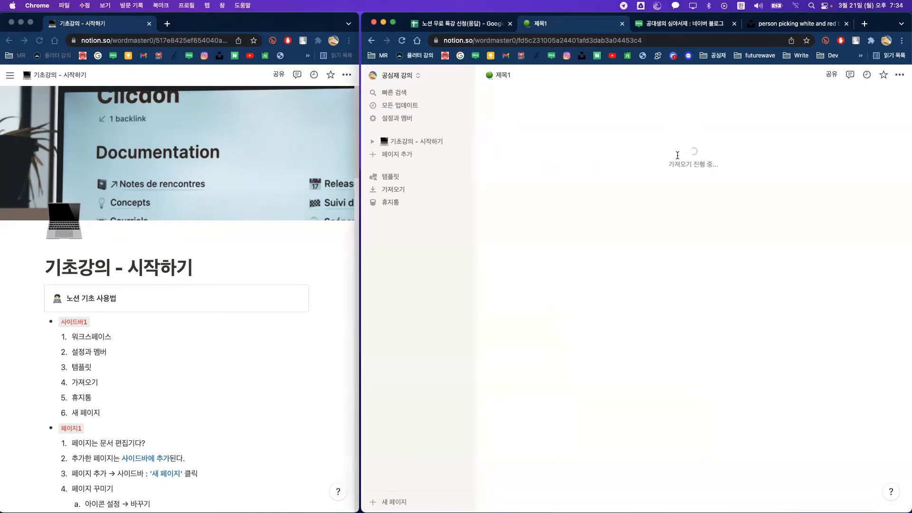
# Step: Add two new pages to the sidebar list and title them 제목1 and 제목2
pyautogui.click(407, 156)
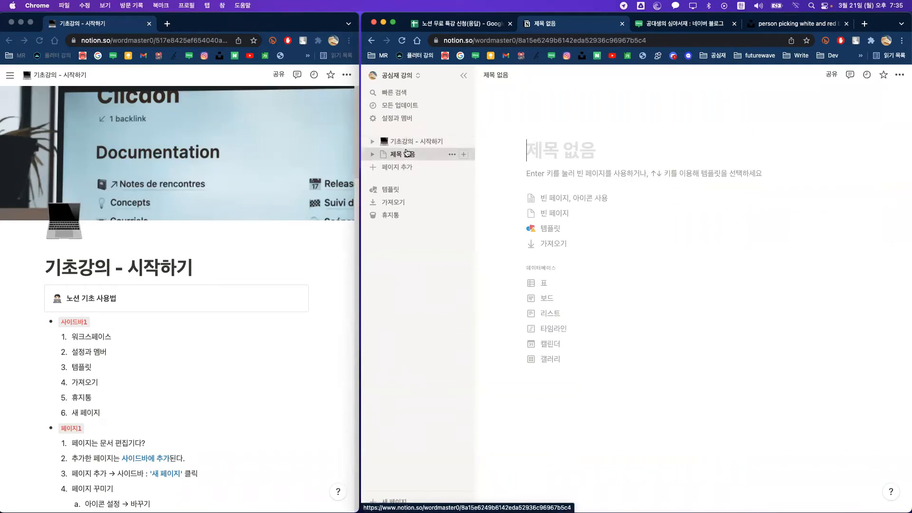
pyautogui.click(547, 158)
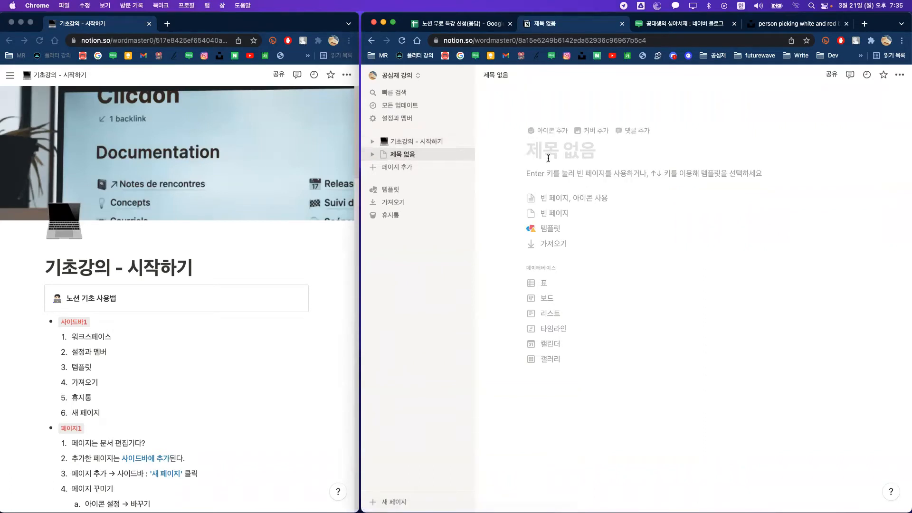
pyautogui.write('ㅈ데')
pyautogui.press('BackSpace')
pyautogui.press('BackSpace')
pyautogui.write('제목1')
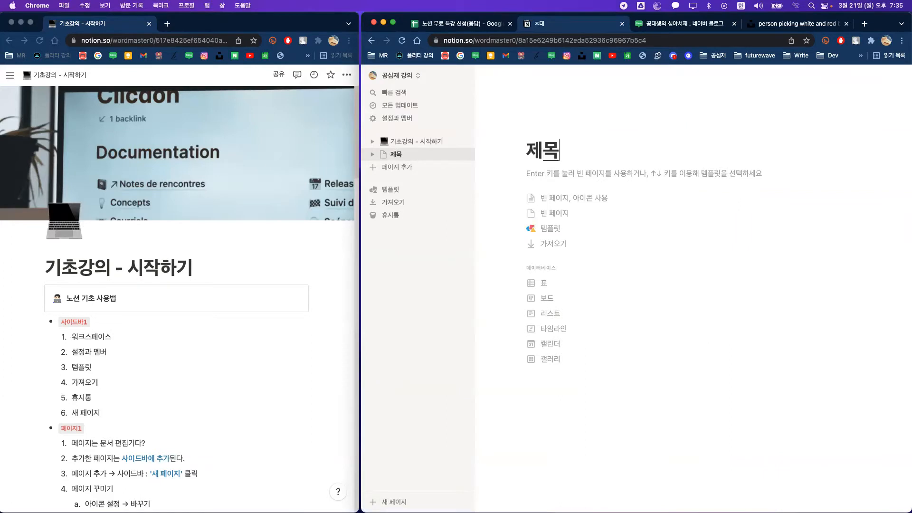
pyautogui.click(410, 168)
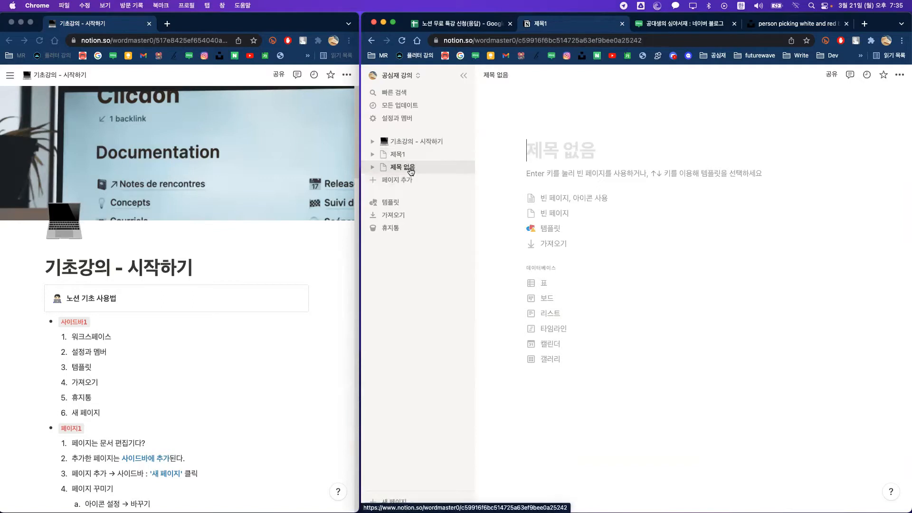
pyautogui.write('제목2')
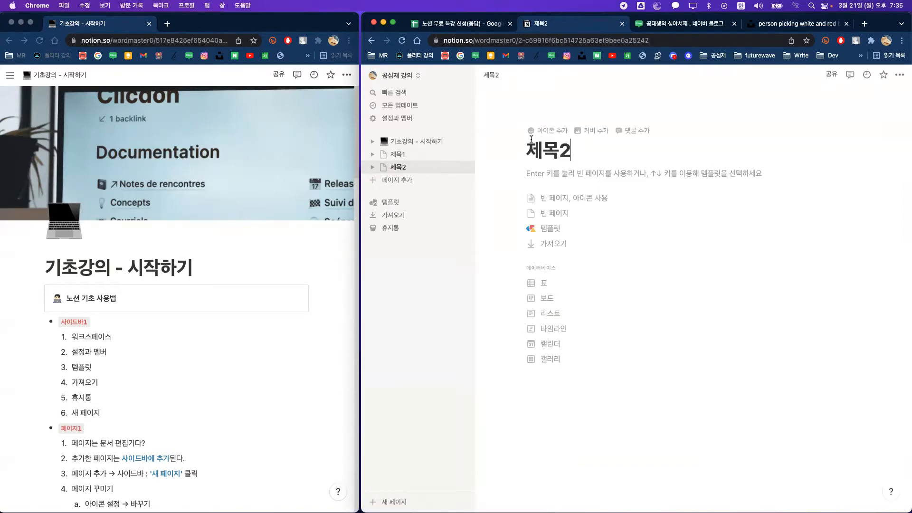
# Step: Switch back and forth between the pages 기초강의 - 시작하기, 제목1 and 제목2, ending on 제목2
pyautogui.click(430, 148)
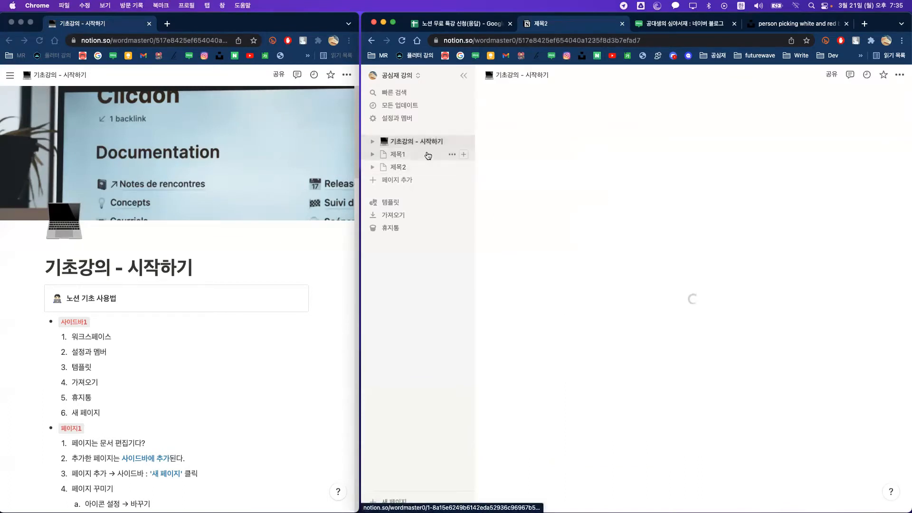
pyautogui.click(428, 154)
pyautogui.click(422, 167)
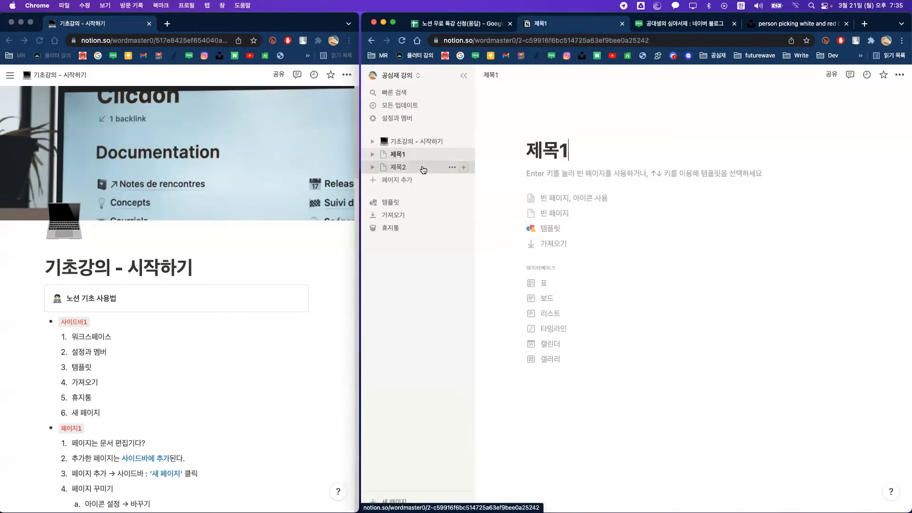
pyautogui.click(425, 141)
pyautogui.click(423, 153)
pyautogui.click(422, 166)
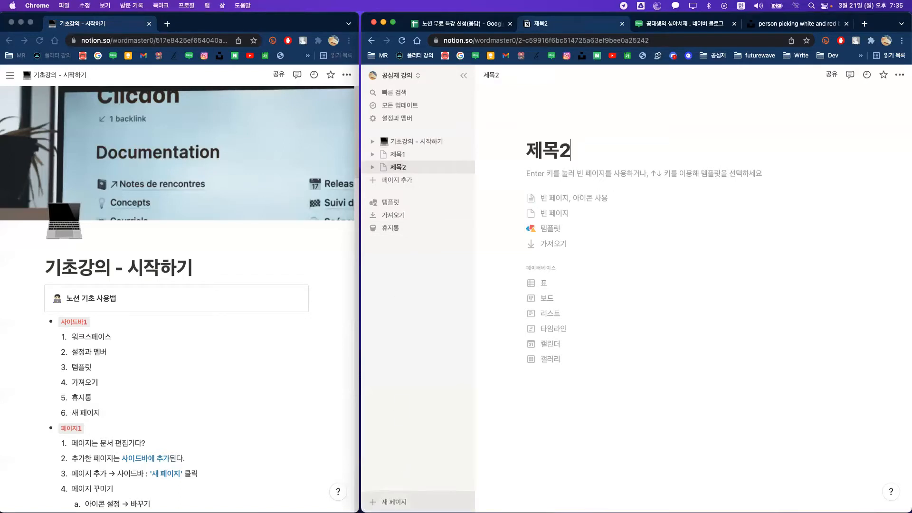
# Step: Open a new page in a popup and dismiss it, and add an untitled page directly below 제목2
pyautogui.click(394, 501)
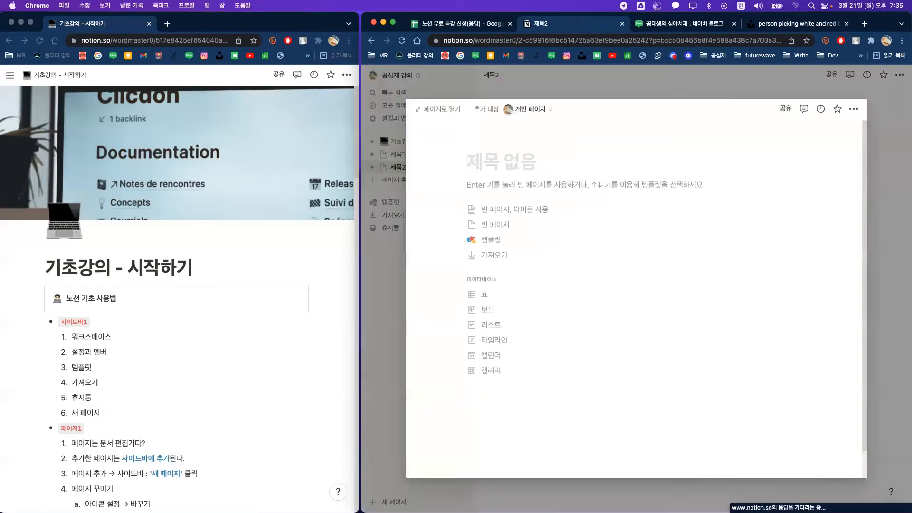
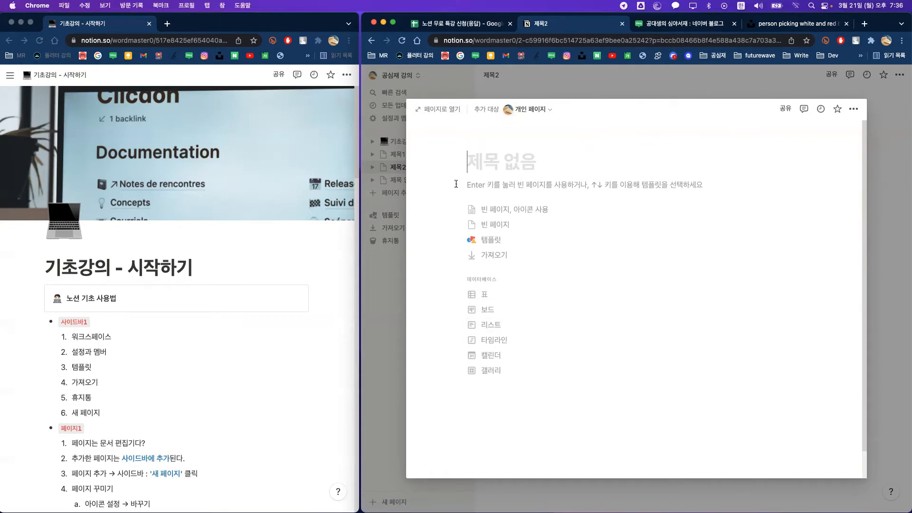
pyautogui.click(897, 162)
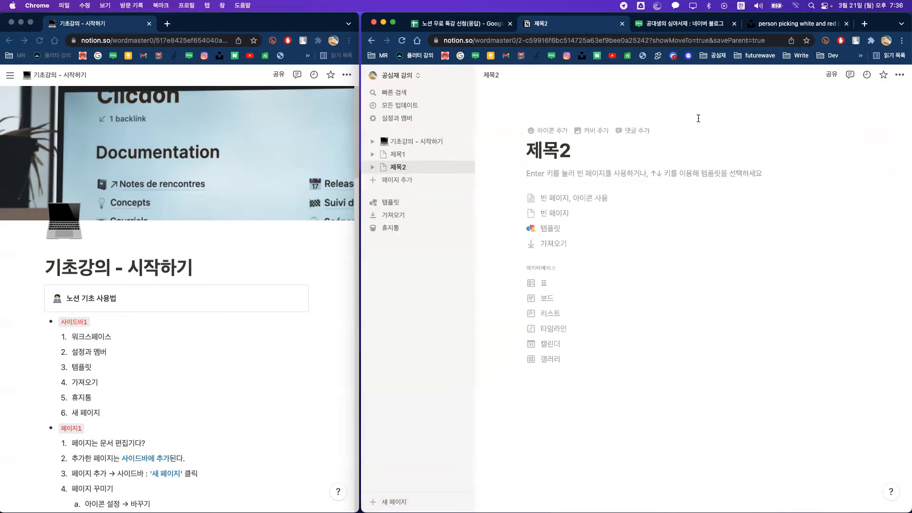
pyautogui.click(407, 182)
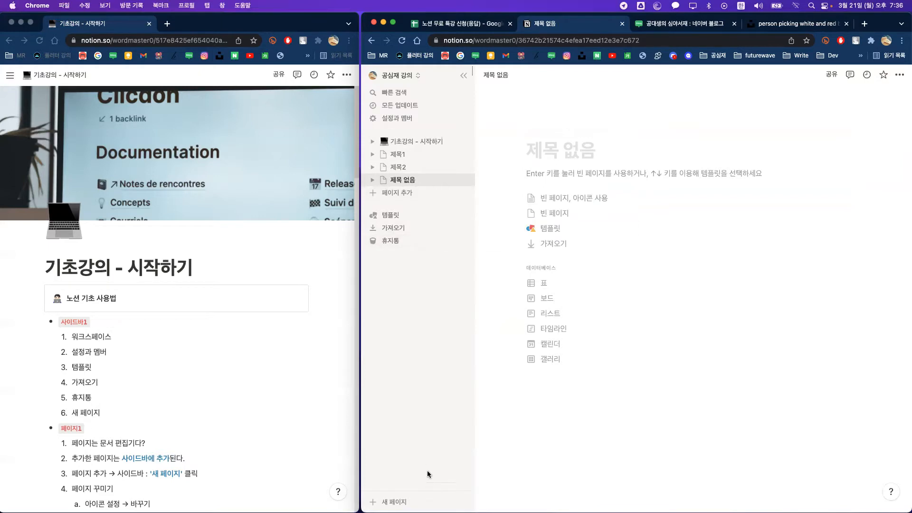
pyautogui.click(400, 494)
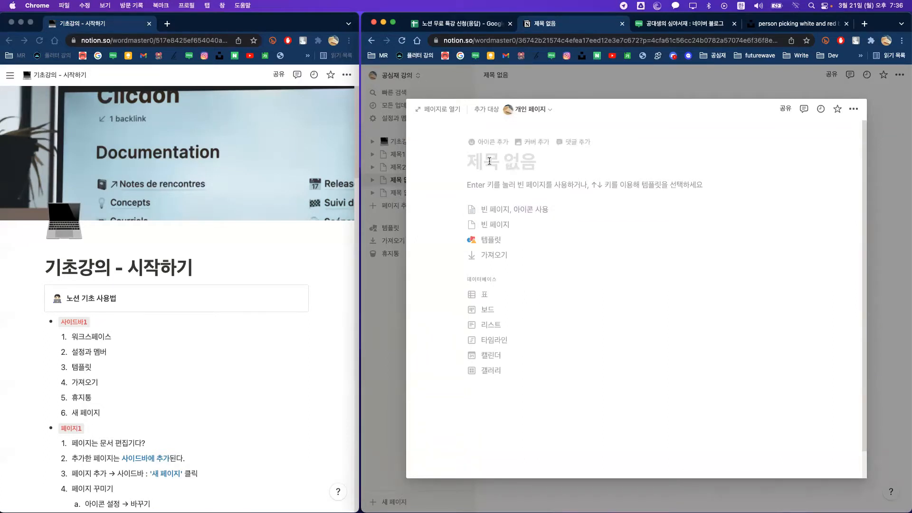
pyautogui.click(386, 325)
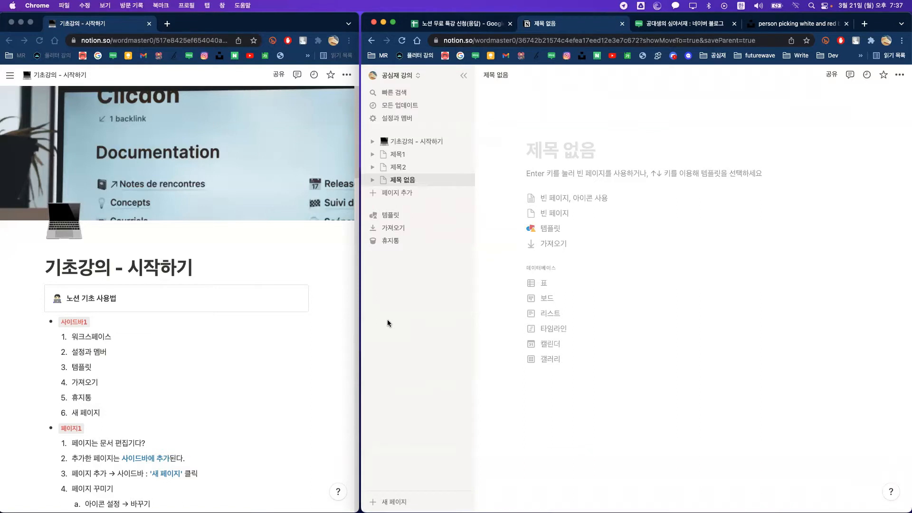
pyautogui.click(394, 501)
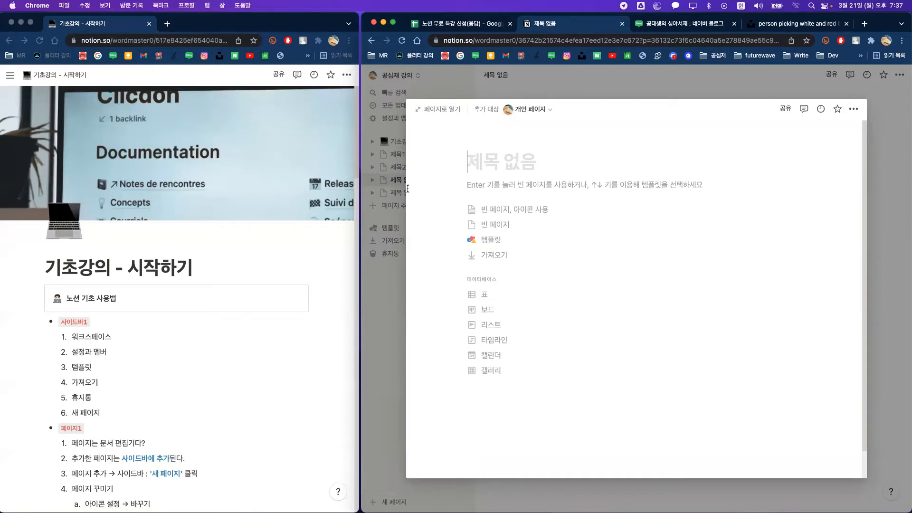
pyautogui.click(392, 276)
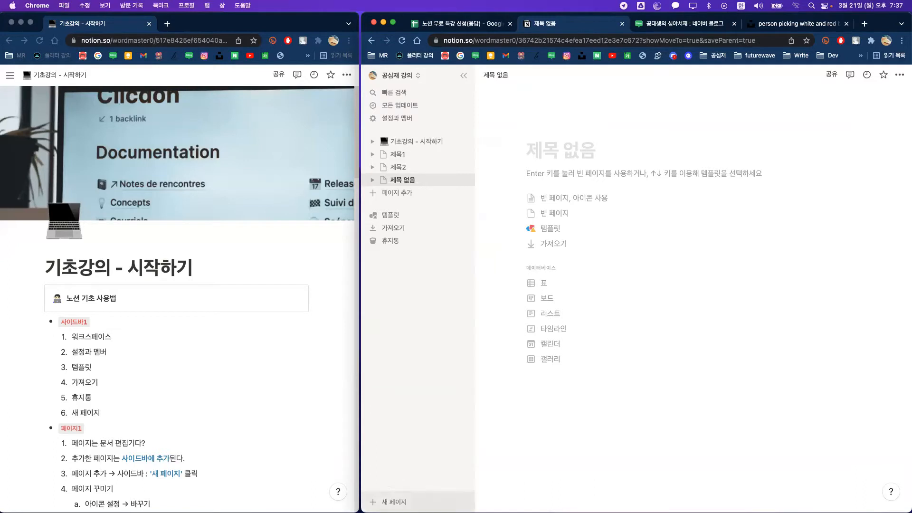
# Step: Create a new page in a popup, open it as a full page, and switch between the two untitled pages
pyautogui.click(394, 501)
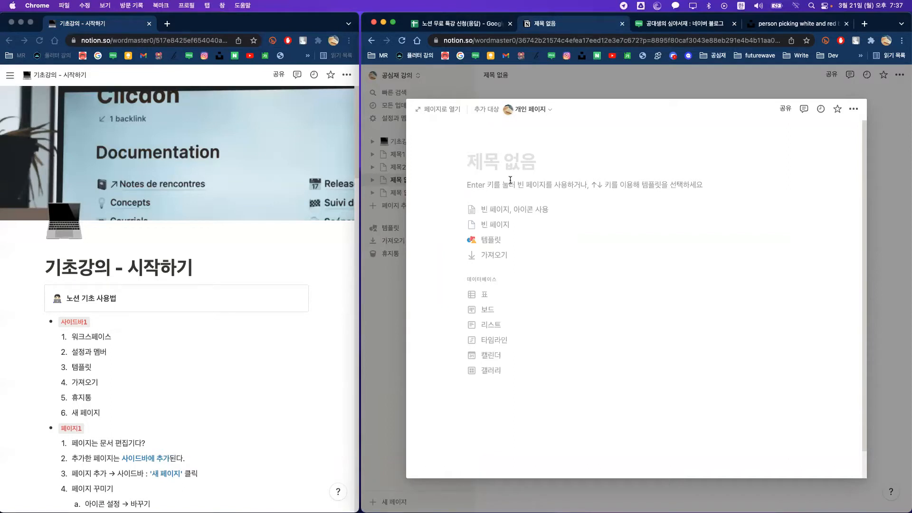
pyautogui.click(431, 110)
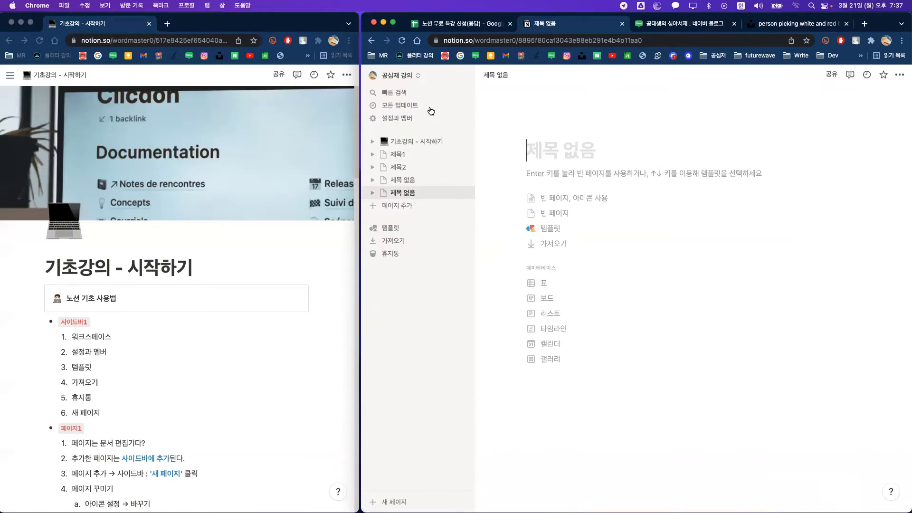
pyautogui.click(436, 183)
pyautogui.click(432, 193)
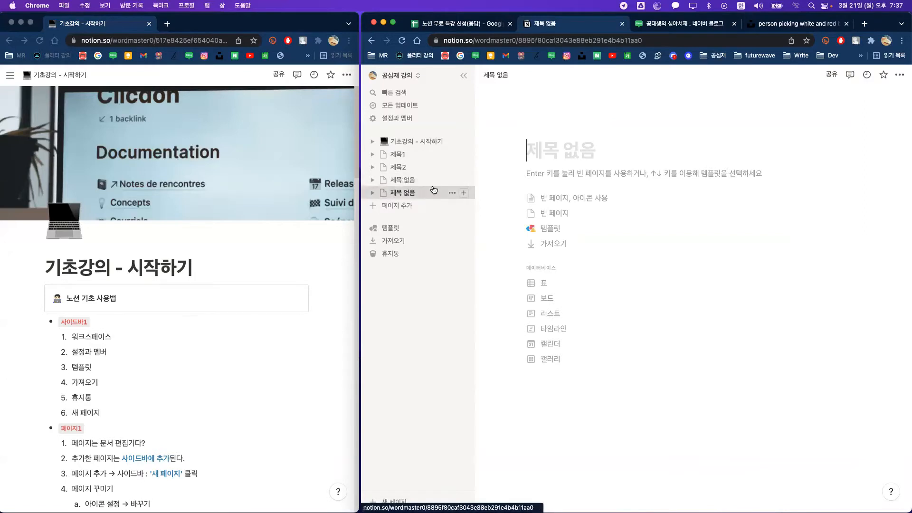
pyautogui.click(433, 185)
pyautogui.click(435, 193)
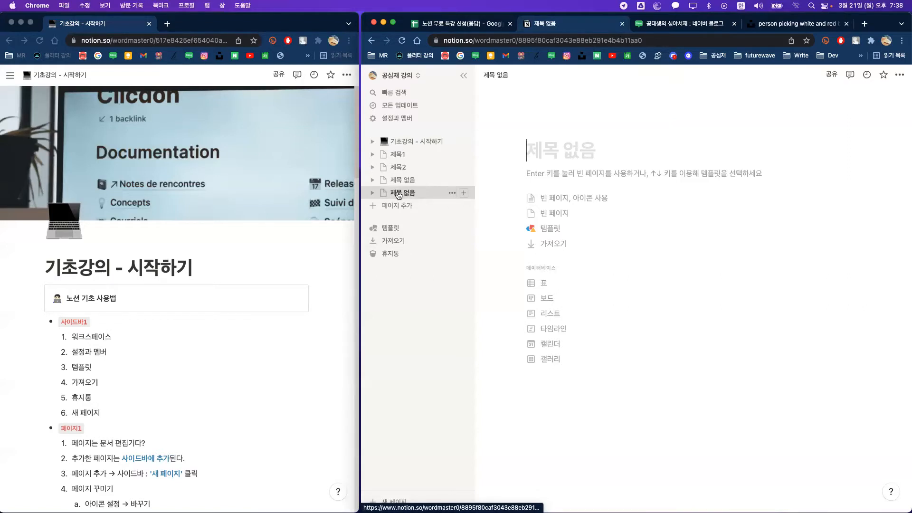
# Step: Delete the last untitled page in the sidebar list
pyautogui.click(452, 195)
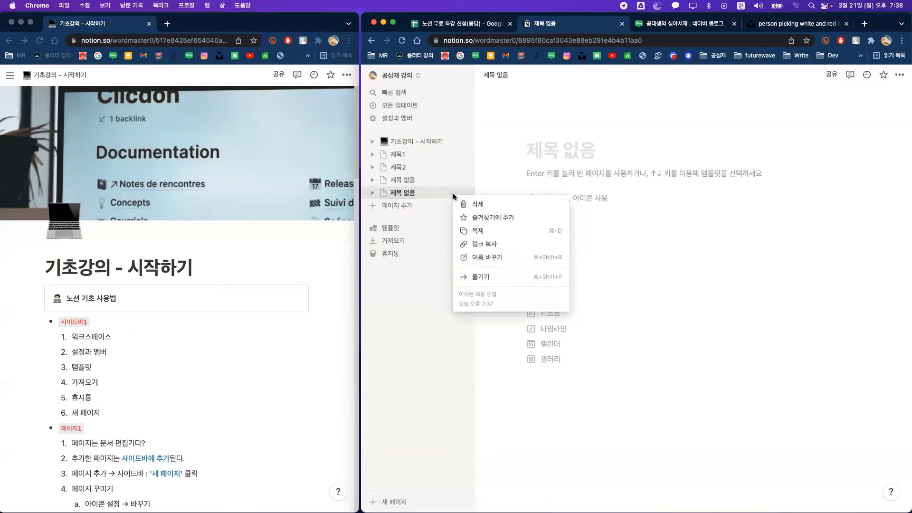
pyautogui.click(501, 205)
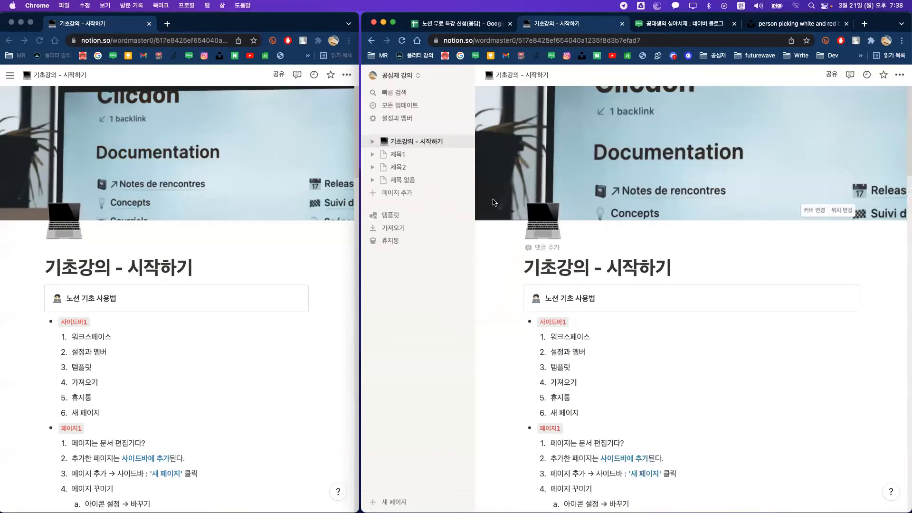
# Step: Delete the remaining untitled page below 제목2 from the sidebar
pyautogui.click(452, 181)
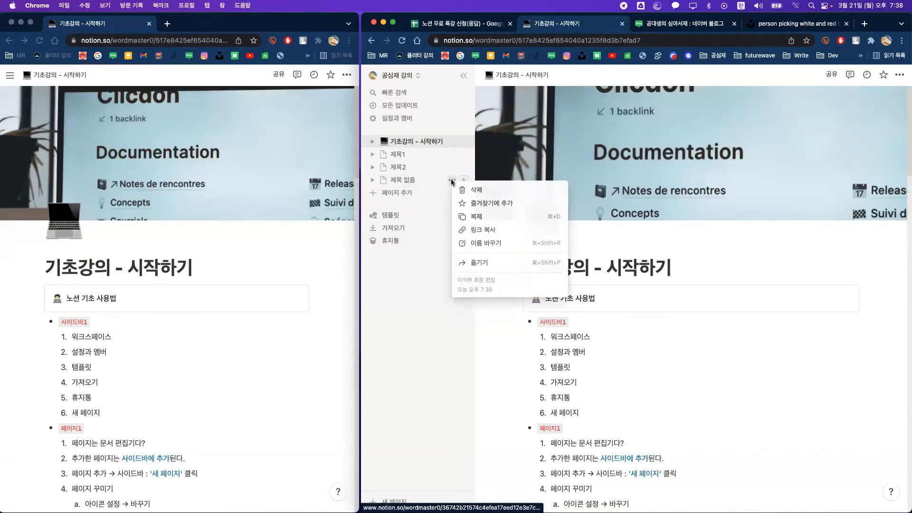
pyautogui.click(475, 188)
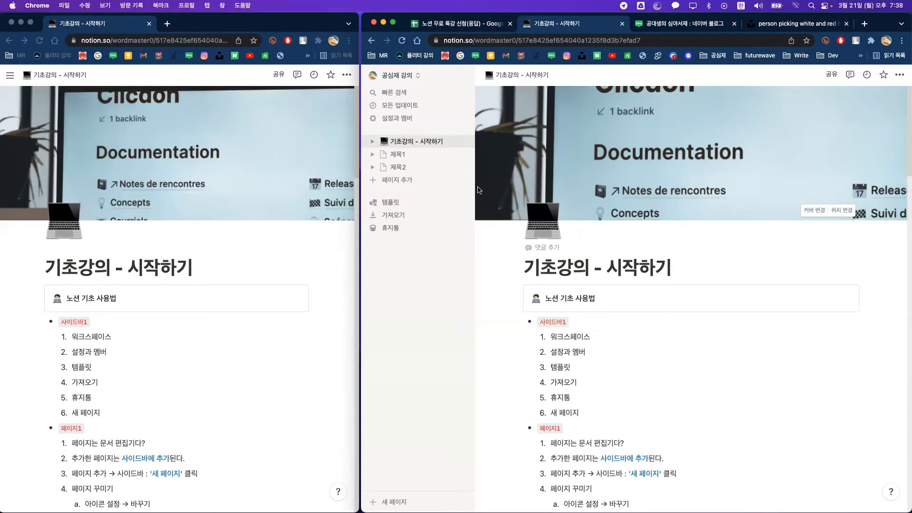
# Step: Look through the trash for the current page and for all pages, and restore the page 새로운 페이지2
pyautogui.click(415, 232)
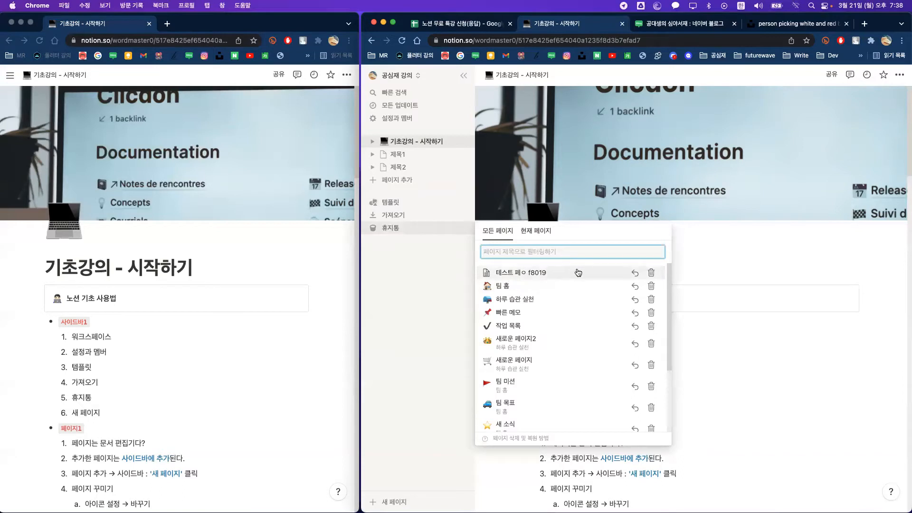
pyautogui.click(536, 231)
pyautogui.click(497, 230)
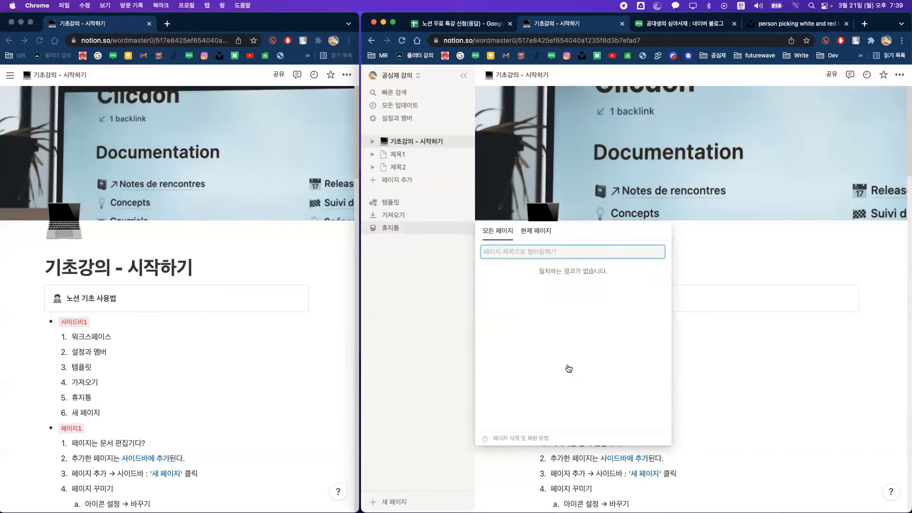
pyautogui.scroll(-3, 564, 333)
pyautogui.scroll(3, 563, 327)
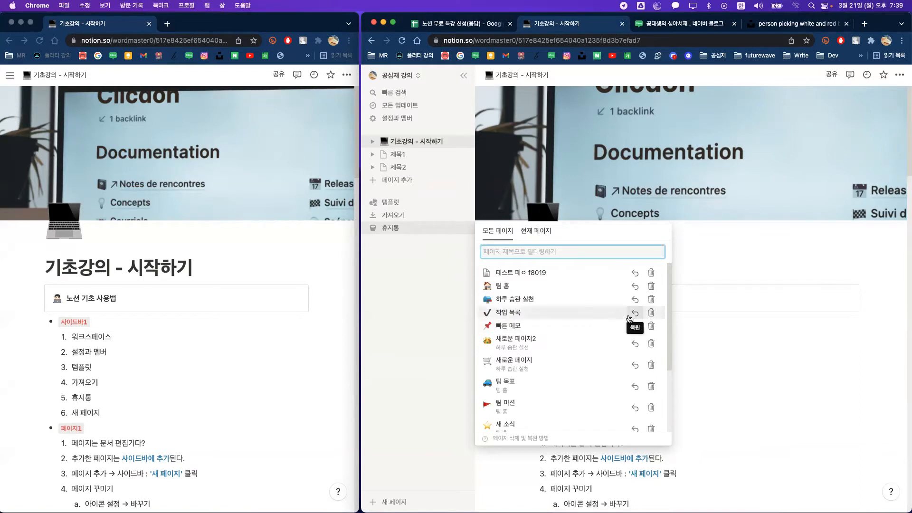
pyautogui.click(634, 344)
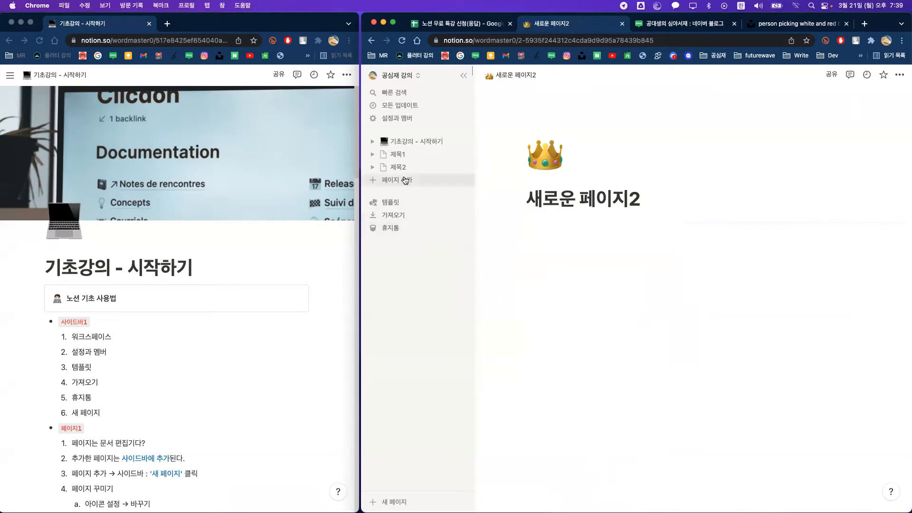
# Step: Switch between the pages 제목1 and 제목2, ending on 제목2
pyautogui.click(403, 155)
pyautogui.click(410, 165)
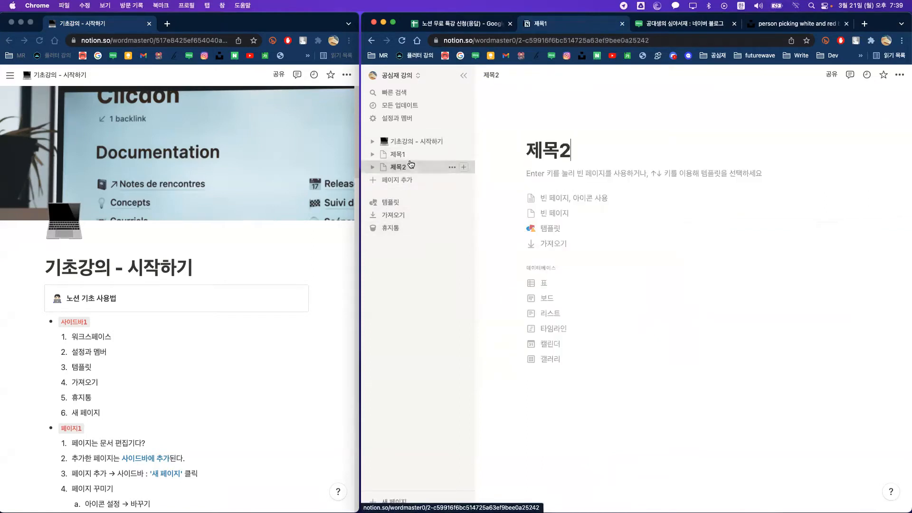
pyautogui.click(404, 154)
pyautogui.click(412, 167)
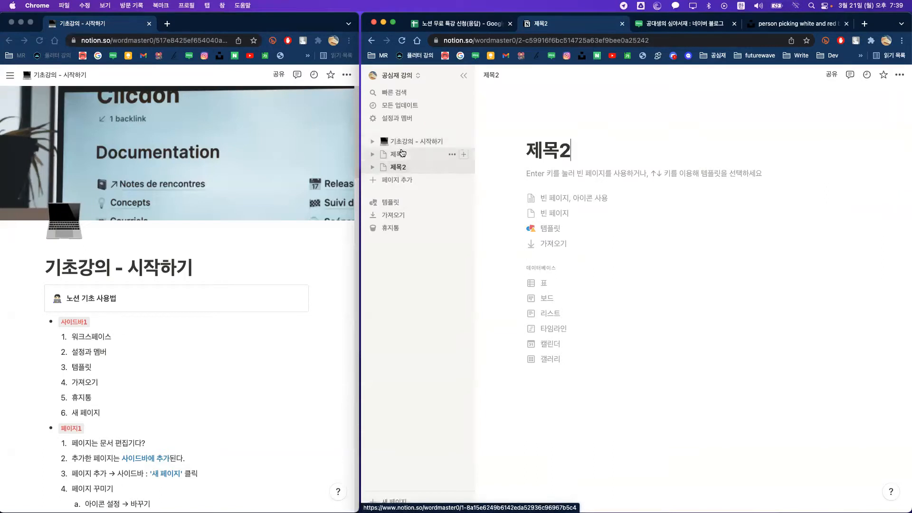
# Step: Add about 25 untitled pages one after another at the end of the sidebar's page list
pyautogui.click(399, 180)
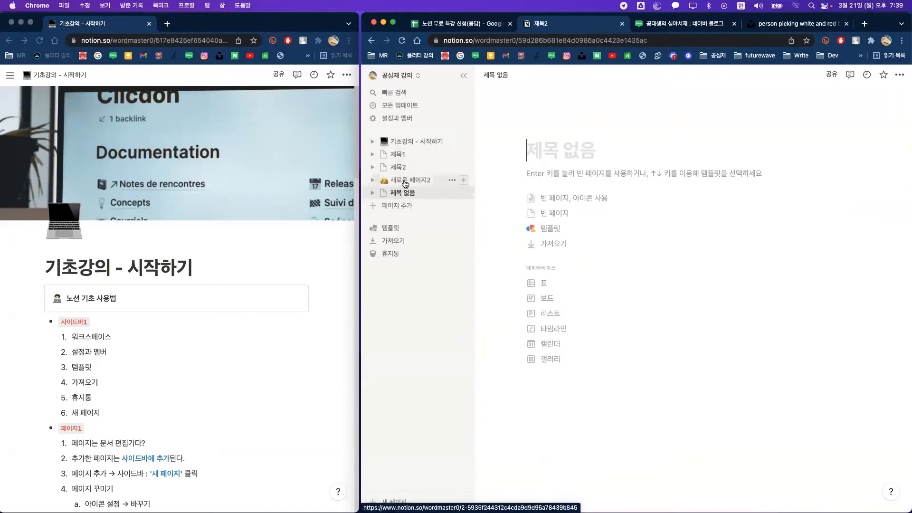
pyautogui.click(413, 207)
pyautogui.click(414, 220)
pyautogui.click(417, 232)
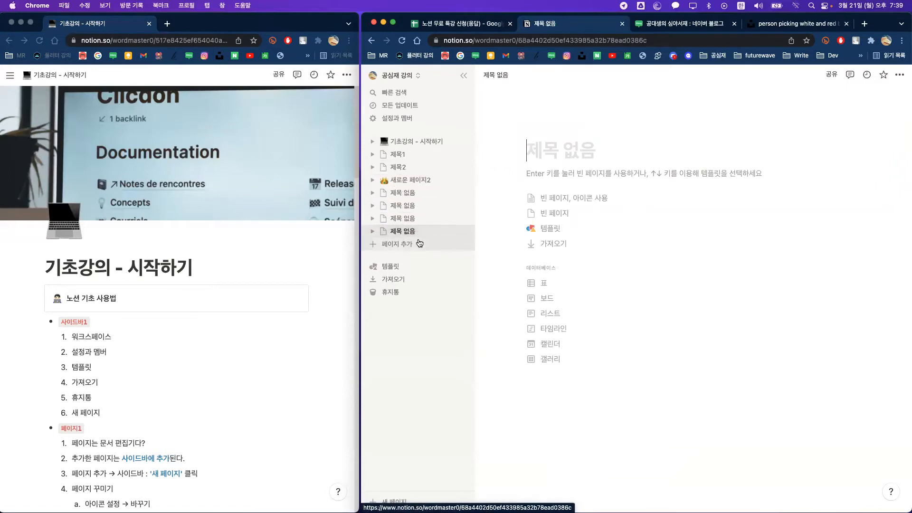
pyautogui.click(419, 243)
pyautogui.click(419, 256)
pyautogui.click(419, 270)
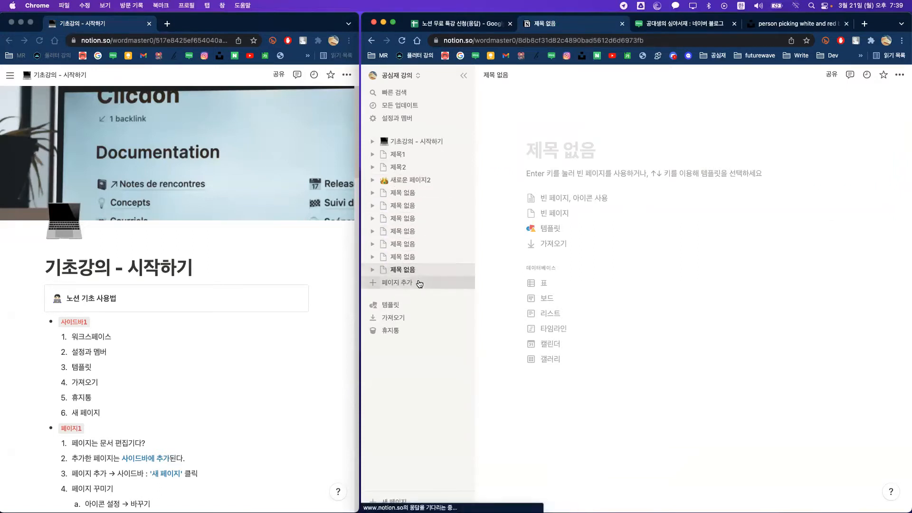
pyautogui.click(419, 284)
pyautogui.click(433, 296)
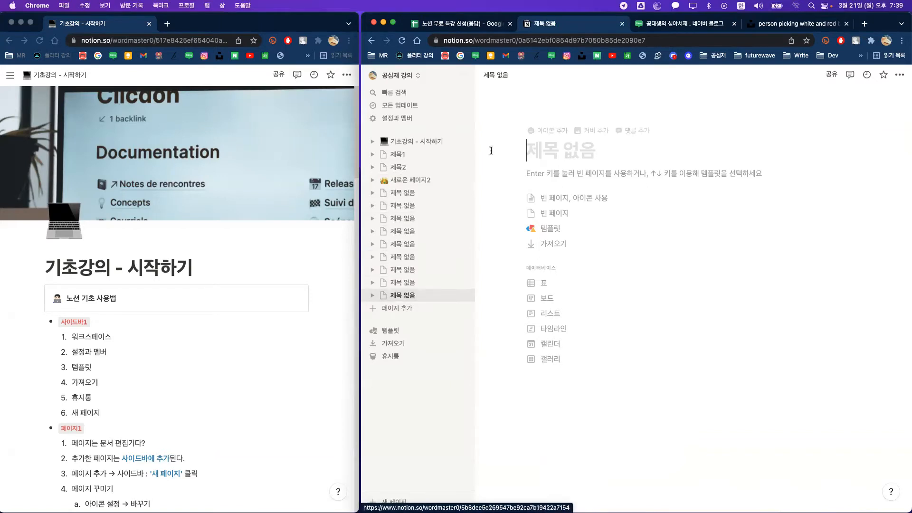
pyautogui.click(410, 308)
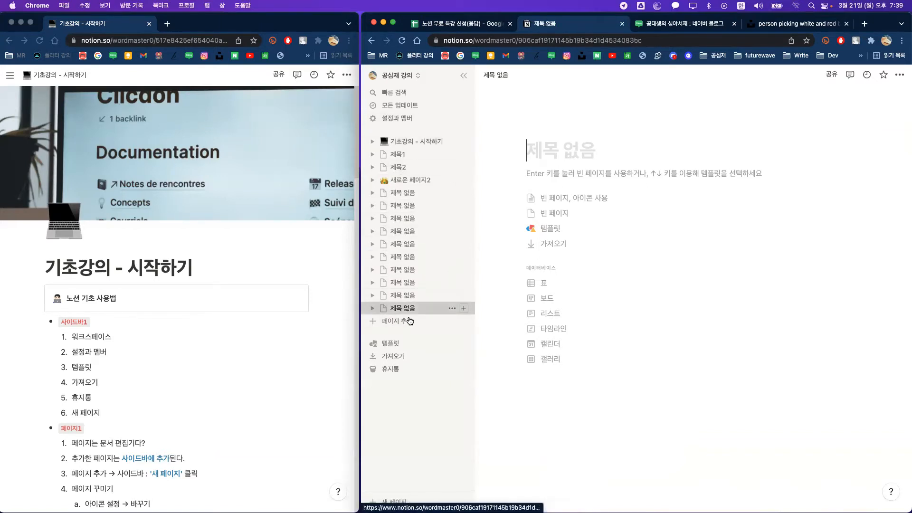
pyautogui.click(410, 321)
pyautogui.click(412, 334)
pyautogui.click(412, 347)
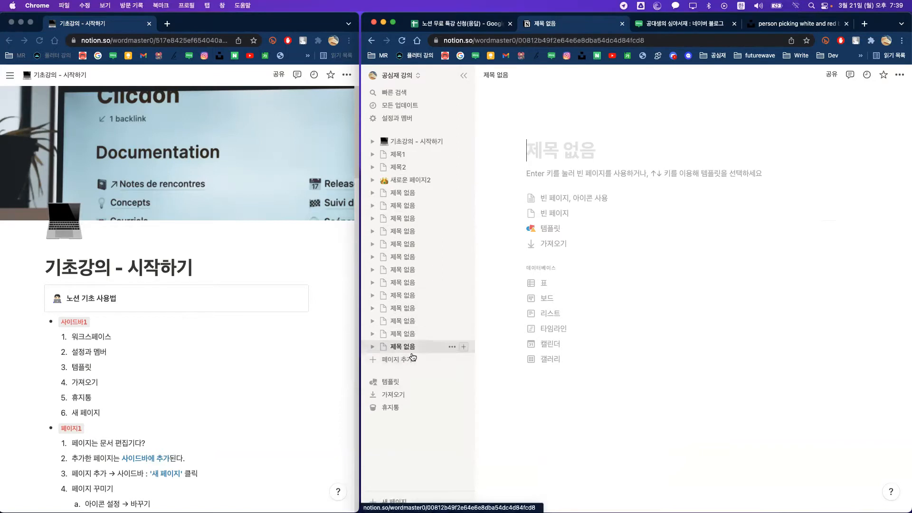
pyautogui.click(412, 359)
pyautogui.click(414, 372)
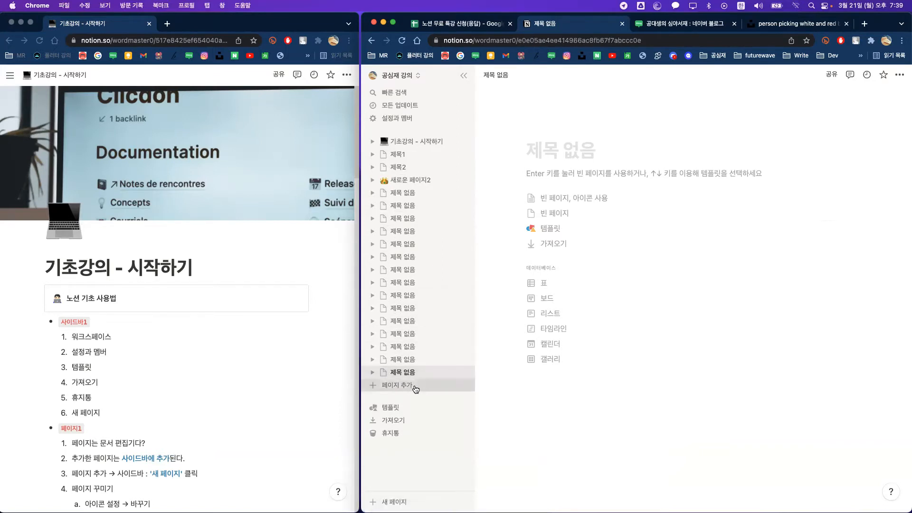
pyautogui.click(415, 388)
pyautogui.click(415, 401)
pyautogui.click(416, 414)
pyautogui.click(415, 427)
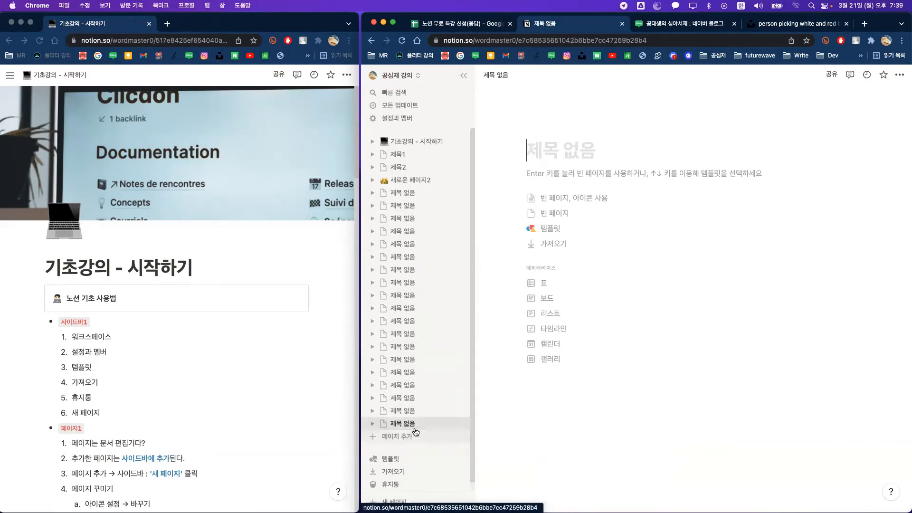
pyautogui.click(415, 438)
pyautogui.click(414, 451)
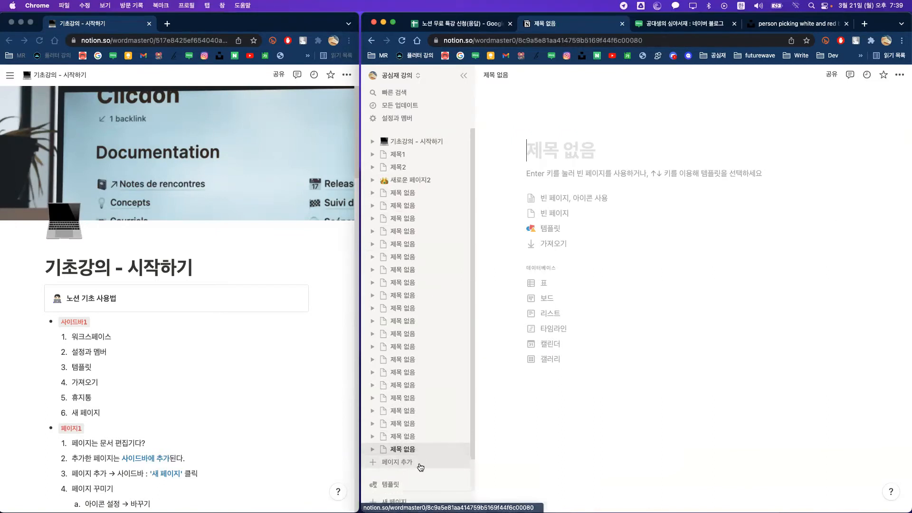
pyautogui.click(420, 465)
pyautogui.click(419, 474)
pyautogui.scroll(-3, 418, 474)
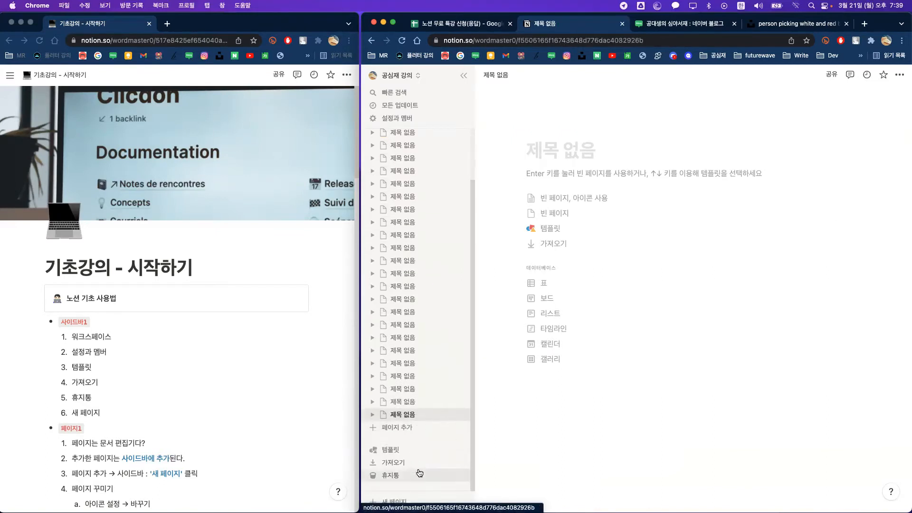
pyautogui.click(417, 432)
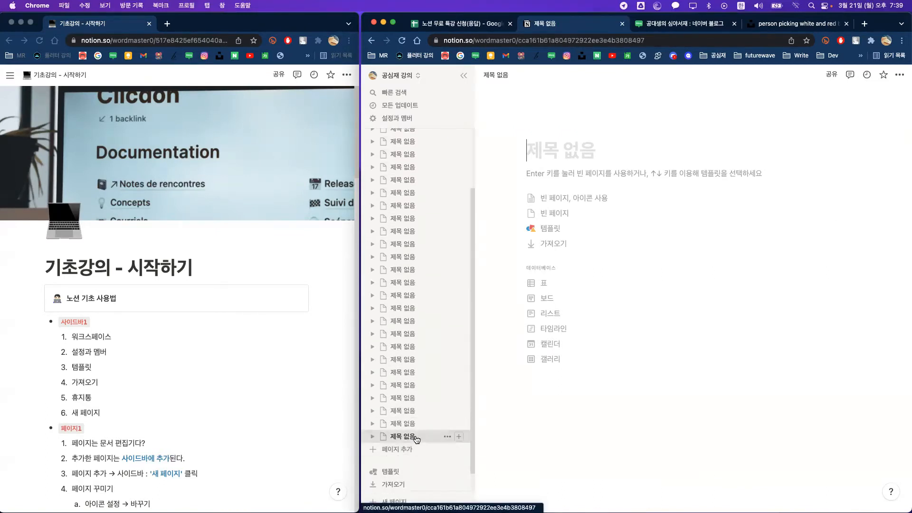
pyautogui.click(417, 448)
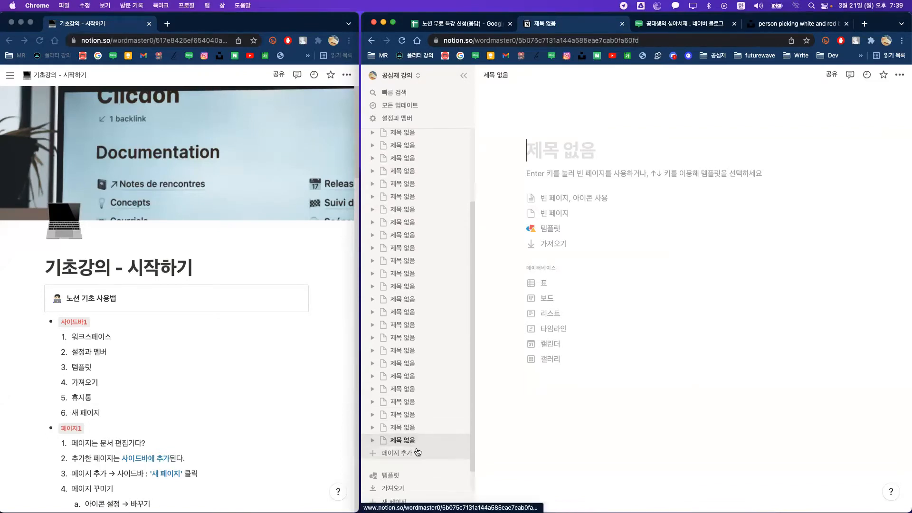
# Step: Look over the whole sidebar page list and add one more untitled page at its end
pyautogui.scroll(5, 417, 451)
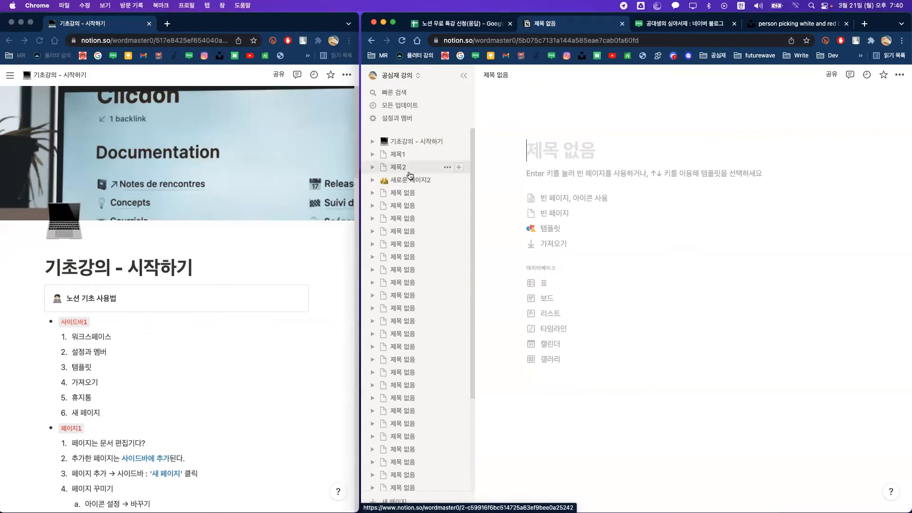
pyautogui.scroll(-5, 423, 238)
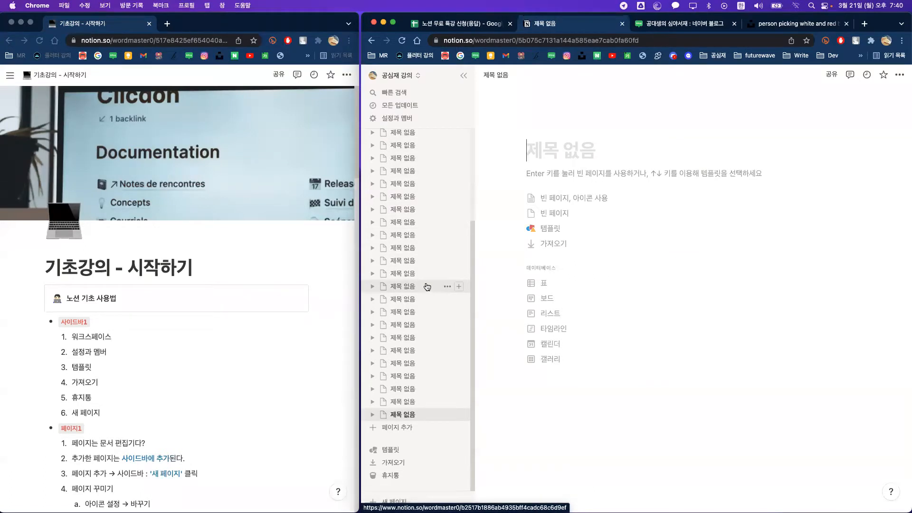
pyautogui.scroll(10, 425, 266)
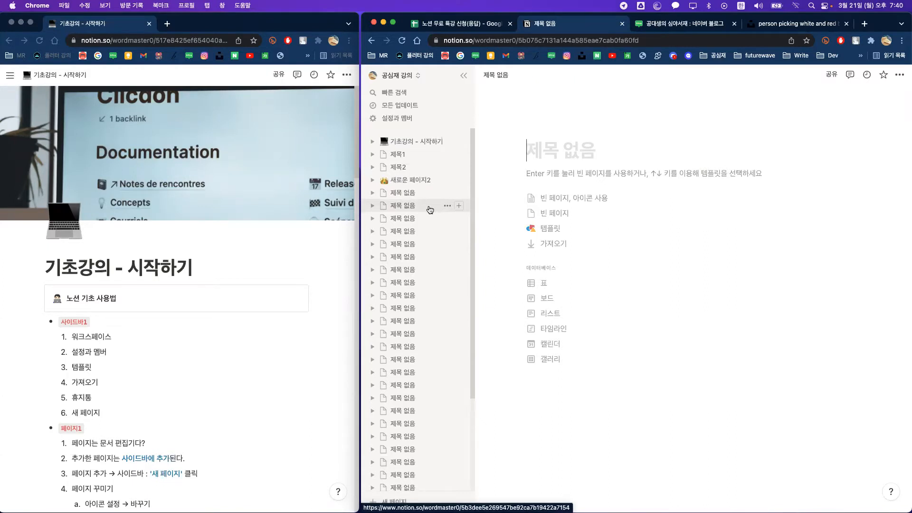
pyautogui.scroll(-5, 427, 256)
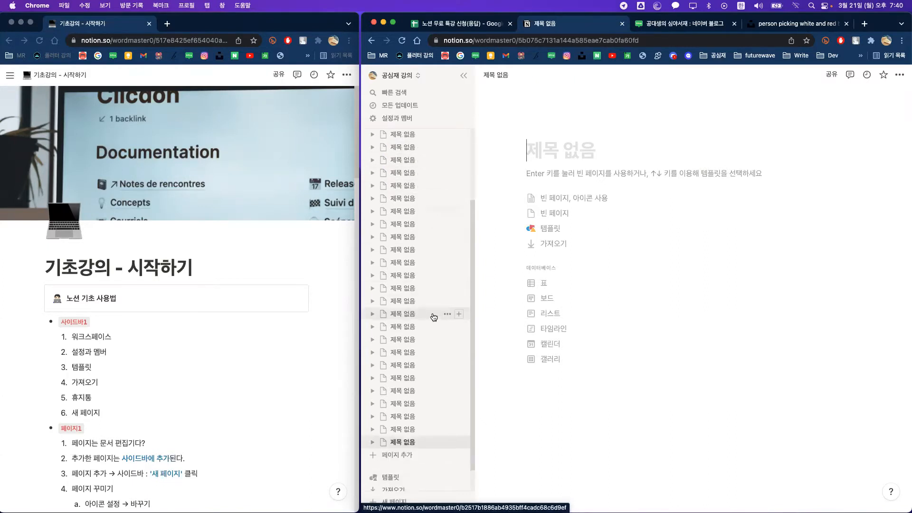
pyautogui.click(412, 455)
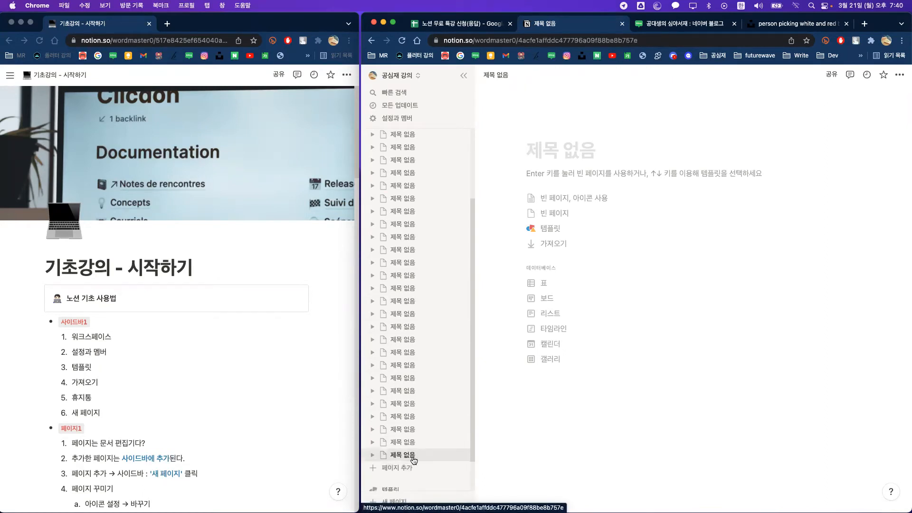
# Step: View 제목1 and the first untitled page below 새로운 페이지2, and move that untitled page inside 제목1 as a subpage
pyautogui.scroll(4, 403, 310)
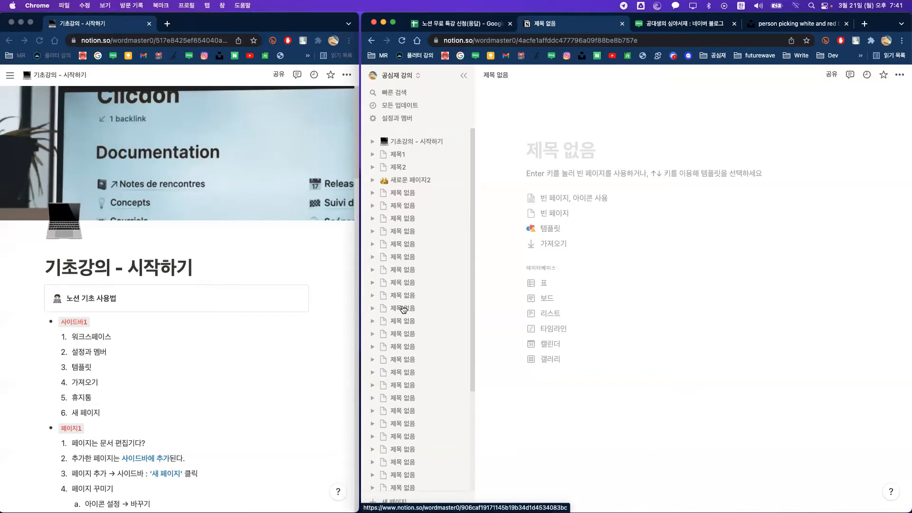
pyautogui.click(403, 195)
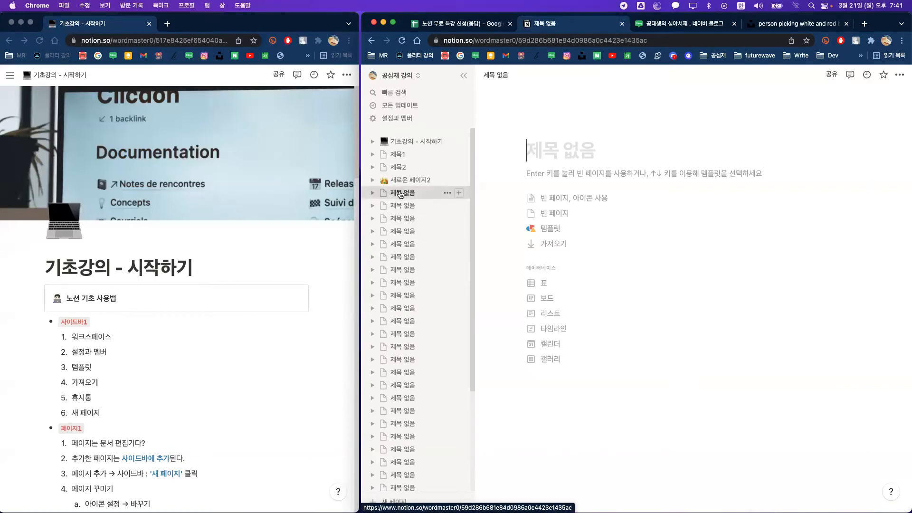
pyautogui.click(397, 158)
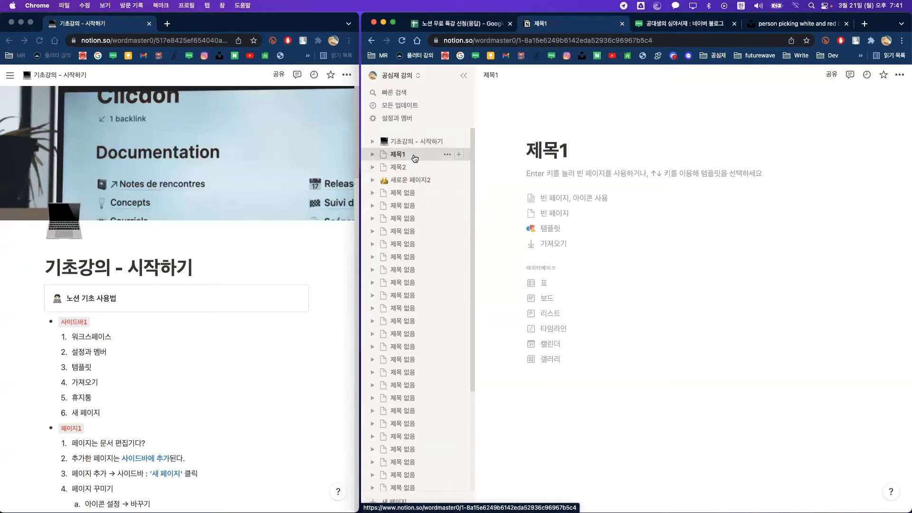
pyautogui.click(406, 193)
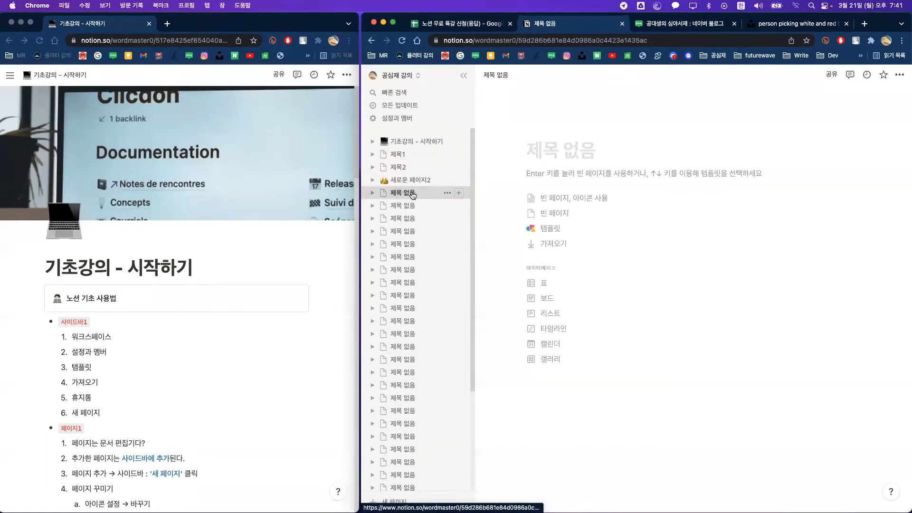
pyautogui.moveTo(407, 194); pyautogui.dragTo(422, 158)
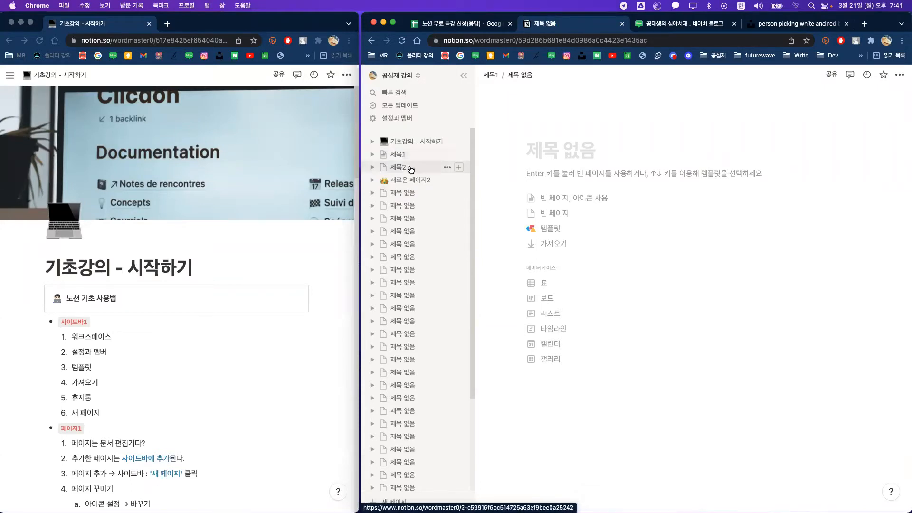
# Step: Expand and collapse 제목1 in the sidebar to view its nested untitled page, leaving it expanded
pyautogui.click(373, 154)
pyautogui.click(373, 154)
pyautogui.click(372, 154)
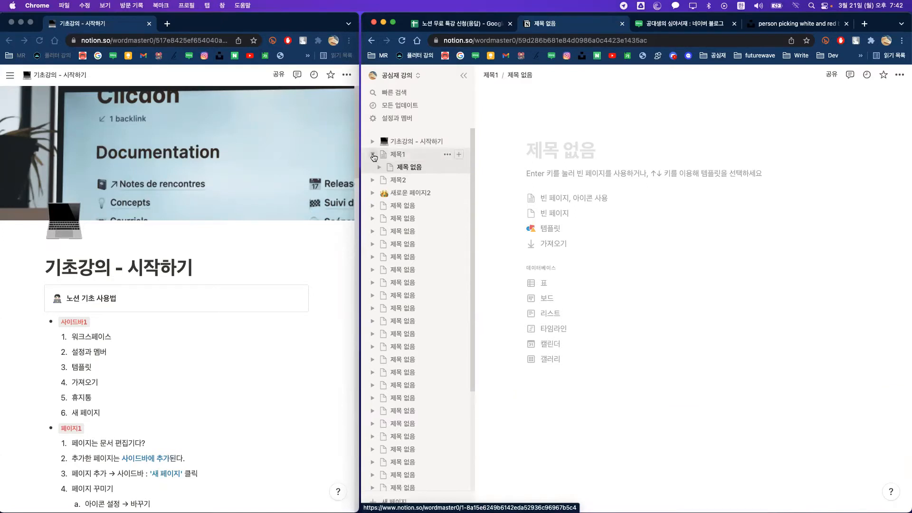
pyautogui.click(373, 155)
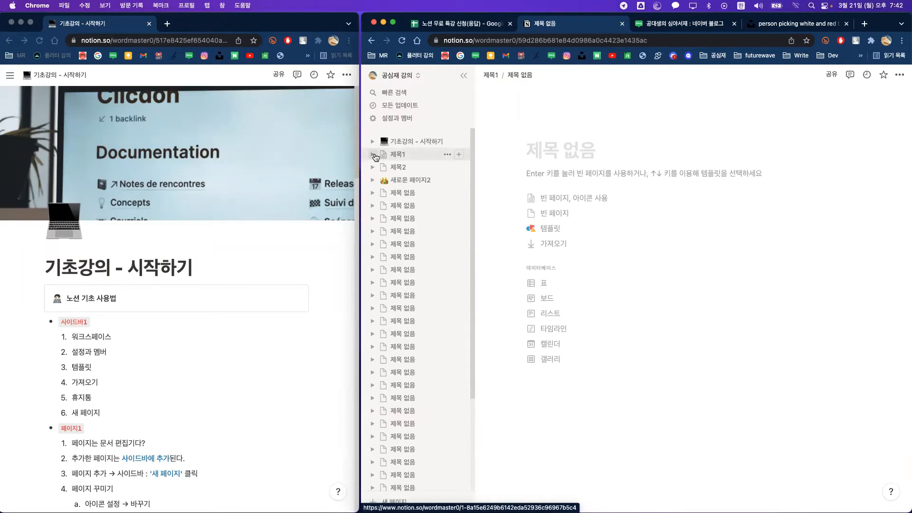
pyautogui.click(373, 155)
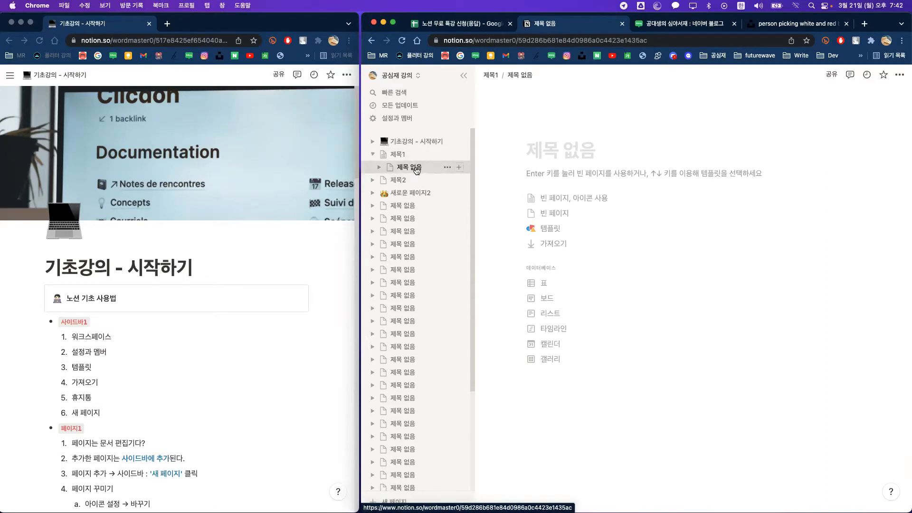
# Step: Open 새로운 페이지2 and move it inside 제목1 as a subpage
pyautogui.click(411, 195)
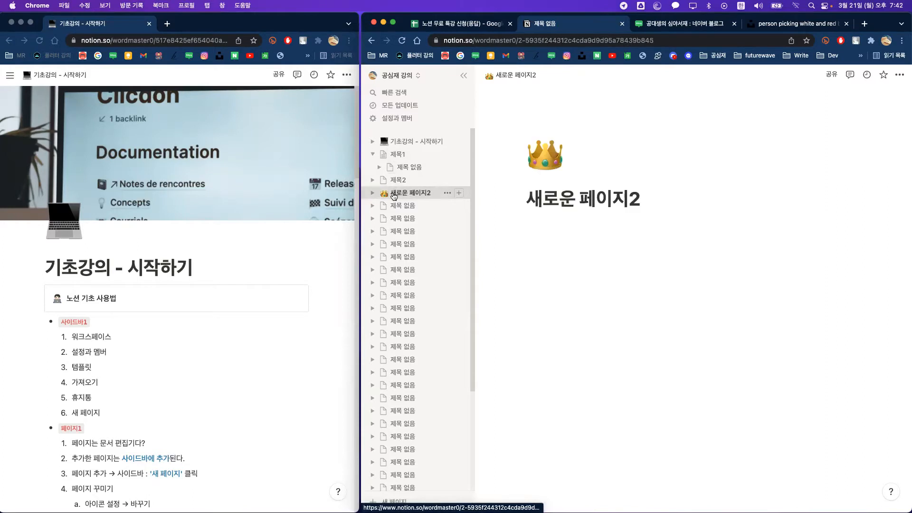
pyautogui.moveTo(392, 196); pyautogui.dragTo(400, 156)
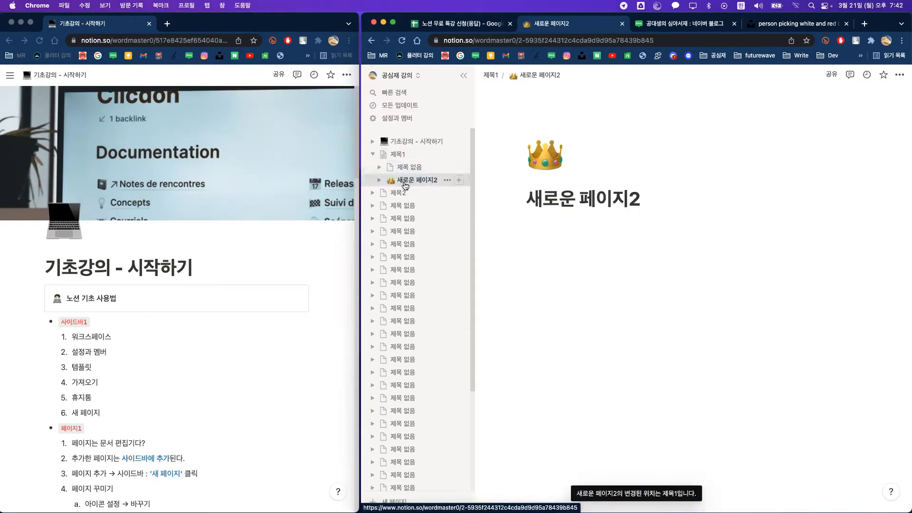
# Step: Collapse and re-expand 제목1 in the sidebar, and open that page to view its subpages
pyautogui.click(372, 155)
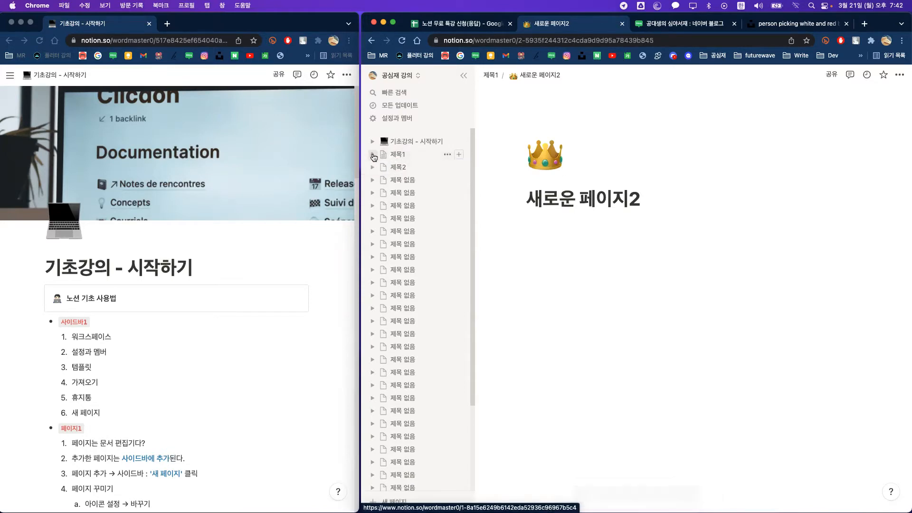
pyautogui.click(373, 155)
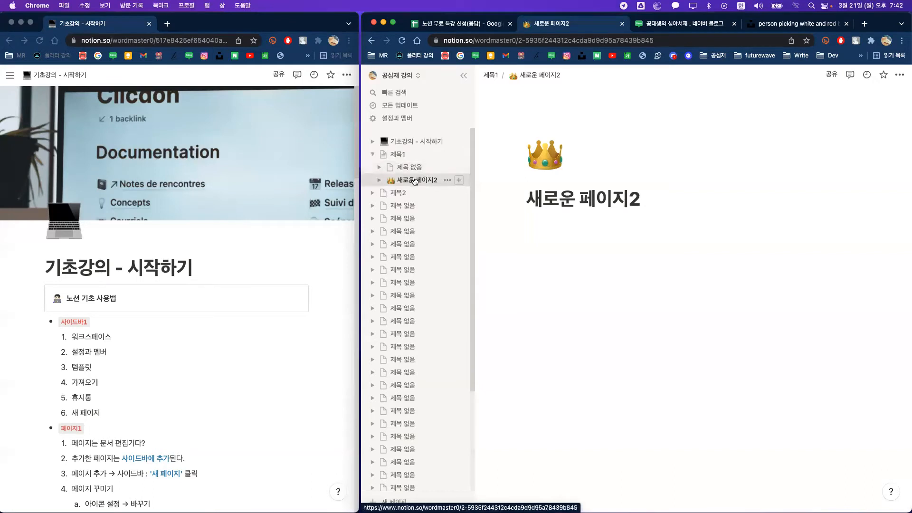
pyautogui.click(409, 154)
pyautogui.click(558, 150)
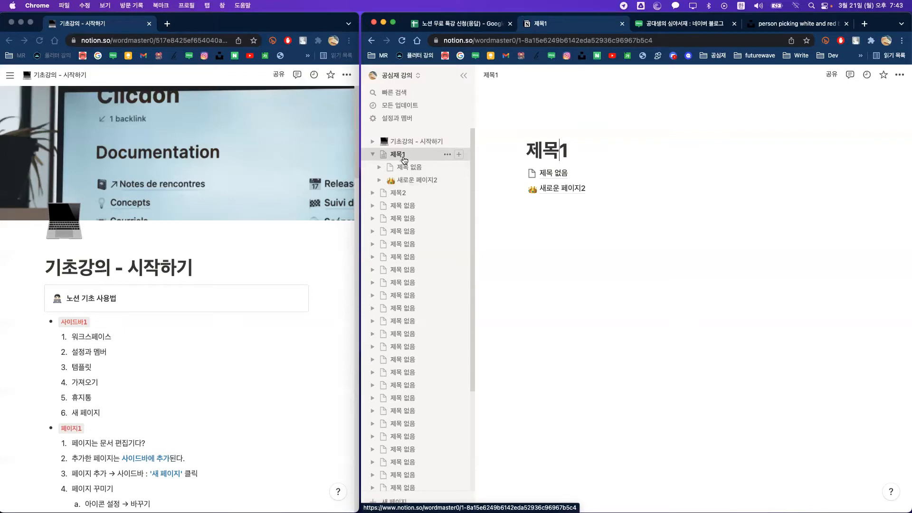
# Step: Open 제목2, move it inside 새로운 페이지2 as a subpage, and expand 새로운 페이지2 in the sidebar
pyautogui.click(400, 193)
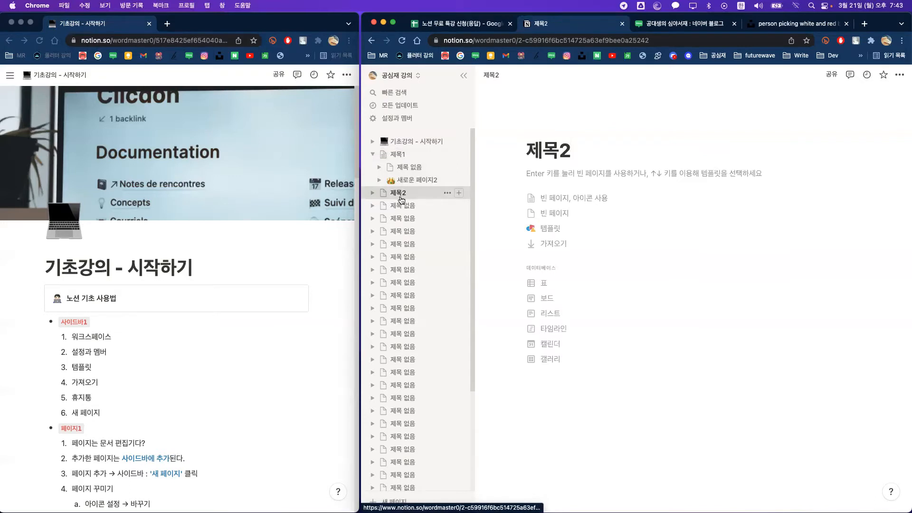
pyautogui.moveTo(401, 198); pyautogui.dragTo(438, 183)
pyautogui.click(379, 180)
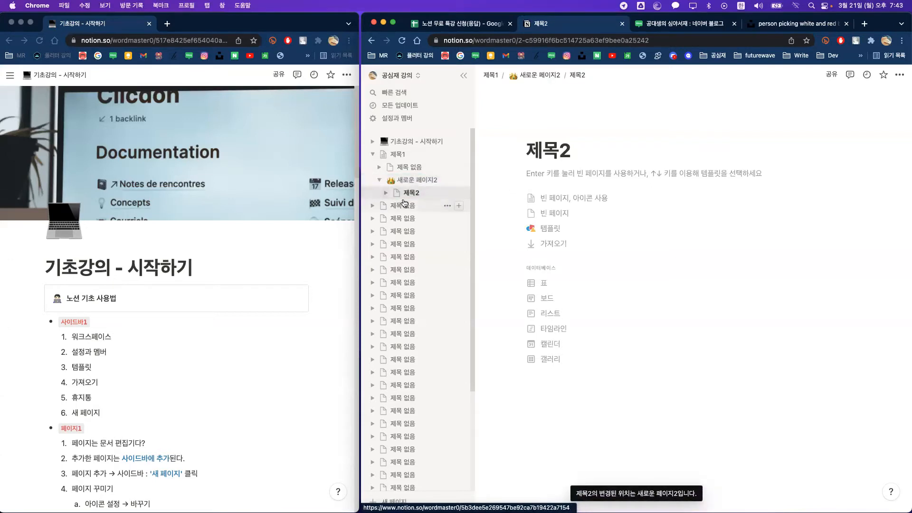
# Step: Nest the first top-level untitled page inside 제목2, and the following untitled page inside that newly nested one
pyautogui.click(403, 205)
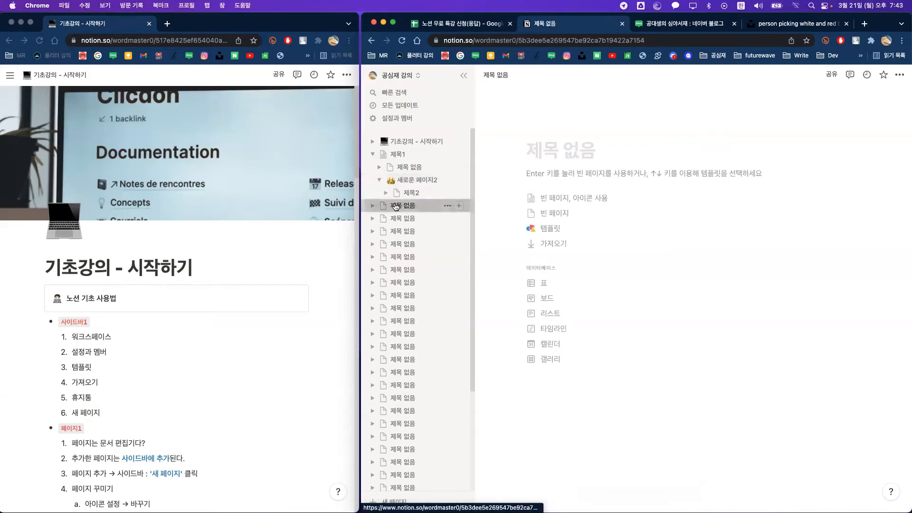
pyautogui.moveTo(395, 207); pyautogui.dragTo(408, 194)
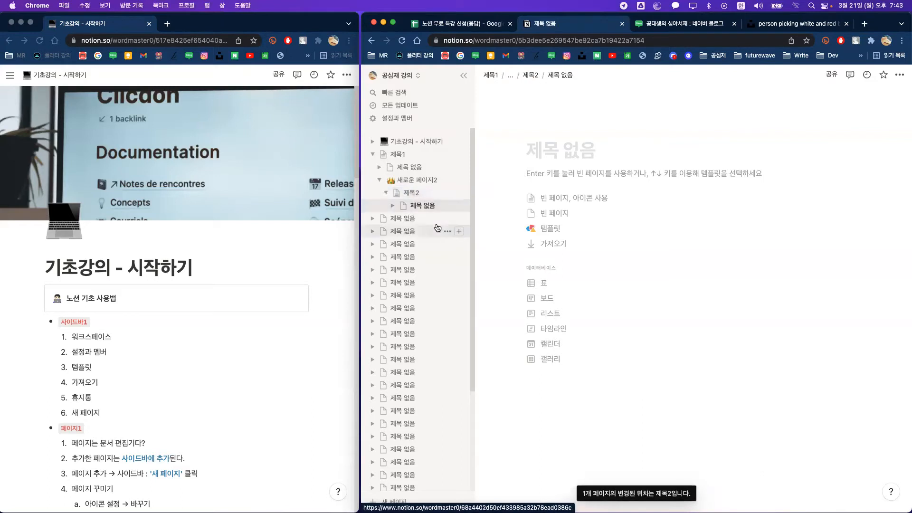
pyautogui.click(397, 220)
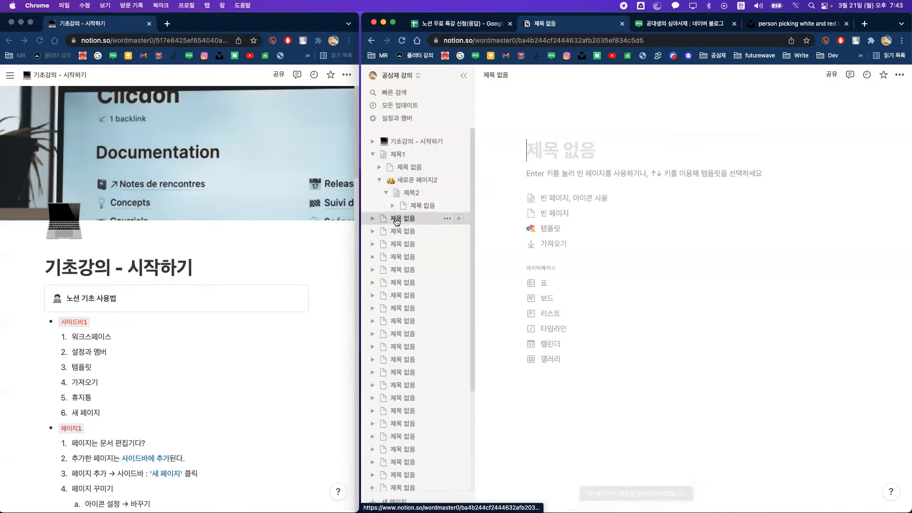
pyautogui.moveTo(396, 219); pyautogui.dragTo(412, 208)
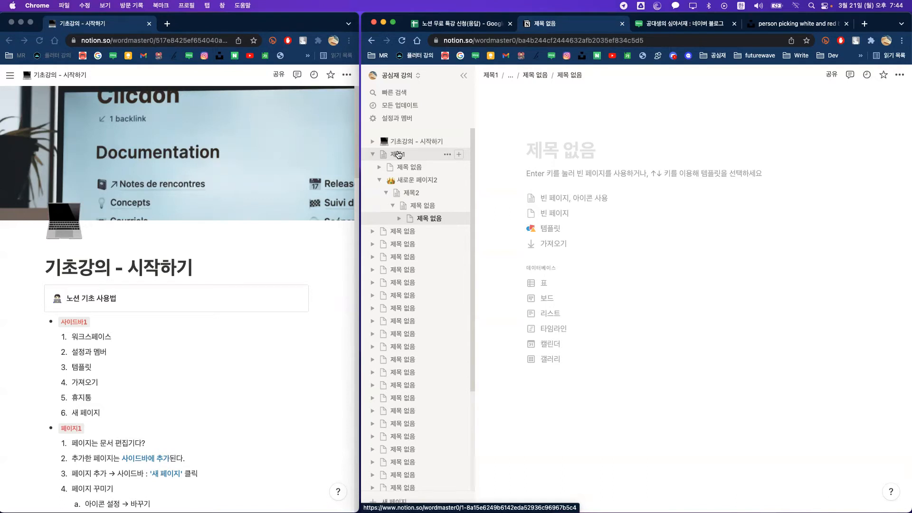
# Step: Rename the page 제목1 as 업무
pyautogui.click(398, 154)
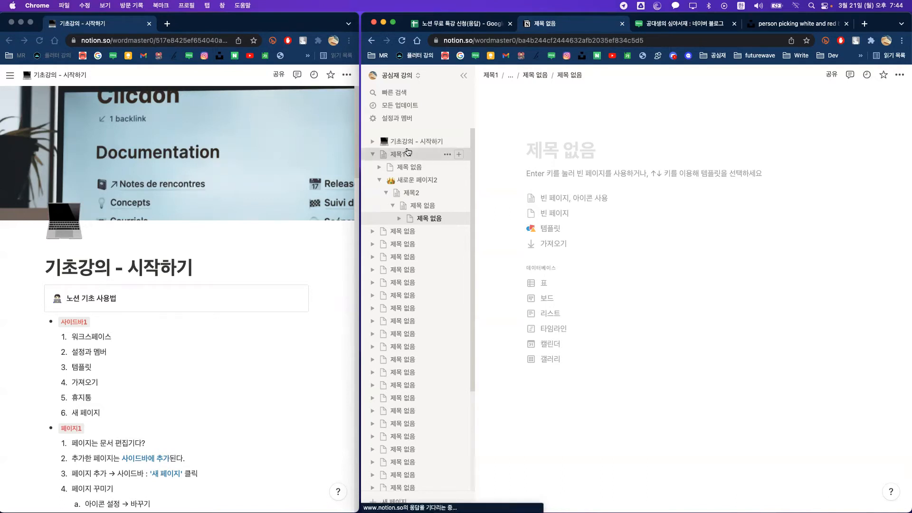
pyautogui.doubleClick(554, 161)
pyautogui.write('업무')
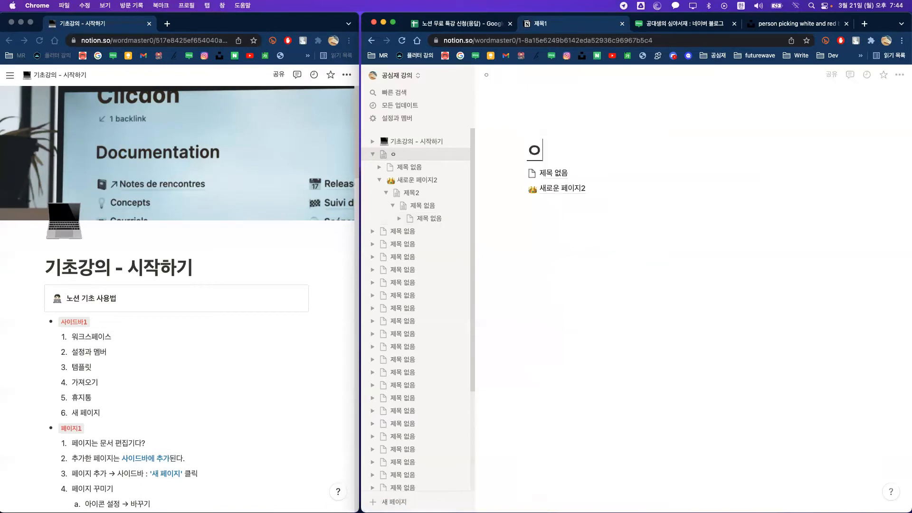
# Step: Title the untitled first subpage of 업무 프로젝트 관리
pyautogui.click(418, 167)
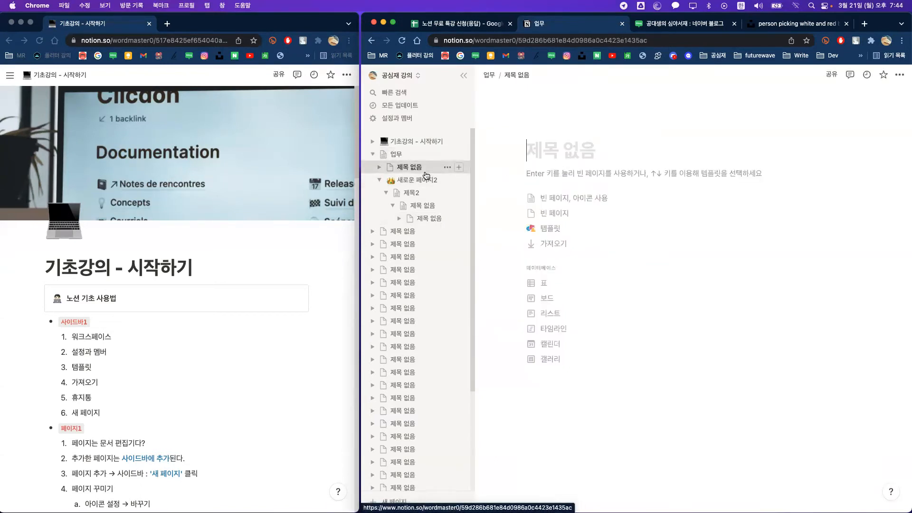
pyautogui.write('푸')
pyautogui.press('BackSpace')
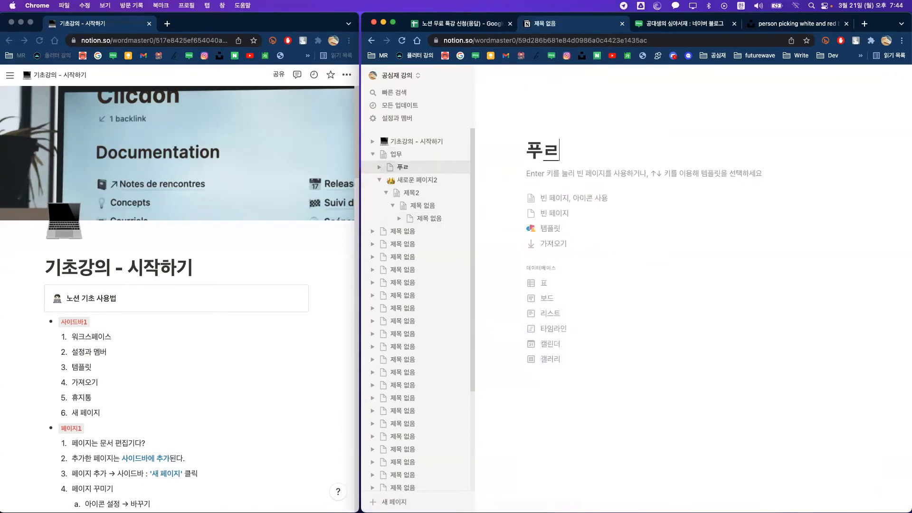
pyautogui.write('프로젝트 관리')
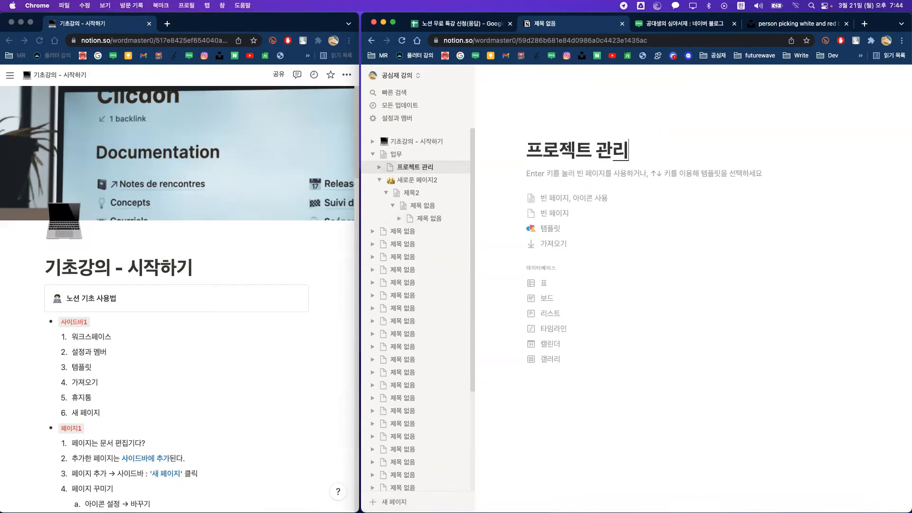
# Step: Rename the subpage 새로운 페이지2 as 인력관리
pyautogui.click(434, 184)
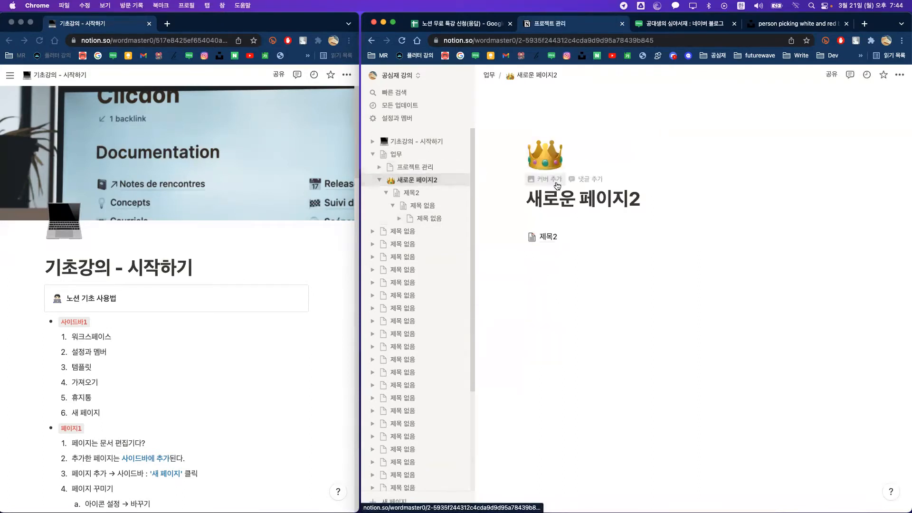
pyautogui.moveTo(527, 199); pyautogui.dragTo(641, 198)
pyautogui.write('인력관리')
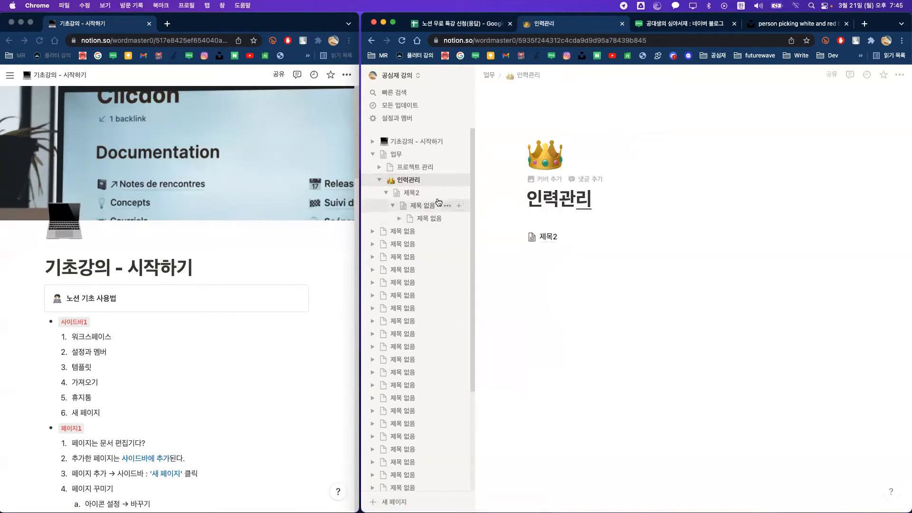
# Step: Rename the page 제목2 inside 인력관리 as 미팅 스케쥴
pyautogui.click(411, 192)
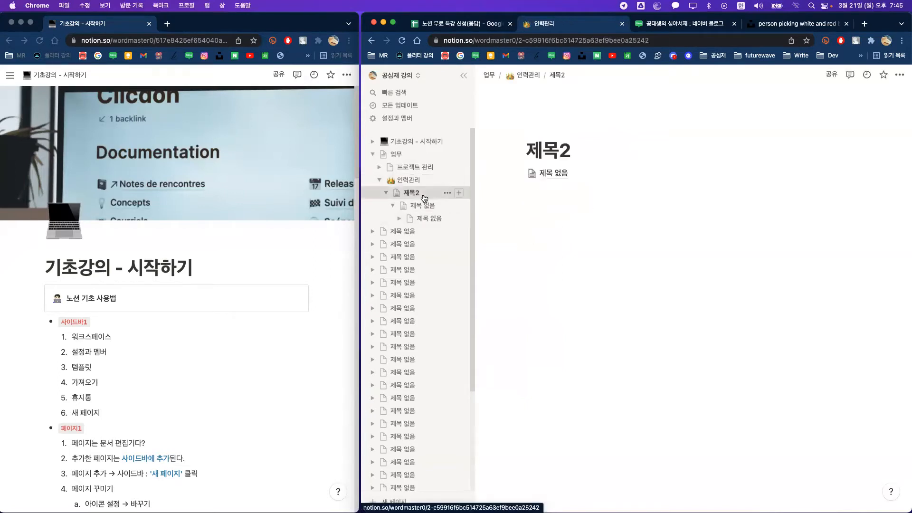
pyautogui.moveTo(572, 151); pyautogui.dragTo(525, 151)
pyautogui.write('미팅 스케줄')
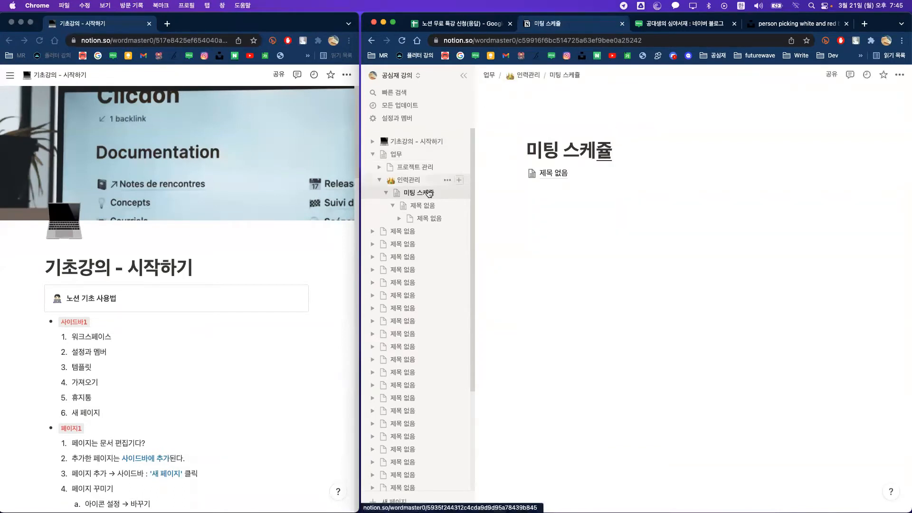
# Step: Collapse 업무 in the sidebar and open the first untitled page below it
pyautogui.click(372, 153)
pyautogui.click(403, 167)
pyautogui.scroll(-3, 409, 200)
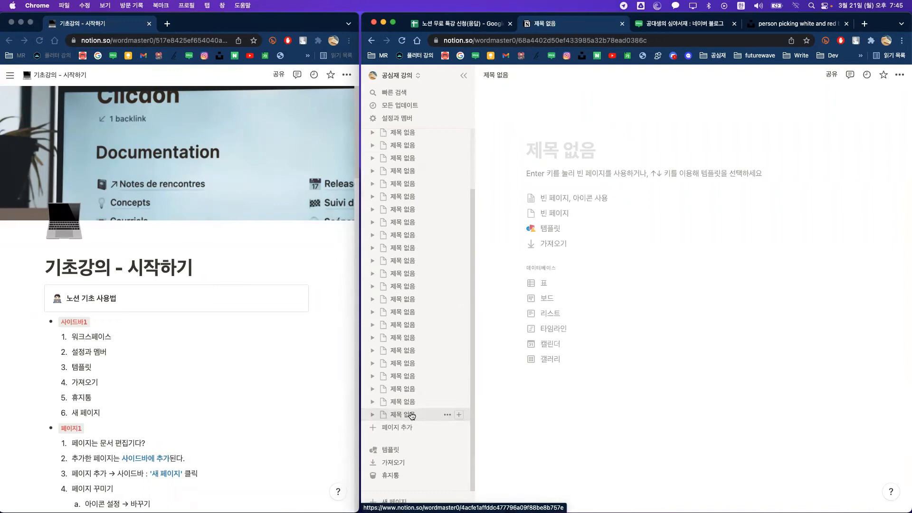
# Step: Delete the last untitled page in the workspace's page list
pyautogui.click(447, 415)
pyautogui.click(489, 306)
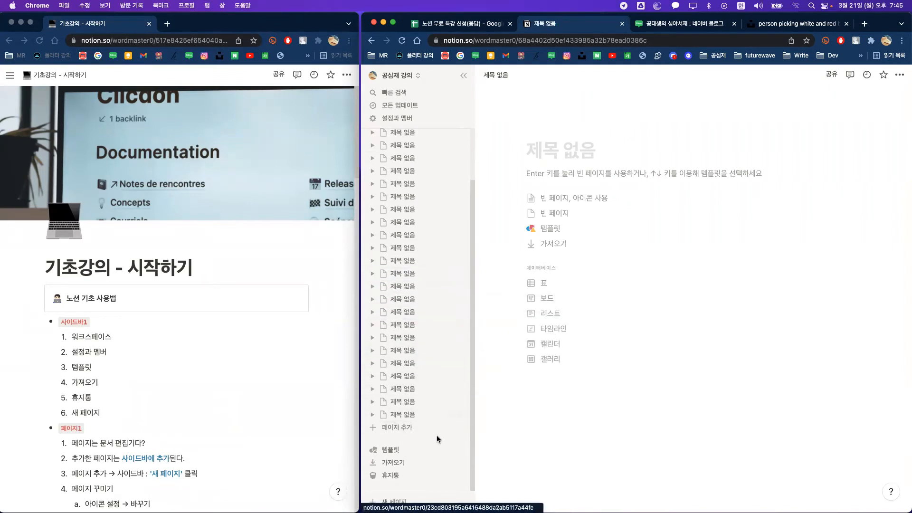
# Step: Expand the 업무 page tree and move a top-level untitled page into 미팅 스케쥴
pyautogui.scroll(3, 440, 434)
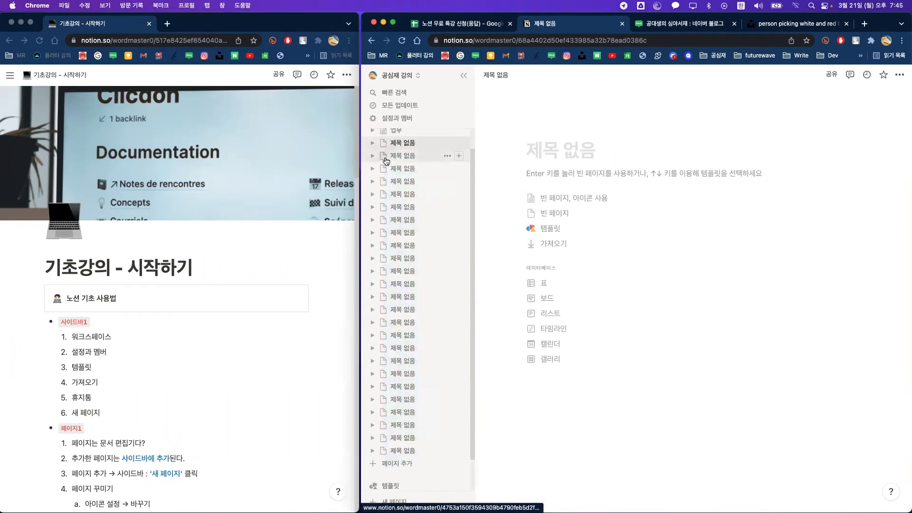
pyautogui.moveTo(424, 476); pyautogui.dragTo(360, 226)
pyautogui.scroll(2, 425, 224)
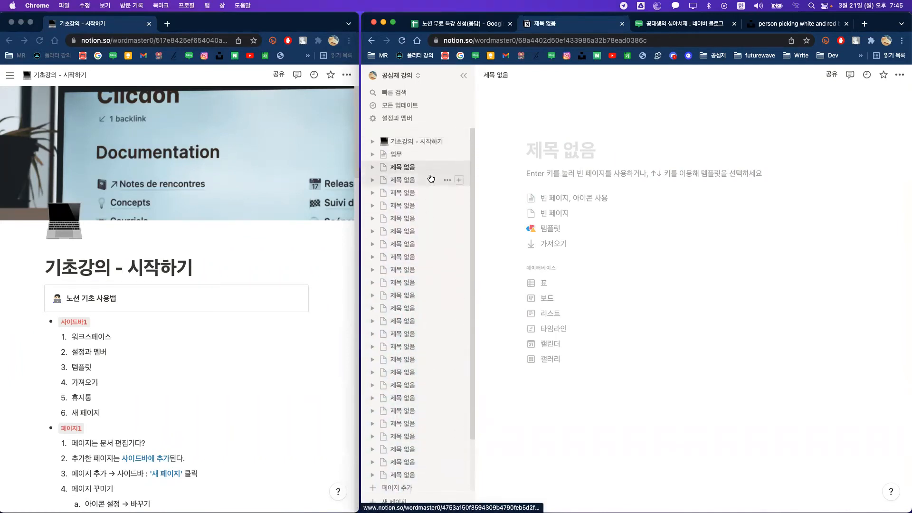
pyautogui.click(372, 154)
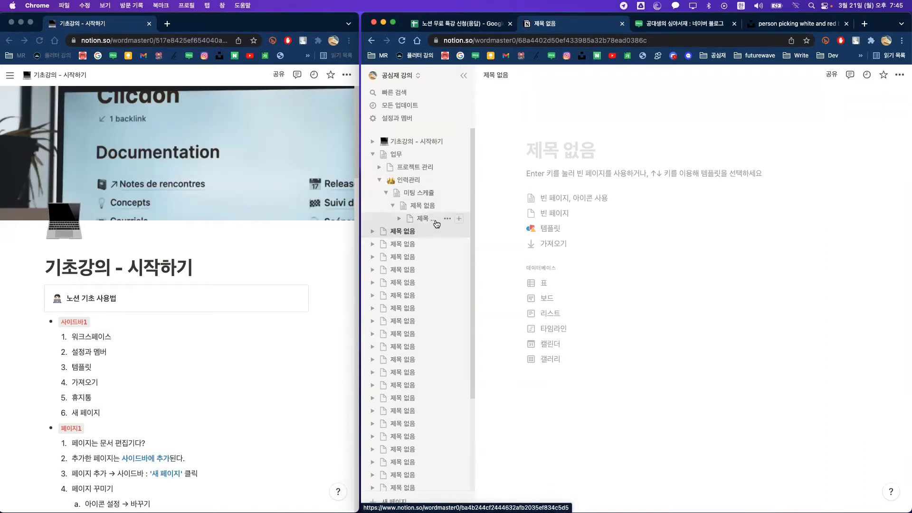
pyautogui.moveTo(400, 234); pyautogui.dragTo(415, 203)
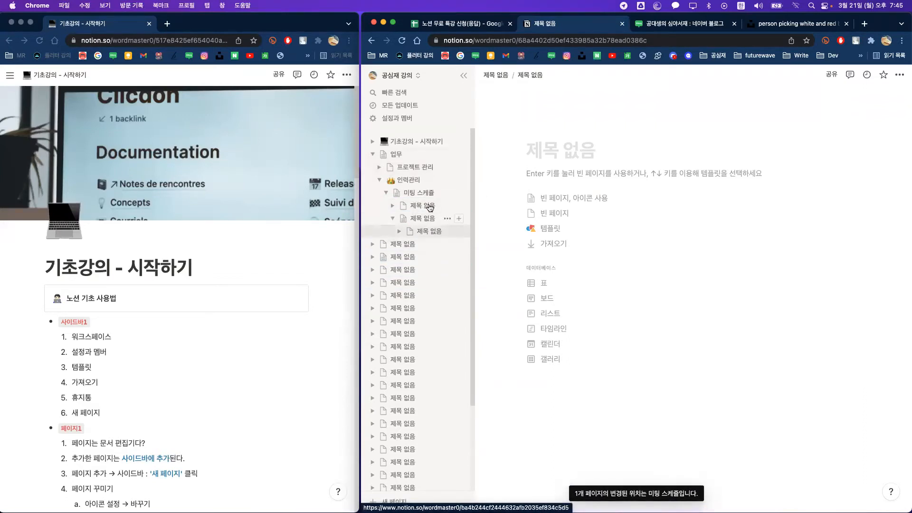
# Step: Move the 미팅 스케쥴 page out of 인력관리 to sit directly under 업무, and collapse 인력관리
pyautogui.click(398, 193)
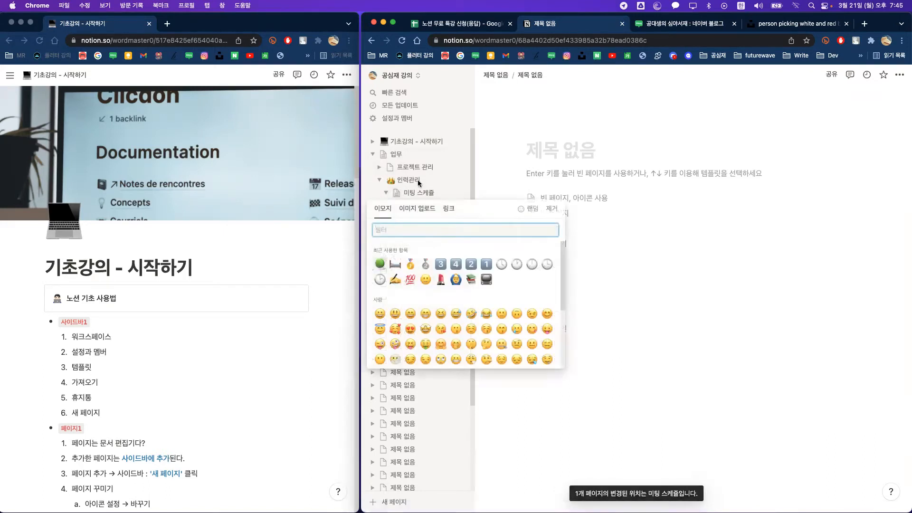
pyautogui.click(411, 182)
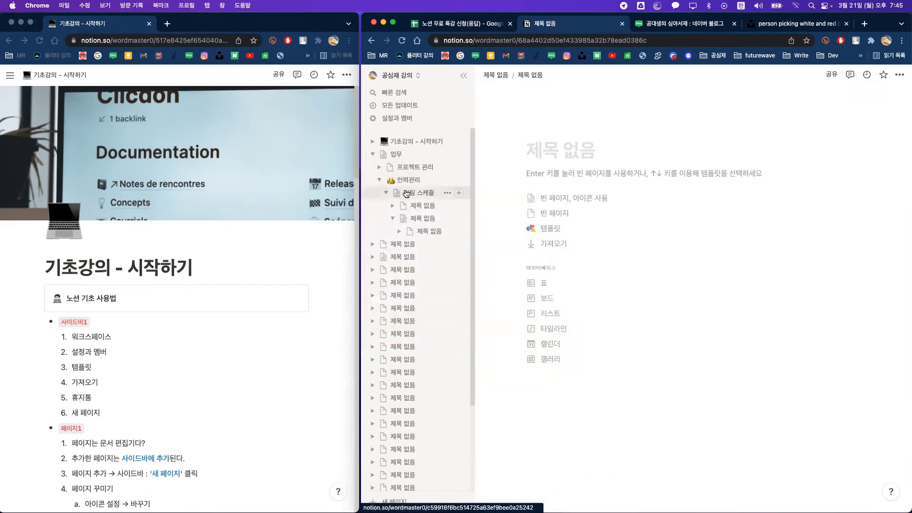
pyautogui.moveTo(399, 195); pyautogui.dragTo(394, 156)
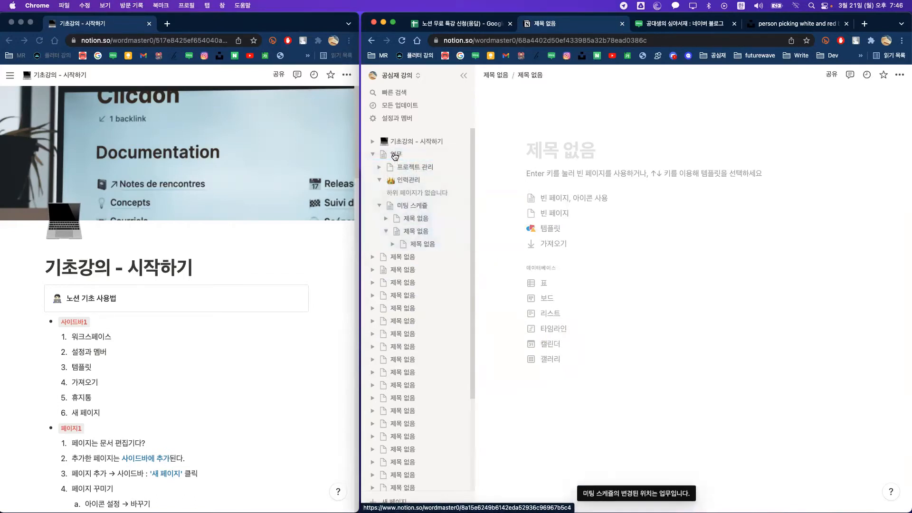
pyautogui.click(380, 180)
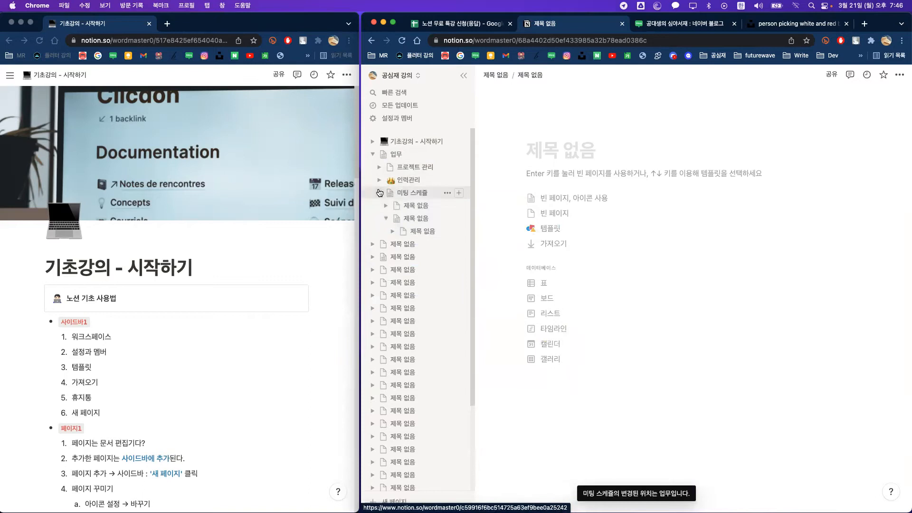
# Step: Open the 업무 page and delete the first top-level untitled page listed below its tree
pyautogui.click(396, 154)
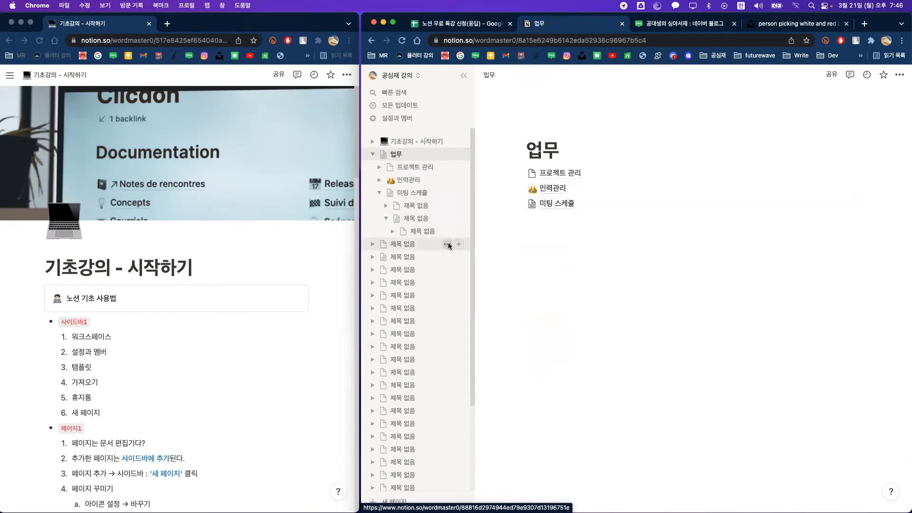
pyautogui.click(447, 244)
pyautogui.click(476, 254)
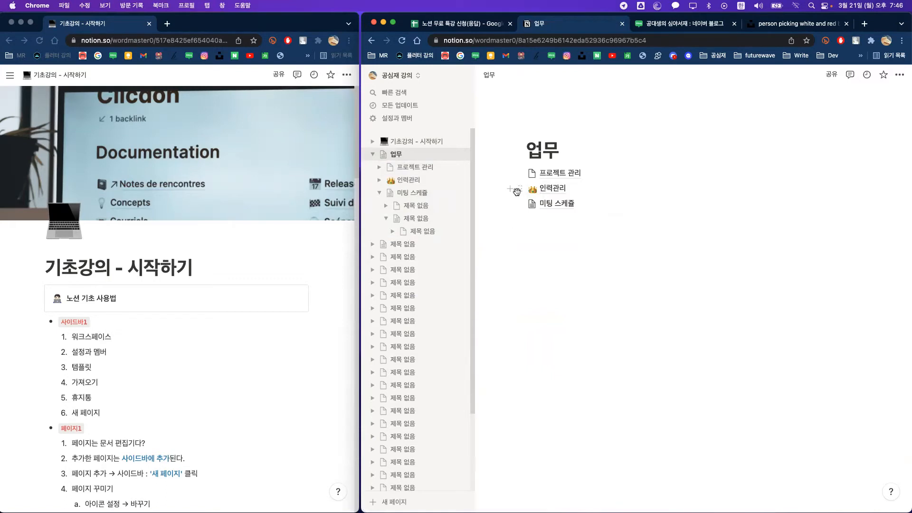
# Step: Open the 기초강의 - 시작하기 page and look through the list of workspace pages
pyautogui.click(373, 143)
pyautogui.click(373, 141)
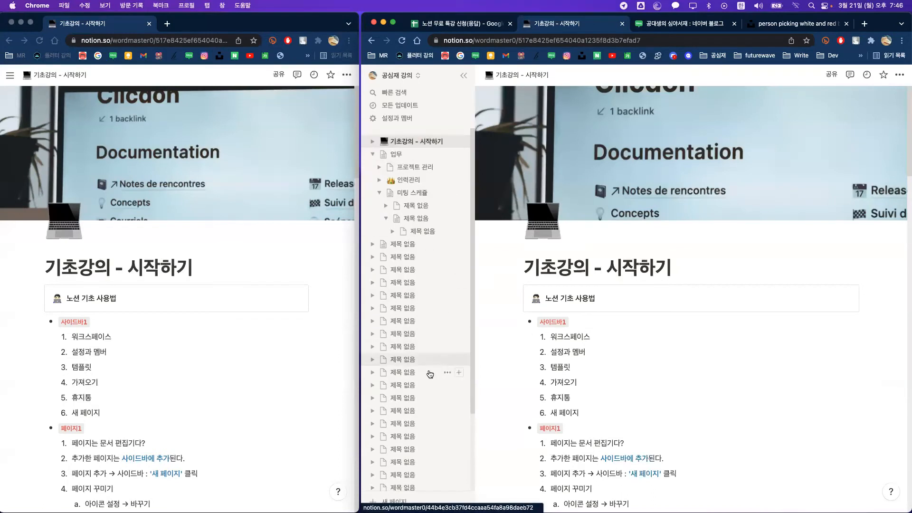
pyautogui.scroll(-5, 433, 372)
pyautogui.scroll(2, 434, 353)
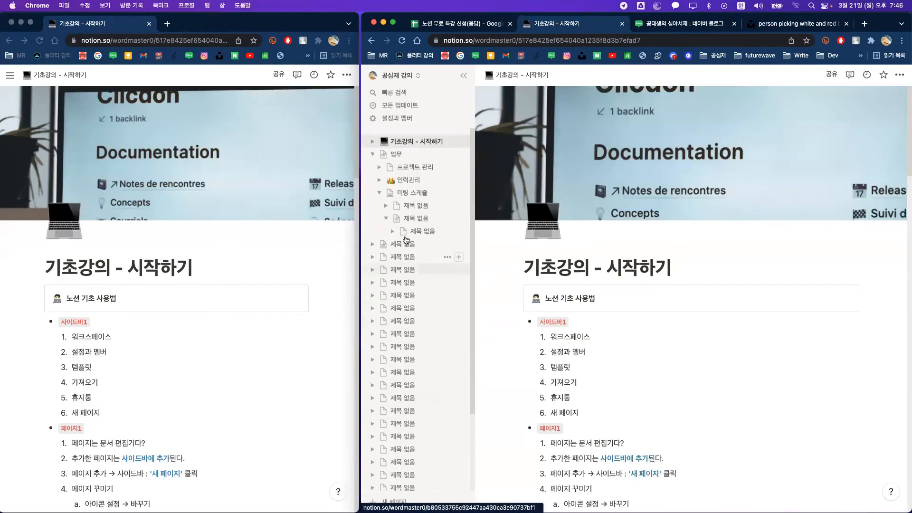
# Step: Open the first top-level untitled page below the 업무 tree and delete the untitled subpage inside it
pyautogui.click(403, 243)
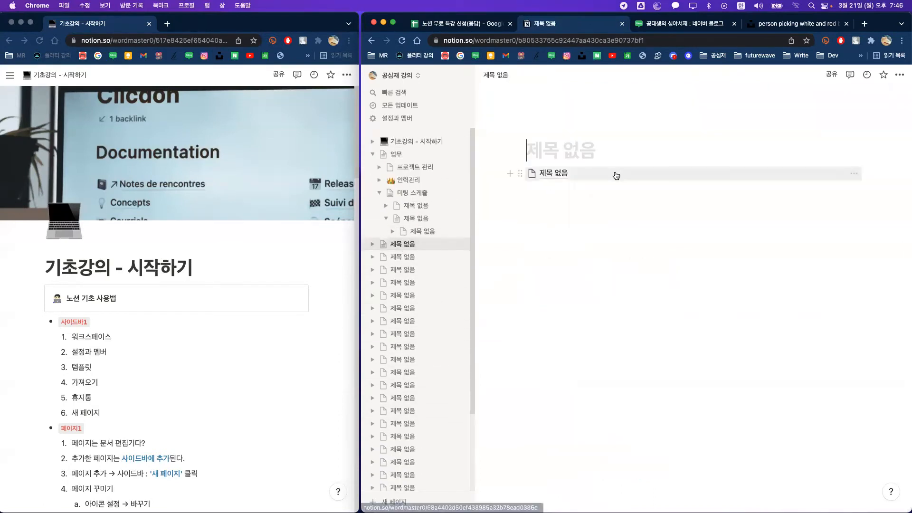
pyautogui.click(519, 173)
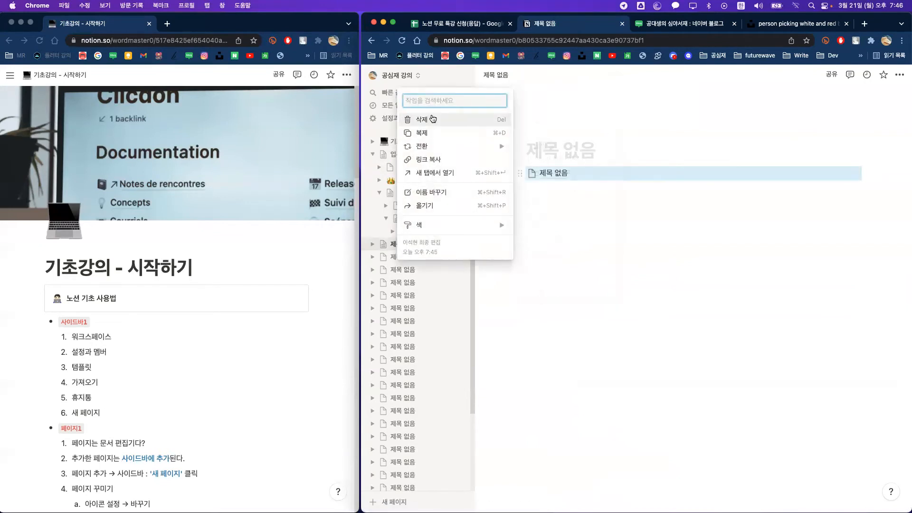
pyautogui.press('Delete')
# Step: Title the page "노션 기본 페이지" and start it as an empty page without an icon
pyautogui.click(556, 154)
pyautogui.write('노')
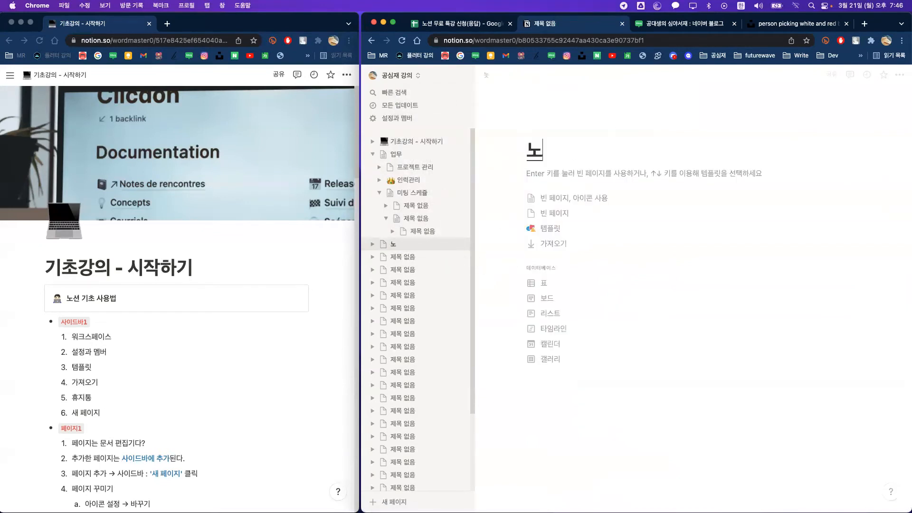
pyautogui.write('션 기본 페이지')
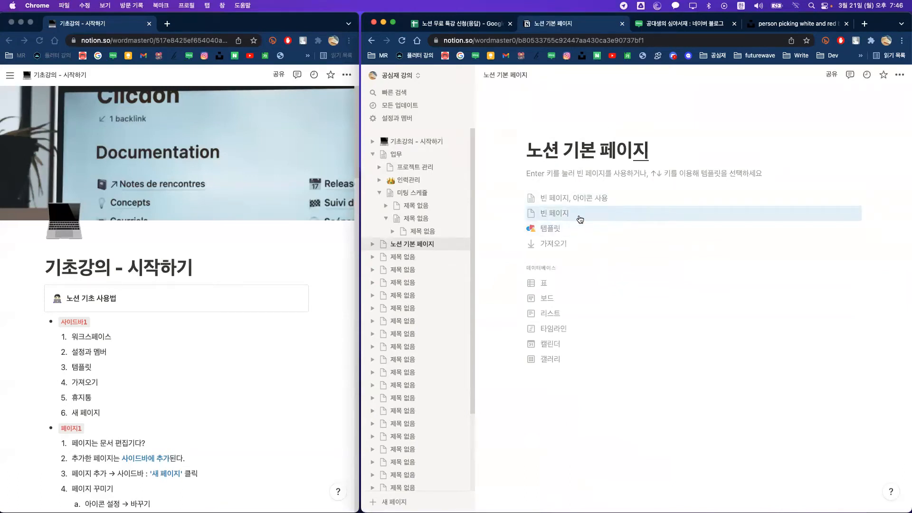
pyautogui.click(546, 215)
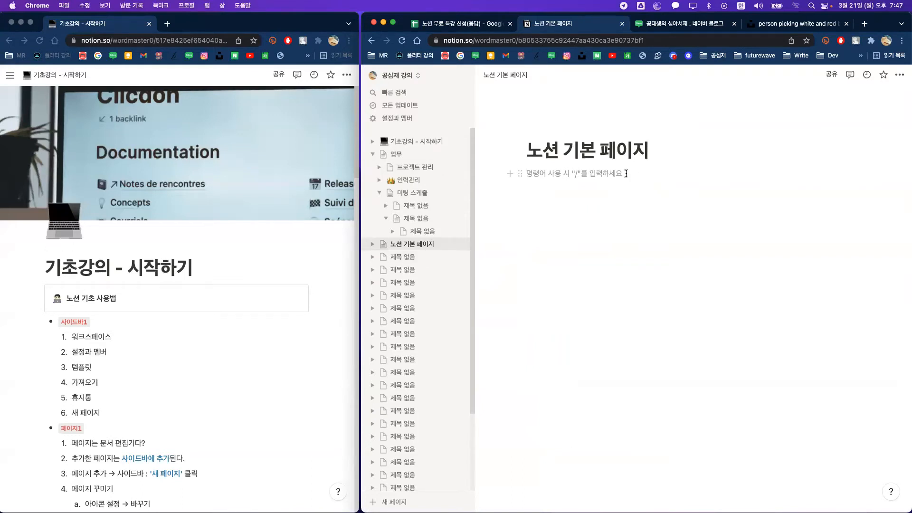
# Step: Switch to the Naver blog draft, review its outline of pages and blocks, and return to the 노션 기본 페이지 page
pyautogui.click(664, 24)
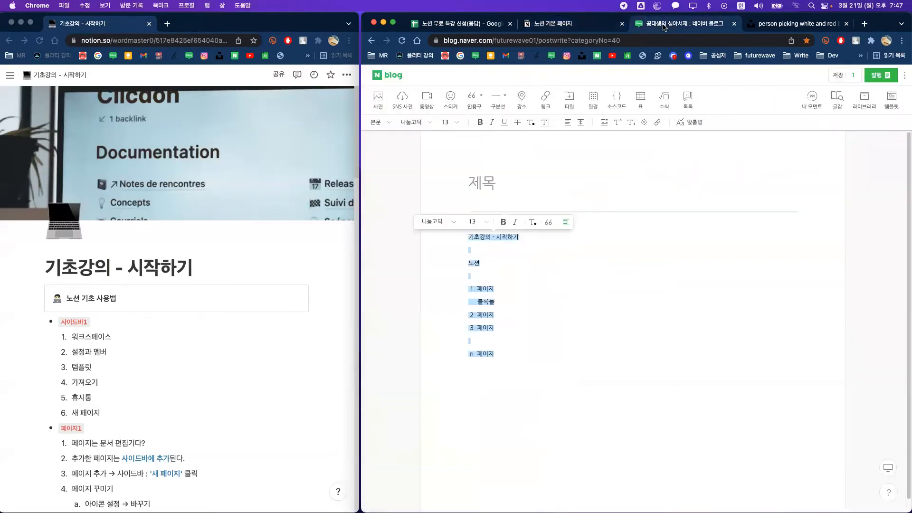
pyautogui.click(642, 315)
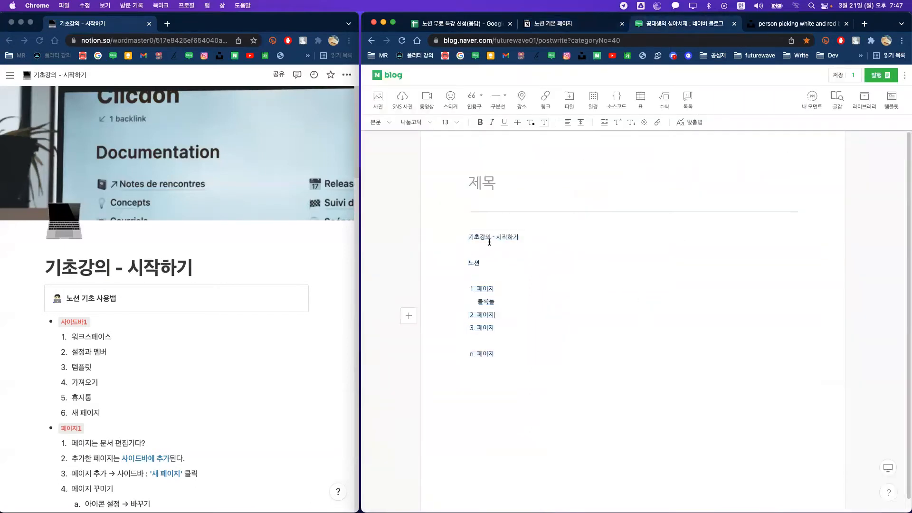
pyautogui.doubleClick(491, 237)
pyautogui.click(486, 239)
pyautogui.click(568, 26)
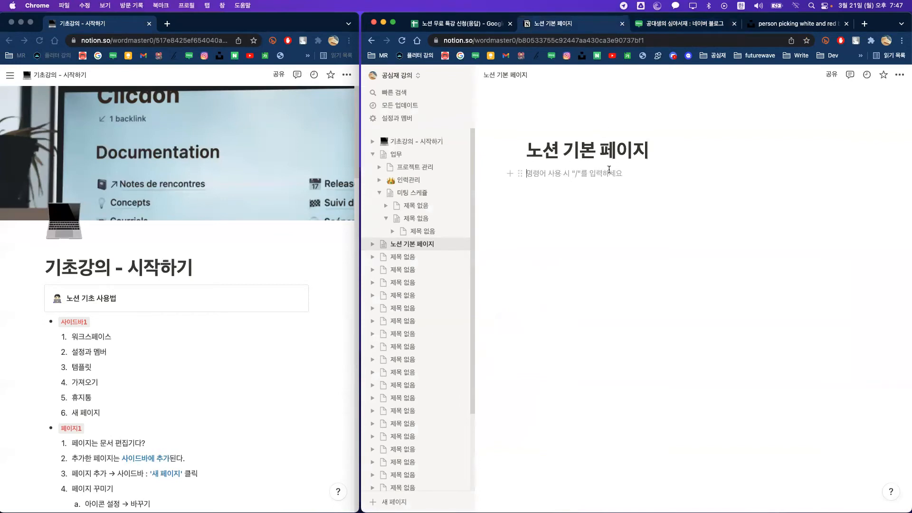
# Step: Bring up the block list in the empty page body and examine the available basic, inline and database block types
pyautogui.write('/')
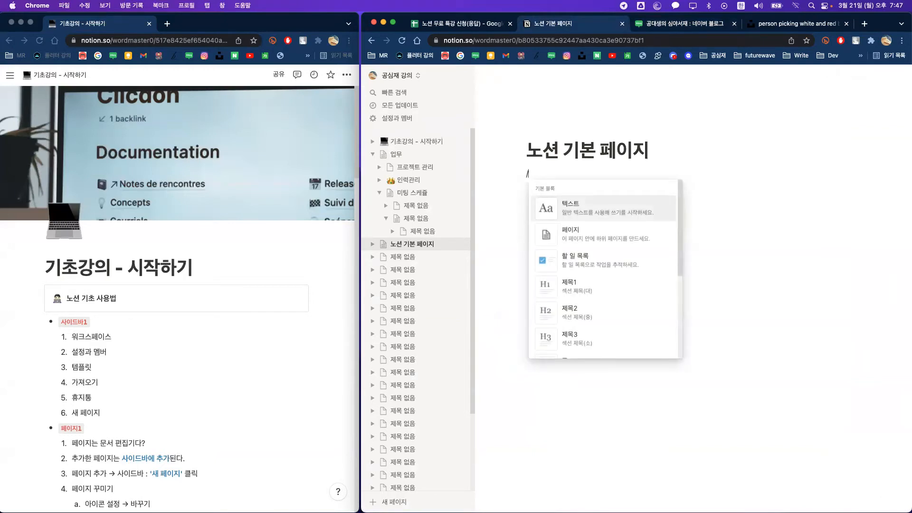
pyautogui.moveTo(602, 266)
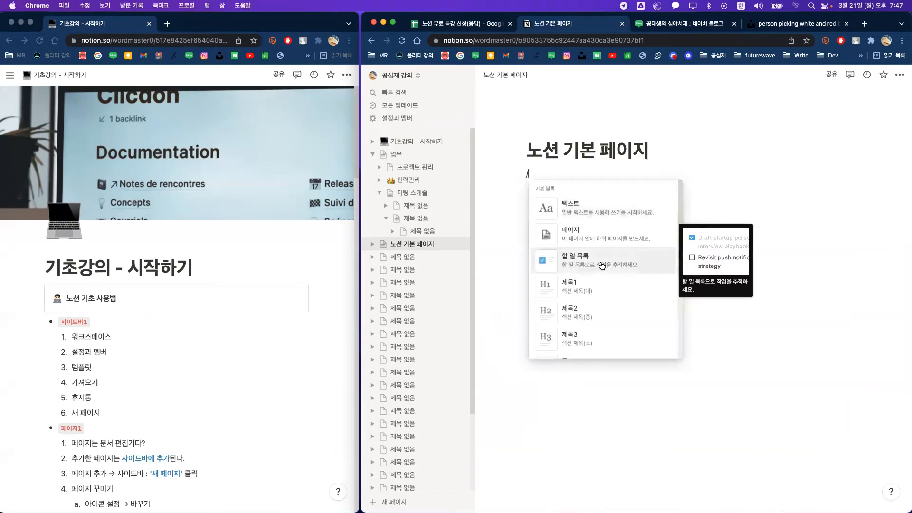
pyautogui.scroll(-10, 602, 266)
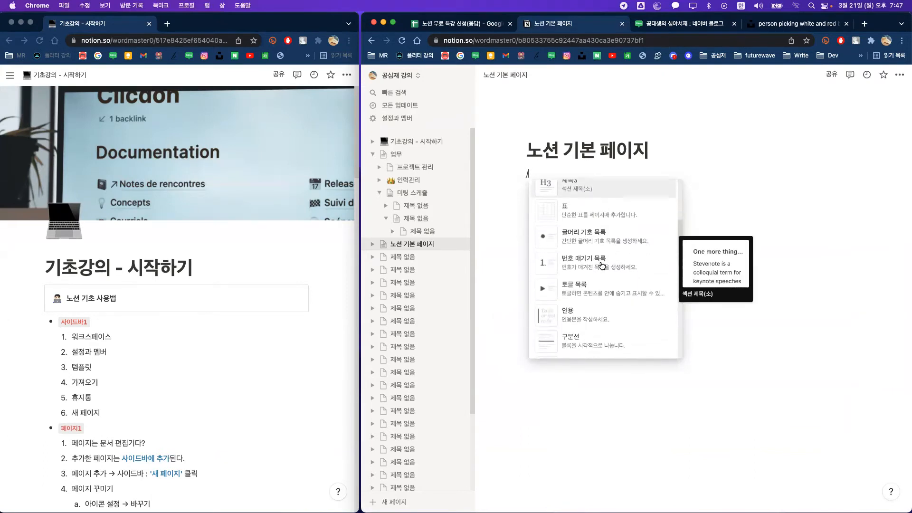
pyautogui.scroll(10, 601, 265)
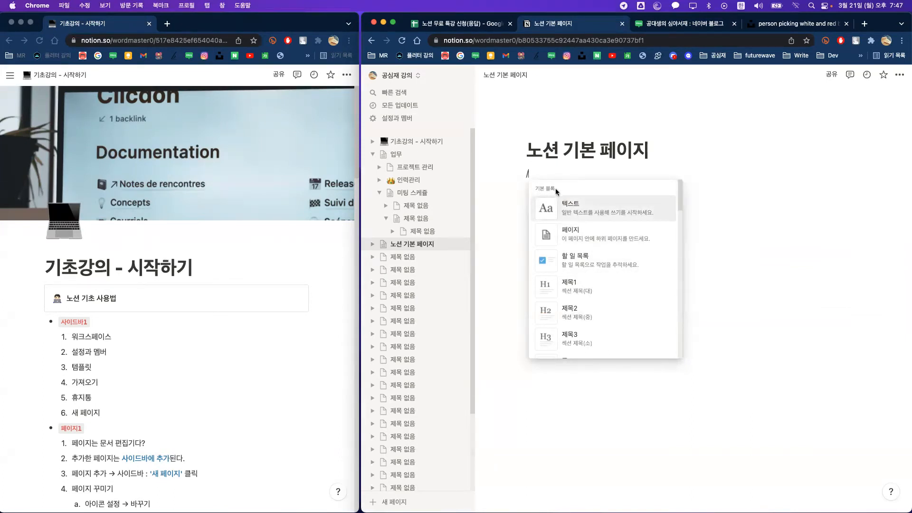
pyautogui.scroll(-5, 556, 190)
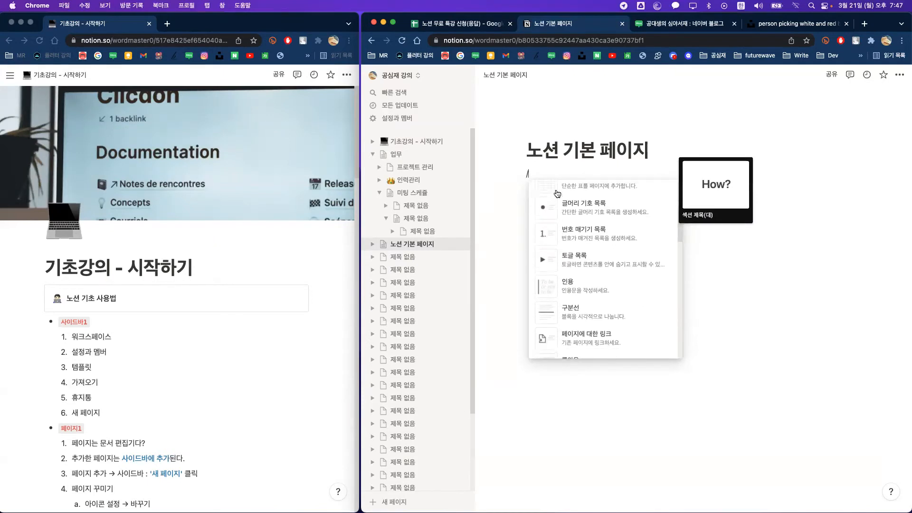
pyautogui.scroll(-5, 557, 196)
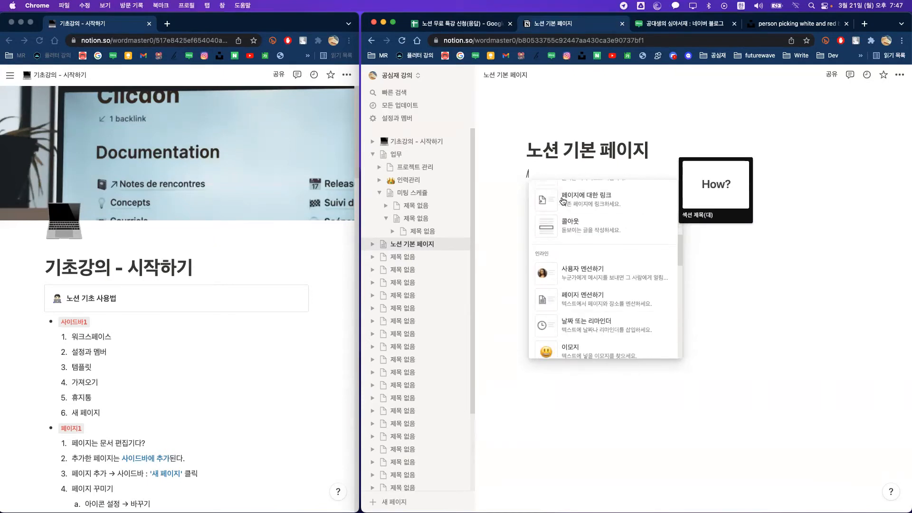
pyautogui.scroll(-4, 548, 252)
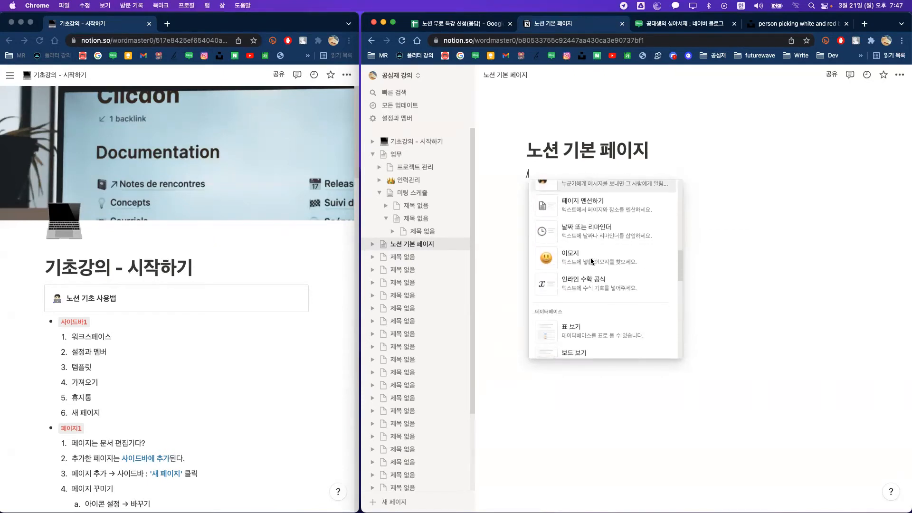
pyautogui.scroll(-2, 591, 260)
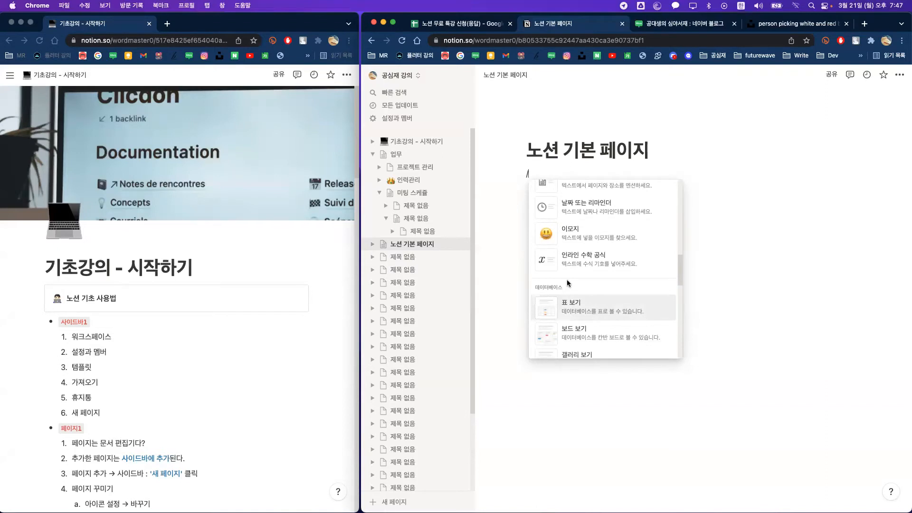
pyautogui.scroll(5, 600, 275)
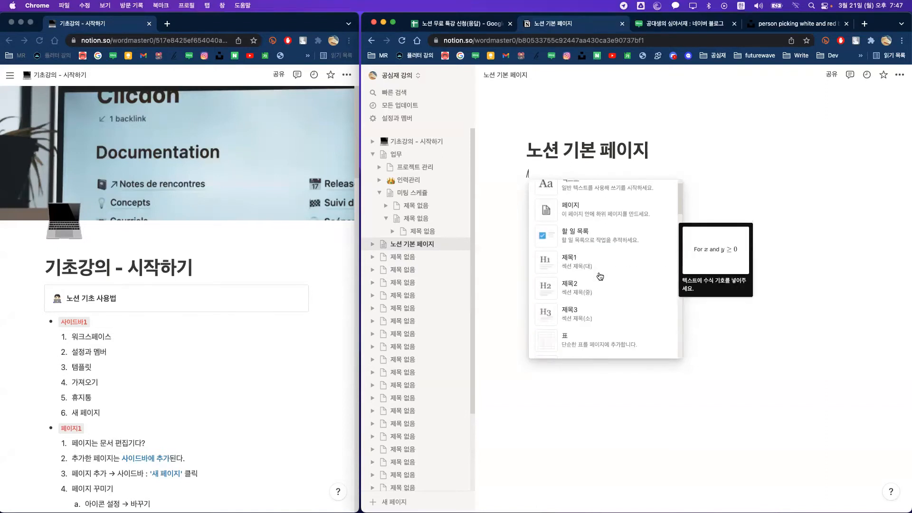
pyautogui.scroll(1, 600, 275)
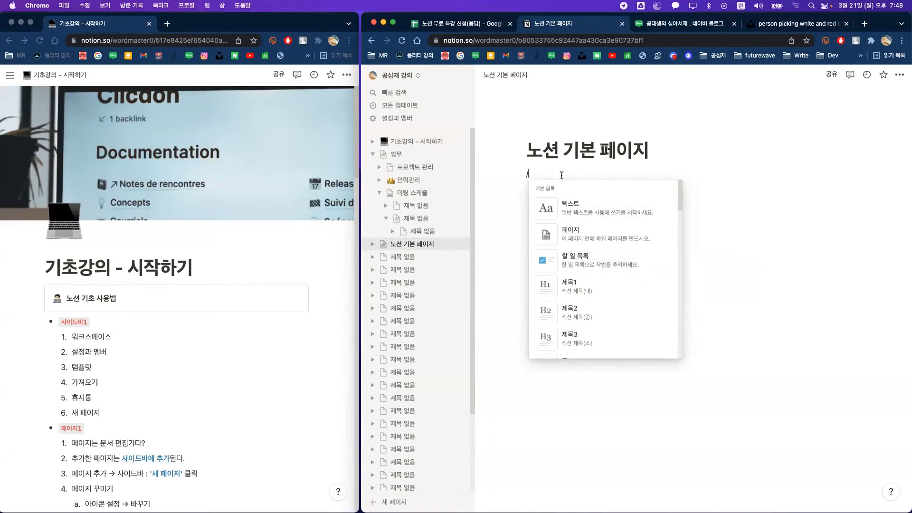
# Step: Add a text block reading "텍스트 입력" and start a new line three rows below it
pyautogui.click(586, 206)
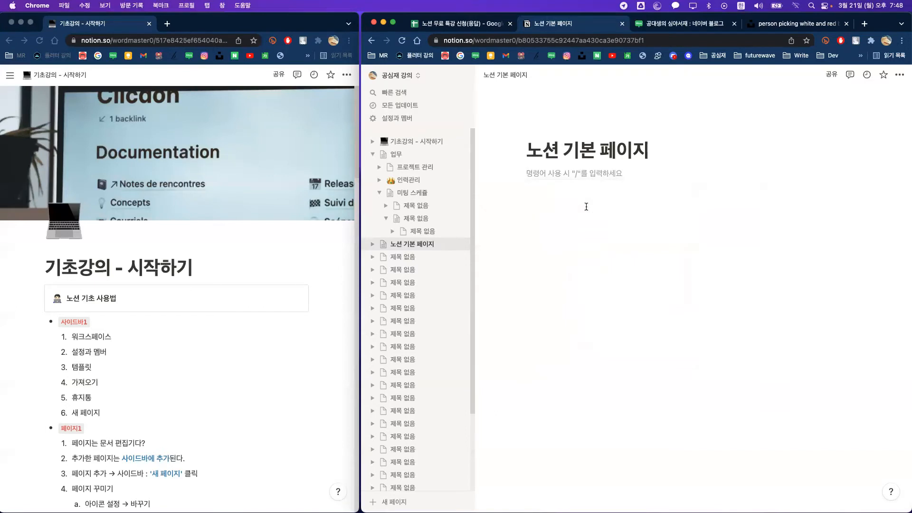
pyautogui.write('텍스트')
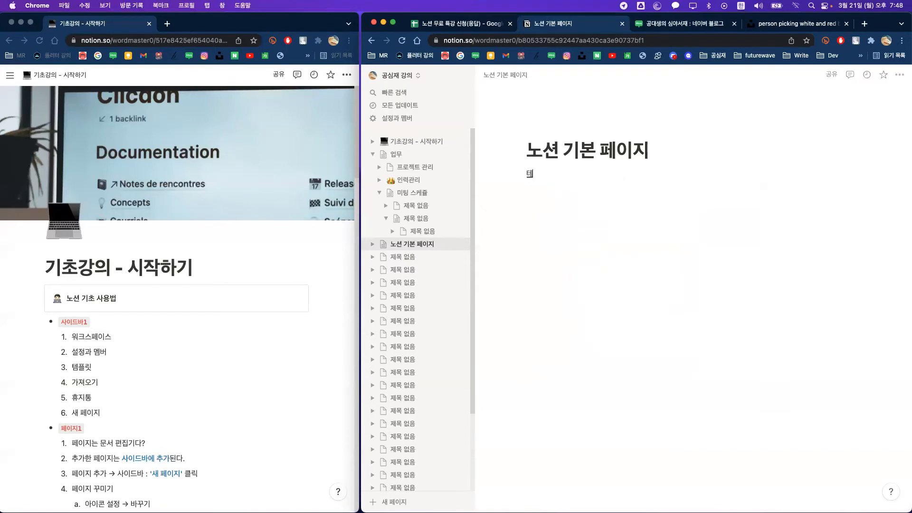
pyautogui.write(' 넘')
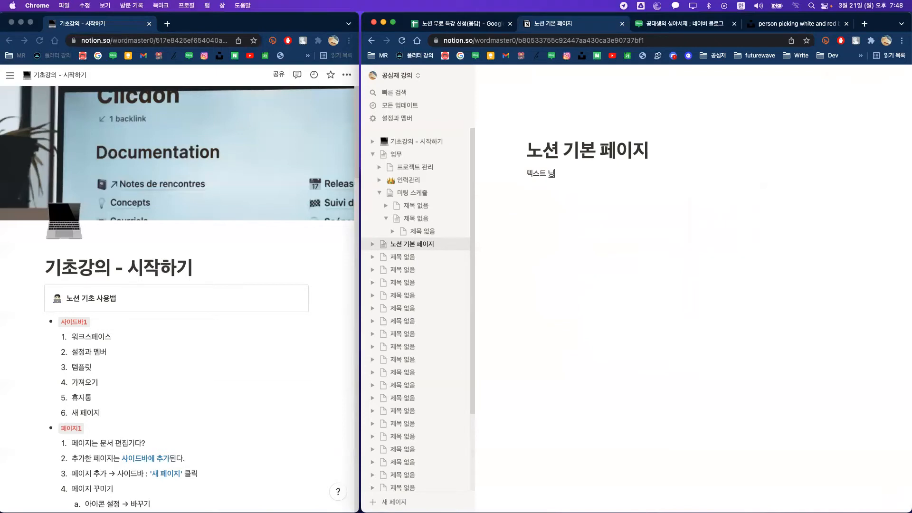
pyautogui.press('BackSpace')
pyautogui.write('입력')
pyautogui.press('Return')
pyautogui.press('Return')
pyautogui.press('Return')
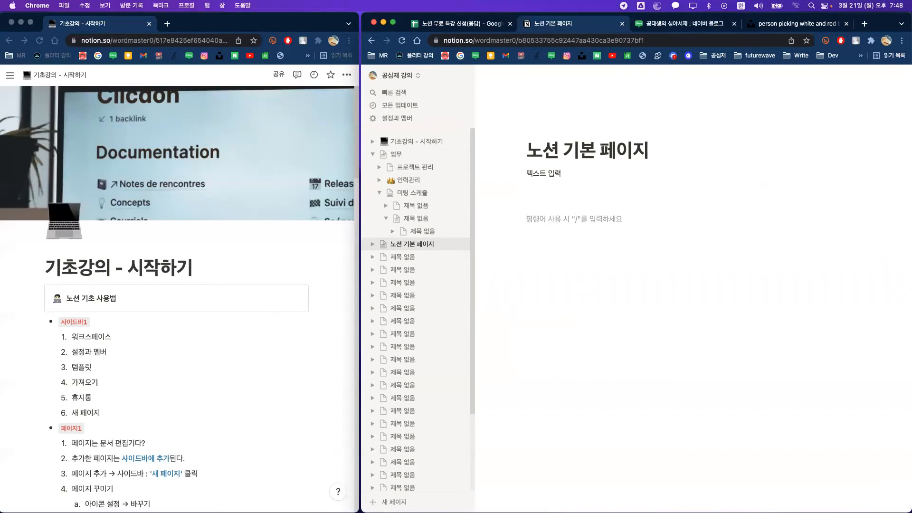
# Step: Add a to-do list block with the items "오늘 물 한 잔 마시기" and "숙제"
pyautogui.write('/')
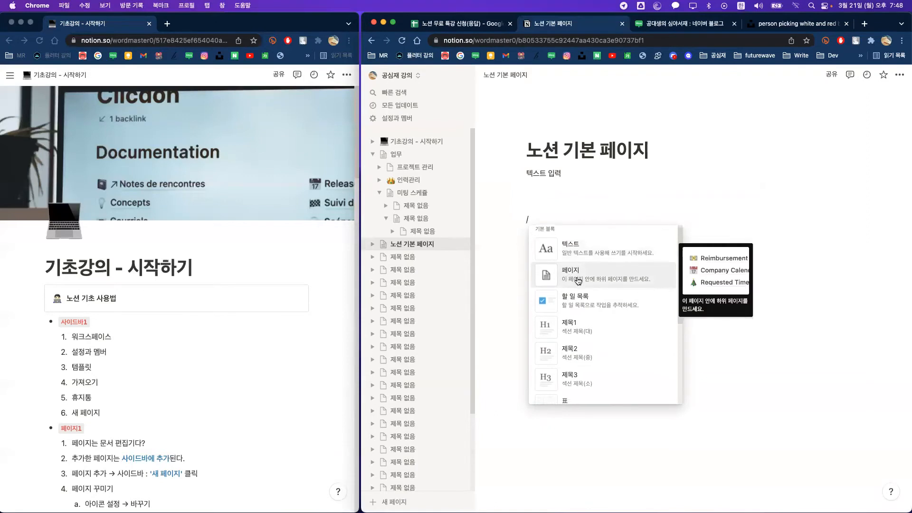
pyautogui.scroll(-2, 582, 283)
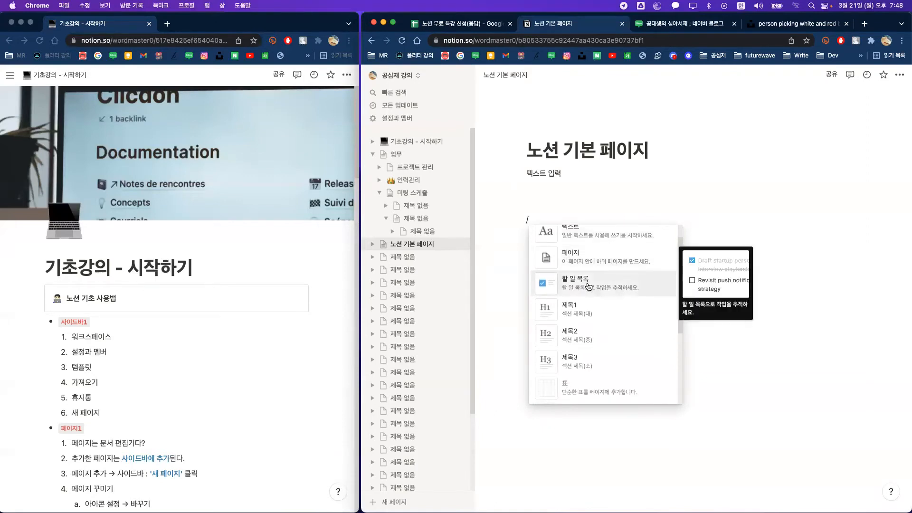
pyautogui.scroll(-1, 588, 287)
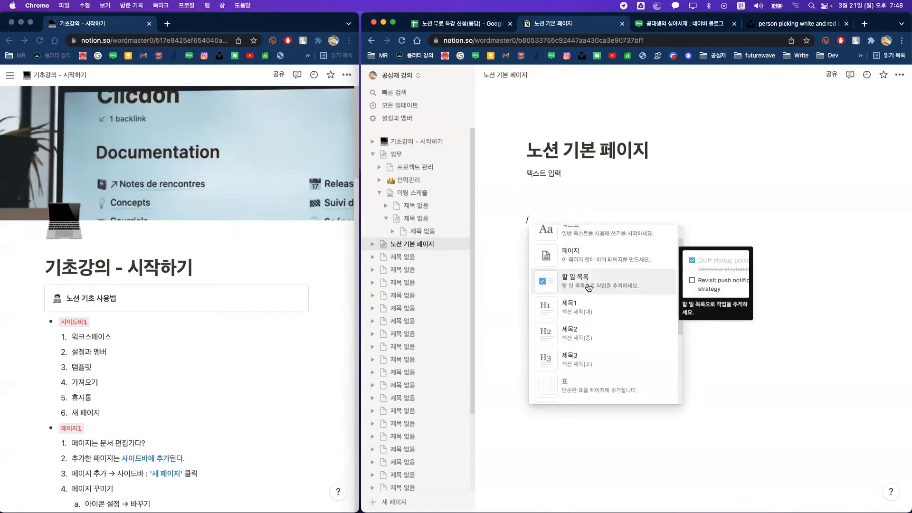
pyautogui.click(582, 286)
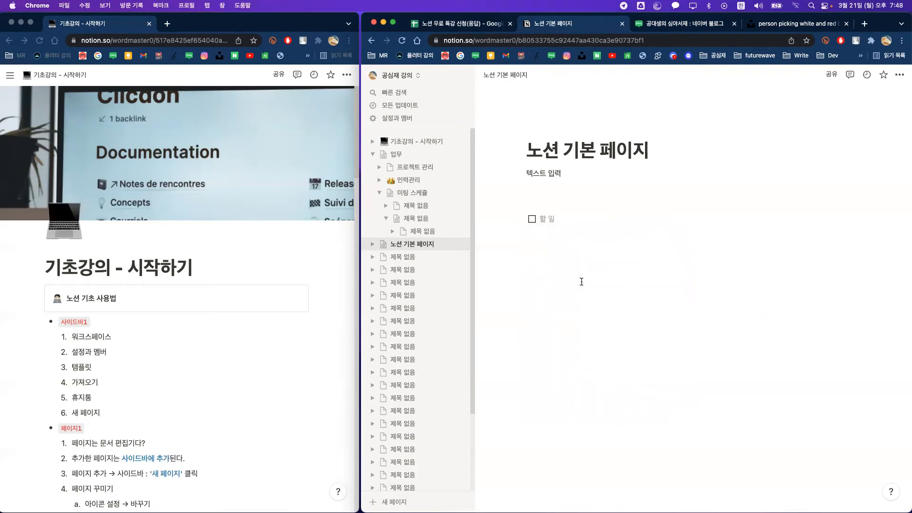
pyautogui.write('오늘 물 한 잔 마시기')
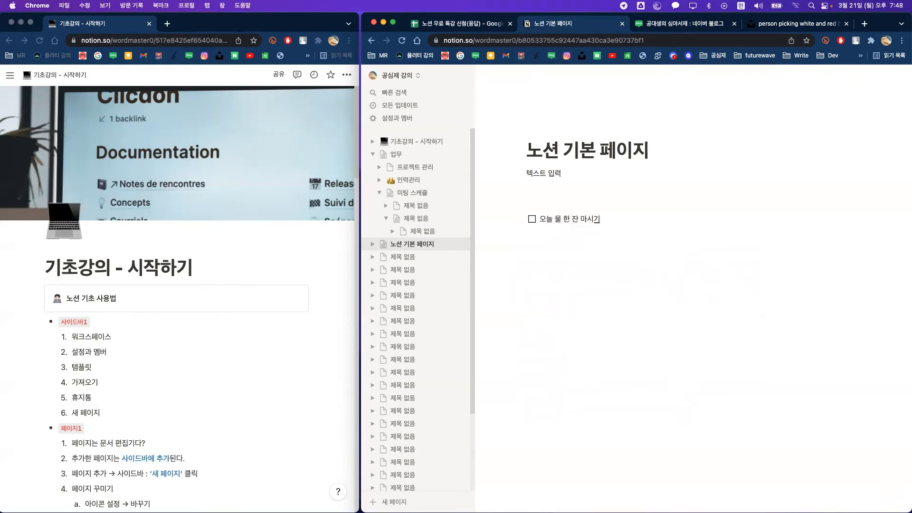
pyautogui.press('Return')
pyautogui.write('숙제')
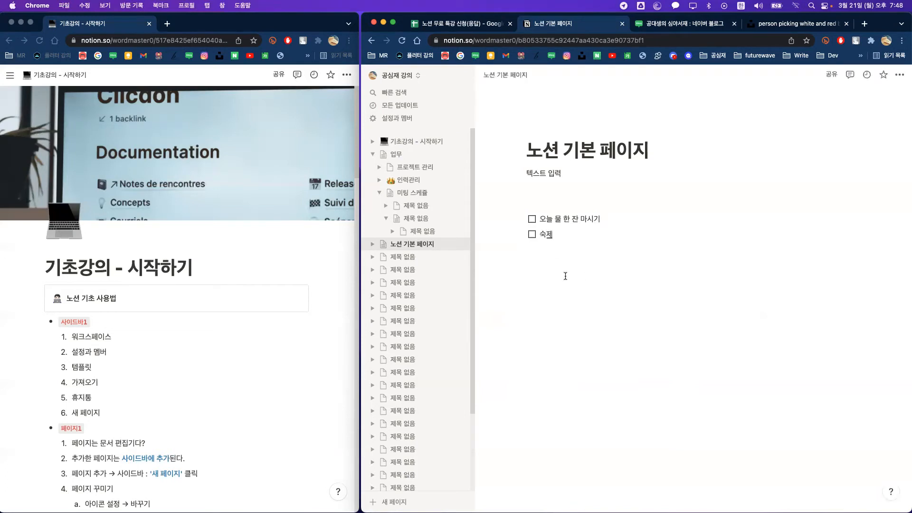
# Step: Toggle the checkboxes of both to-do items on and back off
pyautogui.click(533, 219)
pyautogui.click(532, 234)
pyautogui.click(532, 220)
pyautogui.click(532, 234)
# Step: End the to-do list after the 숙제 item and leave a plain empty line below it
pyautogui.click(574, 235)
pyautogui.press('Return')
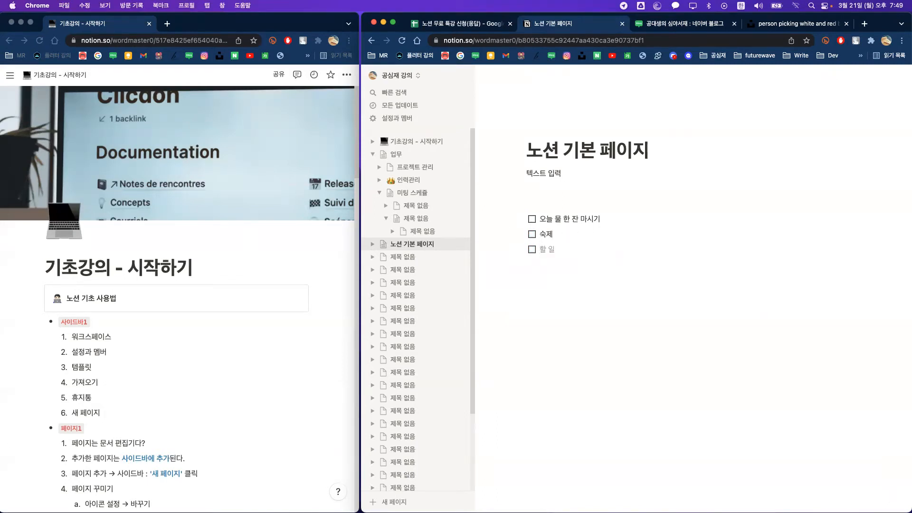
pyautogui.press('BackSpace')
pyautogui.press('BackSpace')
pyautogui.press('Return')
pyautogui.press('BackSpace')
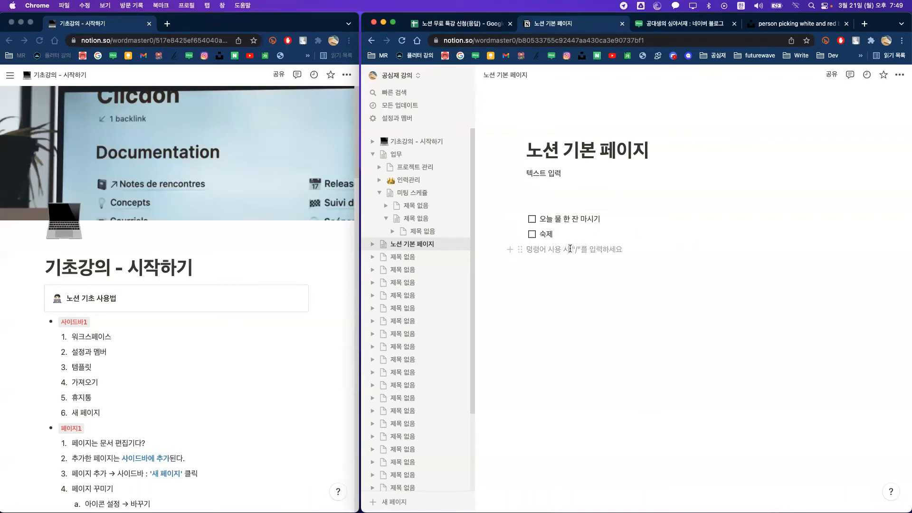
# Step: Add a large heading (제목1) block below the to-do list reading "제목1"
pyautogui.write('/')
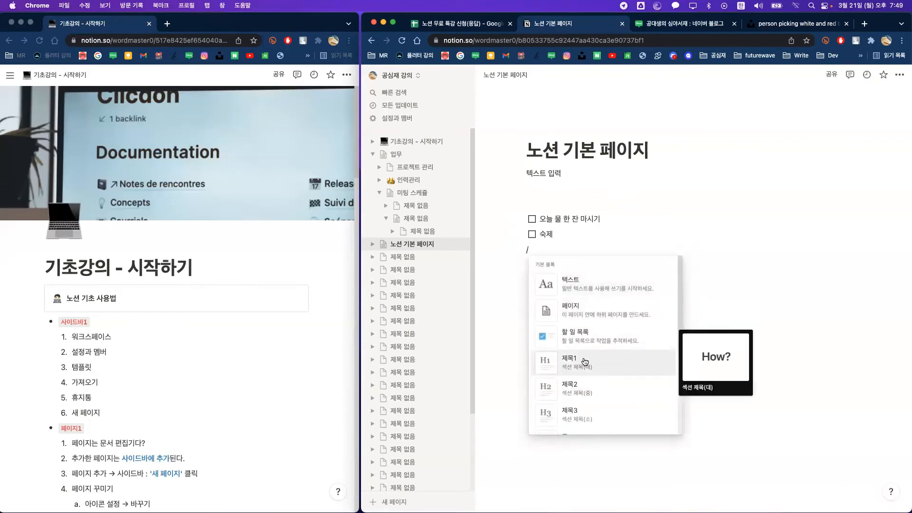
pyautogui.scroll(-1, 583, 361)
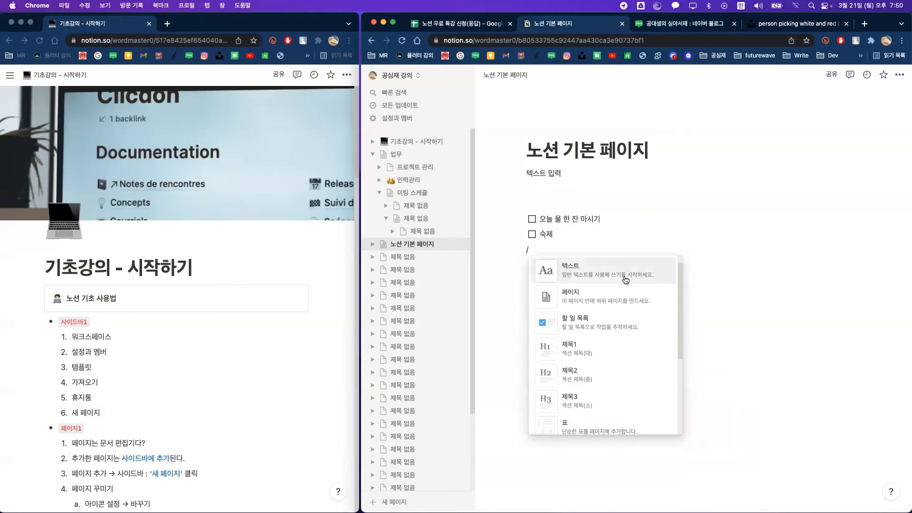
pyautogui.scroll(-1, 634, 294)
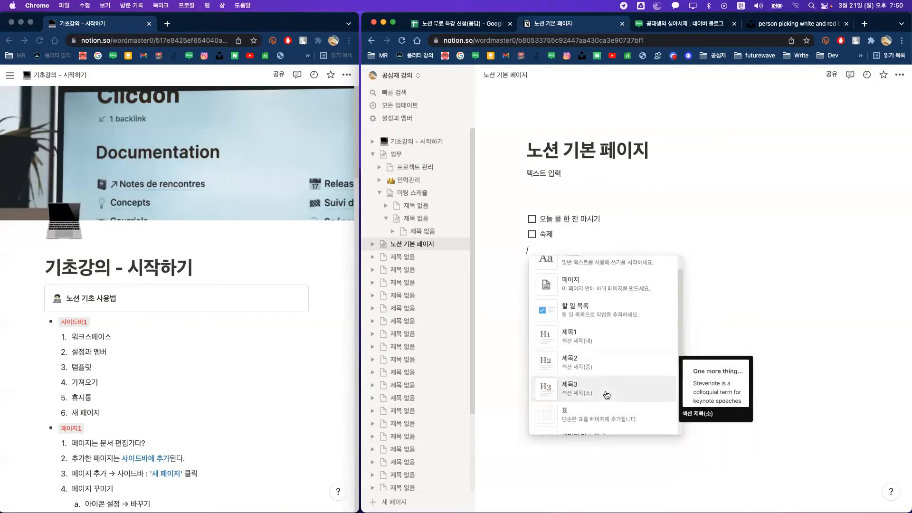
pyautogui.click(614, 340)
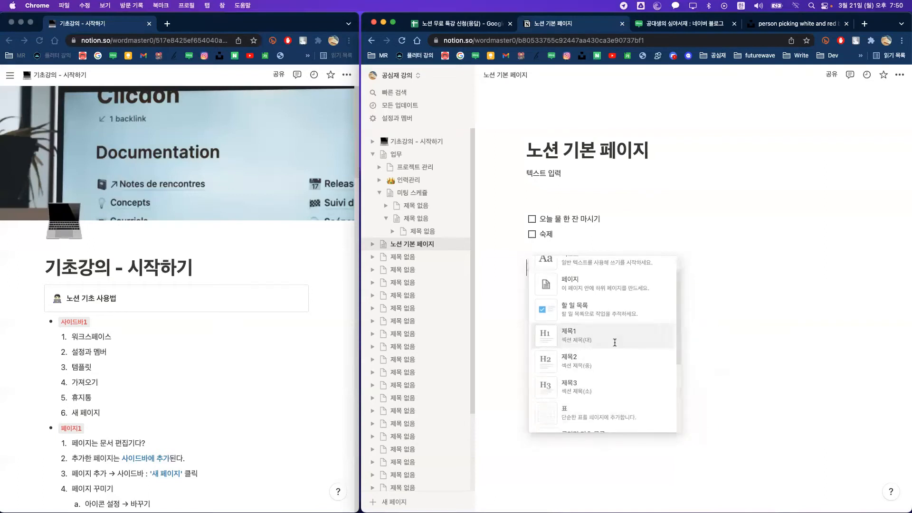
pyautogui.write('제목1')
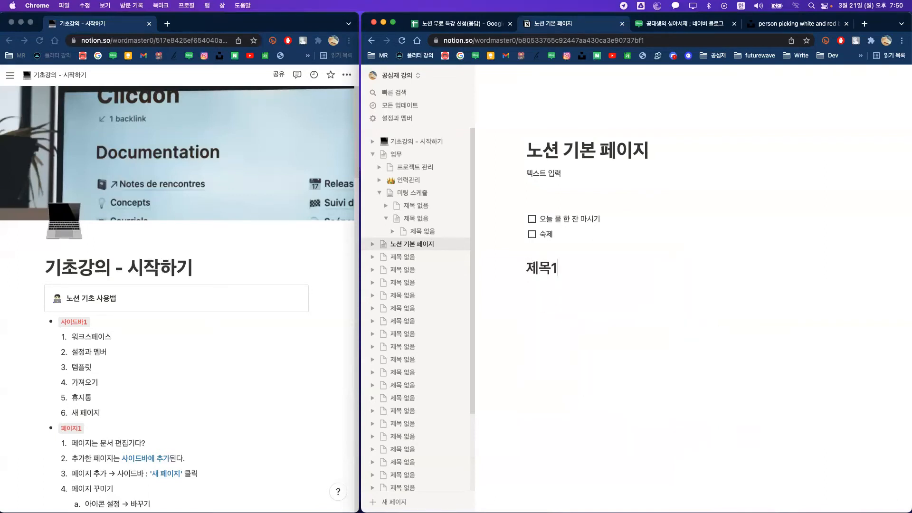
pyautogui.press('Return')
# Step: Add a medium heading (제목2) block reading "제목2" under the large heading
pyautogui.write('/')
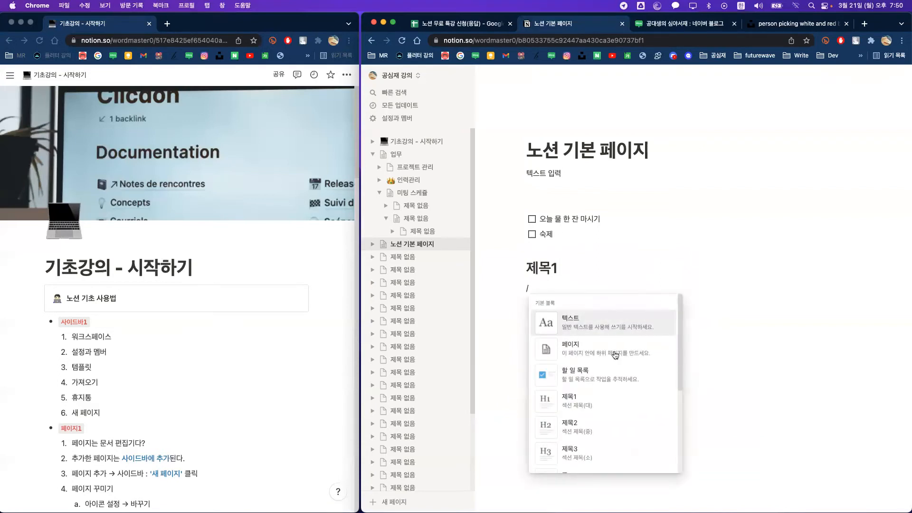
pyautogui.click(623, 429)
pyautogui.write('제목2')
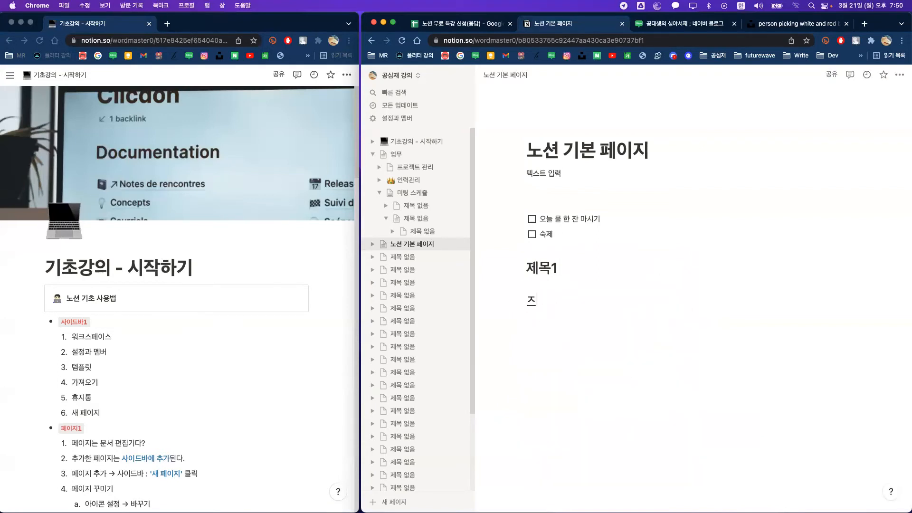
pyautogui.press('Return')
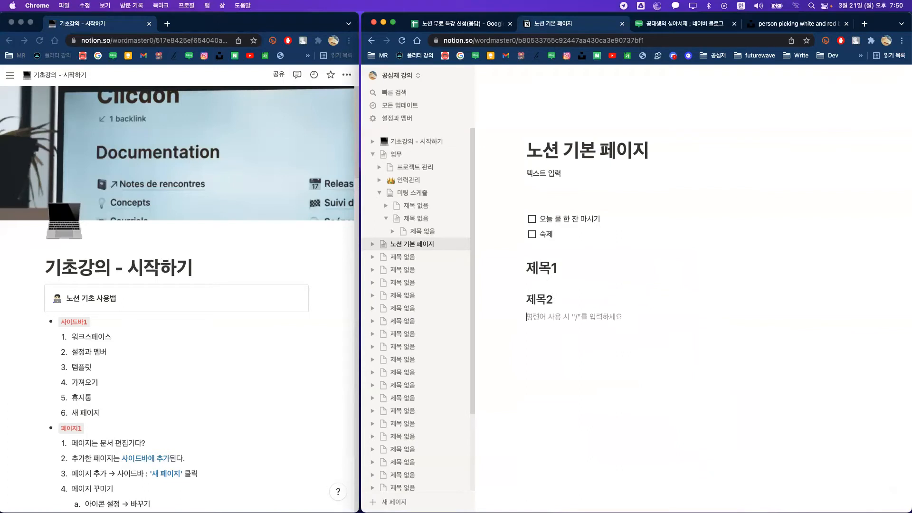
# Step: Add a small heading (제목3) block reading "제목3" with a plain text line "일반 텍스트" beneath it
pyautogui.write('/')
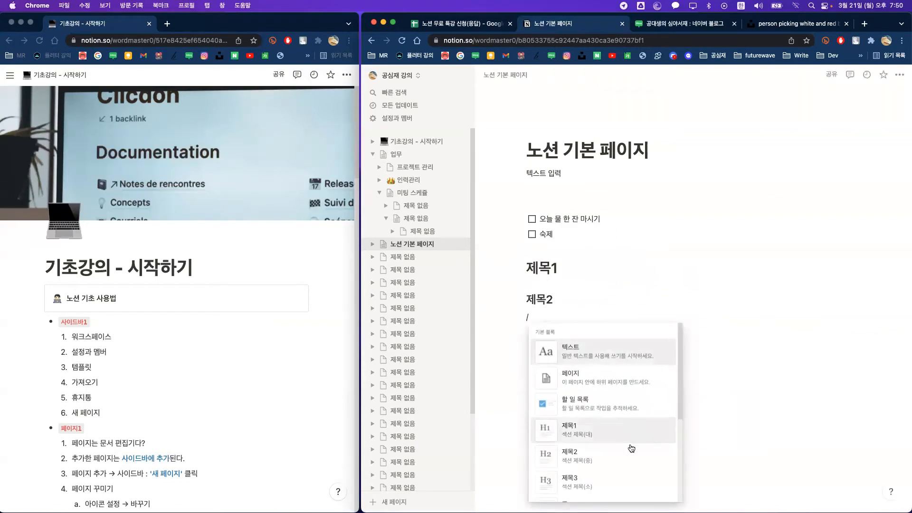
pyautogui.click(607, 479)
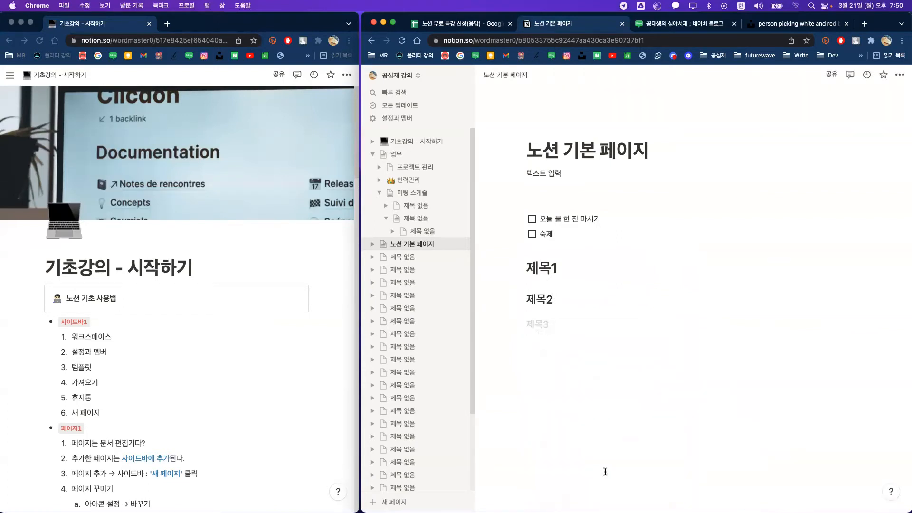
pyautogui.write('제목3')
pyautogui.click(566, 352)
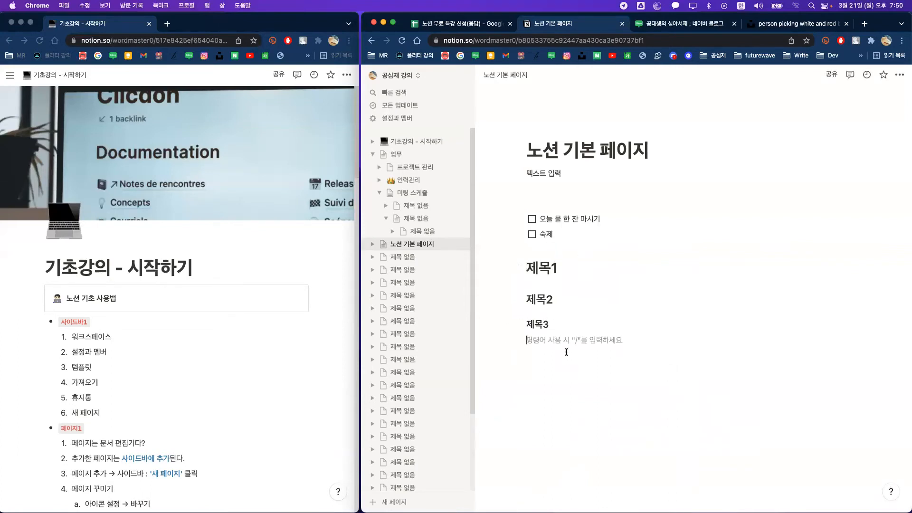
pyautogui.write('일반 텍스트')
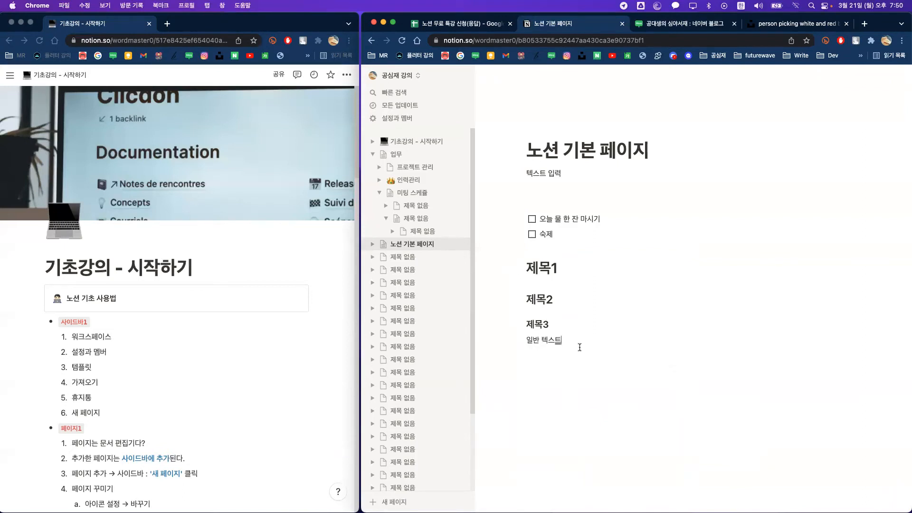
# Step: Highlight the plain text and the three headings in turn to compare their text sizes
pyautogui.doubleClick(555, 340)
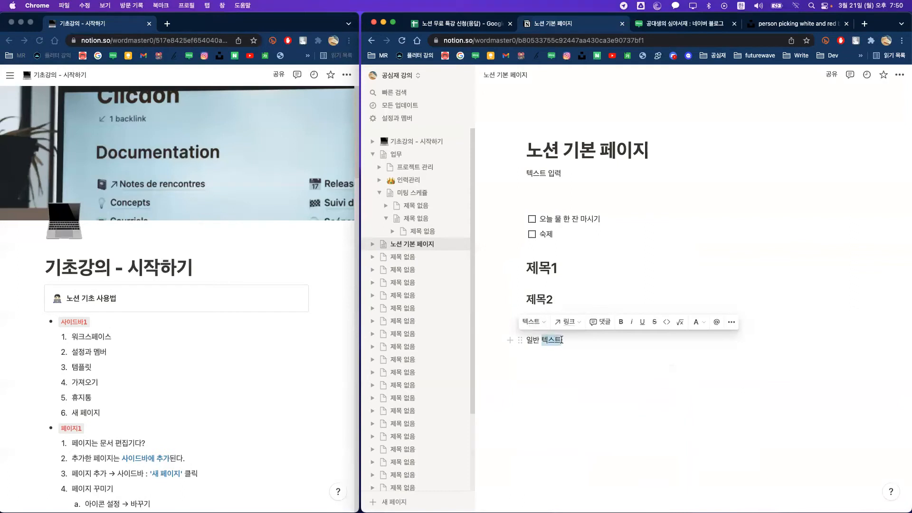
pyautogui.click(571, 339)
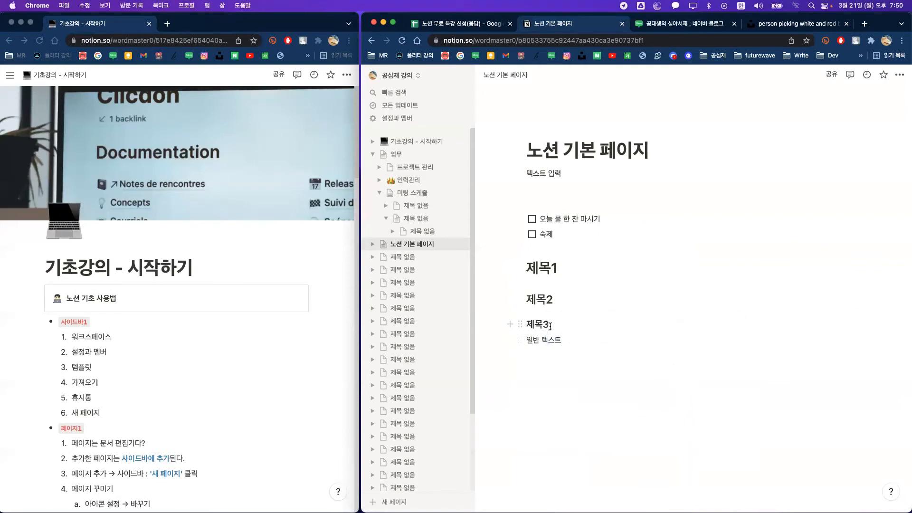
pyautogui.moveTo(550, 325); pyautogui.dragTo(527, 298)
pyautogui.click(596, 330)
pyautogui.click(565, 265)
pyautogui.moveTo(565, 265); pyautogui.dragTo(526, 266)
pyautogui.click(560, 266)
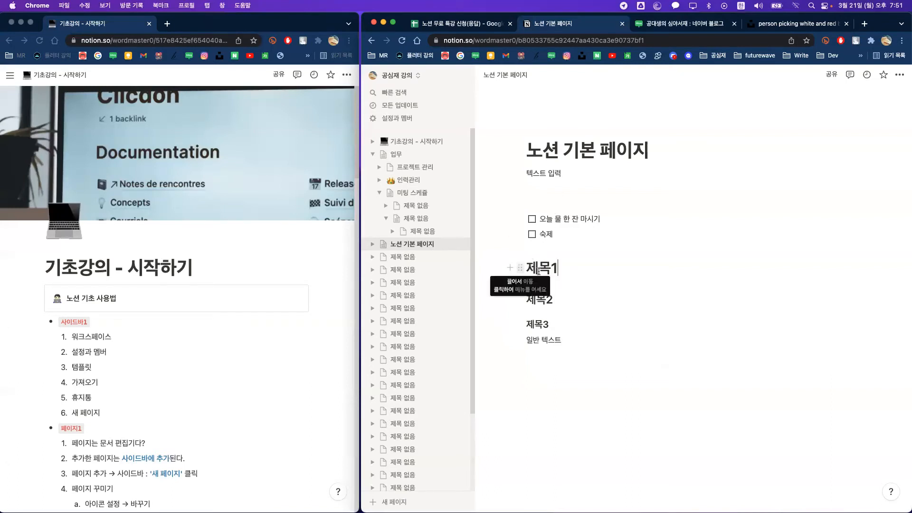
pyautogui.moveTo(552, 325); pyautogui.dragTo(527, 269)
pyautogui.click(591, 299)
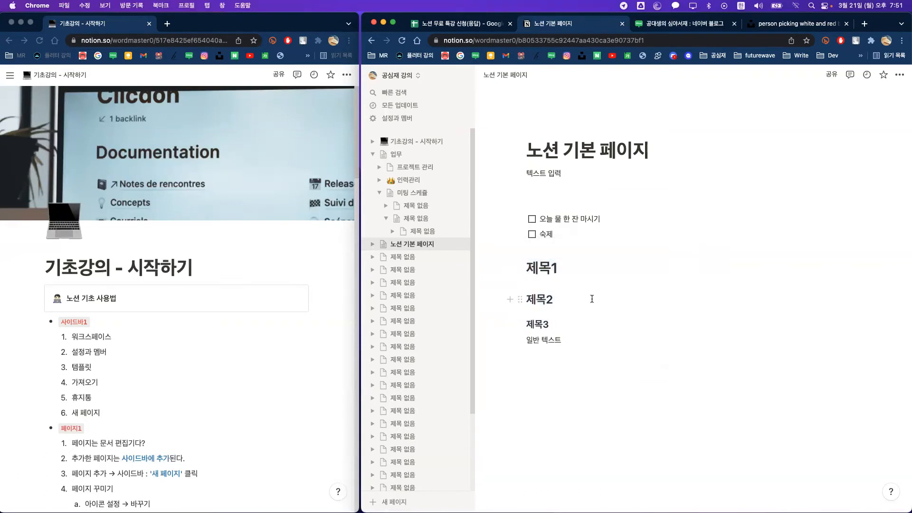
# Step: Add a bulleted list one row below the plain text with the items "글머리 기호 목록" and "글머리 기호"
pyautogui.click(591, 342)
pyautogui.press('Return')
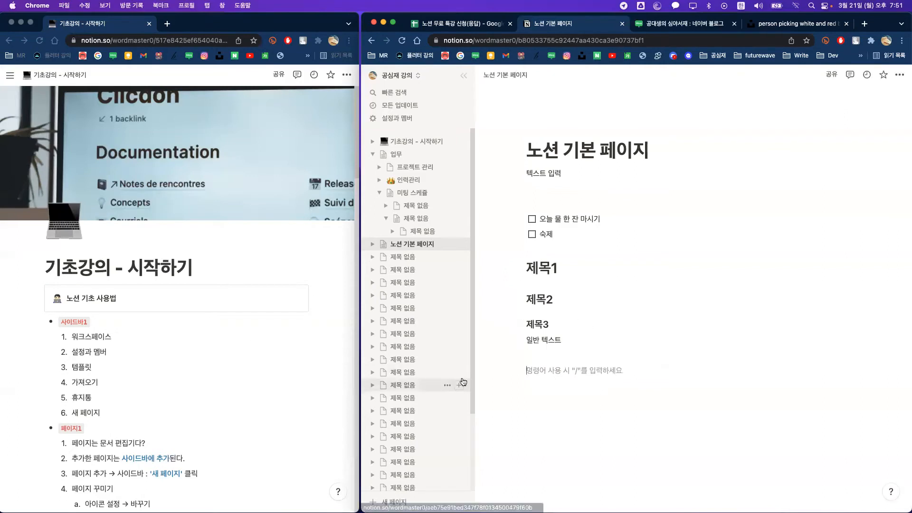
pyautogui.write('/')
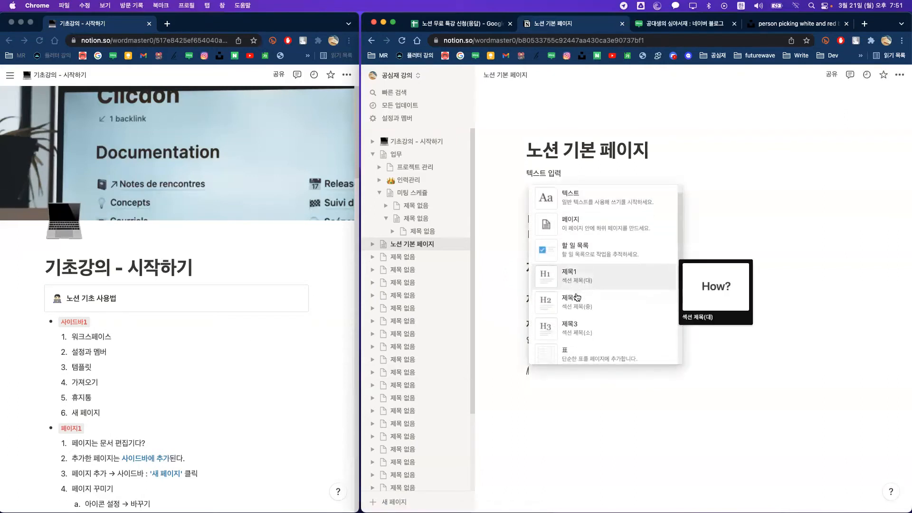
pyautogui.scroll(-2, 577, 297)
pyautogui.scroll(-5, 580, 285)
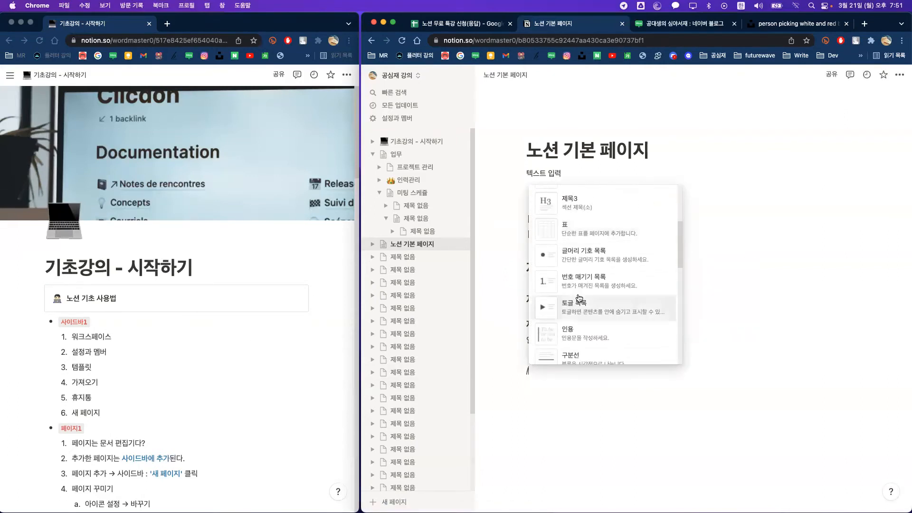
pyautogui.click(584, 263)
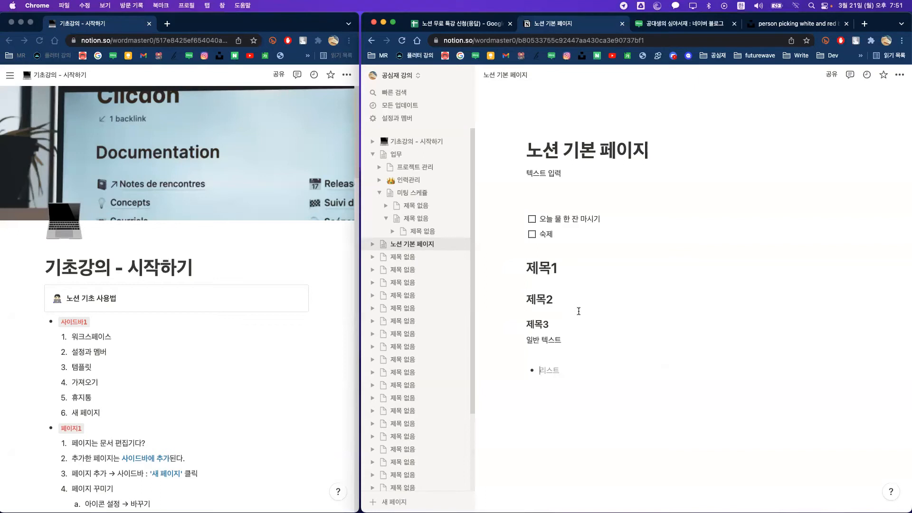
pyautogui.write('글')
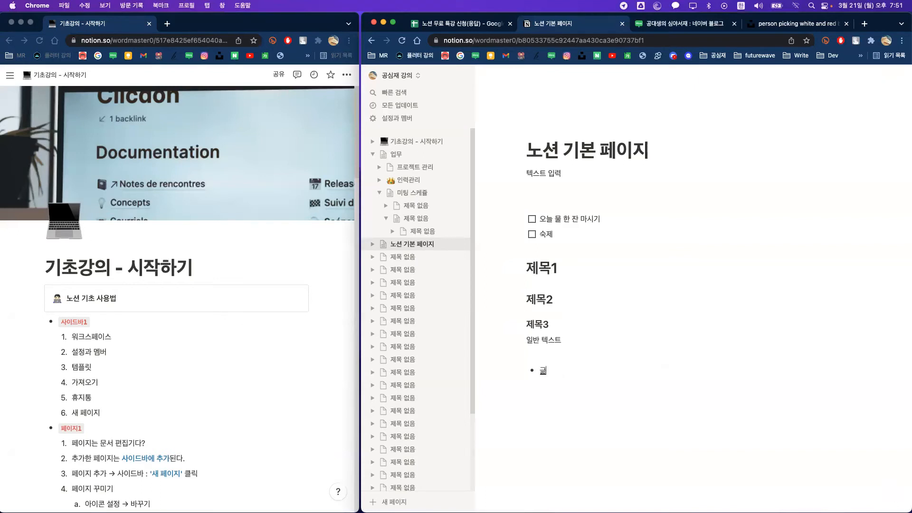
pyautogui.write('머리 기호 목록')
pyautogui.press('Return')
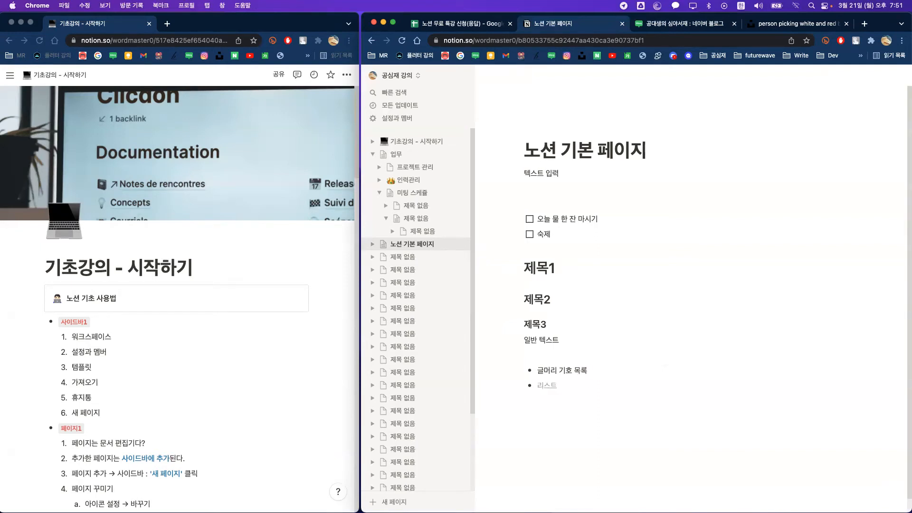
pyautogui.write('글머리 기호')
# Step: End the bulleted list and leave a plain empty line below its second item
pyautogui.press('Return')
pyautogui.press('BackSpace')
pyautogui.press('BackSpace')
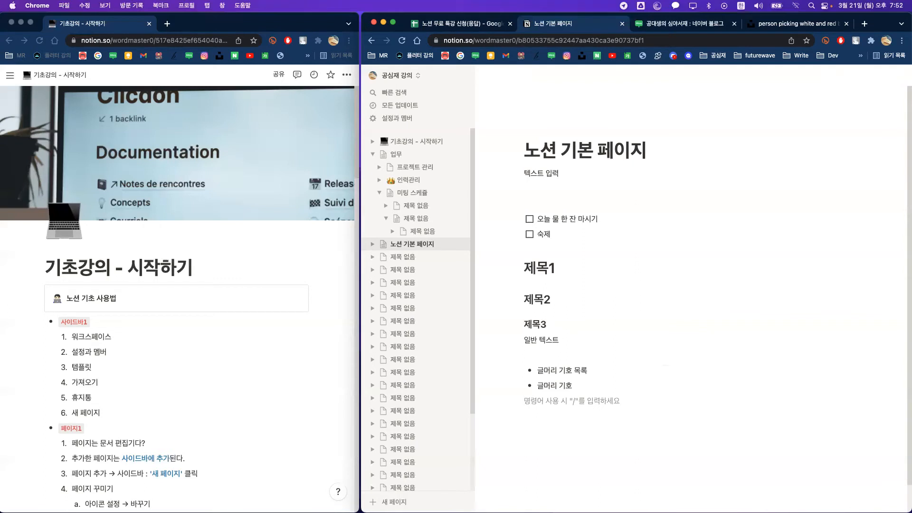
# Step: Insert an empty text line below the 숙제 to-do item and return the cursor to the second bullet
pyautogui.click(578, 235)
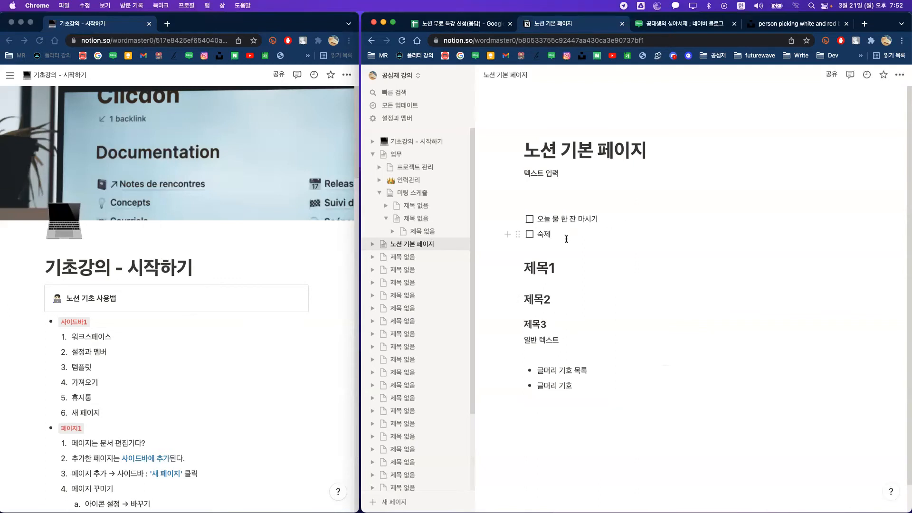
pyautogui.press('Return')
pyautogui.press('BackSpace')
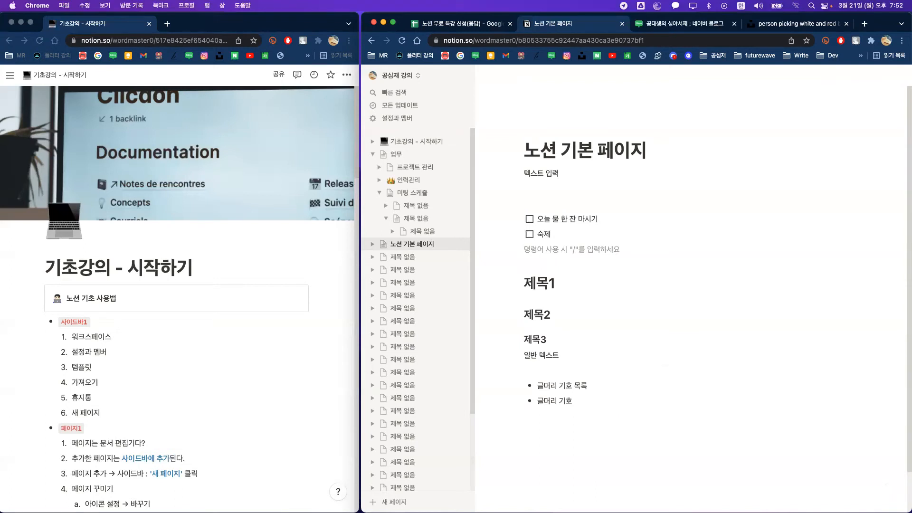
pyautogui.click(556, 421)
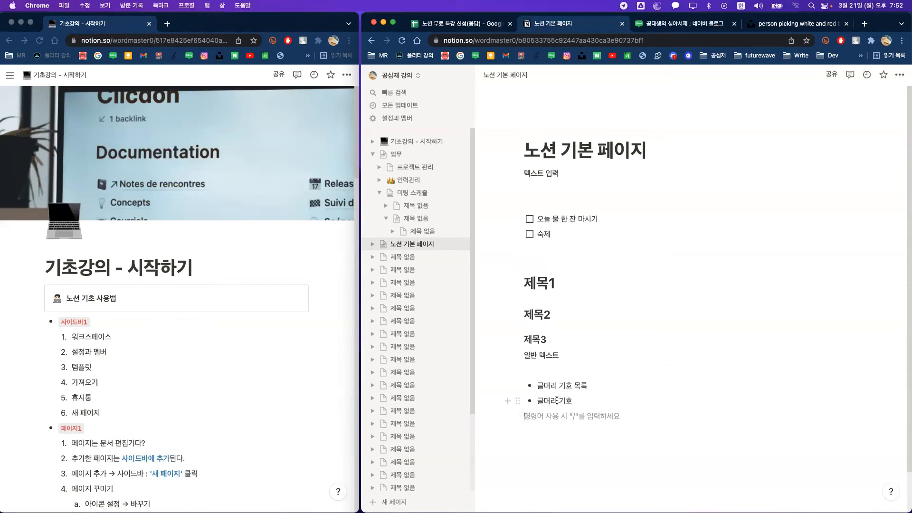
pyautogui.click(553, 400)
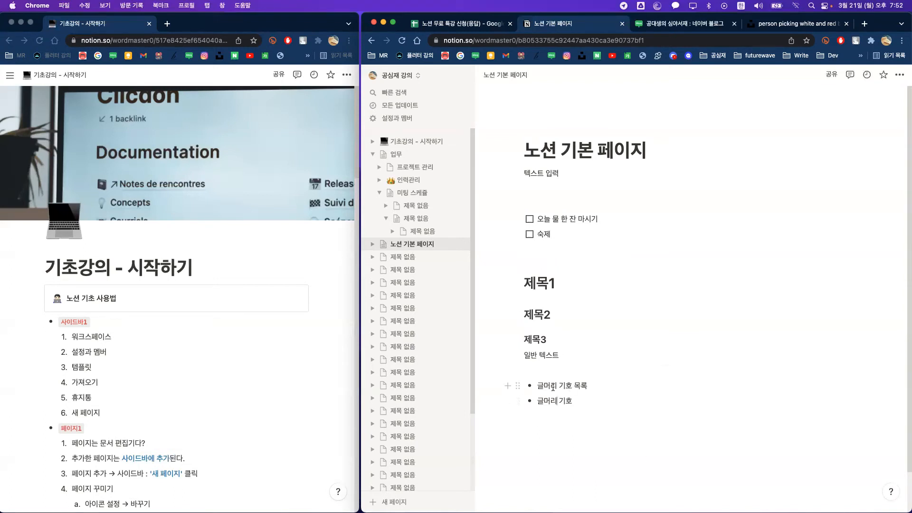
# Step: Add a toggle list block titled "토글 목록" one row below the bulleted list
pyautogui.click(530, 427)
pyautogui.press('Return')
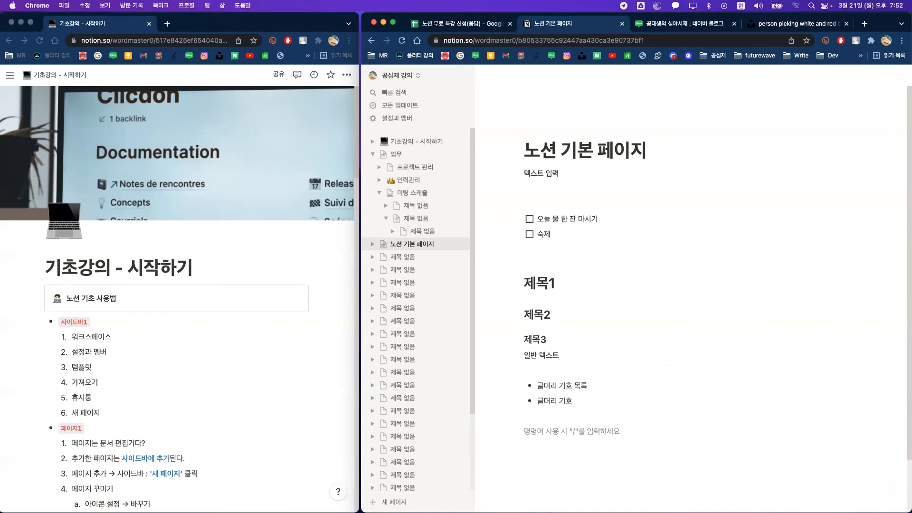
pyautogui.write('/')
pyautogui.scroll(-5, 567, 379)
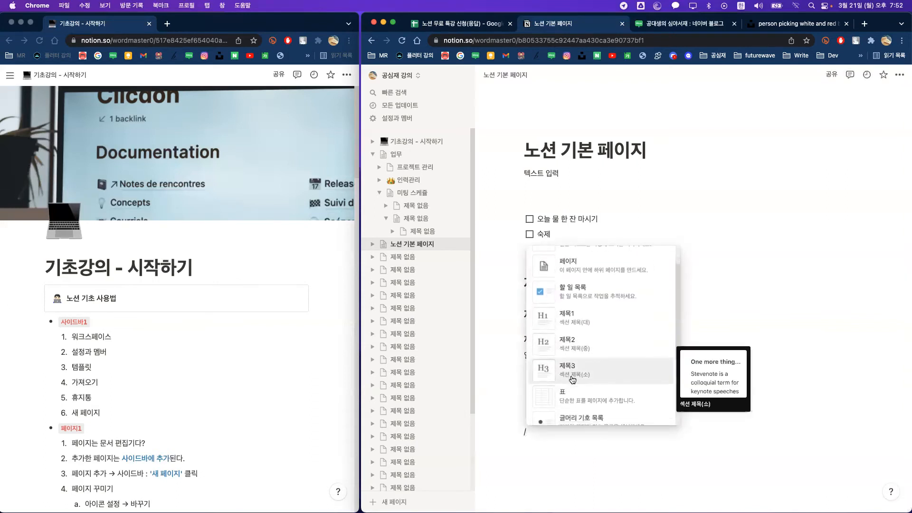
pyautogui.scroll(-2, 572, 378)
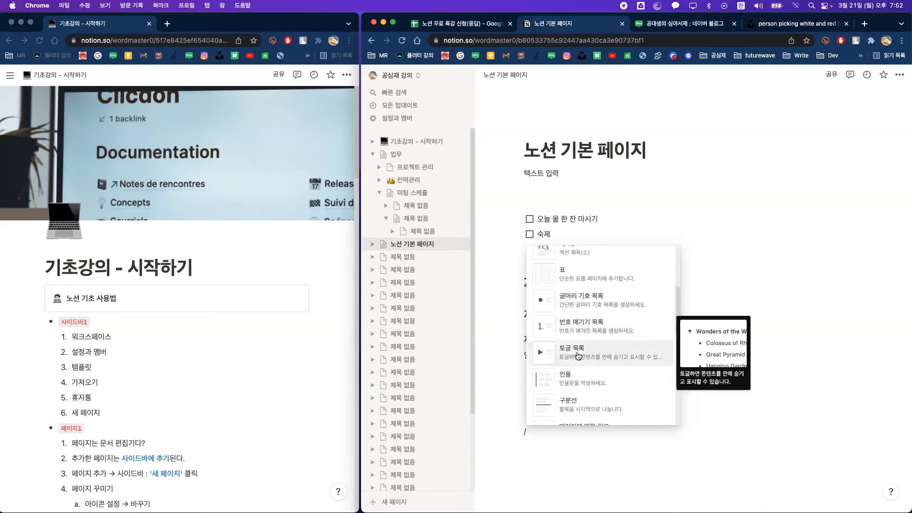
pyautogui.click(576, 356)
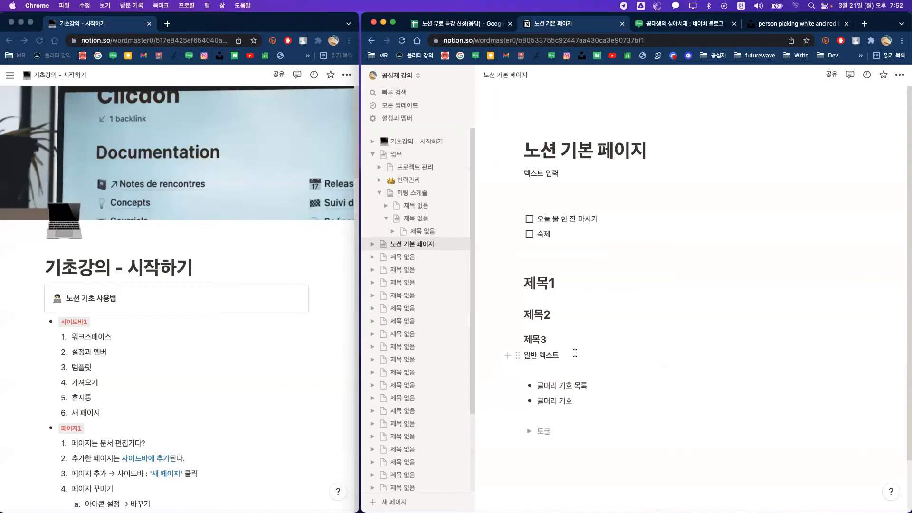
pyautogui.write('ㅅ')
pyautogui.press('BackSpace')
pyautogui.write('토글 목록')
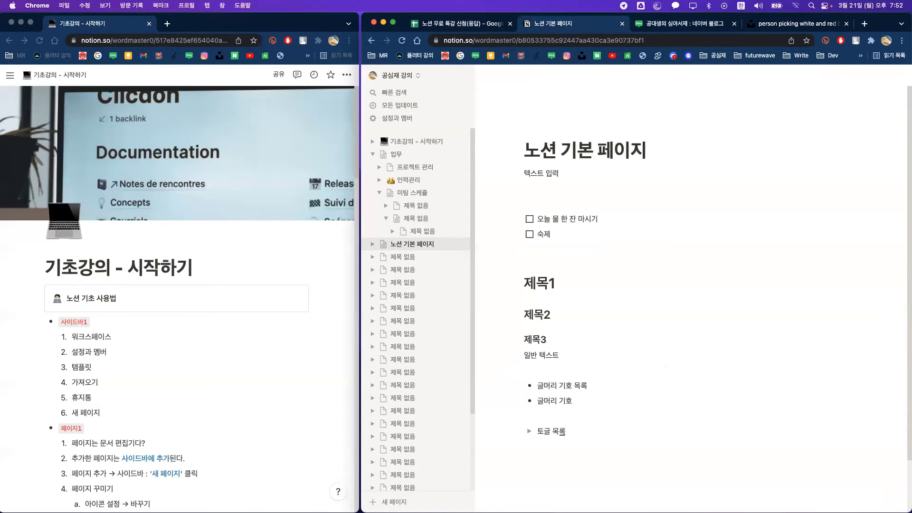
# Step: Expand the 토글 목록 toggle and move all blocks from 텍스트 입력 through the second bullet into it
pyautogui.click(529, 432)
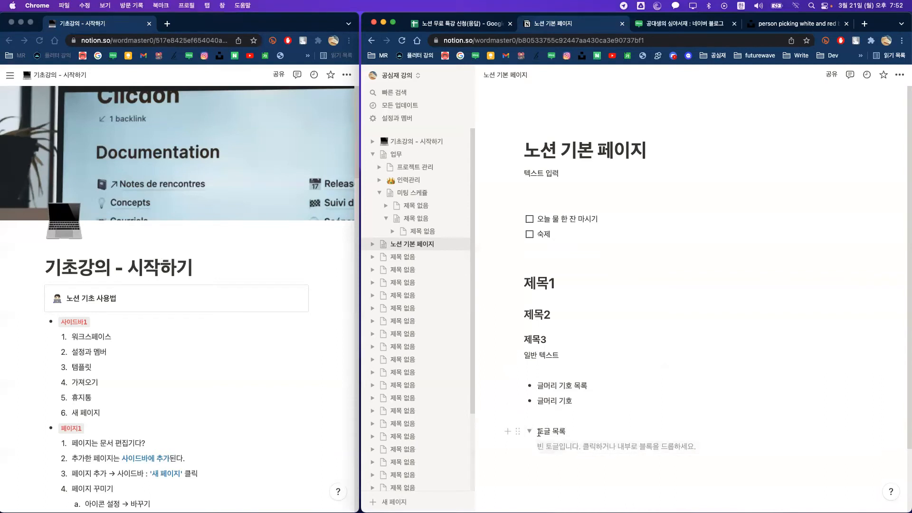
pyautogui.moveTo(642, 501)
pyautogui.moveTo(576, 401); pyautogui.dragTo(521, 174)
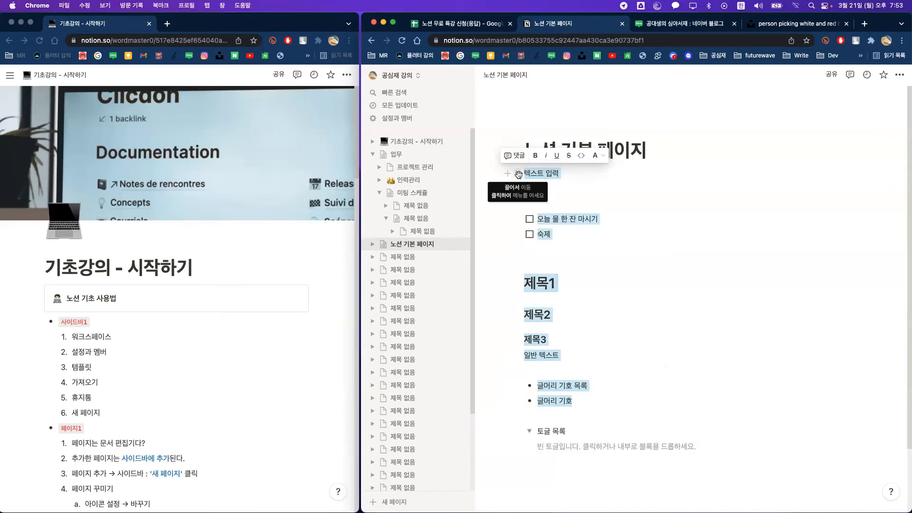
pyautogui.moveTo(518, 174); pyautogui.dragTo(566, 442)
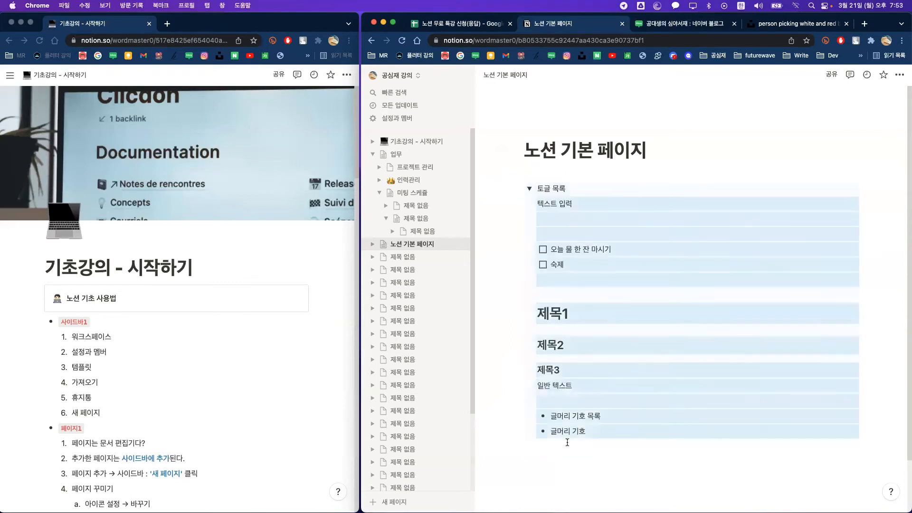
# Step: Collapse and reopen the 토글 목록 toggle to show how it hides its nested blocks
pyautogui.click(569, 177)
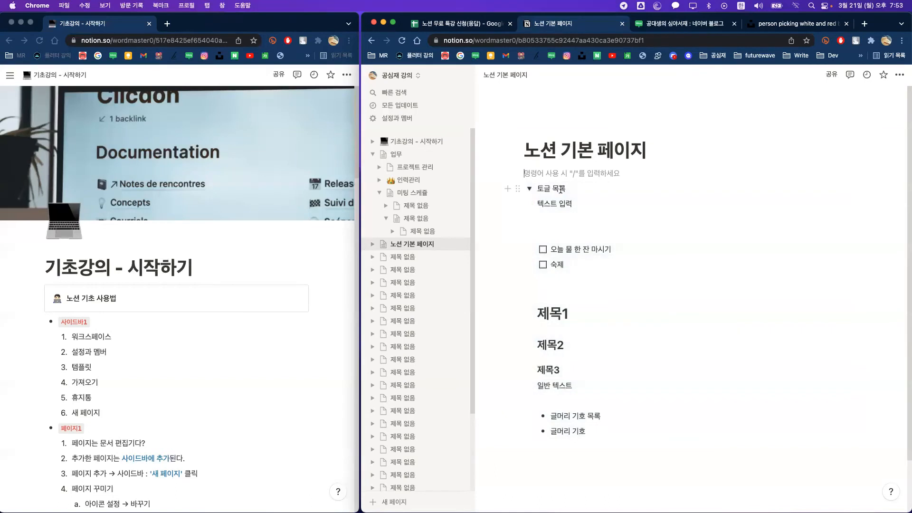
pyautogui.click(578, 221)
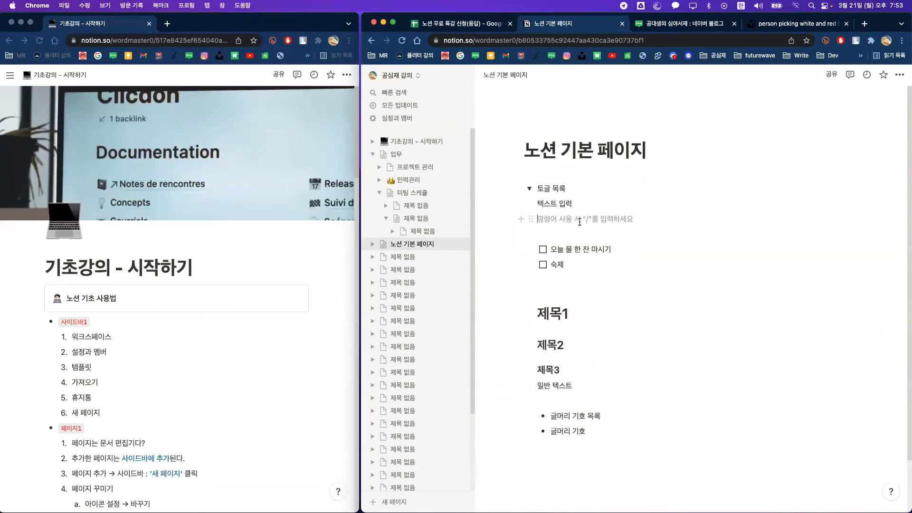
pyautogui.click(529, 189)
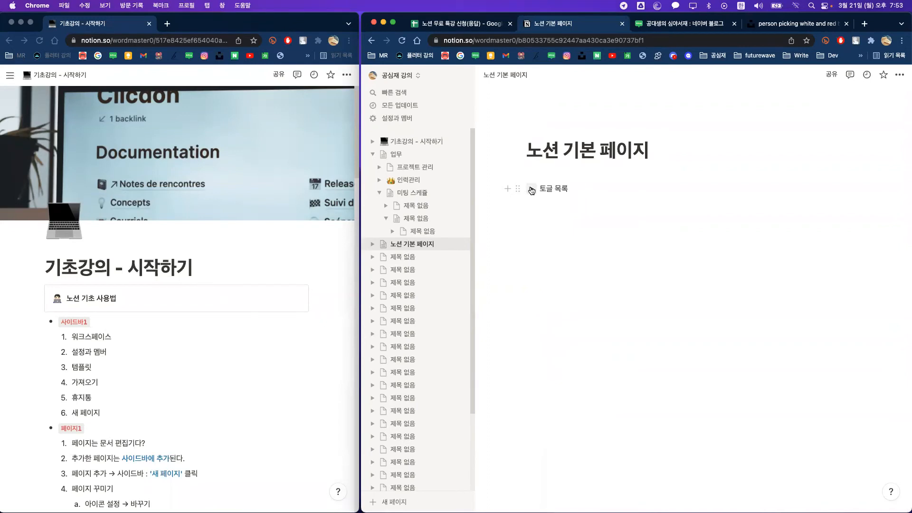
pyautogui.click(565, 222)
pyautogui.click(533, 189)
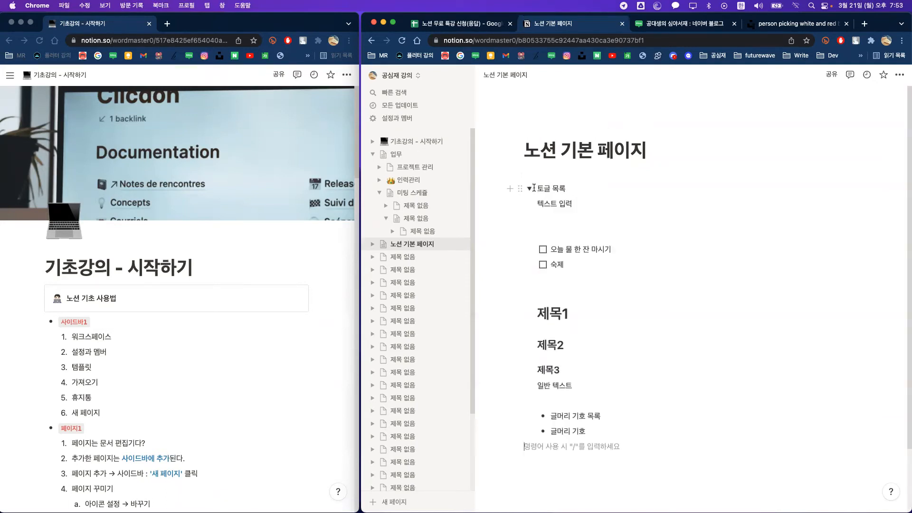
# Step: Delete one surplus empty line above the first to-do item and one above the 제목1 heading inside the toggle
pyautogui.click(578, 233)
pyautogui.press('BackSpace')
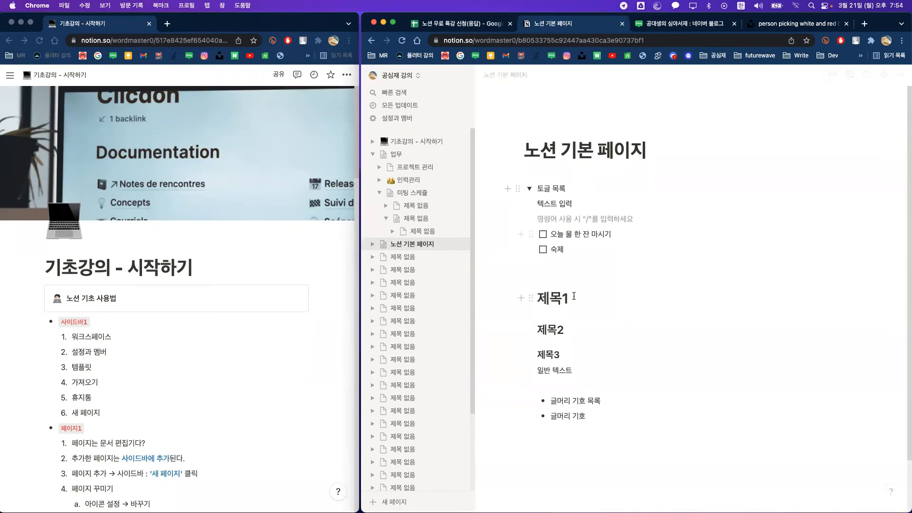
pyautogui.press('super+a')
pyautogui.press('super+a')
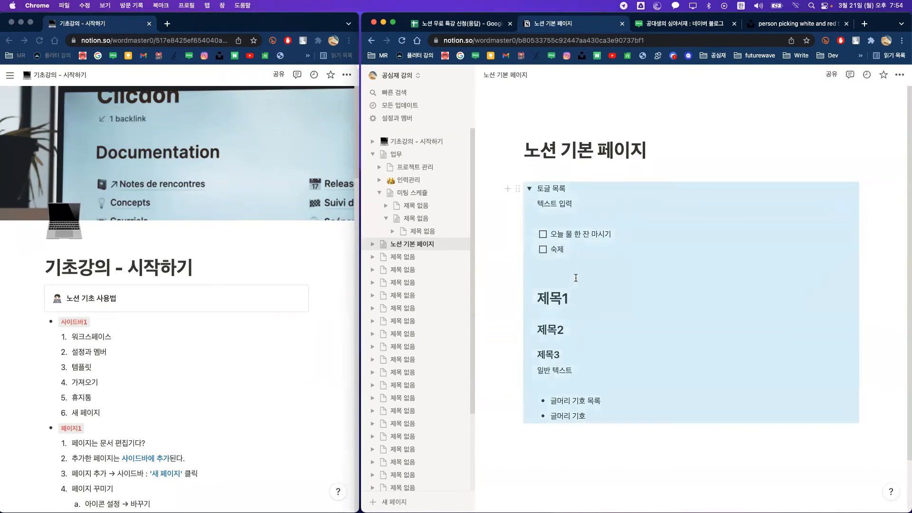
pyautogui.click(568, 260)
pyautogui.press('BackSpace')
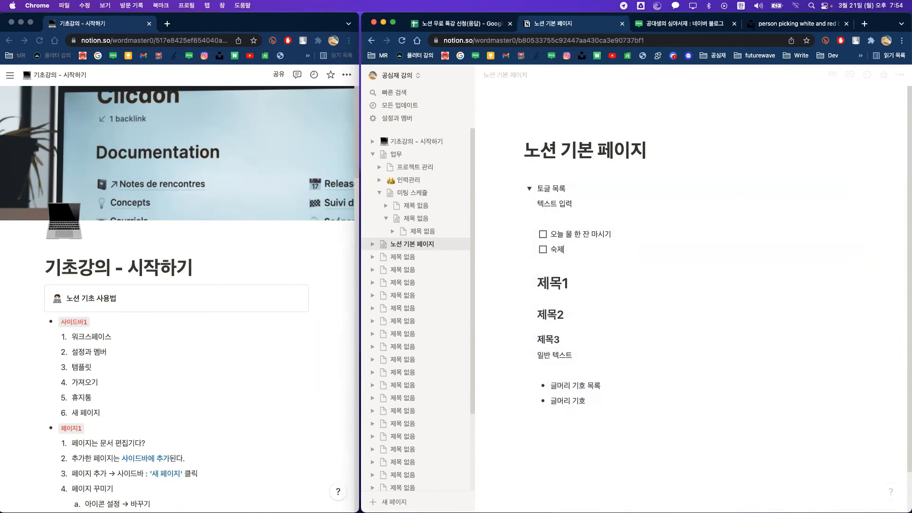
# Step: Delete the 제목3 heading and the 일반 텍스트 line inside the toggle
pyautogui.click(602, 369)
pyautogui.moveTo(602, 369); pyautogui.dragTo(539, 339)
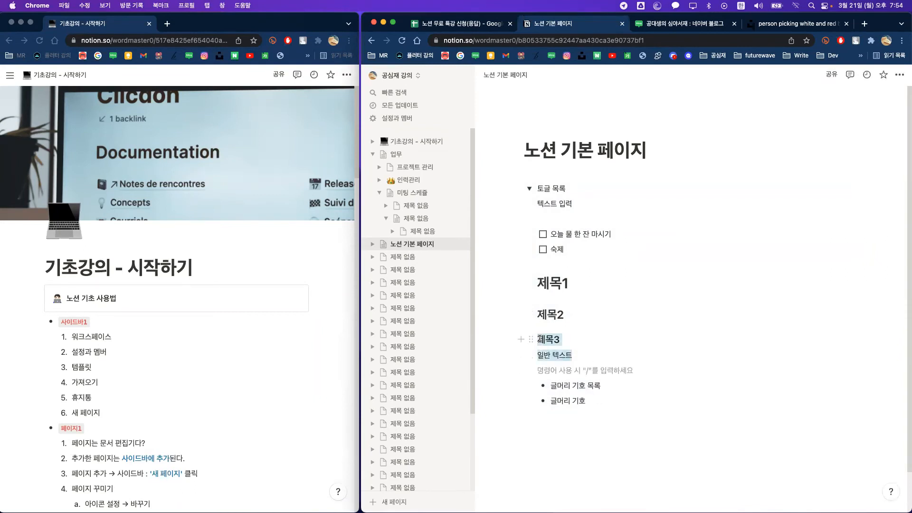
pyautogui.press('BackSpace')
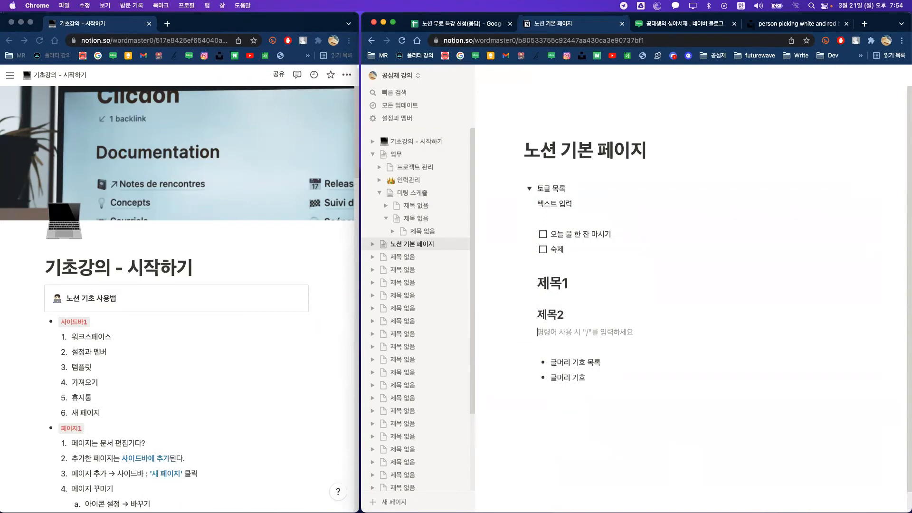
# Step: Collapse the 토글 목록 toggle, expand it to review the remaining blocks, and collapse it again
pyautogui.click(528, 189)
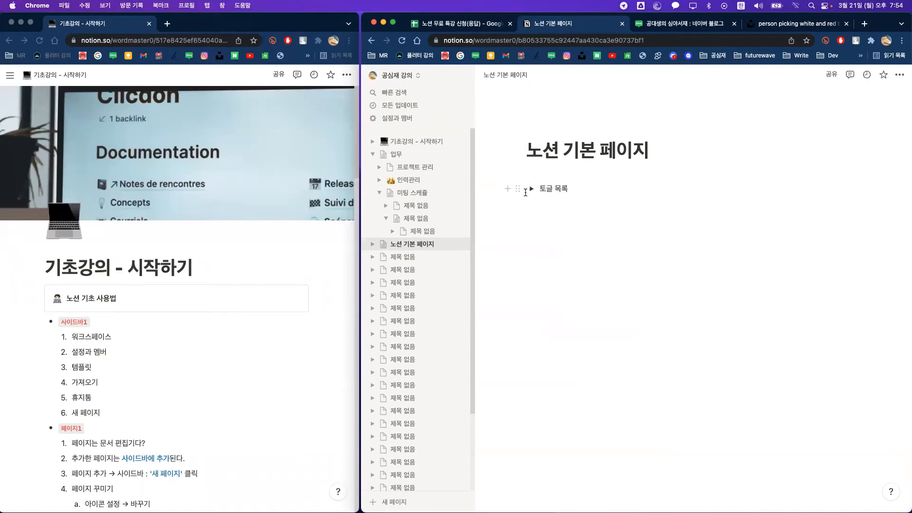
pyautogui.click(531, 189)
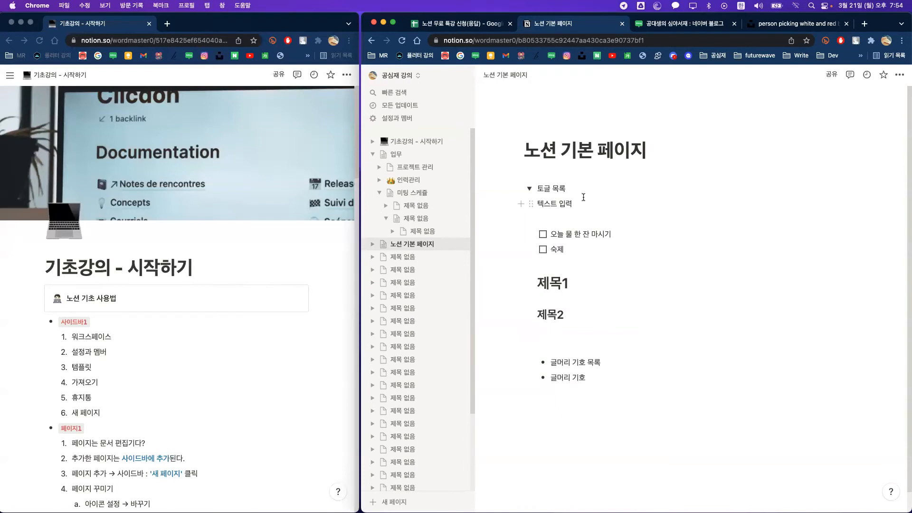
pyautogui.click(530, 189)
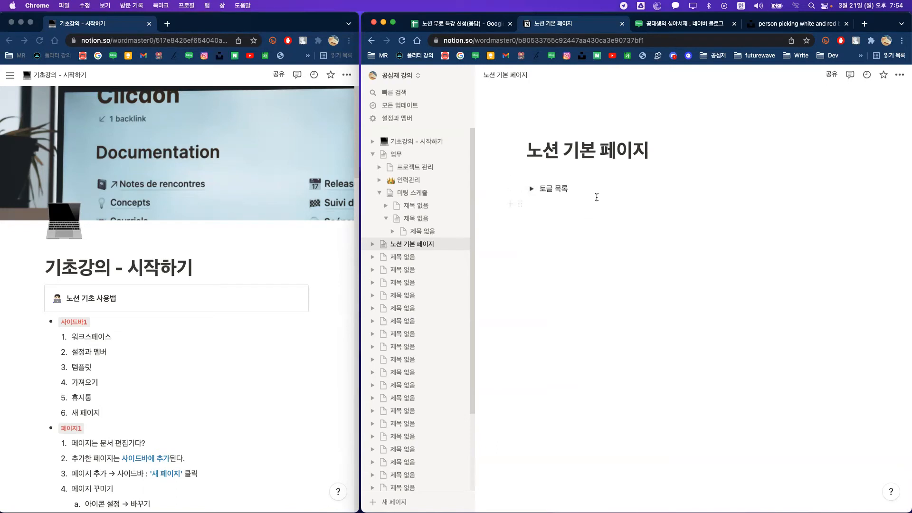
# Step: Copy the toggle's title text and paste it on the line below as a second toggle
pyautogui.click(606, 185)
pyautogui.moveTo(581, 186); pyautogui.dragTo(559, 188)
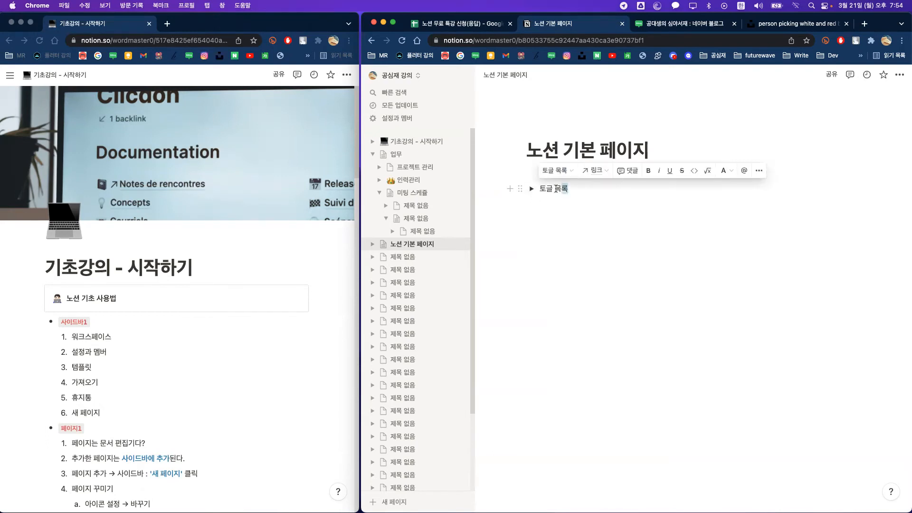
pyautogui.click(560, 188)
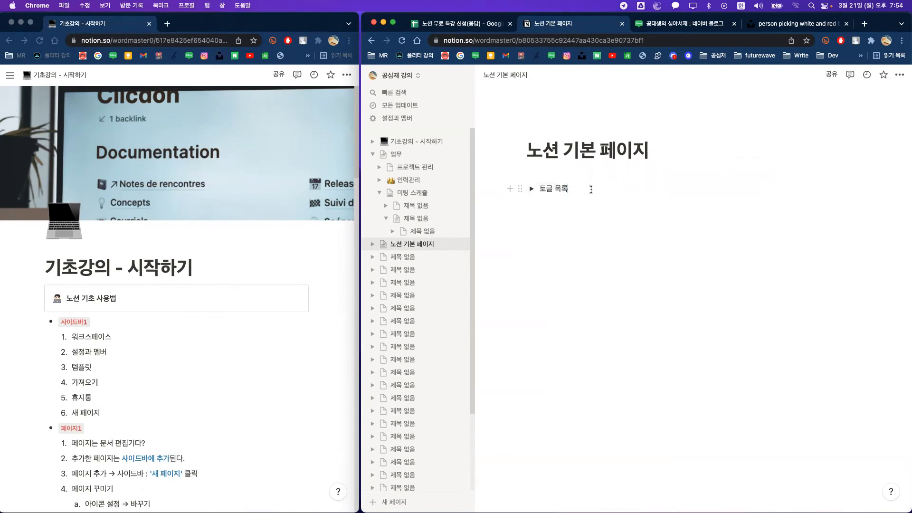
pyautogui.moveTo(591, 188); pyautogui.dragTo(533, 189)
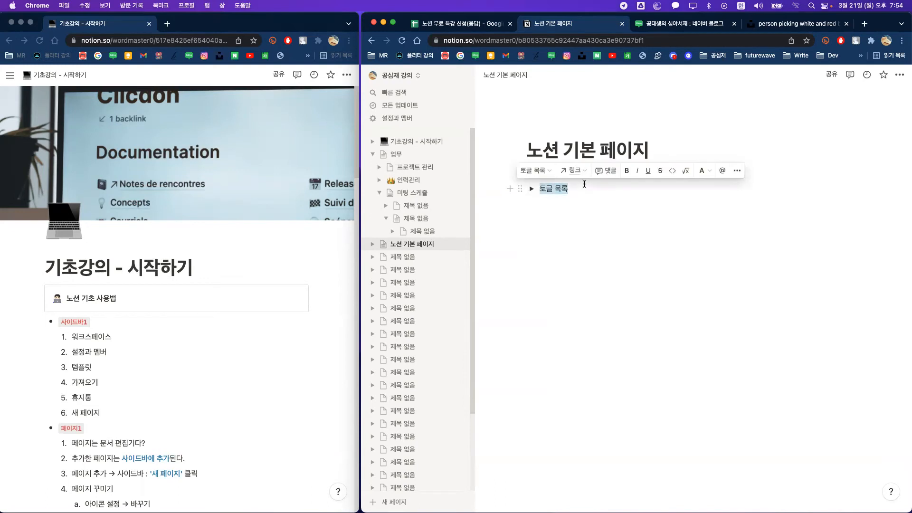
pyautogui.press('super+c')
pyautogui.click(581, 202)
pyautogui.press('super+v')
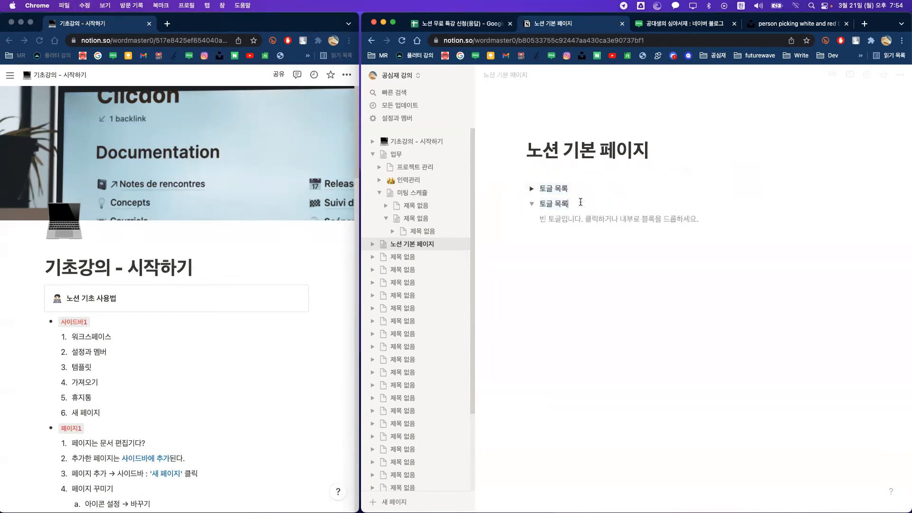
# Step: Expand and collapse the pasted toggle to check its contents, and delete that toggle
pyautogui.click(532, 204)
pyautogui.click(532, 204)
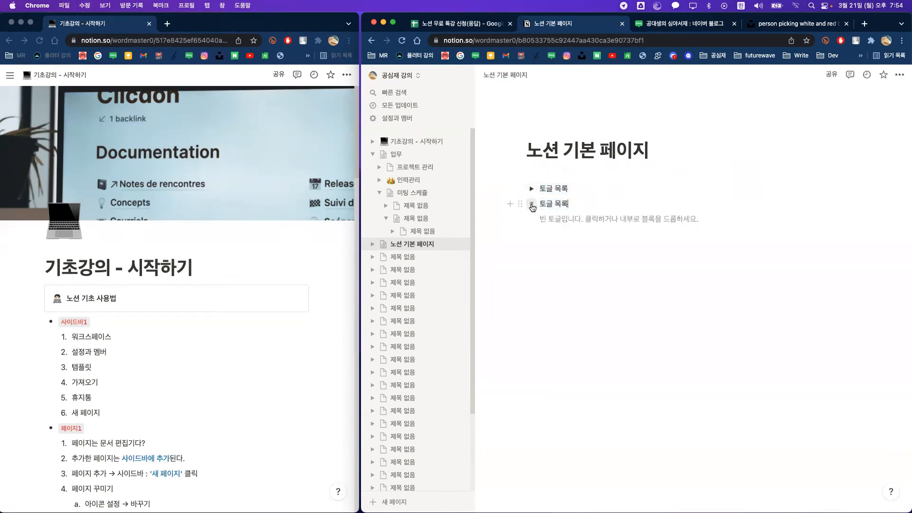
pyautogui.click(531, 204)
pyautogui.click(520, 204)
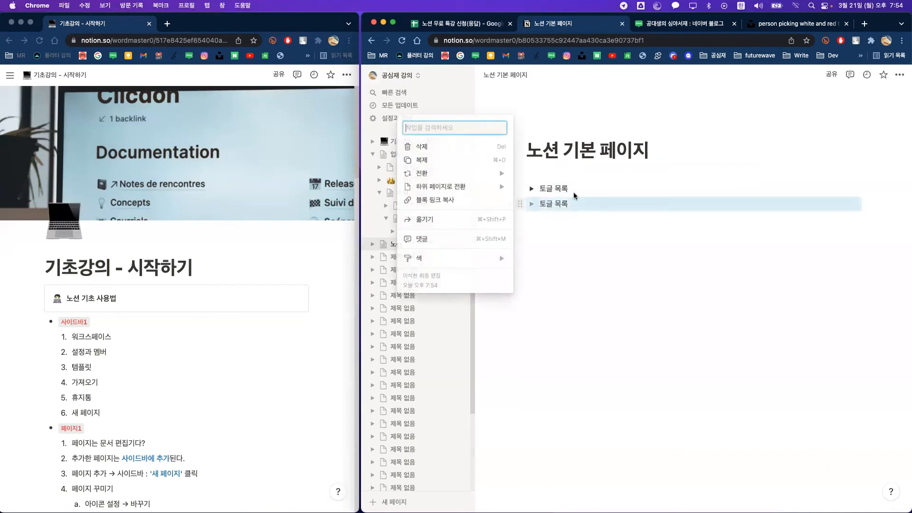
pyautogui.click(474, 148)
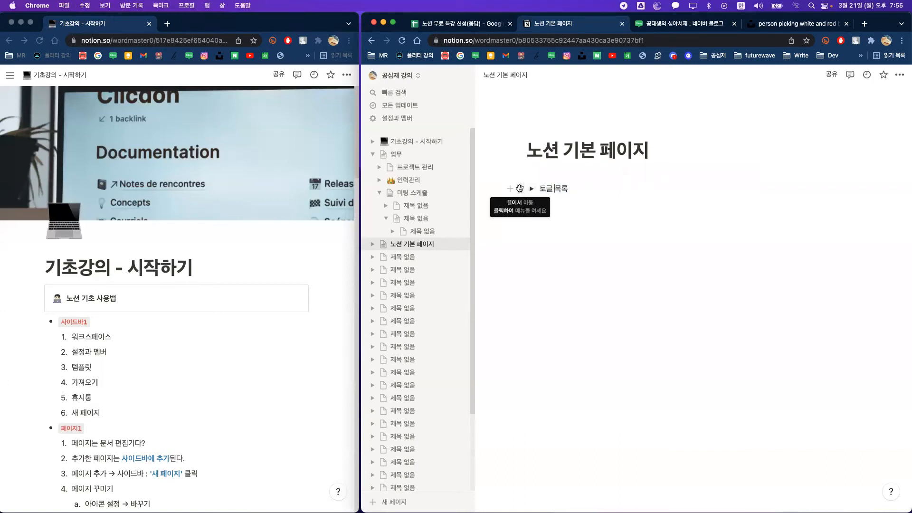
# Step: Insert several empty text lines below the collapsed 토글 목록 toggle
pyautogui.click(550, 201)
pyautogui.press('Return')
pyautogui.press('Return')
pyautogui.press('Return')
pyautogui.press('Return')
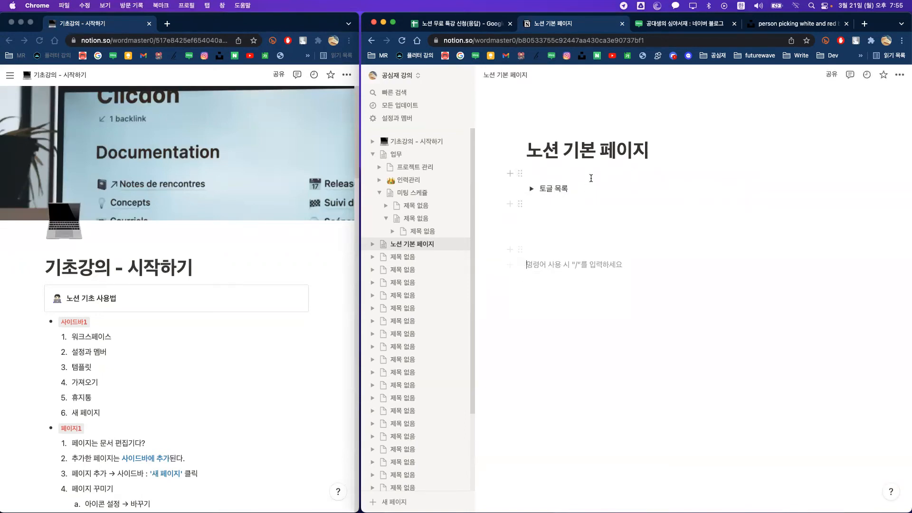
# Step: Duplicate the whole 토글 목록 block, including its nested content, directly below the original
pyautogui.click(537, 190)
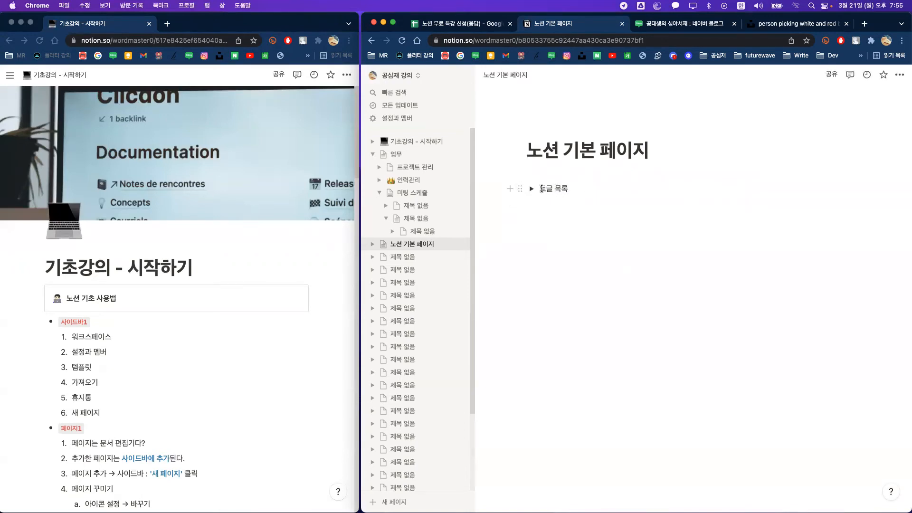
pyautogui.moveTo(541, 189); pyautogui.dragTo(566, 191)
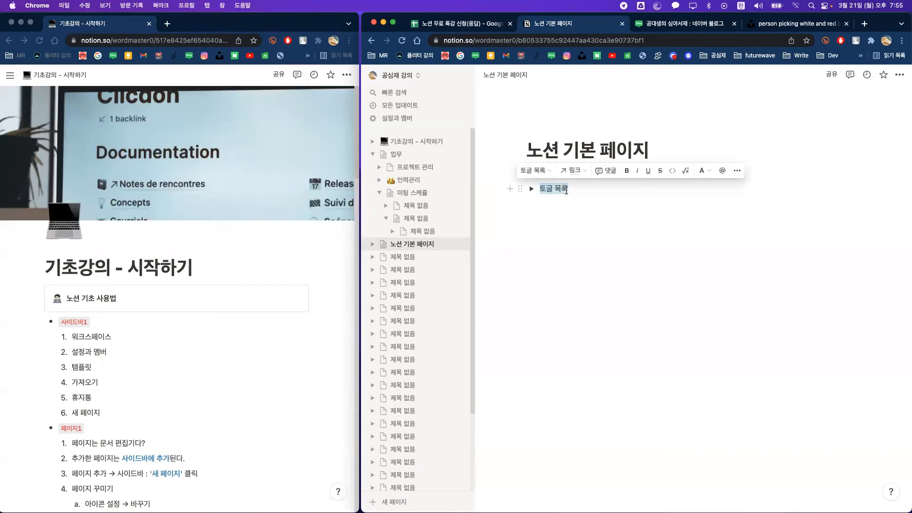
pyautogui.click(565, 189)
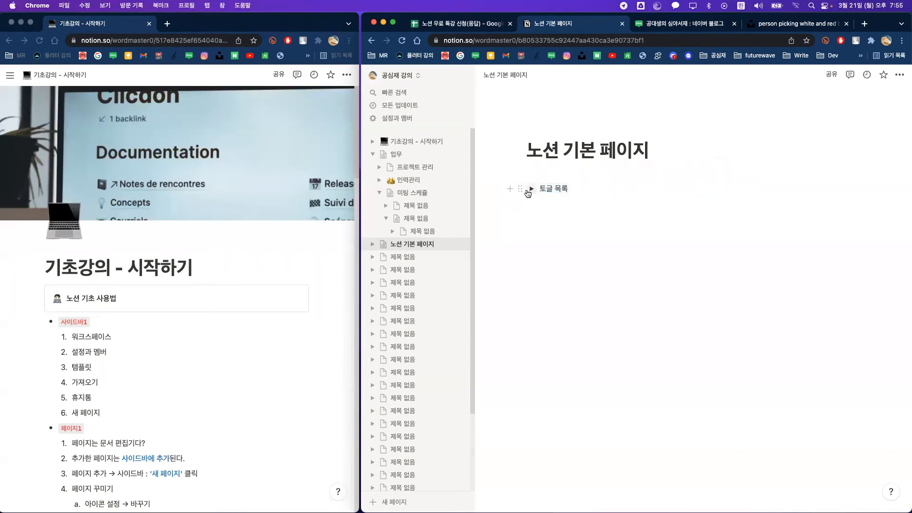
pyautogui.click(521, 189)
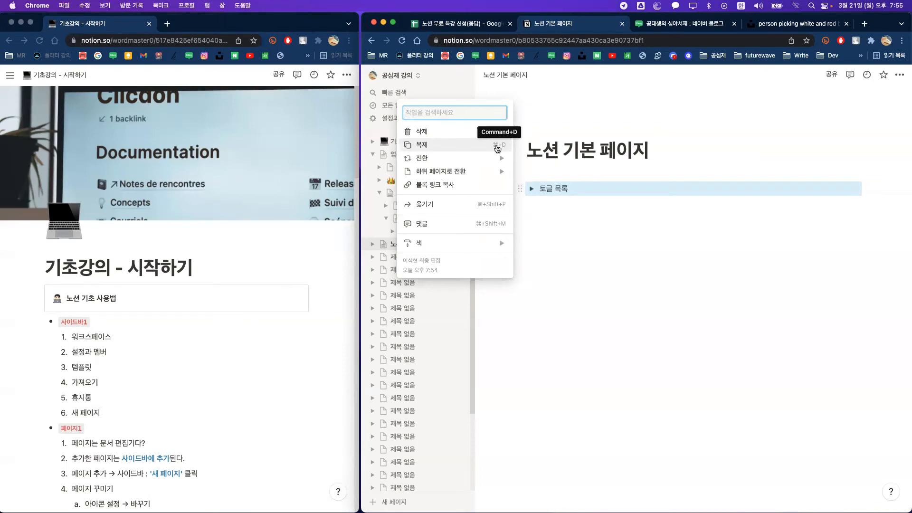
pyautogui.click(448, 150)
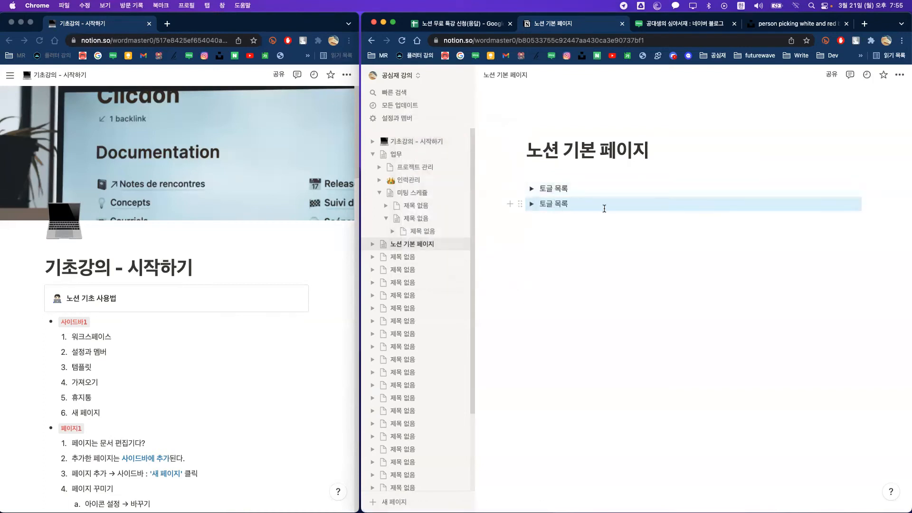
# Step: Expand and collapse the original toggle, and expand its duplicate to compare their nested contents
pyautogui.click(531, 188)
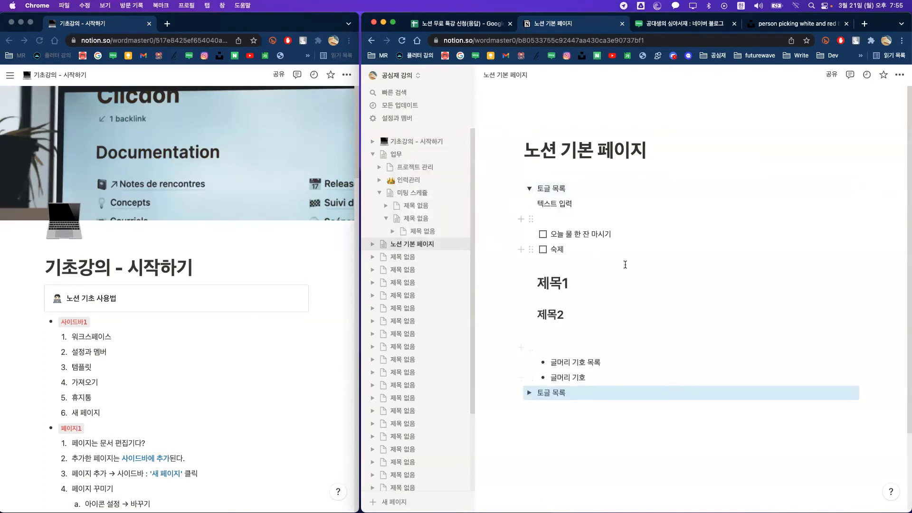
pyautogui.click(531, 189)
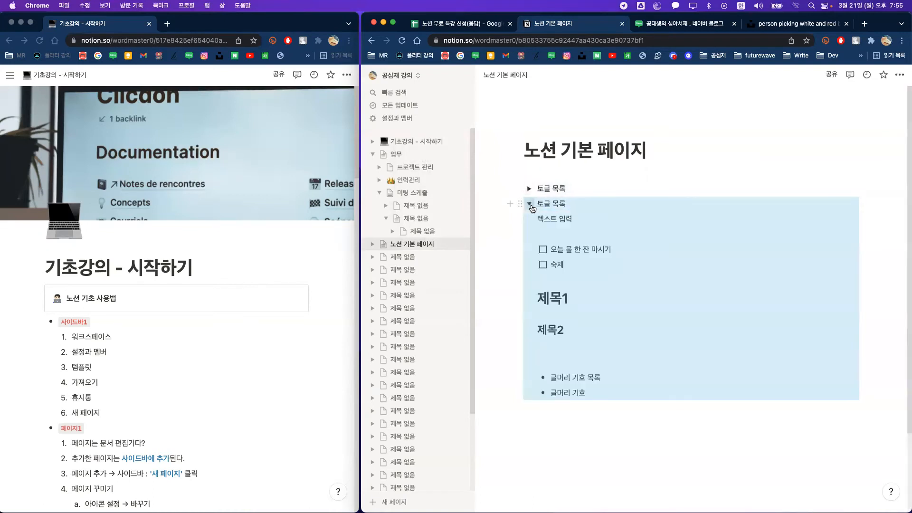
# Step: Collapse the duplicated 토글 목록 toggle, duplicate it again, and collapse the new third copy
pyautogui.click(531, 204)
pyautogui.click(608, 254)
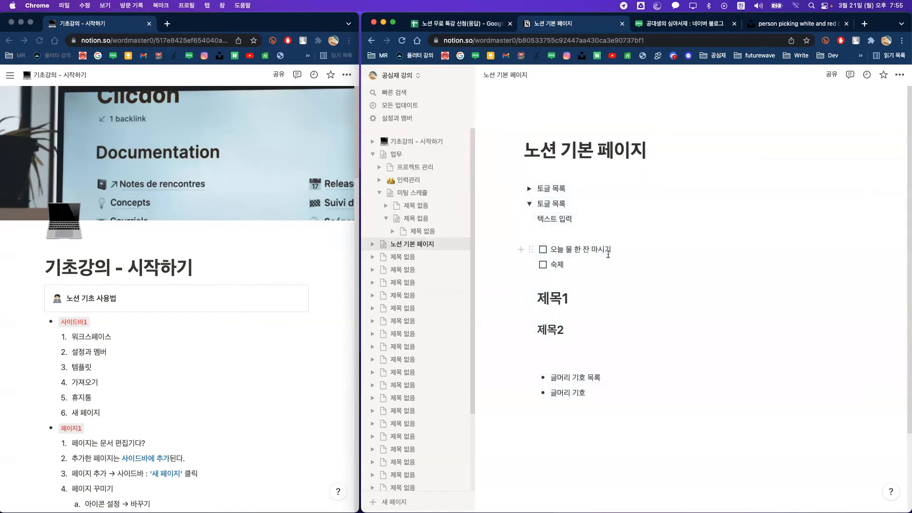
pyautogui.click(529, 203)
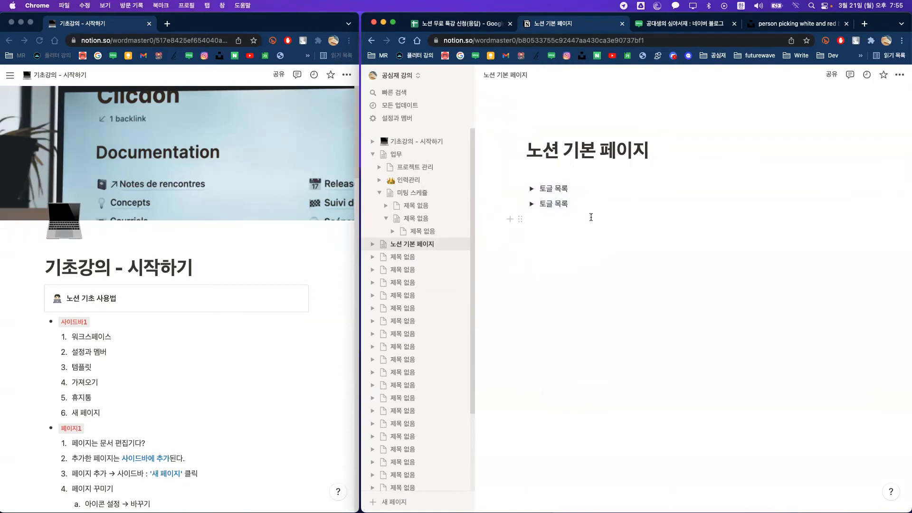
pyautogui.click(520, 203)
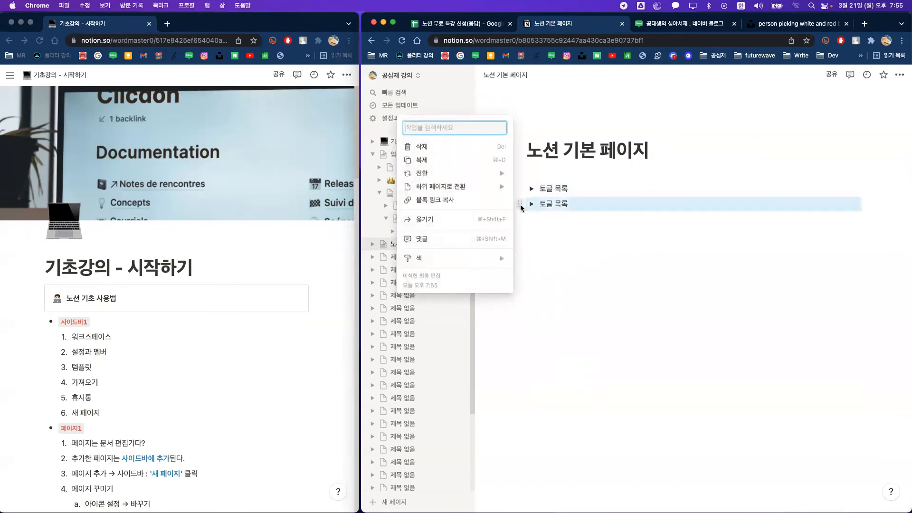
pyautogui.click(449, 169)
pyautogui.click(529, 218)
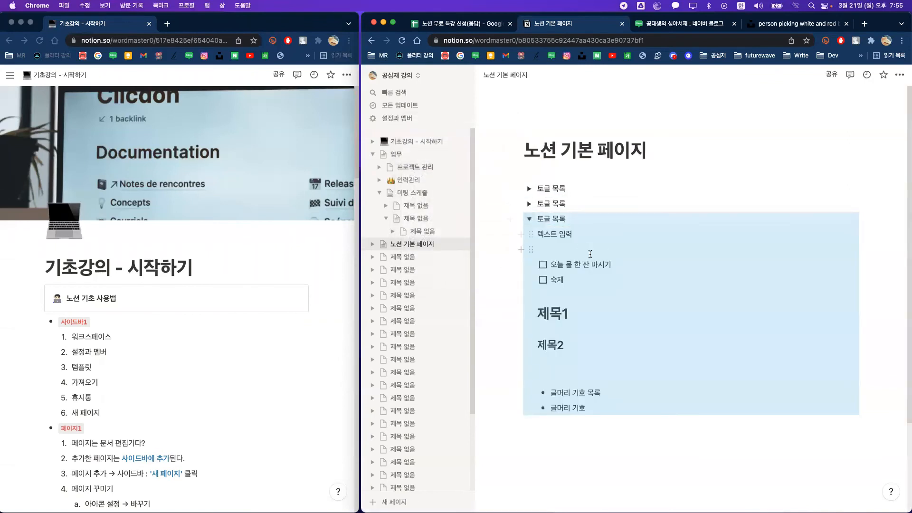
pyautogui.click(589, 253)
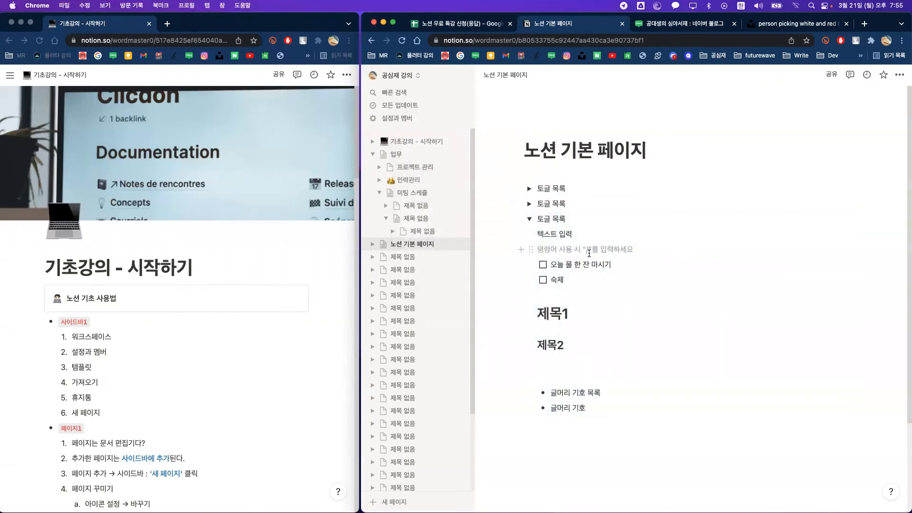
pyautogui.click(530, 219)
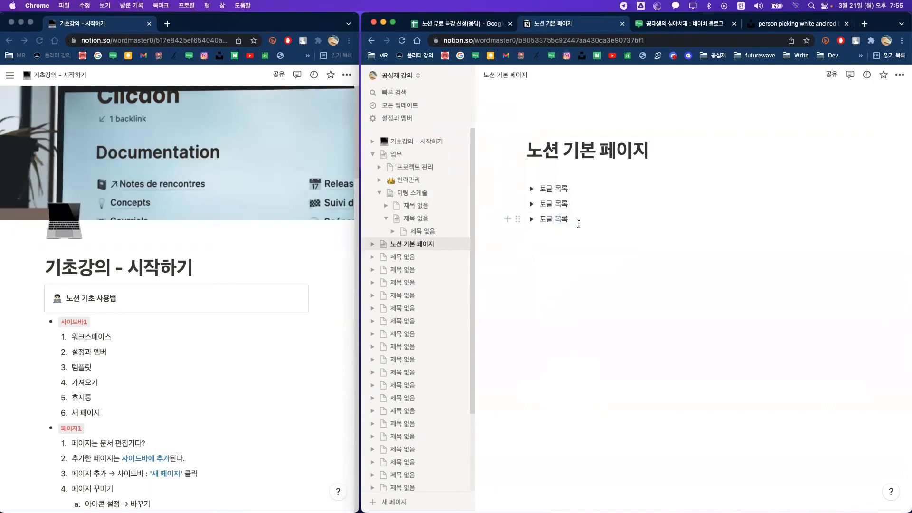
# Step: Select all three collapsed 토글 목록 toggles and duplicate them together
pyautogui.moveTo(578, 224); pyautogui.dragTo(540, 190)
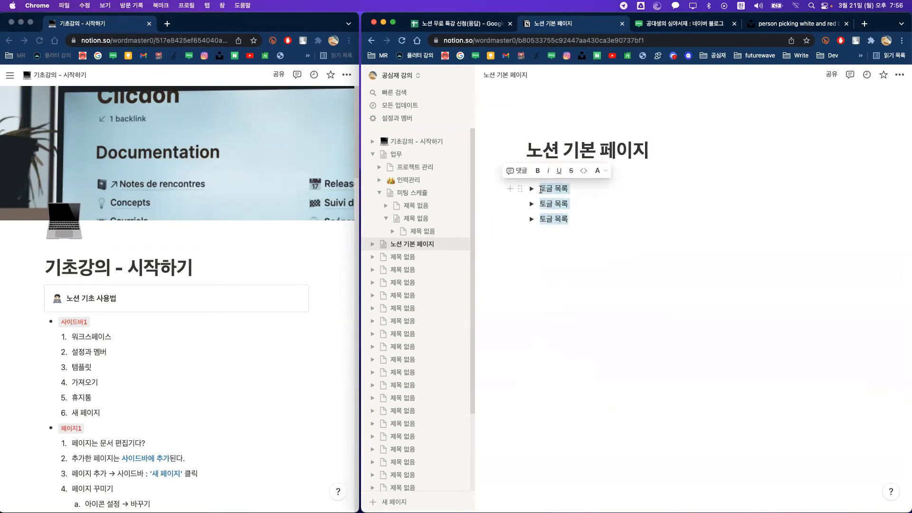
pyautogui.click(520, 189)
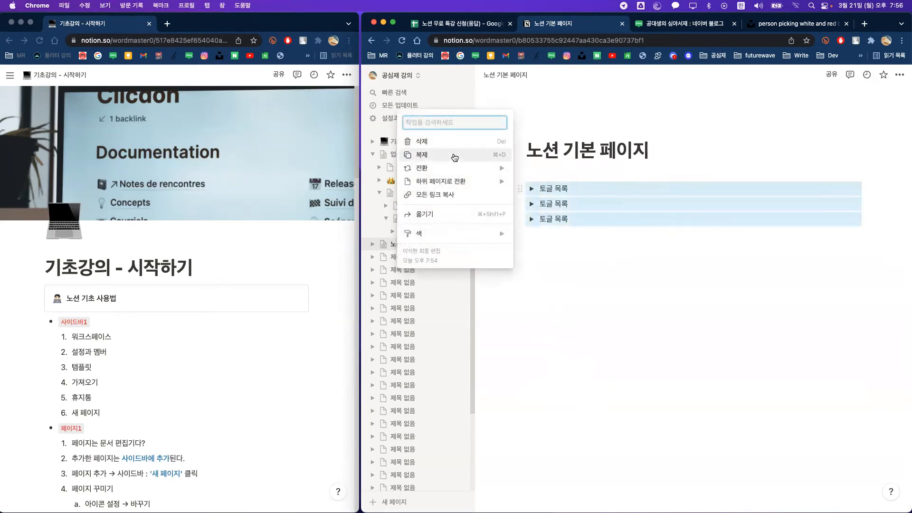
pyautogui.click(454, 155)
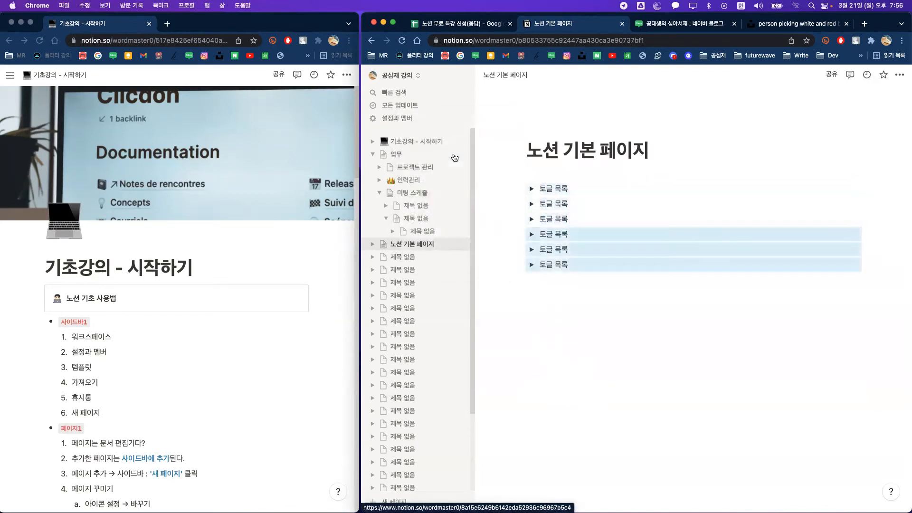
pyautogui.click(584, 265)
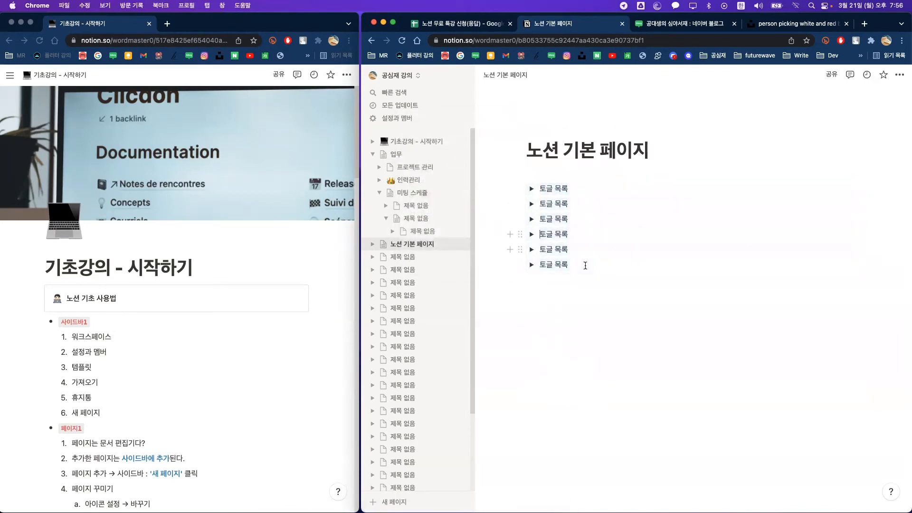
# Step: Select all six 토글 목록 toggles and duplicate them together below the originals
pyautogui.moveTo(583, 268); pyautogui.dragTo(533, 233)
pyautogui.moveTo(523, 185)
pyautogui.mouseDown()
pyautogui.moveTo(548, 188)
pyautogui.moveTo(539, 188)
pyautogui.mouseUp()
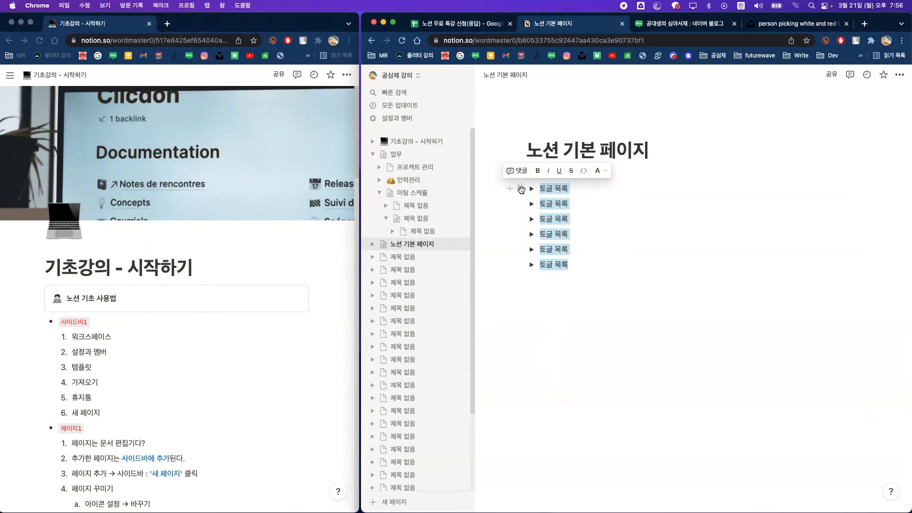
pyautogui.click(520, 189)
pyautogui.click(458, 155)
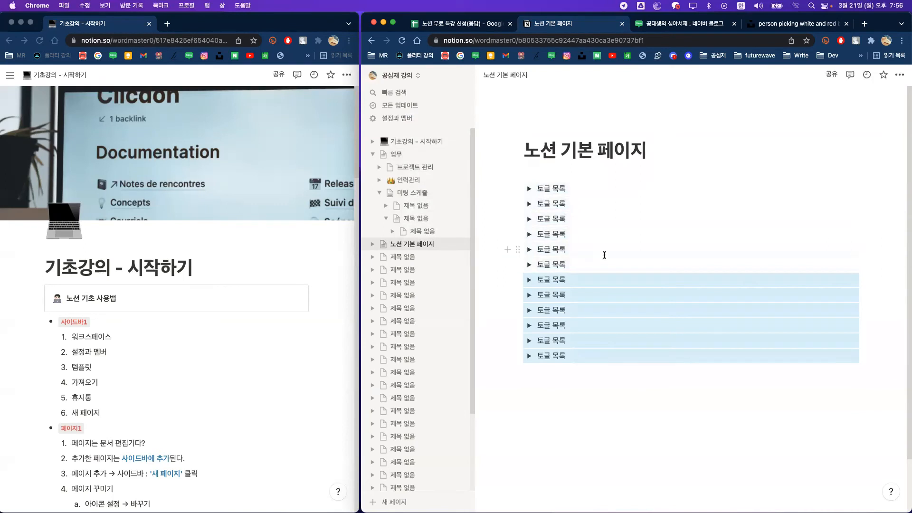
pyautogui.moveTo(622, 362); pyautogui.dragTo(537, 264)
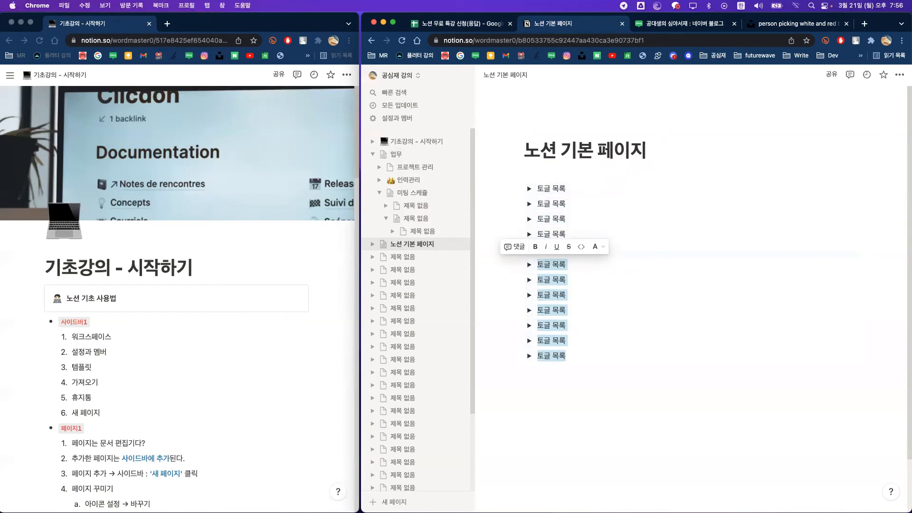
pyautogui.click(599, 355)
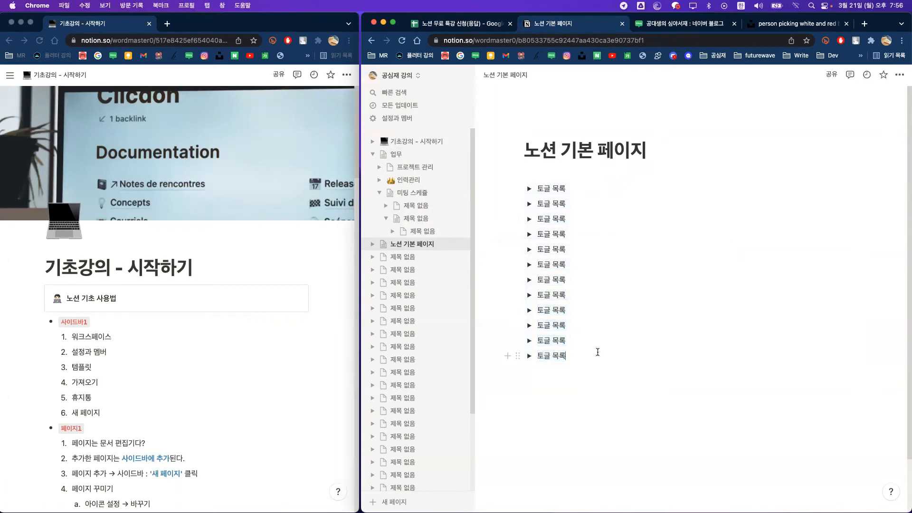
# Step: Delete all the copied toggles below the first 토글 목록 and turn the leftover empty toggle into plain text
pyautogui.moveTo(597, 351); pyautogui.dragTo(539, 201)
pyautogui.press('BackSpace')
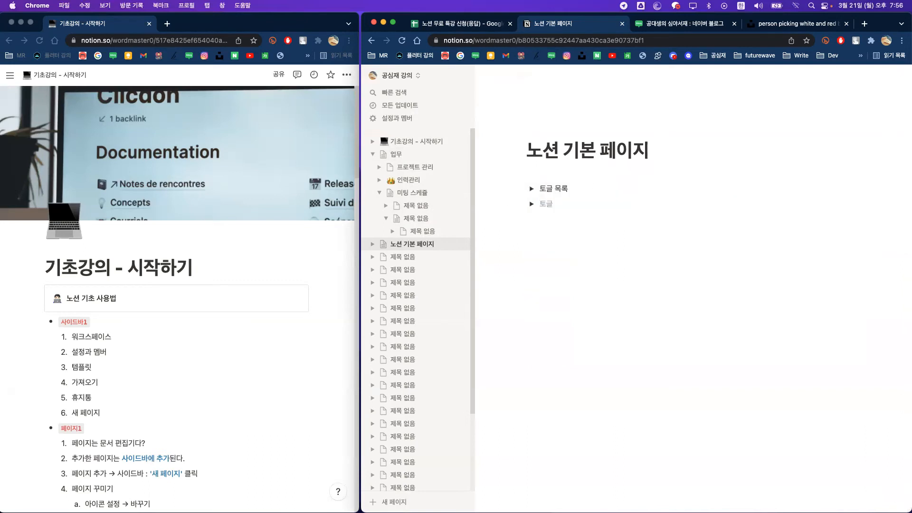
pyautogui.press('BackSpace')
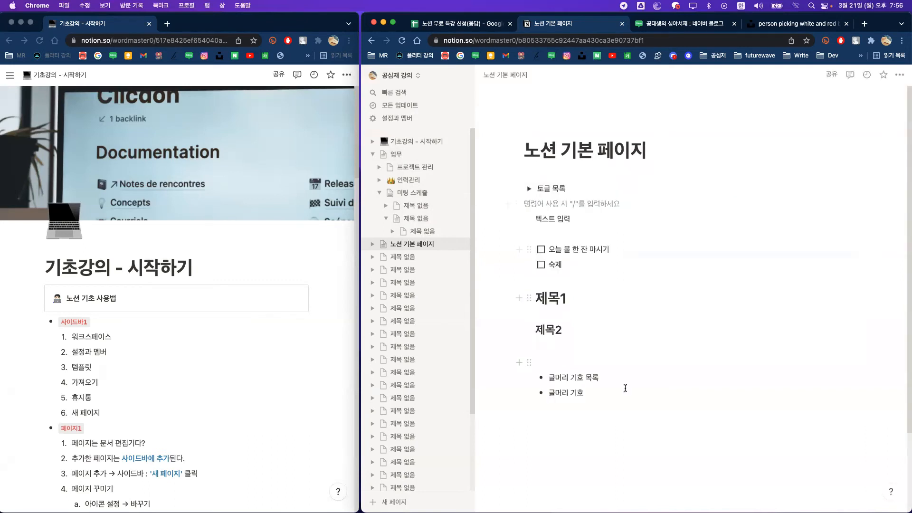
# Step: Delete the leftover copied contents, from 텍스트 입력 through 글머리 기호, below the collapsed original toggle
pyautogui.moveTo(625, 387); pyautogui.dragTo(544, 285)
pyautogui.click(529, 189)
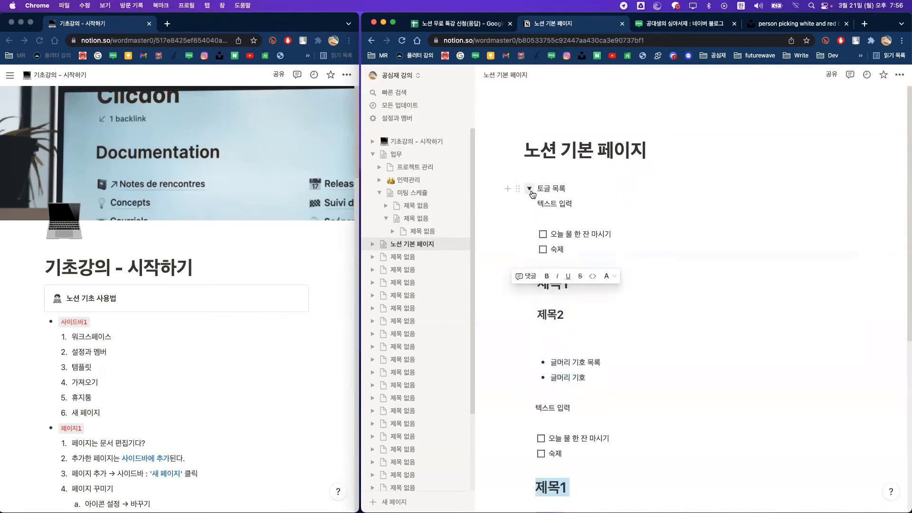
pyautogui.click(529, 189)
pyautogui.click(562, 360)
pyautogui.moveTo(594, 395); pyautogui.dragTo(536, 217)
pyautogui.press('BackSpace')
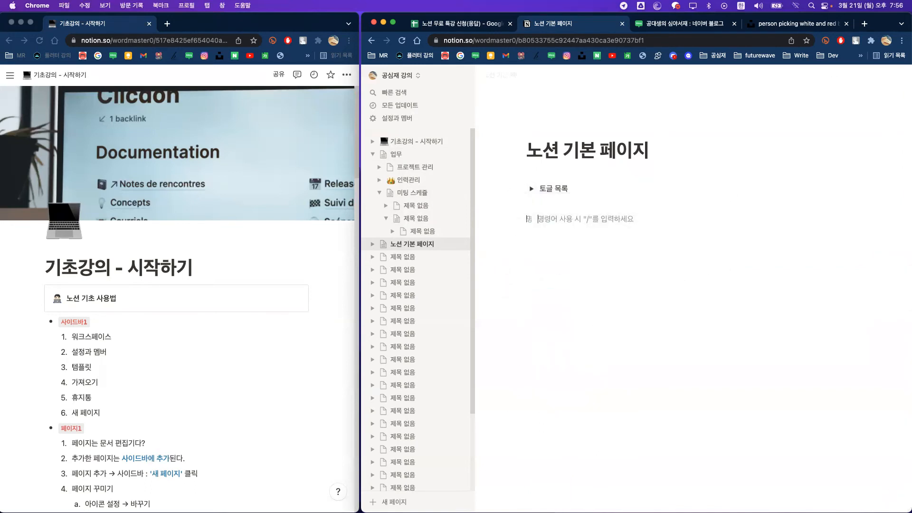
# Step: Insert a numbered list (번호 매기기 목록) block directly below the 토글 목록 toggle
pyautogui.write('/')
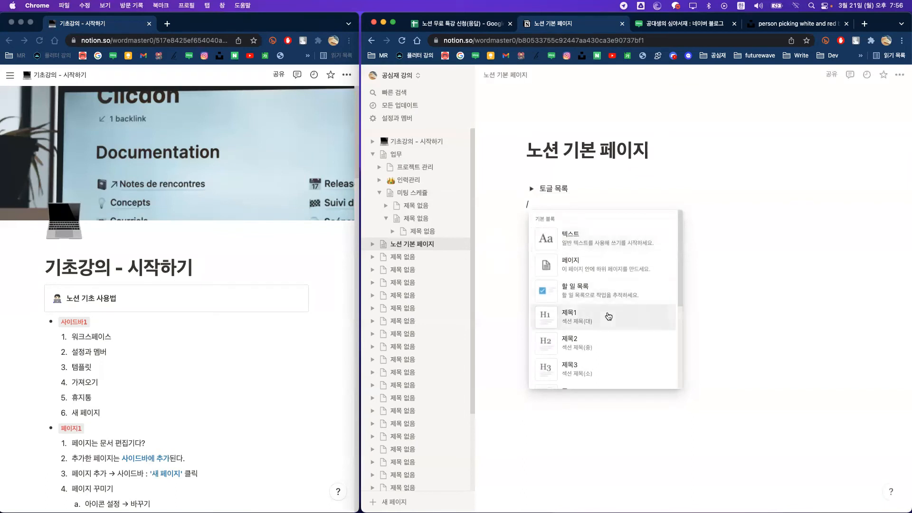
pyautogui.scroll(-2, 608, 316)
pyautogui.scroll(-1, 608, 317)
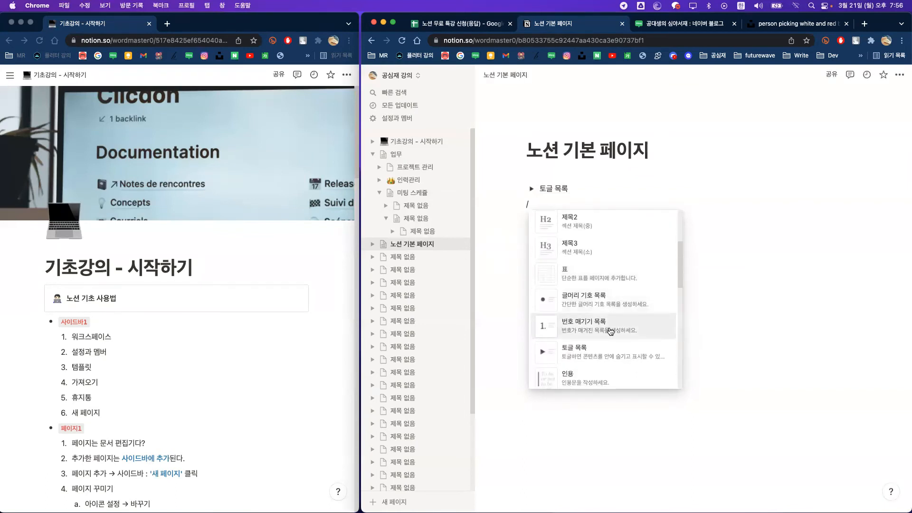
pyautogui.click(611, 330)
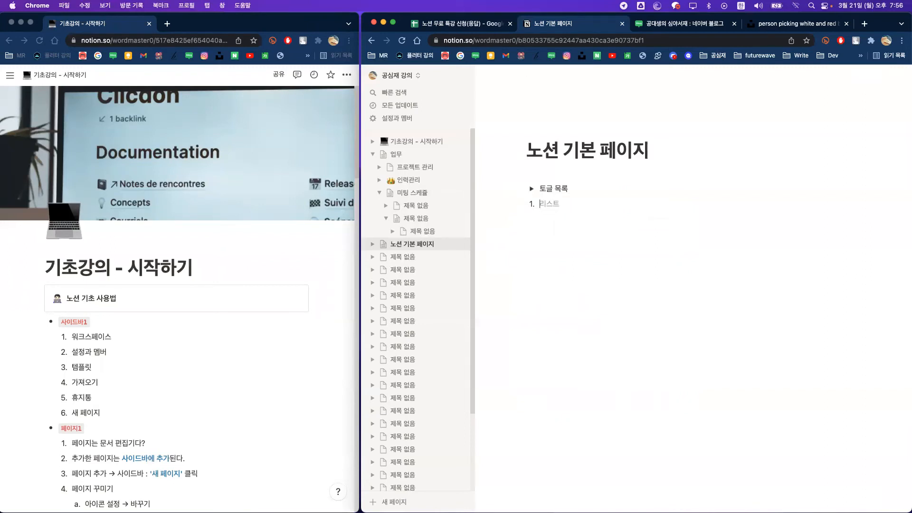
# Step: Fill the numbered list with the four items 번호1, 번호2, 번호3 and 번호4
pyautogui.write('이')
pyautogui.press('BackSpace')
pyautogui.write('번호1')
pyautogui.press('Return')
pyautogui.write('번호2')
pyautogui.press('Return')
pyautogui.write('번호3')
pyautogui.press('Return')
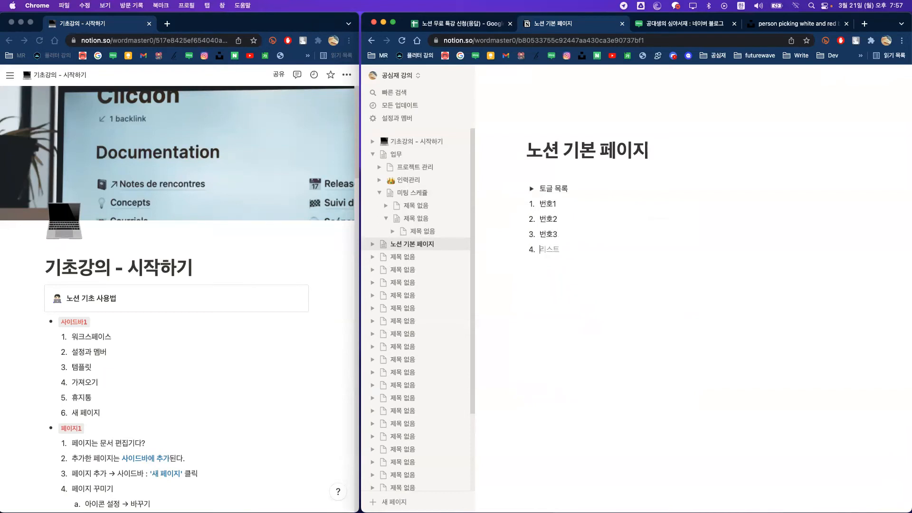
pyautogui.write('번호4')
# Step: Indent 번호2 one level under 번호1, outdent it, and indent it again
pyautogui.click(572, 218)
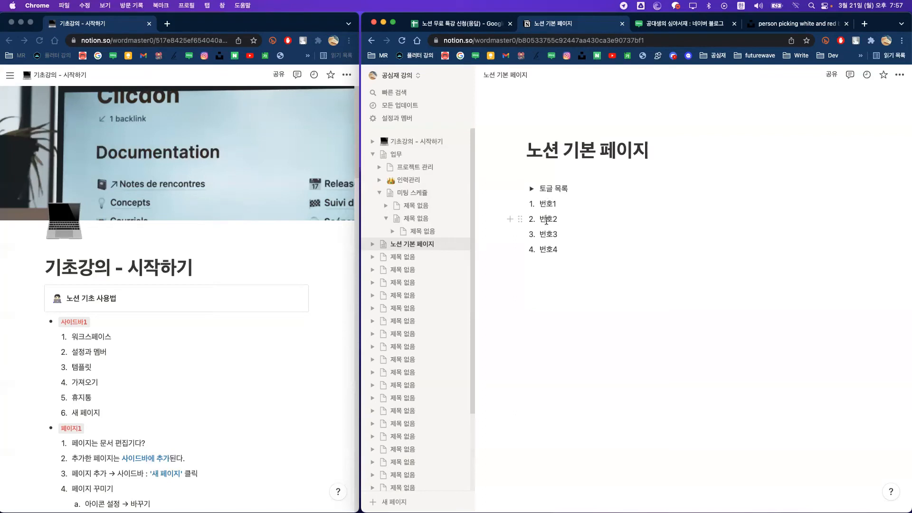
pyautogui.press('Tab')
pyautogui.hotkey('shift', 'Tab')
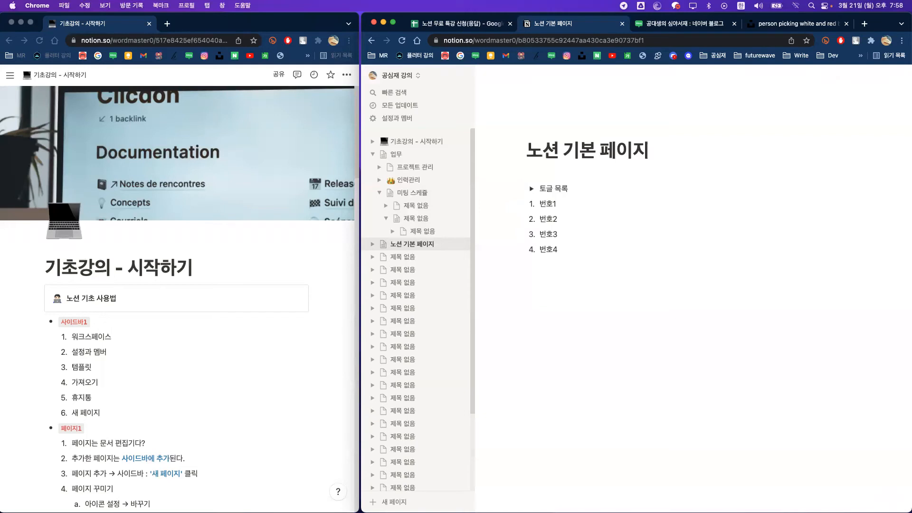
pyautogui.press('Tab')
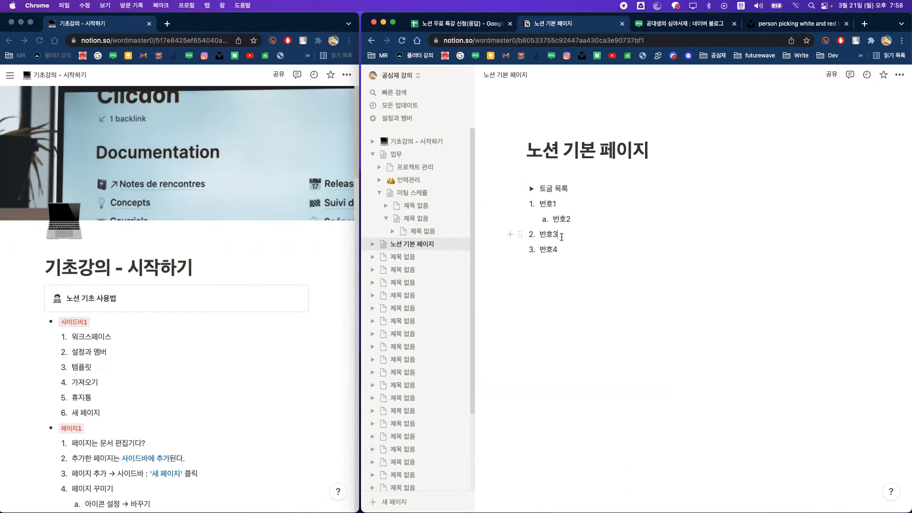
# Step: Nest 번호3 one level under 번호2 and add the item 번호5 below it at the same level
pyautogui.press('Tab')
pyautogui.press('Tab')
pyautogui.press('Return')
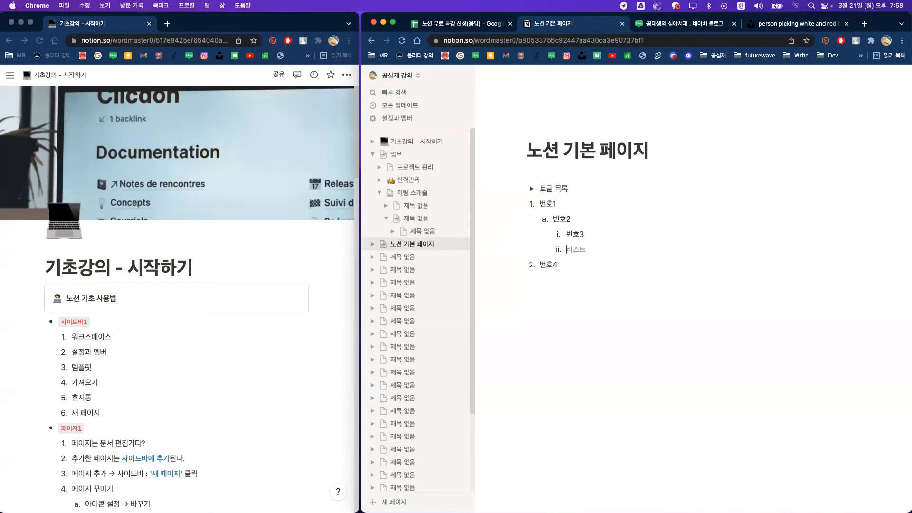
pyautogui.write('베호5')
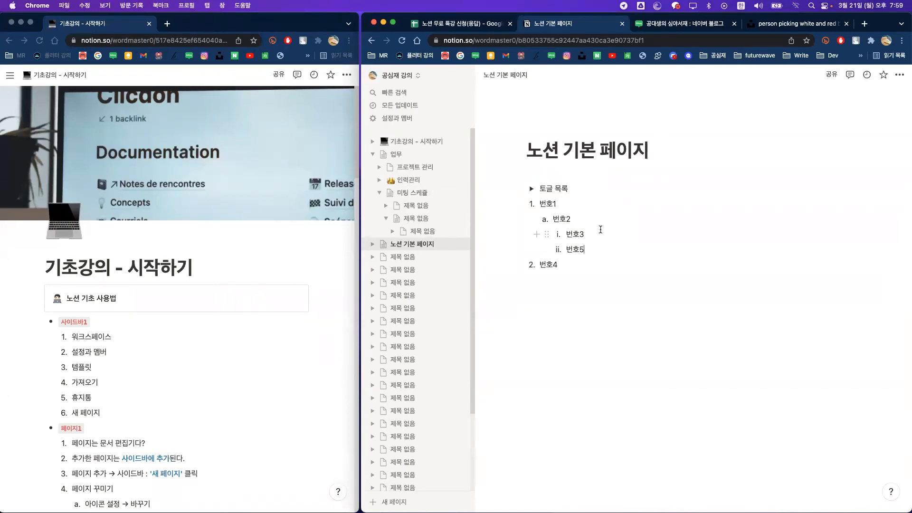
# Step: Outdent 번호5 one level, and indent it again until it is nested under 번호3
pyautogui.click(596, 252)
pyautogui.hotkey('shift', 'Tab')
pyautogui.press('Tab')
pyautogui.press('Tab')
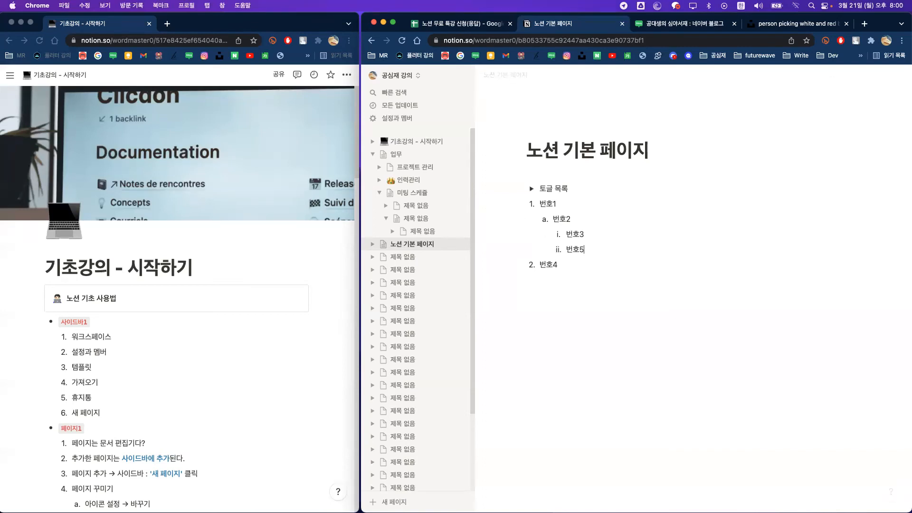
# Step: Outdent 번호2 together with its nested 번호3 and 번호5 to the top list level
pyautogui.moveTo(609, 250); pyautogui.dragTo(552, 218)
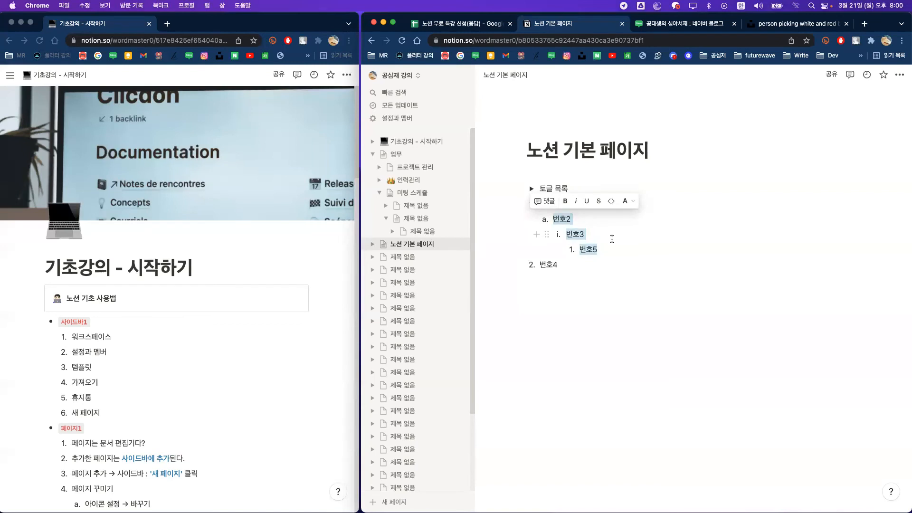
pyautogui.hotkey('shift', 'Tab')
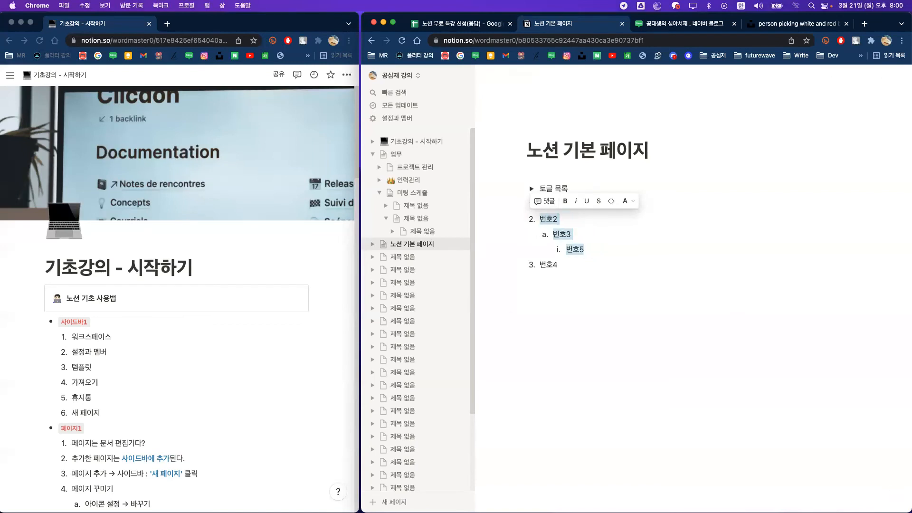
pyautogui.click(682, 249)
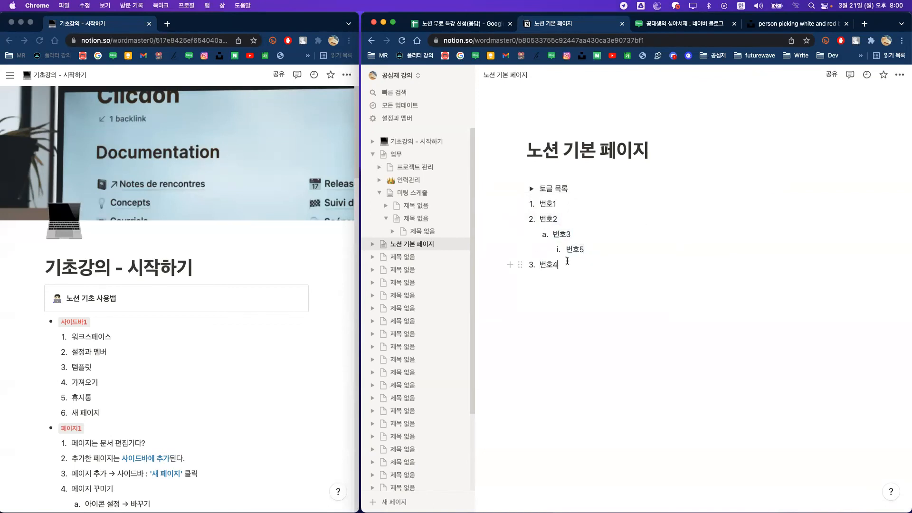
# Step: Indent 번호2 through 번호4 together one level under 번호1, and outdent 번호3 with its nested 번호5 by one level
pyautogui.moveTo(591, 265); pyautogui.dragTo(539, 219)
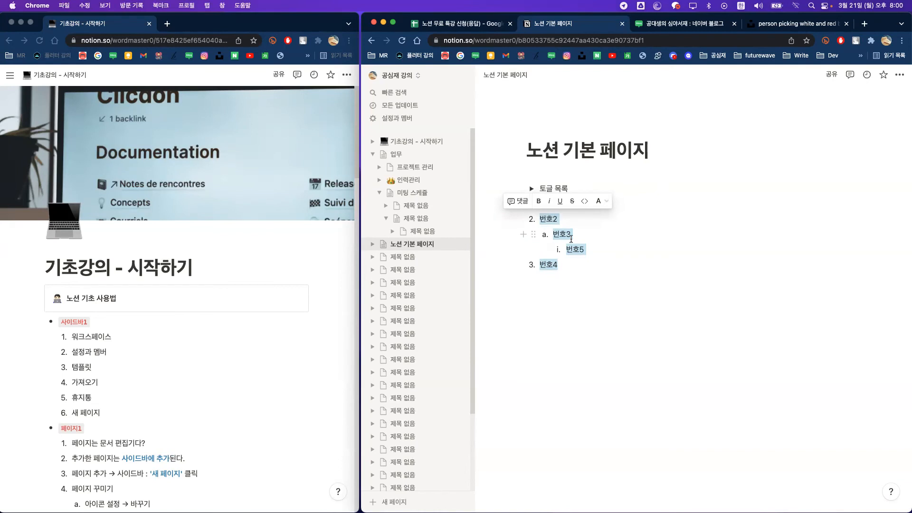
pyautogui.press('Tab')
pyautogui.click(635, 244)
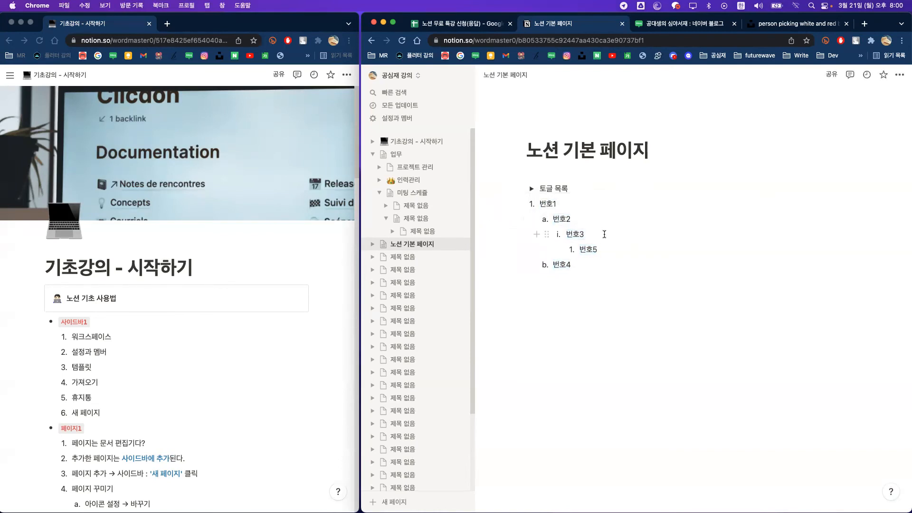
pyautogui.moveTo(614, 250); pyautogui.dragTo(566, 233)
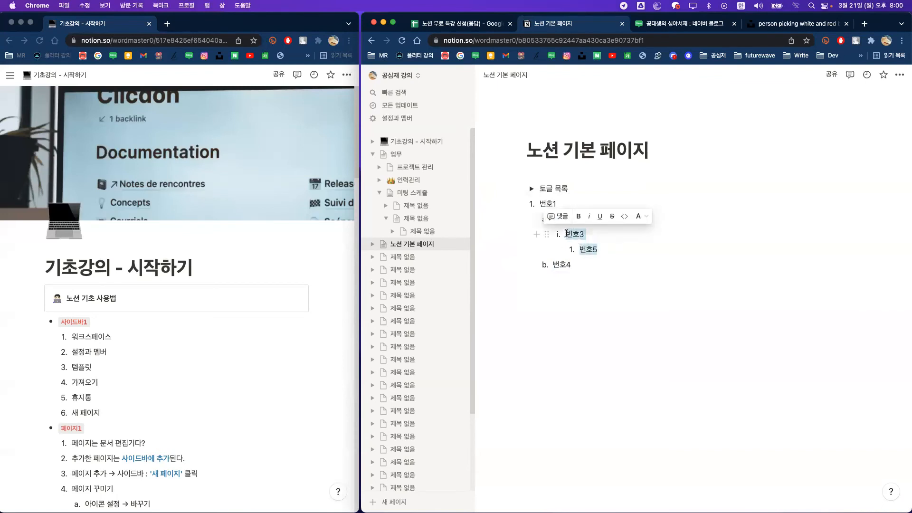
pyautogui.hotkey('shift', 'Tab')
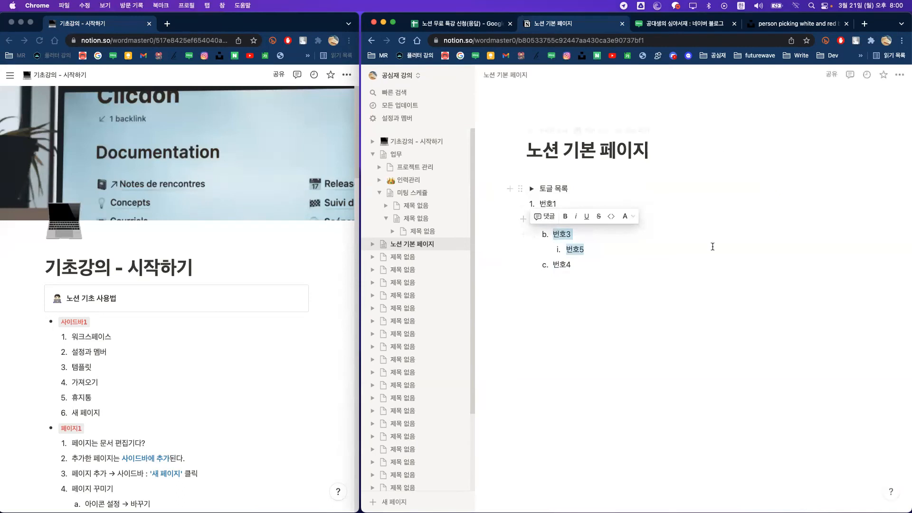
# Step: Outdent 번호5 step by step until it sits at the top level of the numbered list
pyautogui.click(712, 251)
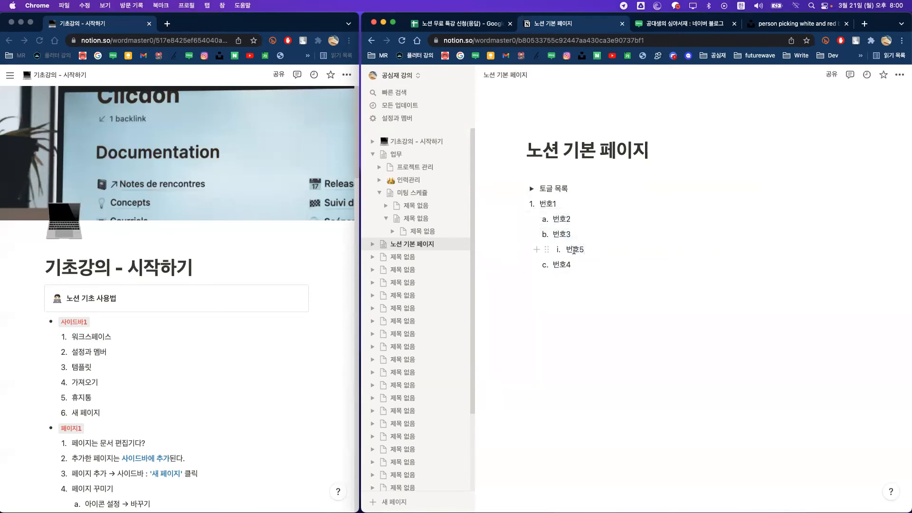
pyautogui.press('Tab')
pyautogui.hotkey('shift', 'Tab')
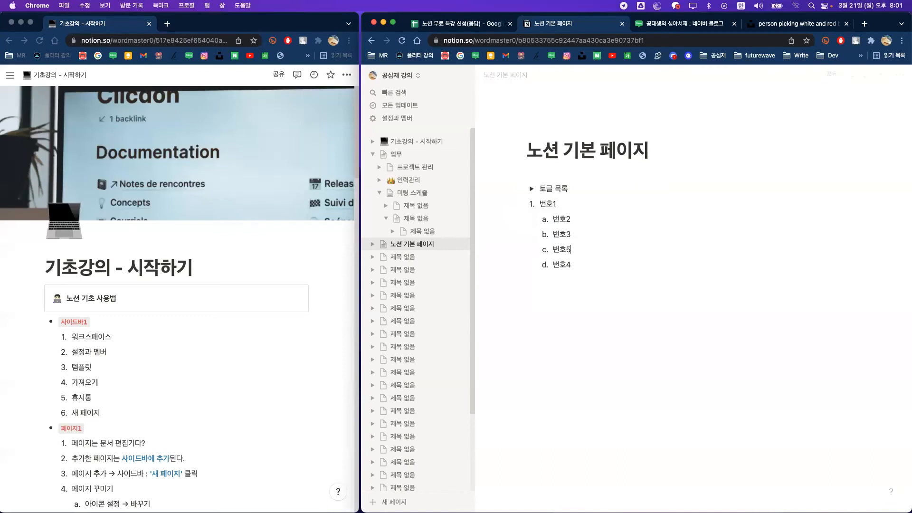
pyautogui.hotkey('shift', 'Tab')
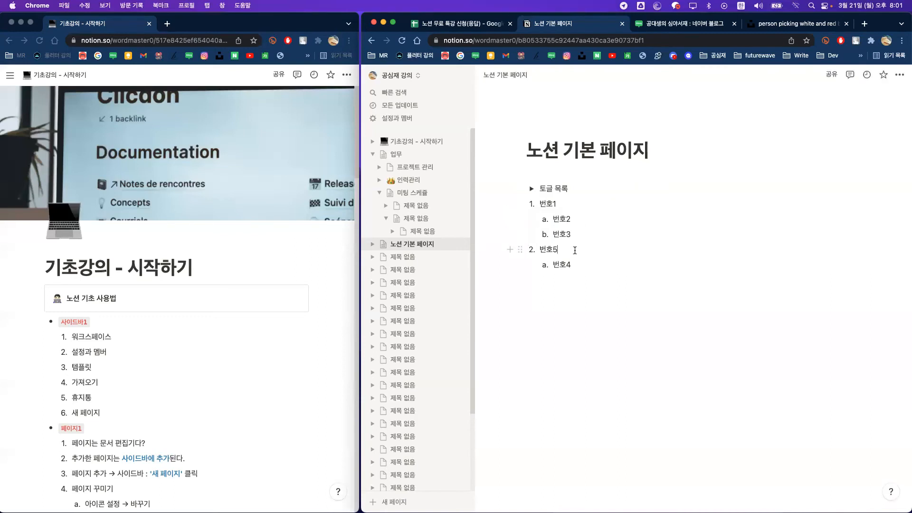
# Step: Outdent 번호3, 번호2 and 번호4 so each of them sits at the top list level
pyautogui.click(572, 234)
pyautogui.hotkey('shift', 'Tab')
pyautogui.click(580, 217)
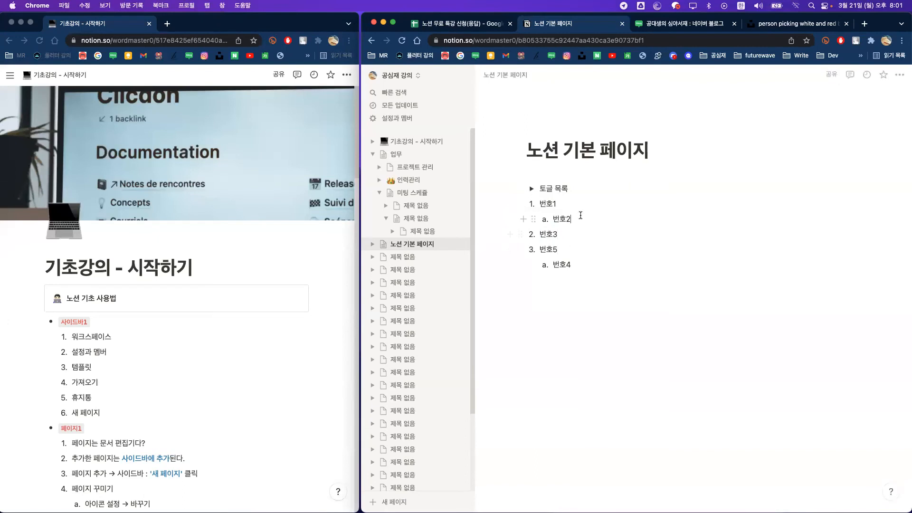
pyautogui.hotkey('shift', 'Tab')
pyautogui.click(586, 264)
pyautogui.hotkey('shift', 'Tab')
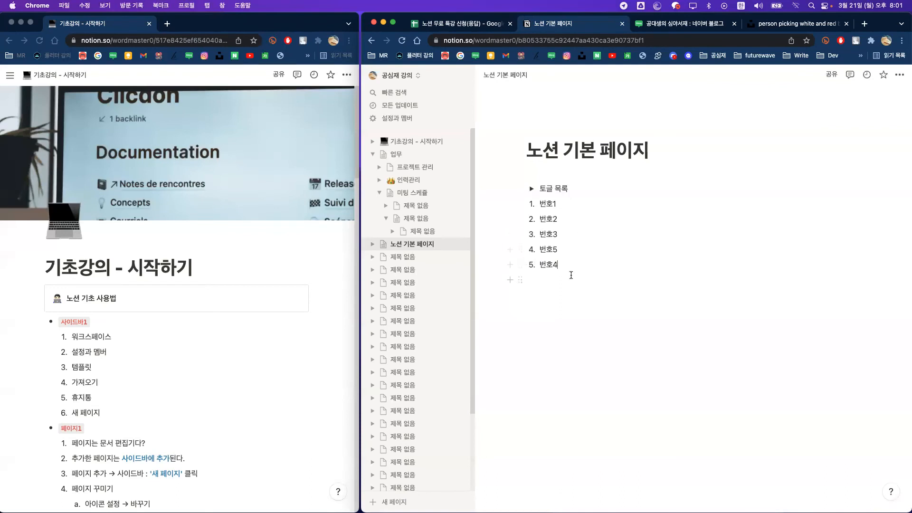
# Step: Indent 번호2, 번호3, 번호5 and 번호4 together one level under 번호1
pyautogui.moveTo(570, 275); pyautogui.dragTo(551, 217)
pyautogui.press('Tab')
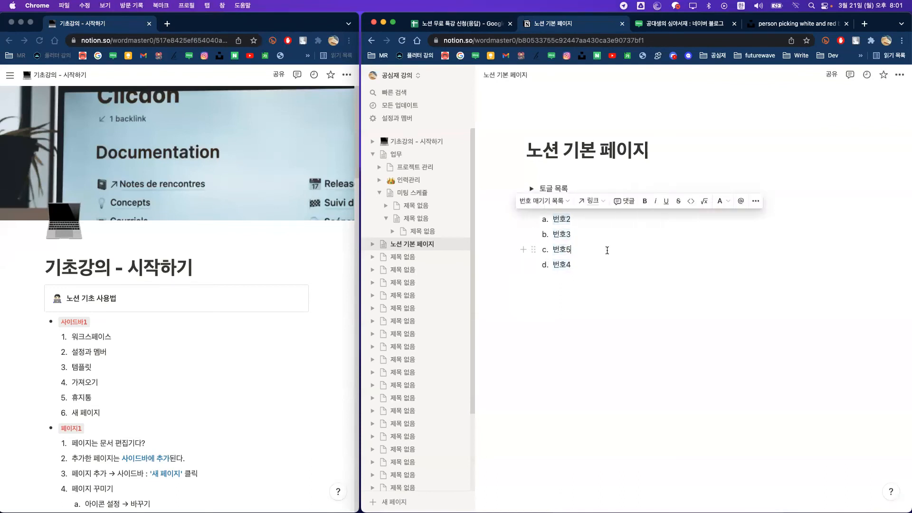
pyautogui.click(606, 250)
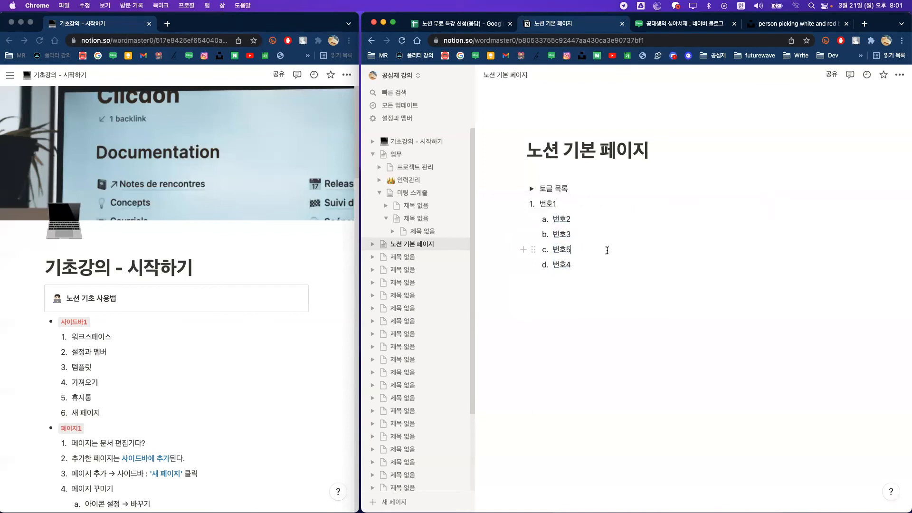
# Step: End the numbered list after 번호4 and add an empty, unindented text block below it
pyautogui.click(683, 269)
pyautogui.press('Return')
pyautogui.press('Return')
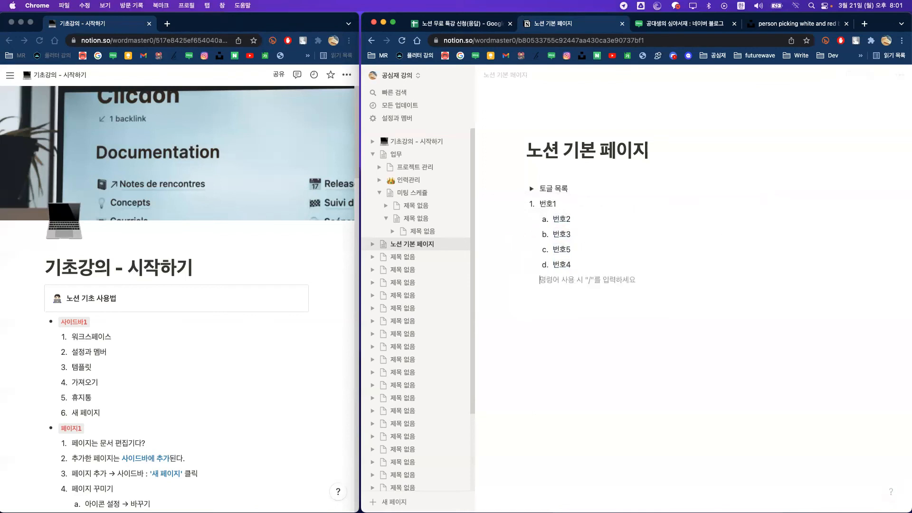
pyautogui.press('Return')
pyautogui.hotkey('shift', 'Tab')
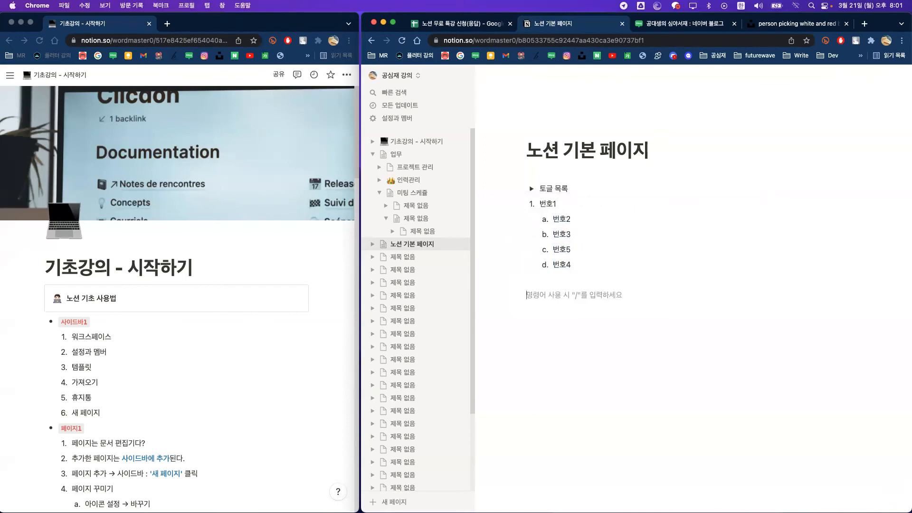
# Step: Insert a 인용 (quote) block in the empty line below the numbered list
pyautogui.write('/')
pyautogui.scroll(-5, 649, 351)
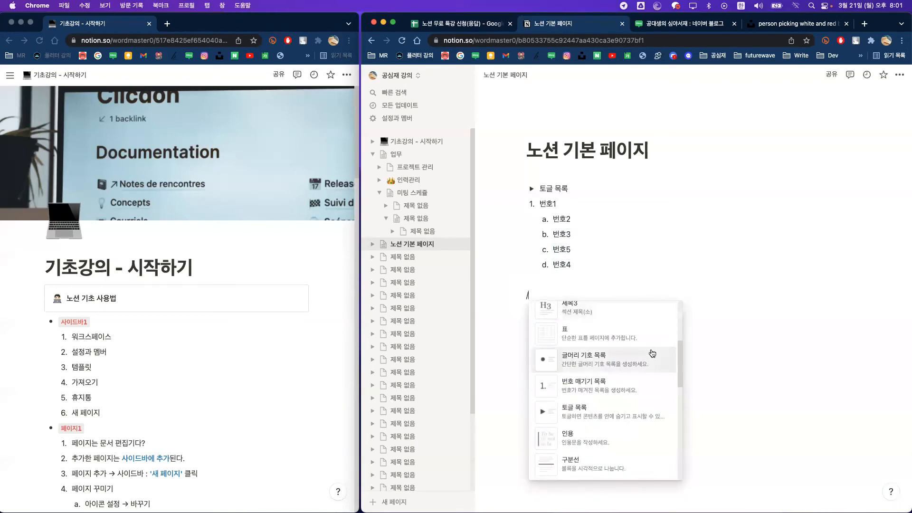
pyautogui.scroll(-2, 651, 355)
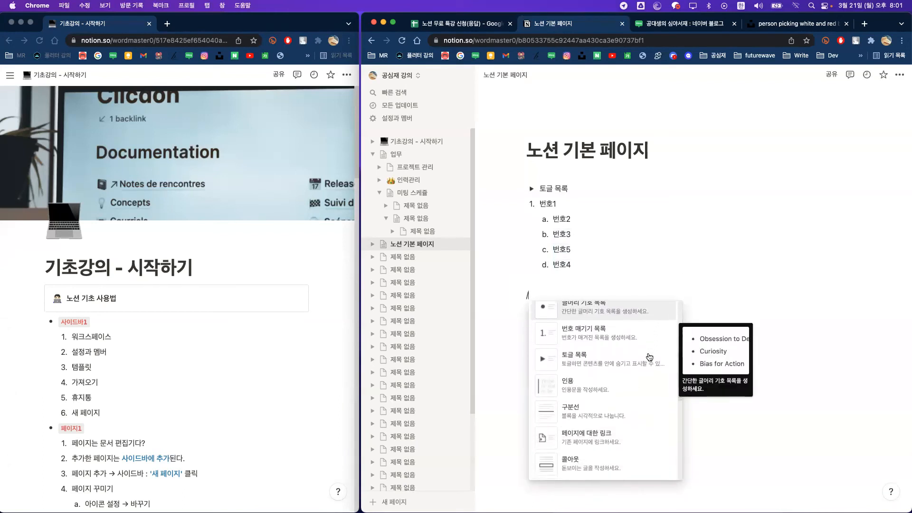
pyautogui.scroll(2, 649, 356)
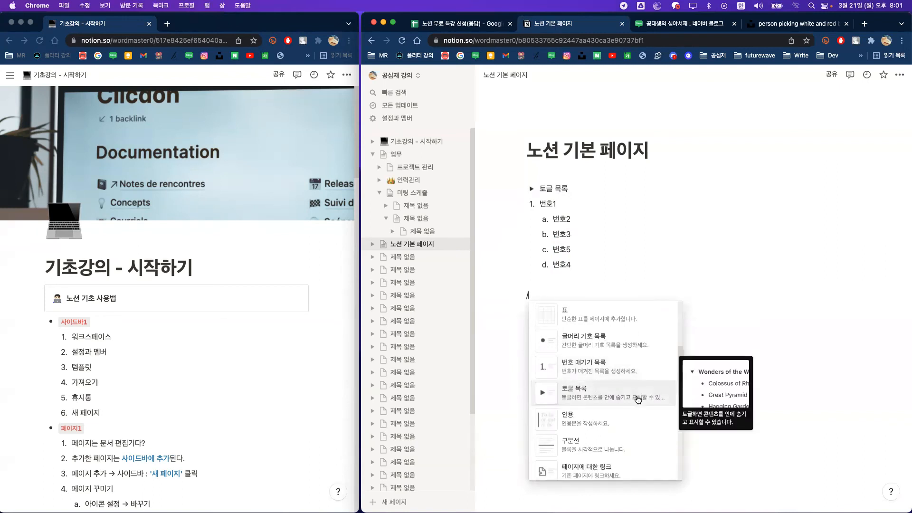
pyautogui.scroll(-2, 637, 399)
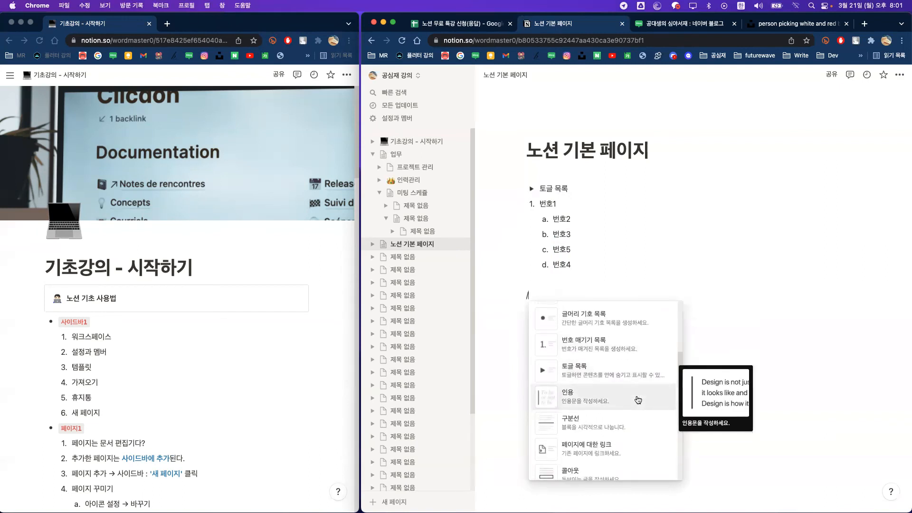
pyautogui.scroll(-1, 638, 400)
pyautogui.click(630, 378)
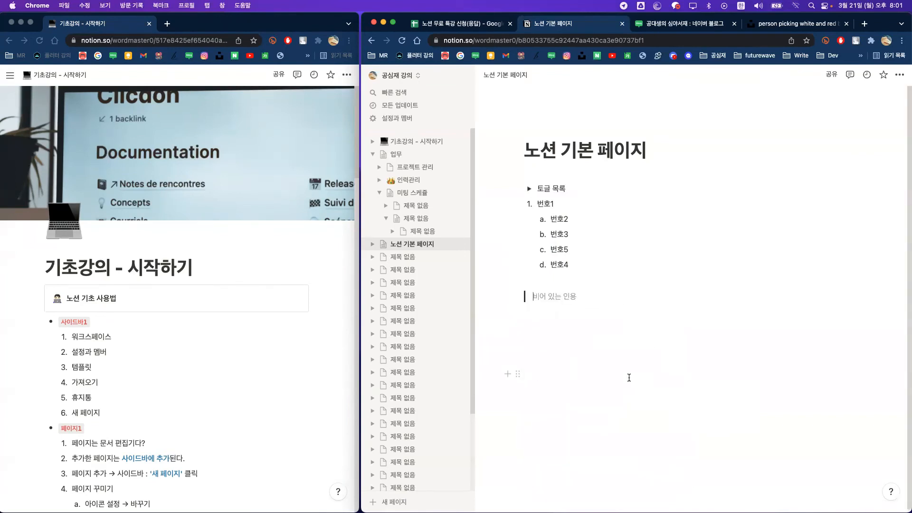
# Step: Look briefly at the Naver blog editor, return to the Notion page and write 책 속에 있는 문장 표현 in the quote block
pyautogui.click(688, 28)
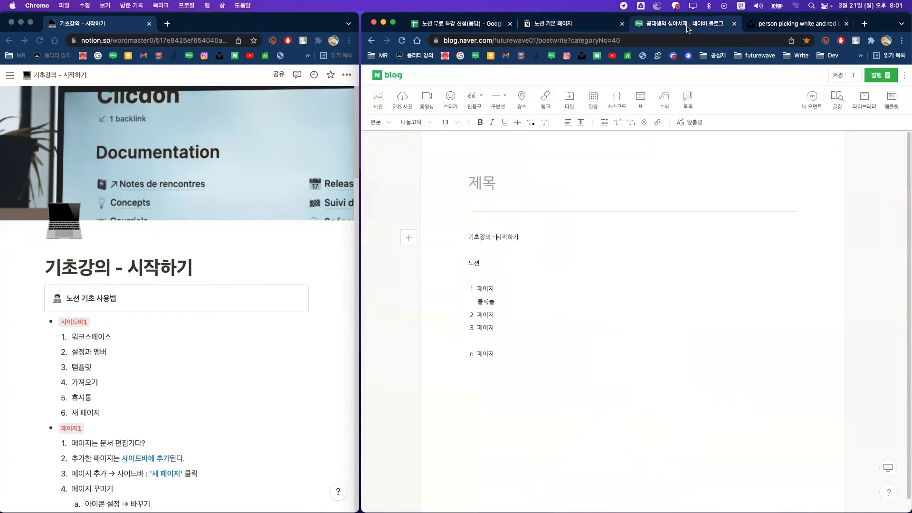
pyautogui.click(585, 24)
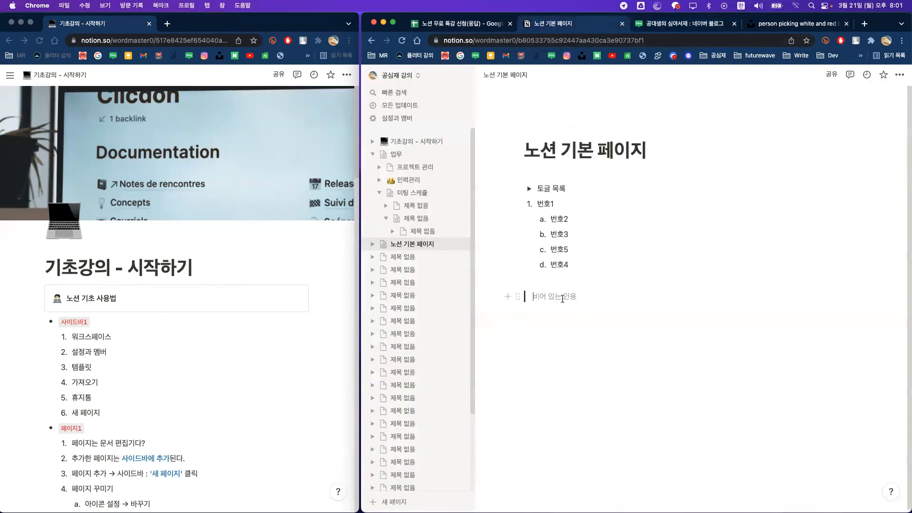
pyautogui.write('책 속에')
pyautogui.write('있는 문장')
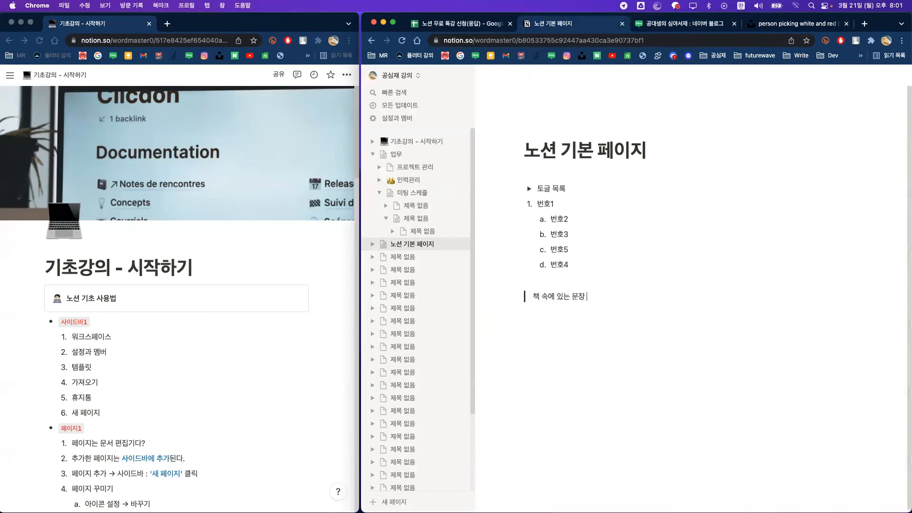
pyautogui.write(' 표현')
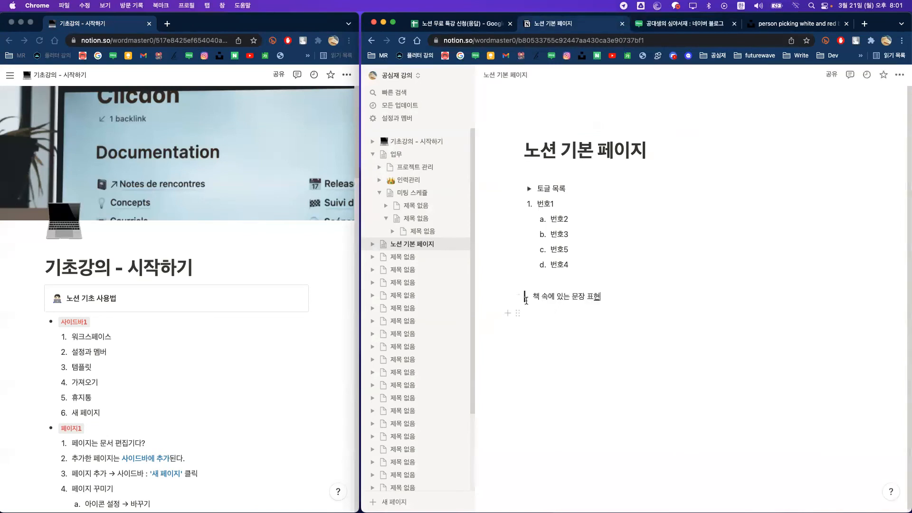
pyautogui.press('Return')
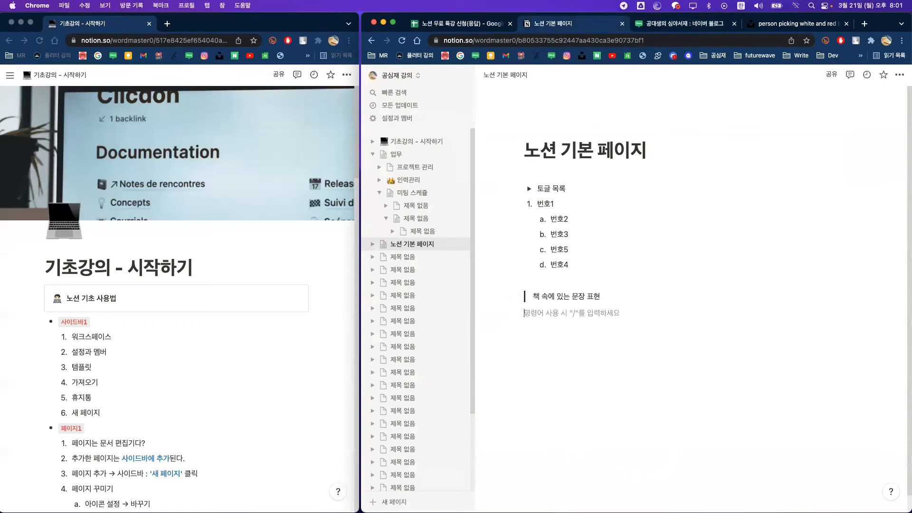
# Step: Insert a 구분선 (divider) directly below the quote block
pyautogui.write('/')
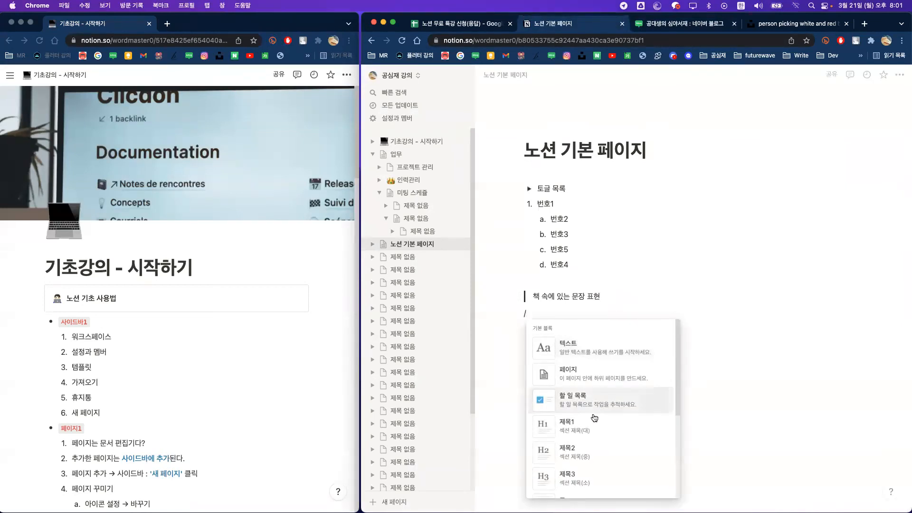
pyautogui.scroll(-4, 595, 427)
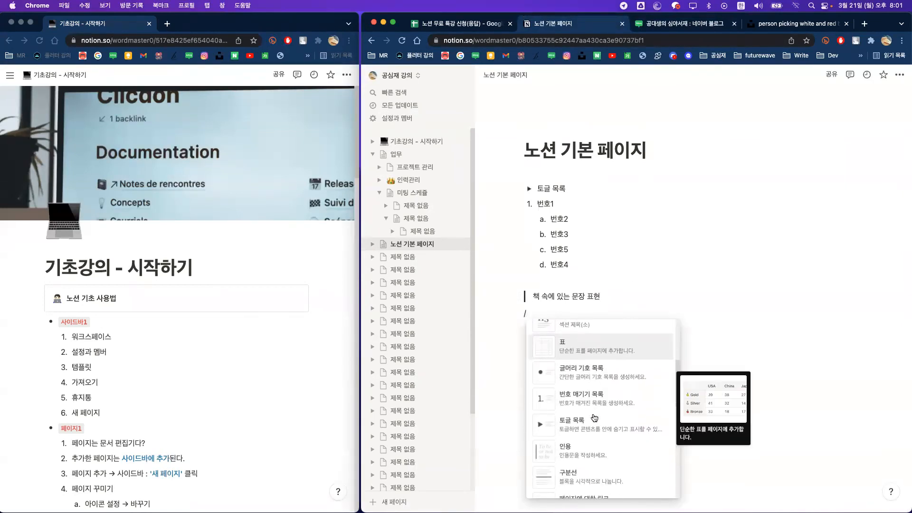
pyautogui.scroll(-1, 597, 447)
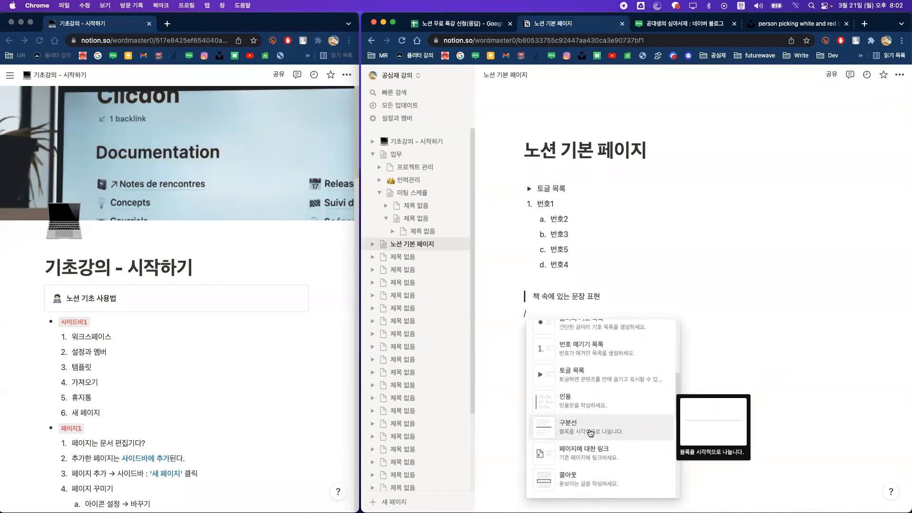
pyautogui.click(590, 432)
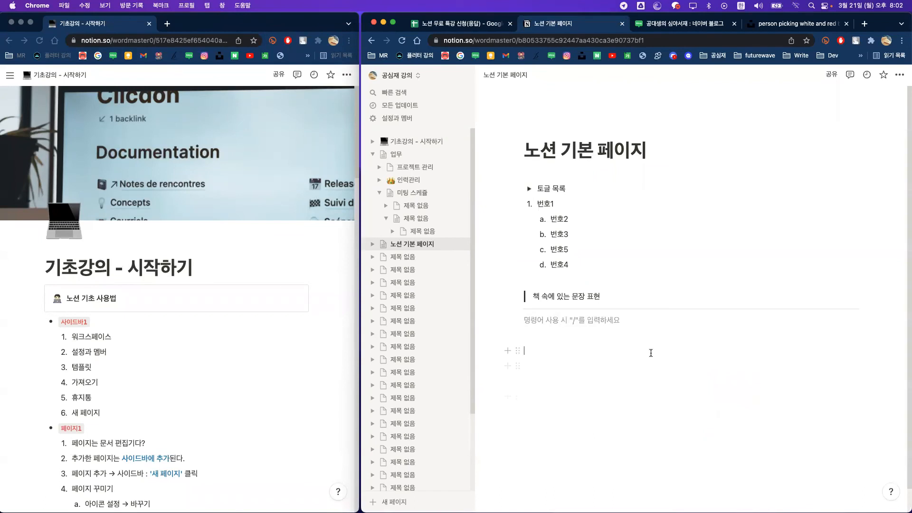
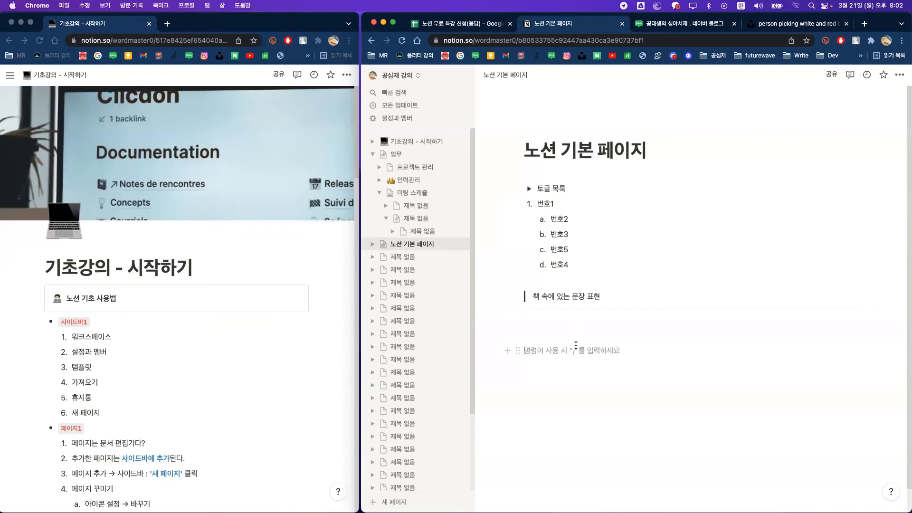
# Step: Write 단1, 단2 and 단3 as three separate text blocks below the divider
pyautogui.write('단1')
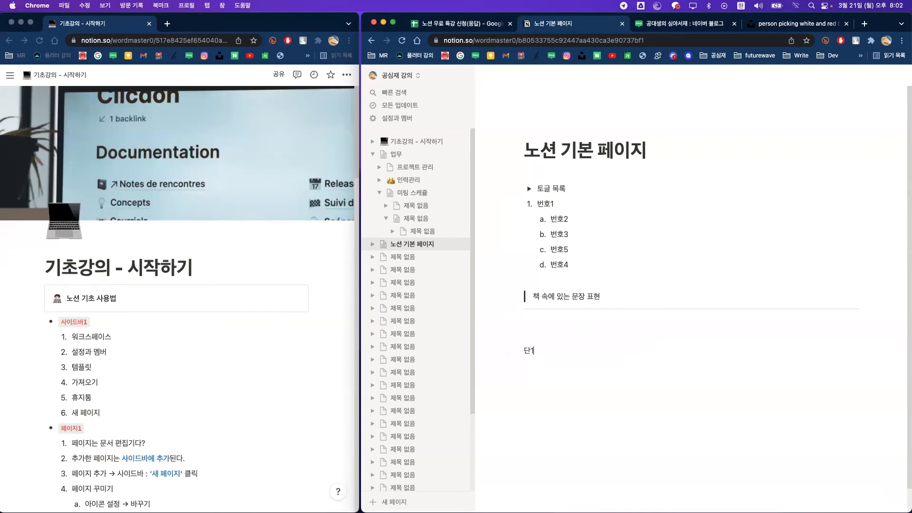
pyautogui.press('Return')
pyautogui.write('단2')
pyautogui.press('Return')
pyautogui.write('댄3')
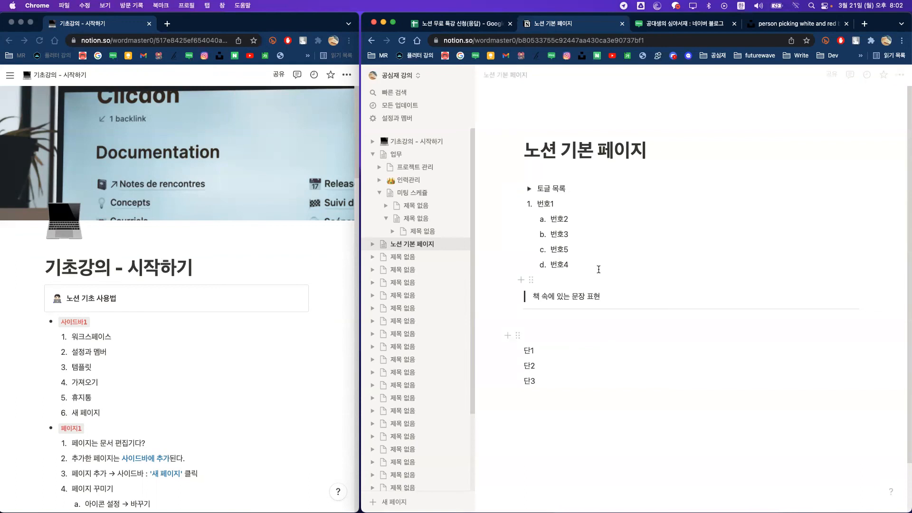
# Step: Arrange 단1, 단2 and 단3 side by side as three columns by moving 단2 and 단3 beside 단1
pyautogui.click(560, 369)
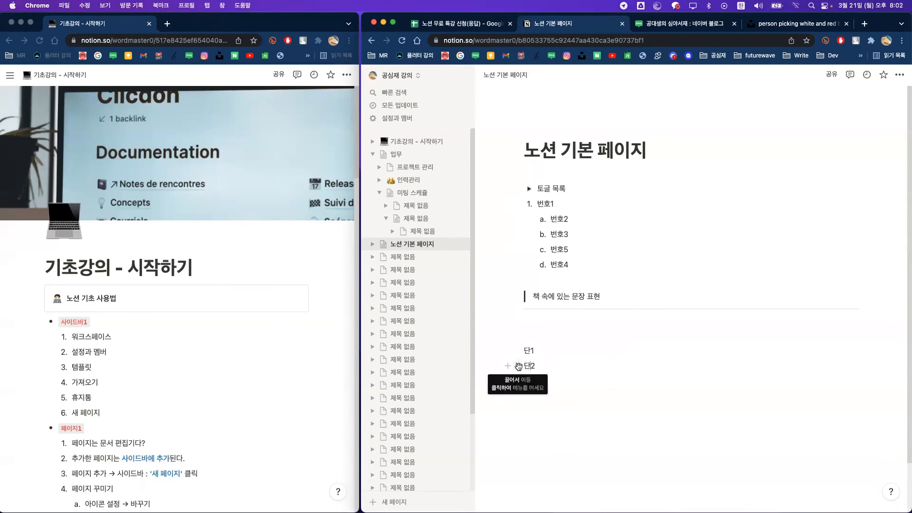
pyautogui.moveTo(518, 366); pyautogui.dragTo(861, 356)
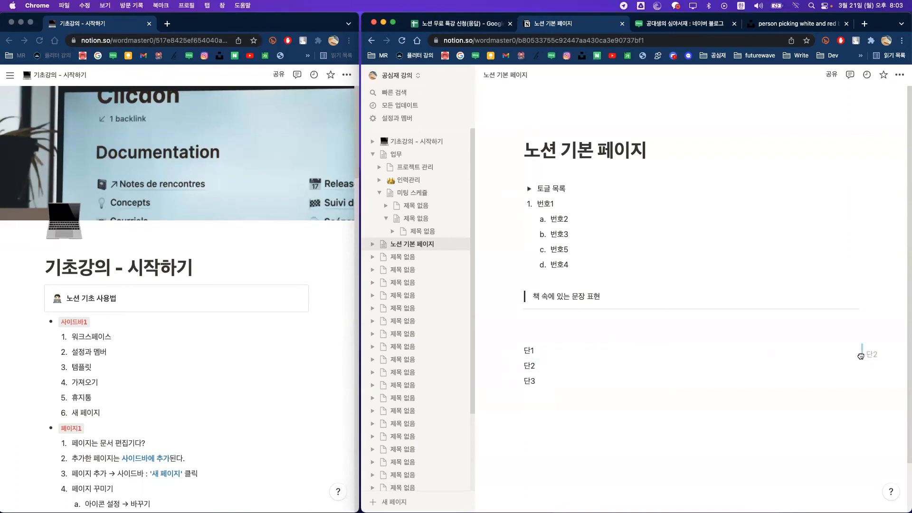
pyautogui.moveTo(860, 356); pyautogui.dragTo(862, 357)
pyautogui.moveTo(863, 356); pyautogui.dragTo(862, 354)
pyautogui.click(535, 356)
pyautogui.moveTo(516, 381); pyautogui.dragTo(869, 362)
pyautogui.moveTo(869, 361); pyautogui.dragTo(869, 361)
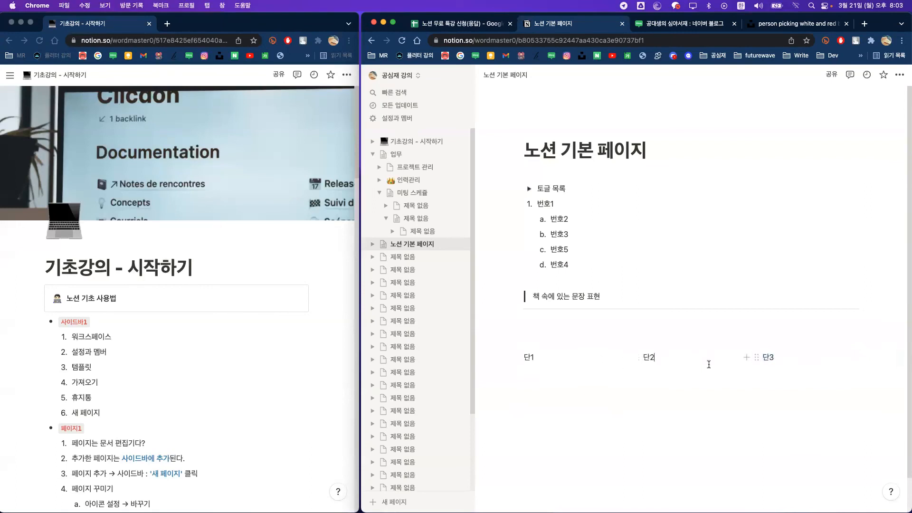
# Step: Insert a 콜아웃 (callout) block below 단1 in the first column
pyautogui.click(553, 357)
pyautogui.press('Return')
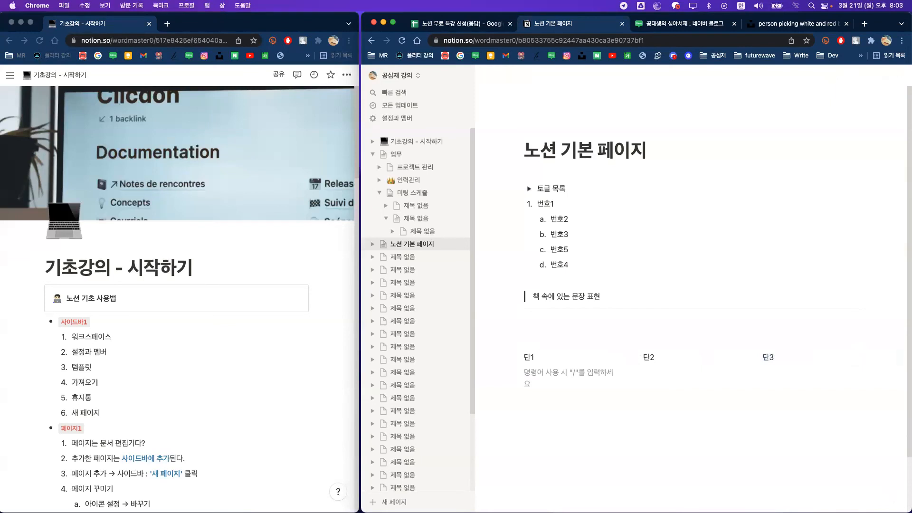
pyautogui.write('/')
pyautogui.scroll(-2, 584, 280)
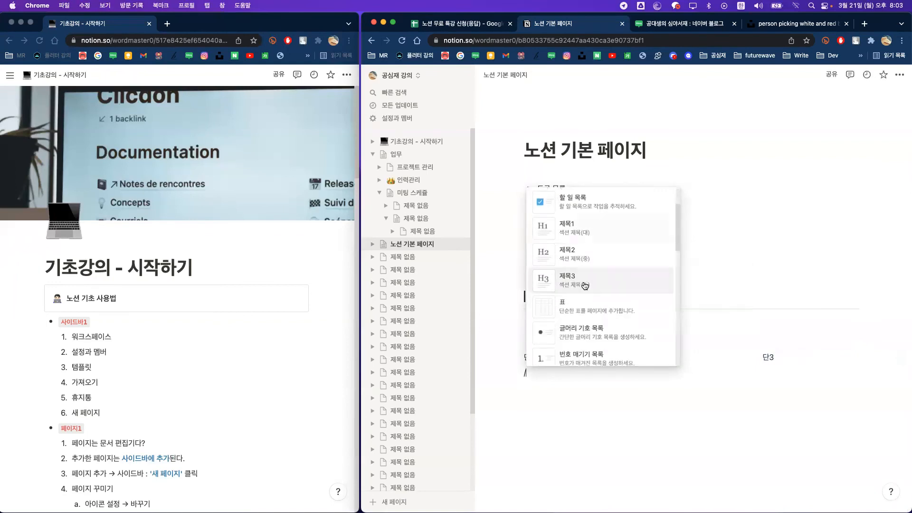
pyautogui.scroll(-3, 585, 285)
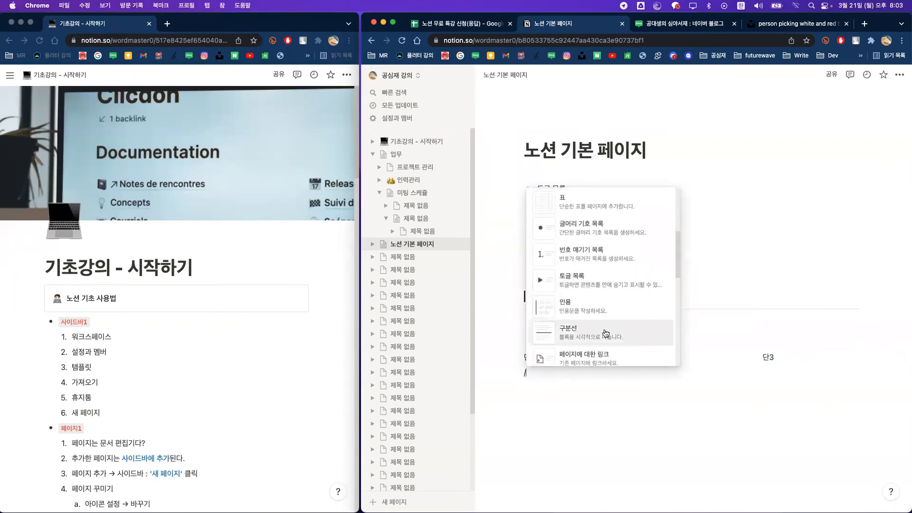
pyautogui.scroll(-1, 603, 334)
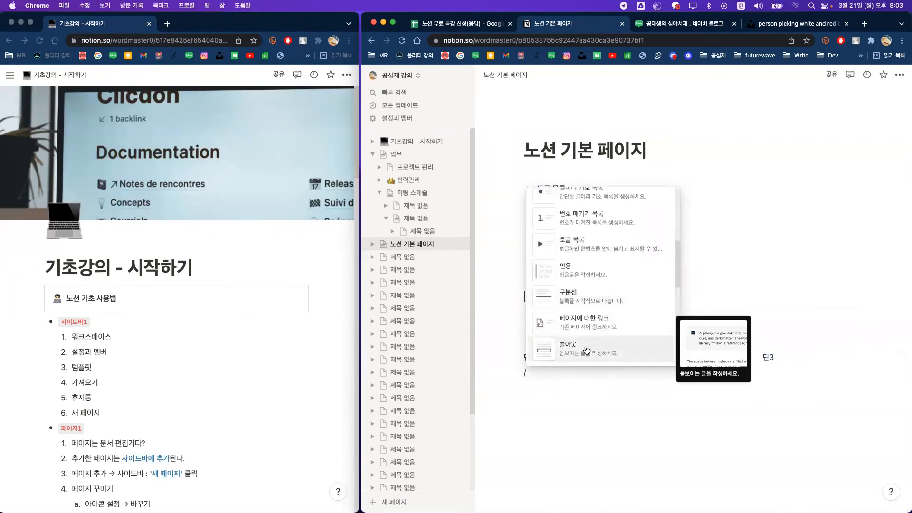
pyautogui.click(587, 350)
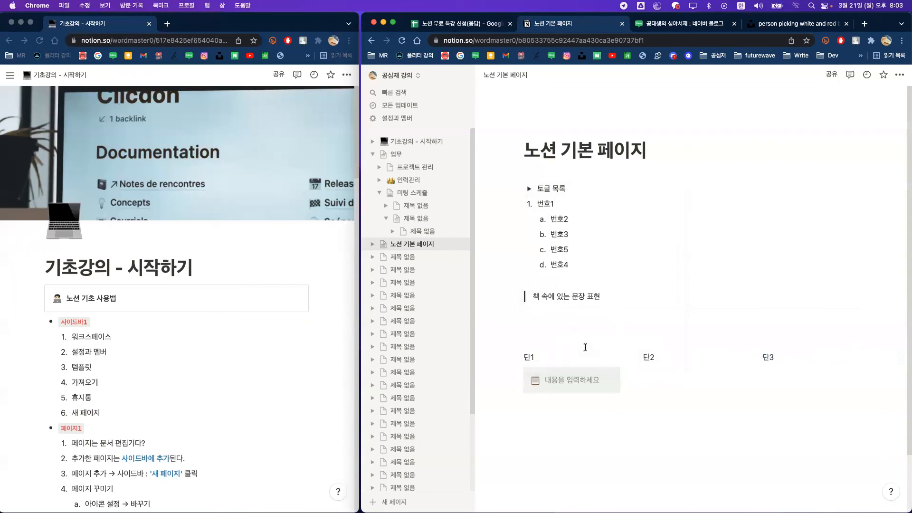
# Step: Change the callout's icon to the green recycling emoji and write 텍스트 입력 in it
pyautogui.moveTo(622, 363)
pyautogui.click(534, 380)
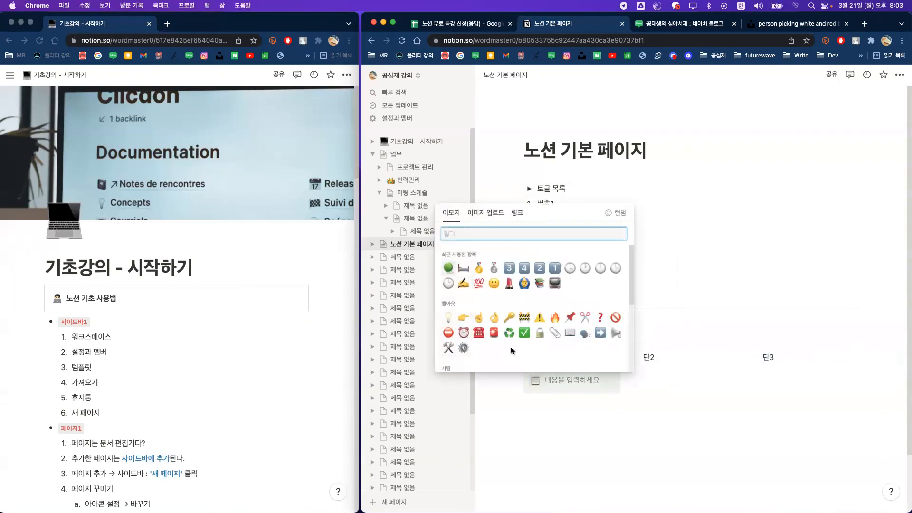
pyautogui.click(509, 333)
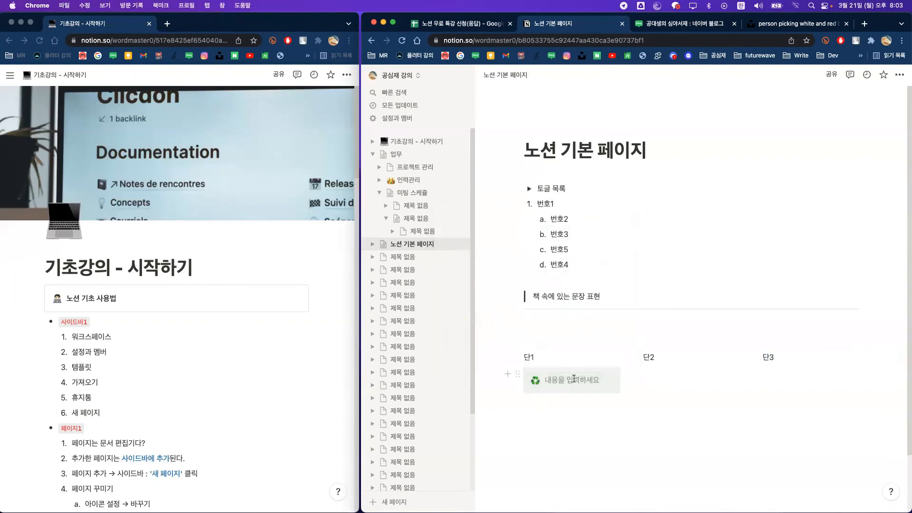
pyautogui.click(574, 378)
pyautogui.write('텍스트 입력')
pyautogui.click(588, 427)
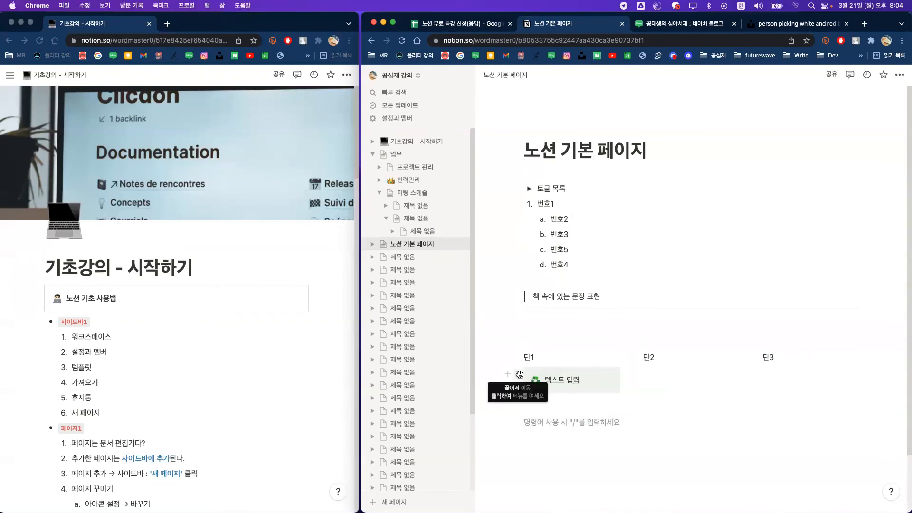
# Step: Duplicate the 텍스트 입력 callout twice, placing one copy below 단2 and the other below 단3
pyautogui.click(519, 374)
pyautogui.click(473, 332)
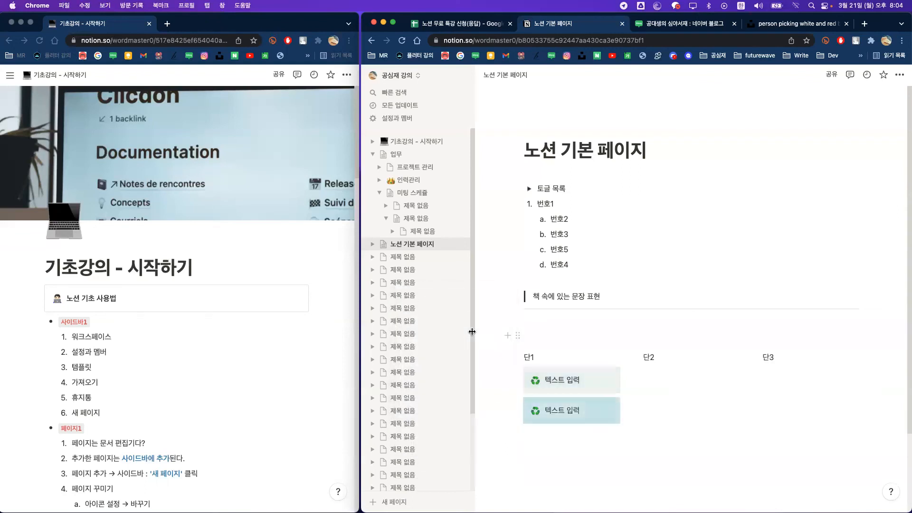
pyautogui.moveTo(517, 404); pyautogui.dragTo(645, 368)
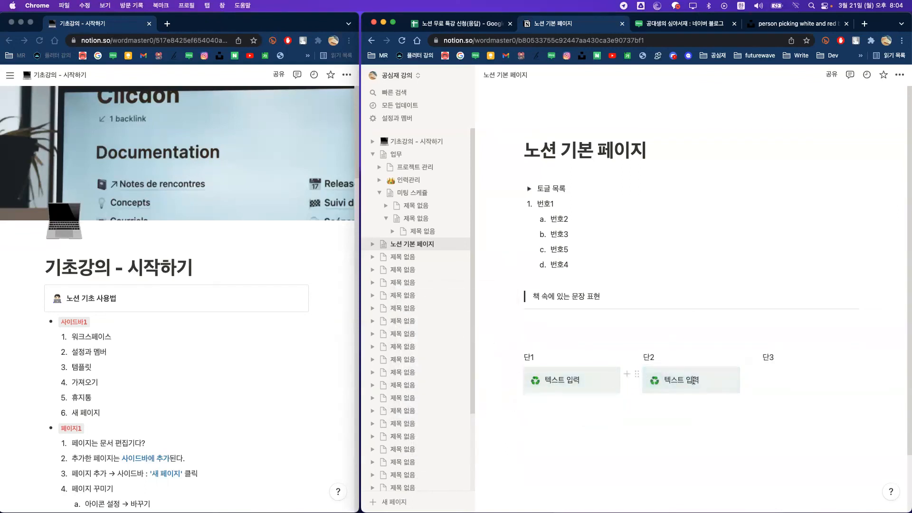
pyautogui.click(636, 373)
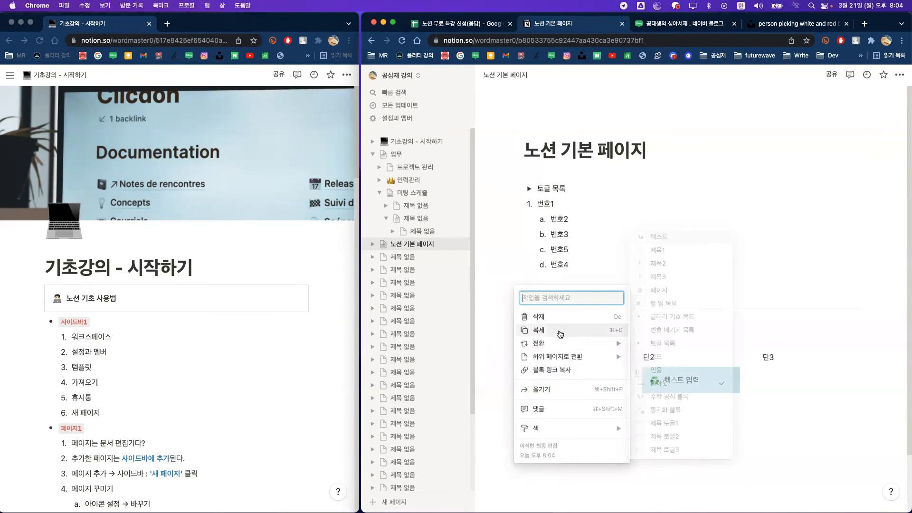
pyautogui.click(546, 329)
pyautogui.moveTo(637, 411); pyautogui.dragTo(789, 368)
pyautogui.click(789, 410)
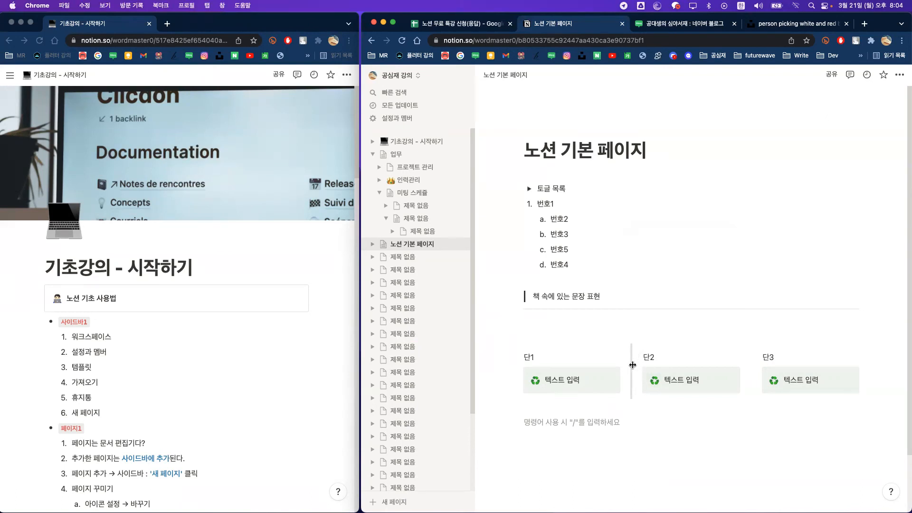
pyautogui.moveTo(632, 364)
pyautogui.mouseDown()
pyautogui.moveTo(586, 363)
pyautogui.moveTo(662, 363)
pyautogui.moveTo(611, 364)
pyautogui.moveTo(644, 364)
pyautogui.moveTo(636, 364)
pyautogui.mouseUp()
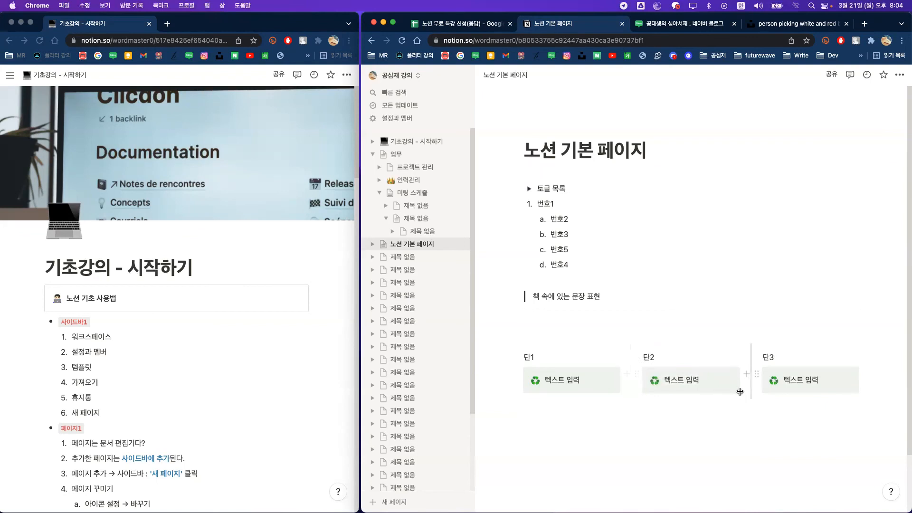
pyautogui.moveTo(751, 374)
pyautogui.mouseDown()
pyautogui.moveTo(774, 382)
pyautogui.moveTo(759, 389)
pyautogui.mouseUp()
# Step: Add three blank text lines below the three columns
pyautogui.click(770, 443)
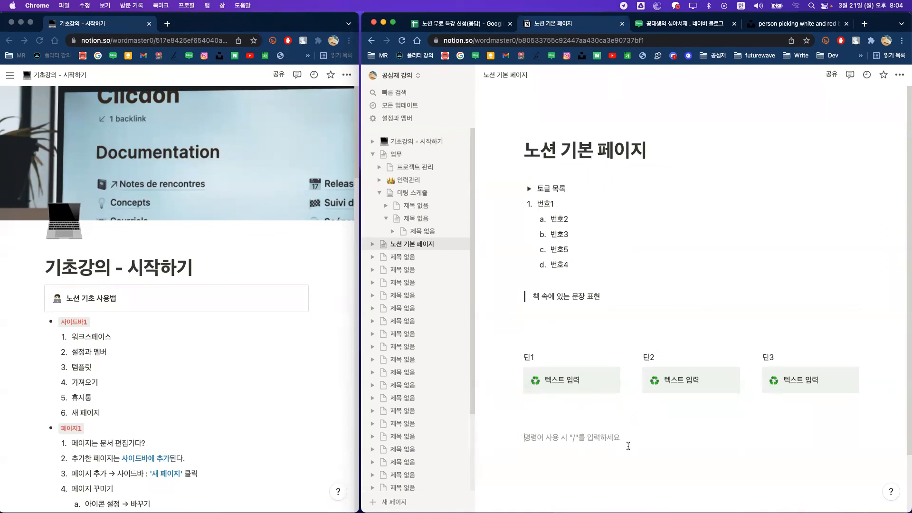
pyautogui.press('Return')
pyautogui.press('Return')
pyautogui.press('Return')
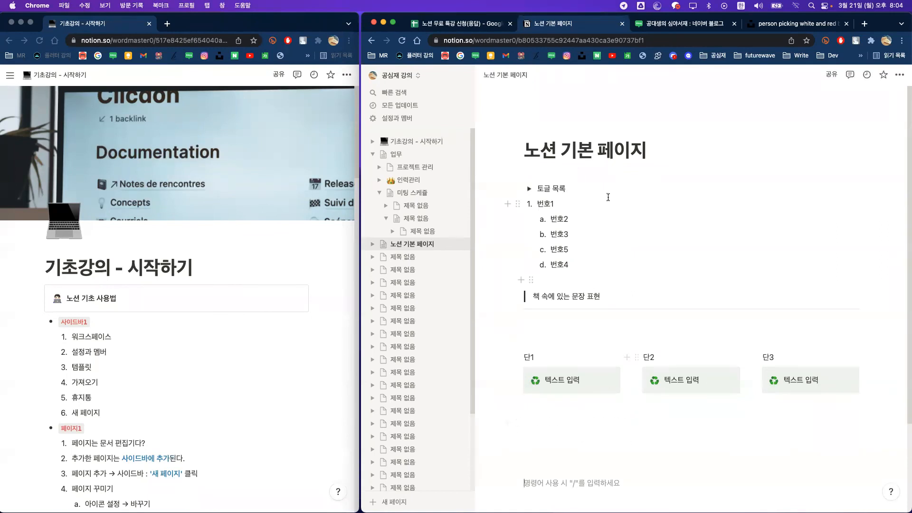
pyautogui.click(659, 201)
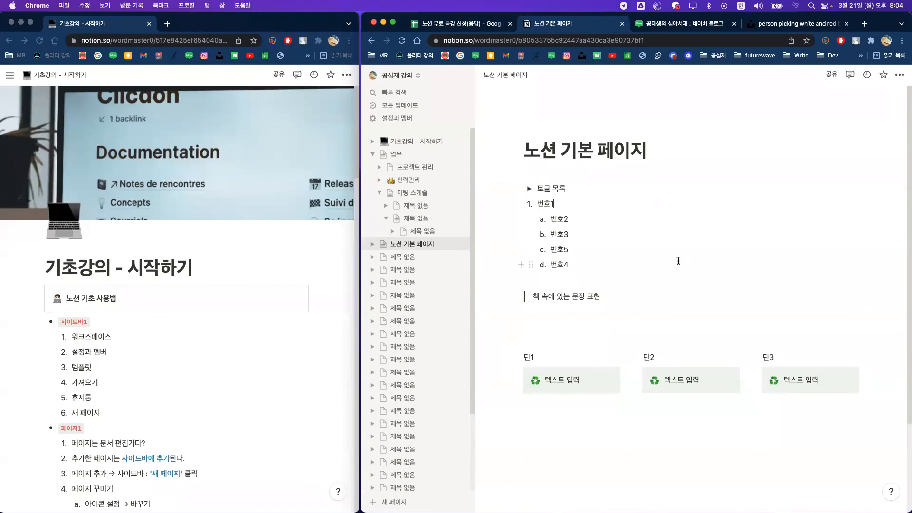
pyautogui.click(638, 280)
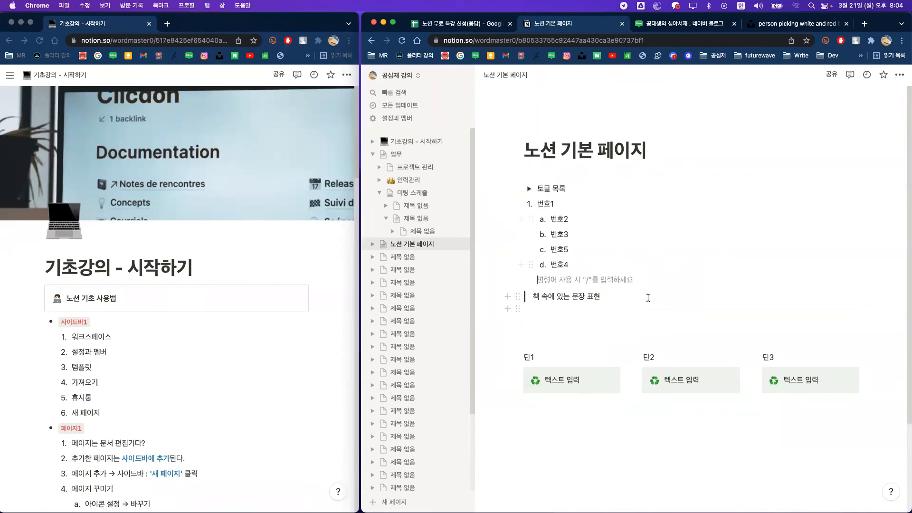
pyautogui.click(587, 332)
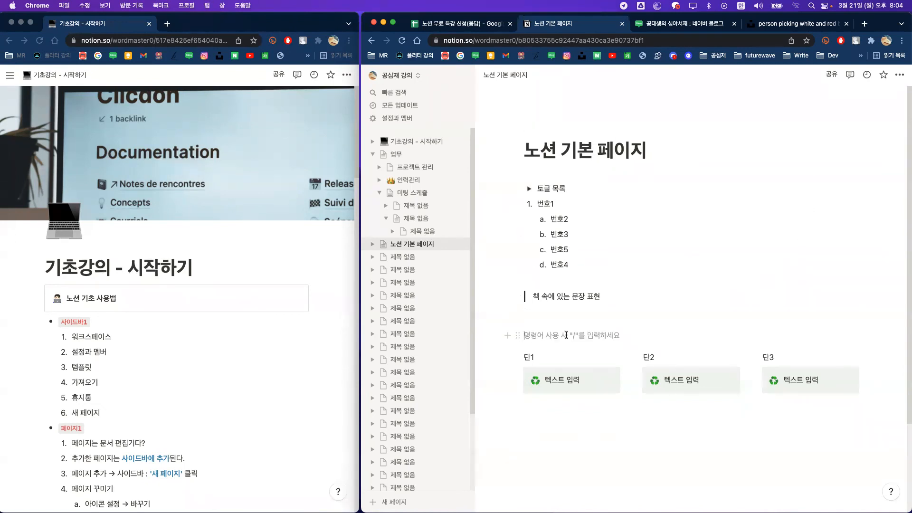
pyautogui.click(621, 444)
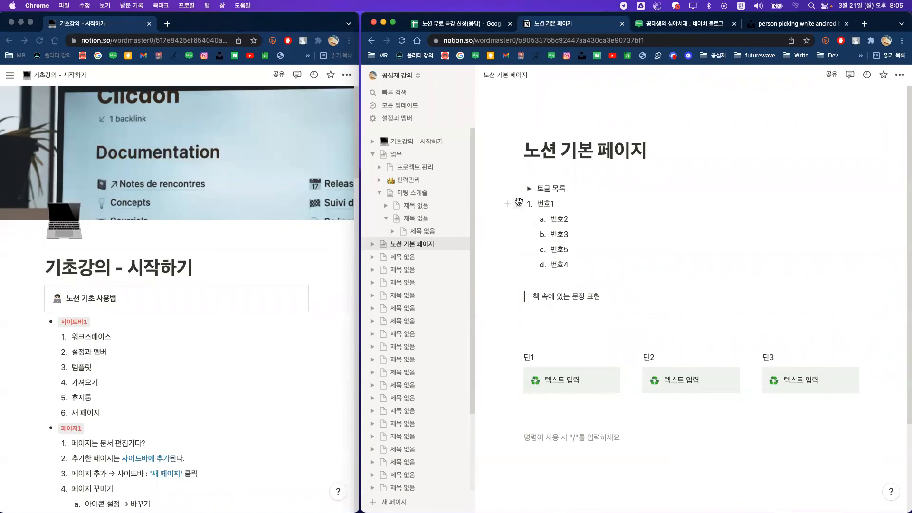
# Step: Move the numbered list 번호1 with its nested items below the callout in the 단1 column
pyautogui.click(518, 204)
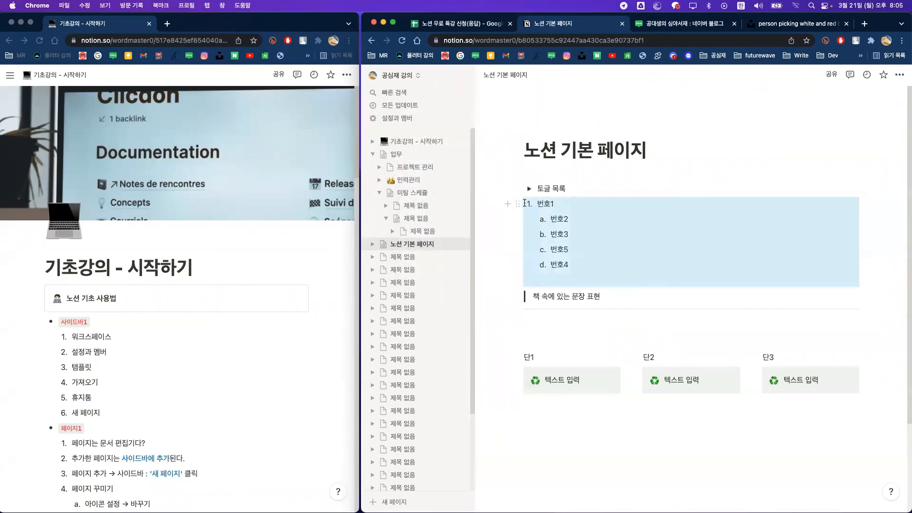
pyautogui.click(541, 203)
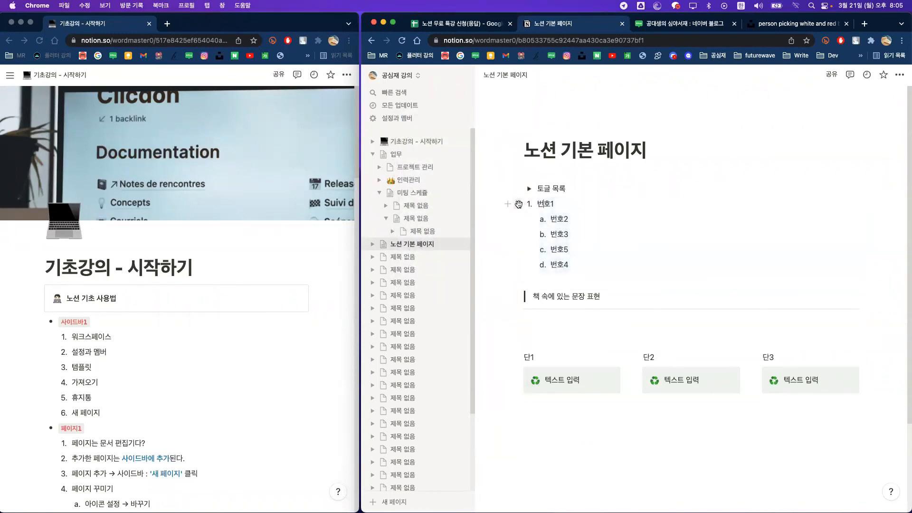
pyautogui.moveTo(519, 203); pyautogui.dragTo(544, 394)
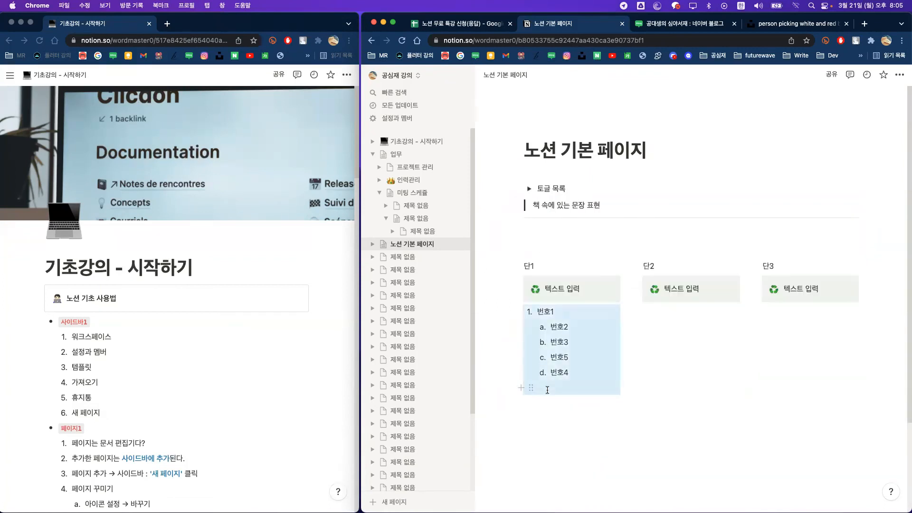
# Step: Move the 토글 목록 toggle below the callout in the 단2 column
pyautogui.moveTo(518, 188); pyautogui.dragTo(658, 304)
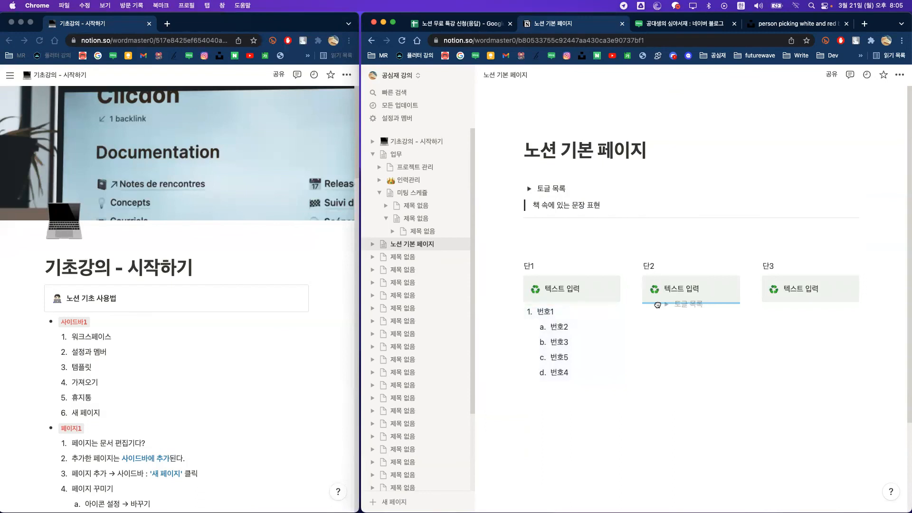
pyautogui.moveTo(658, 305); pyautogui.dragTo(653, 393)
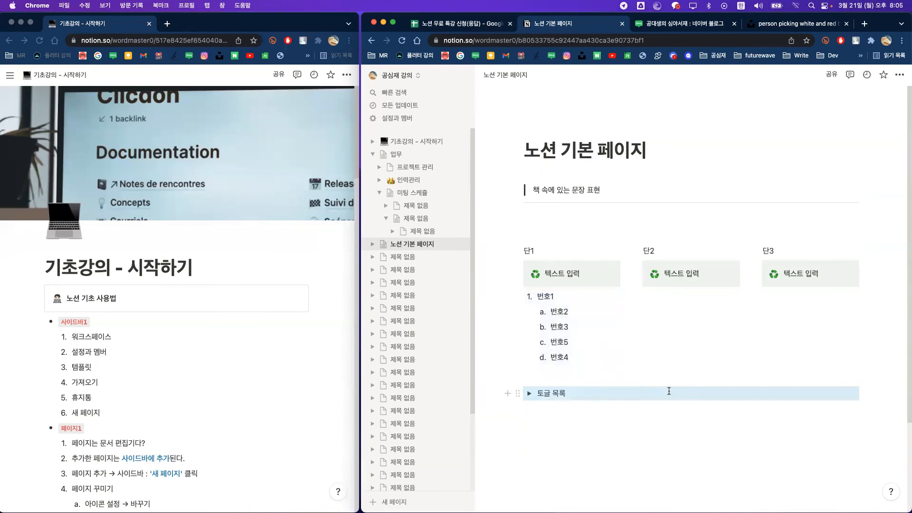
pyautogui.click(667, 391)
pyautogui.moveTo(517, 394); pyautogui.dragTo(660, 298)
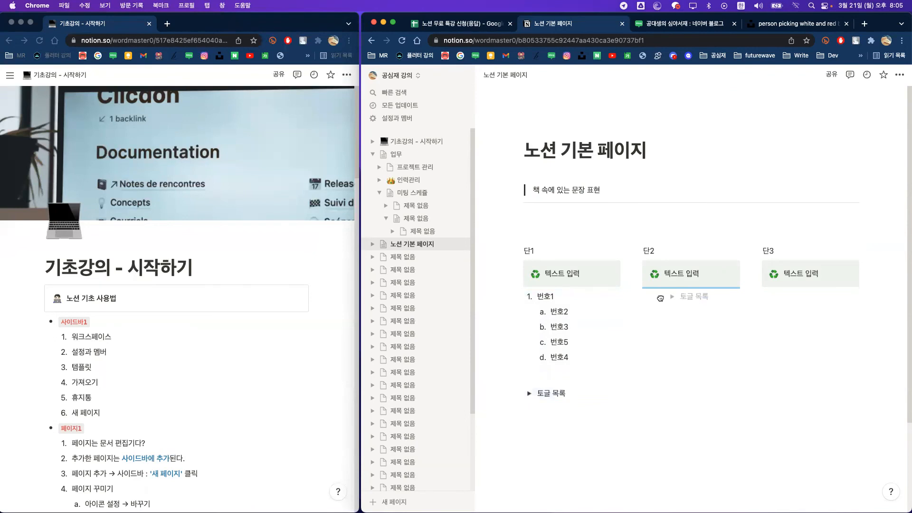
pyautogui.moveTo(660, 298); pyautogui.dragTo(661, 298)
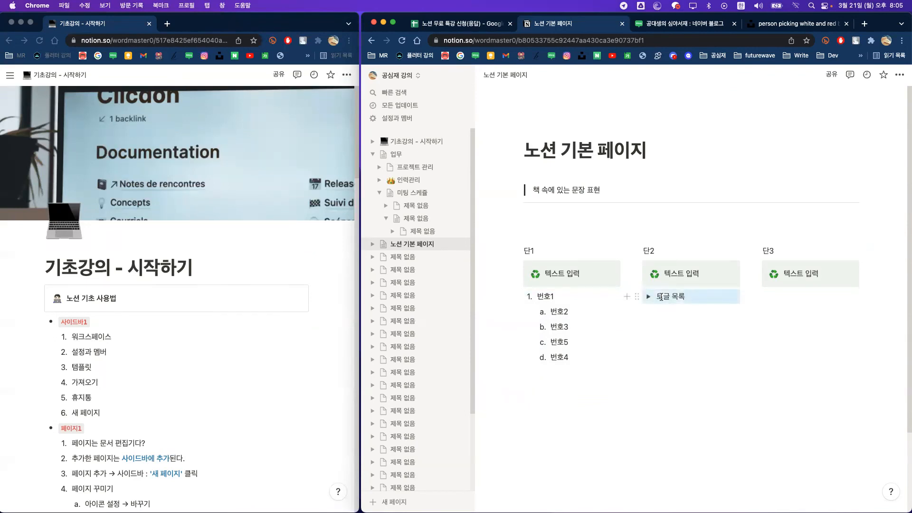
pyautogui.click(708, 306)
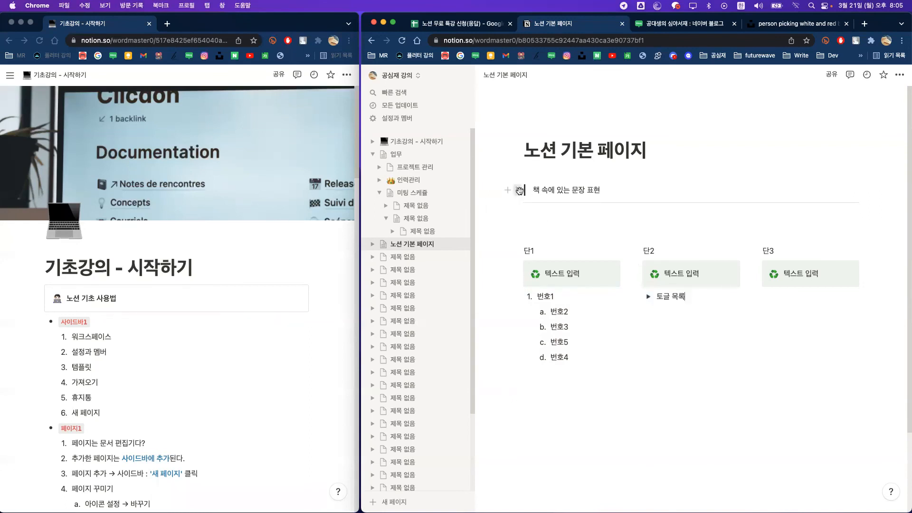
# Step: Move the quote below the 단3 callout and the divider under the 단1 numbered list, removing the blank line between list and divider
pyautogui.moveTo(520, 190); pyautogui.dragTo(776, 293)
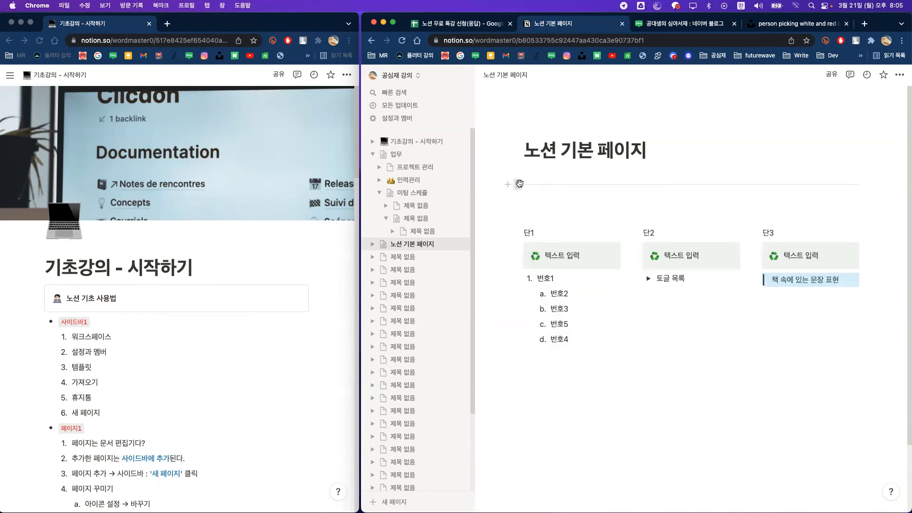
pyautogui.moveTo(520, 183); pyautogui.dragTo(521, 348)
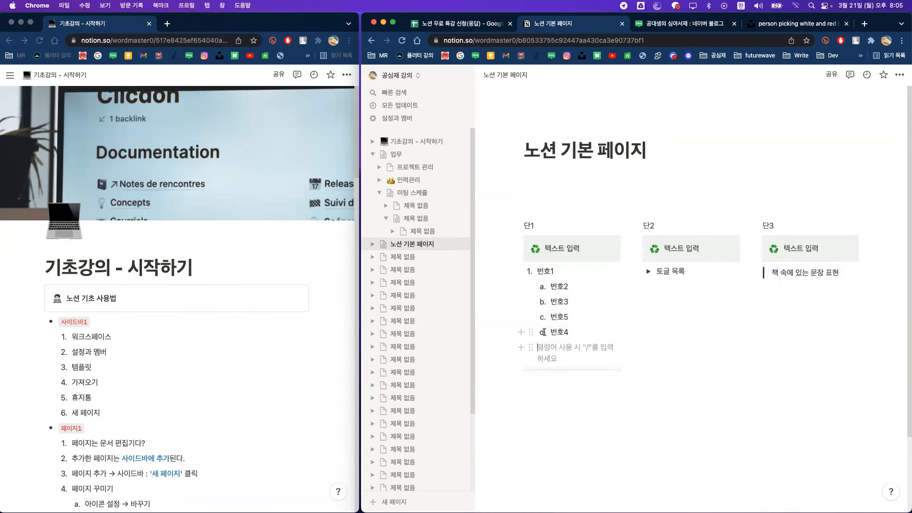
pyautogui.press('BackSpace')
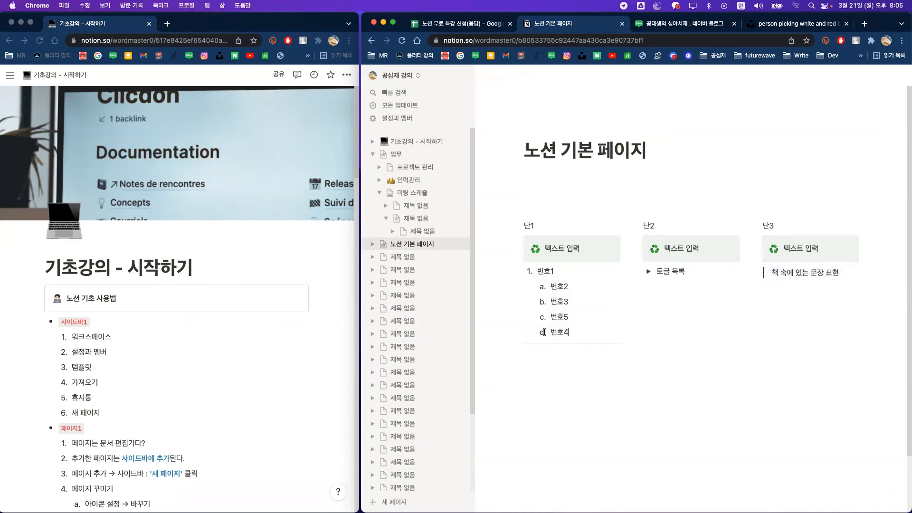
# Step: Duplicate the divider twice, placing one copy below the toggle in 단2 and the other below the quote in 단3
pyautogui.click(517, 343)
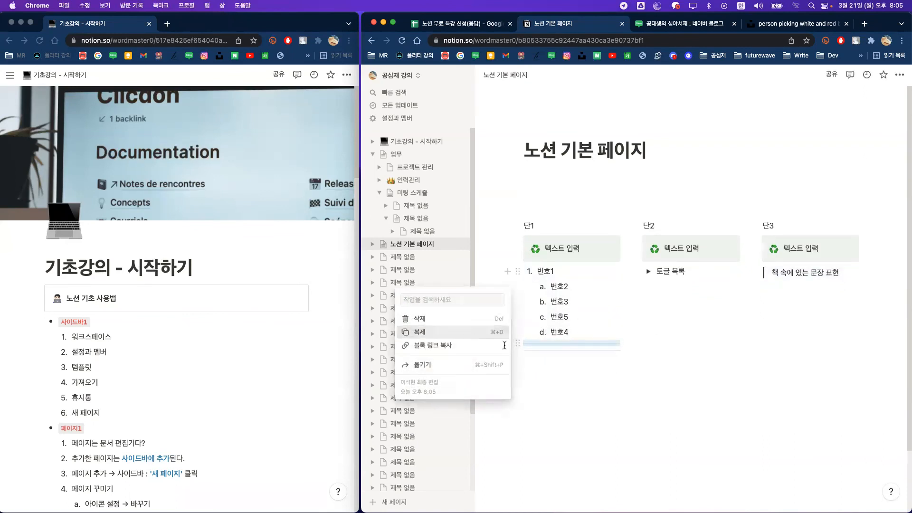
pyautogui.press('Escape')
pyautogui.moveTo(518, 343); pyautogui.dragTo(646, 285)
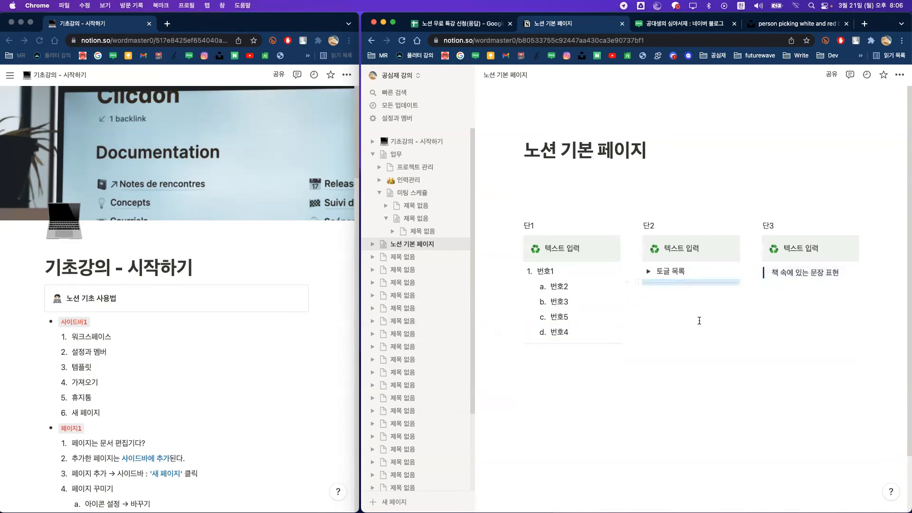
pyautogui.click(517, 344)
pyautogui.press('Escape')
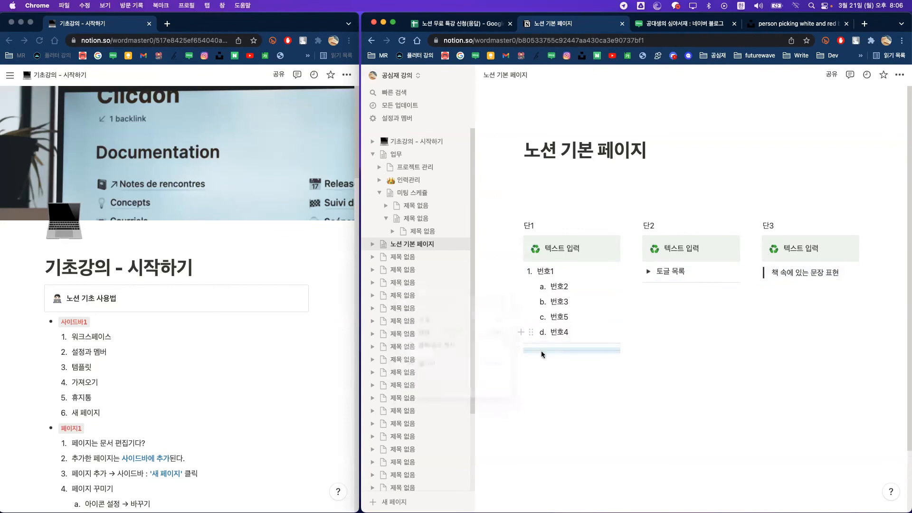
pyautogui.moveTo(518, 352); pyautogui.dragTo(766, 286)
pyautogui.click(799, 360)
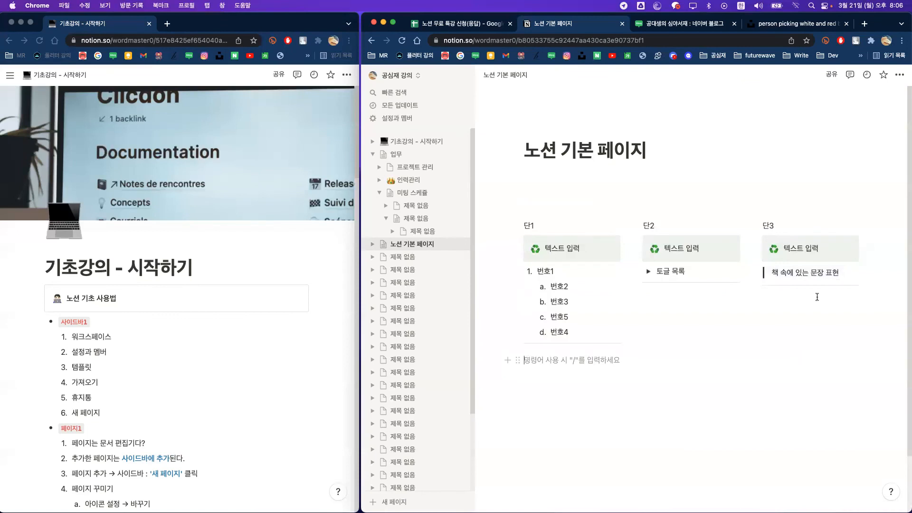
pyautogui.scroll(-2, 694, 259)
pyautogui.click(667, 353)
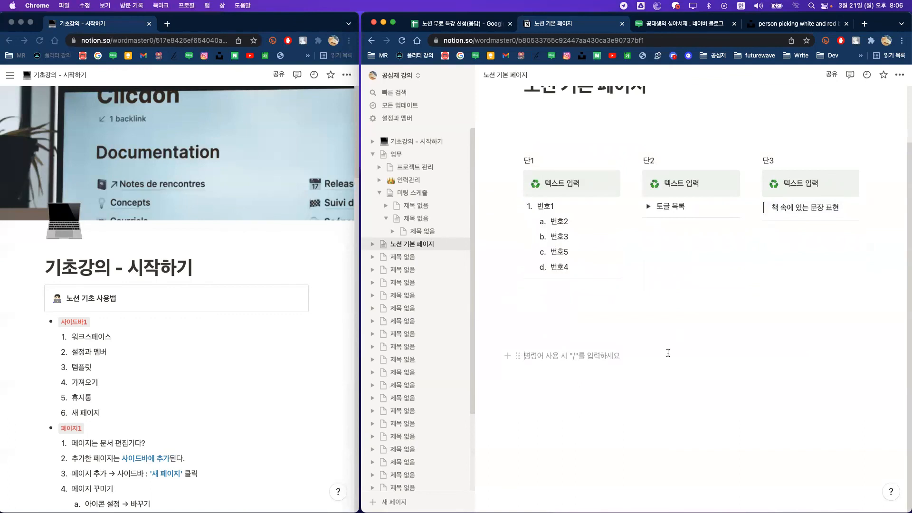
pyautogui.scroll(-5, 142, 318)
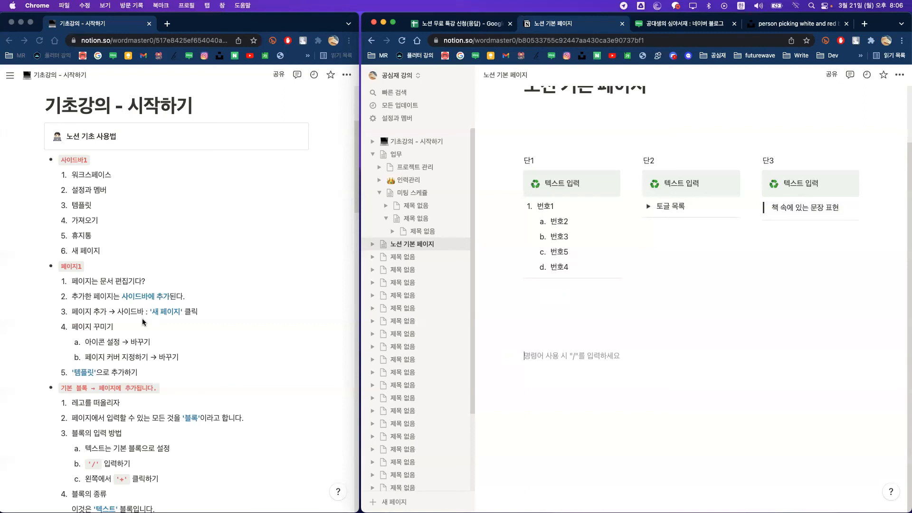
# Step: Switch to YouTube, open the FISH13 video 죽음의 계곡, 야생 정글에서 고립된 나홀로 차박 캠핑 and copy its web address
pyautogui.click(774, 24)
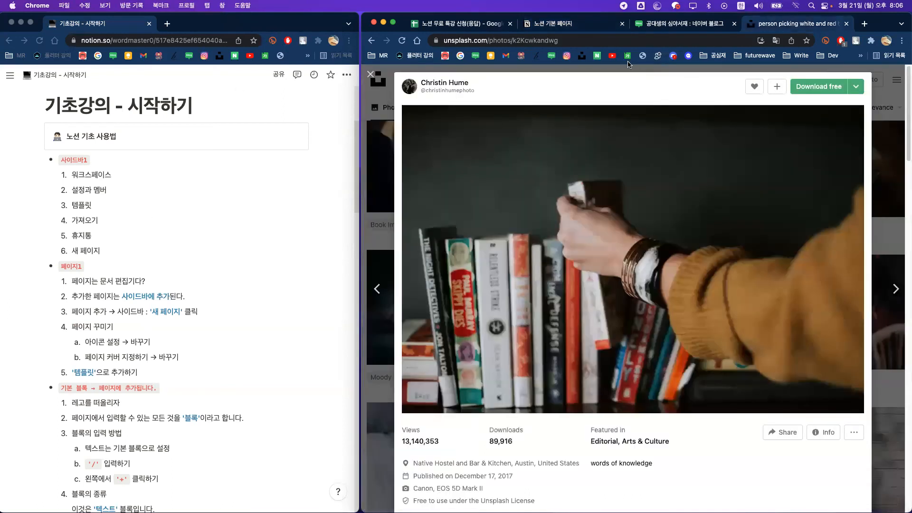
pyautogui.click(612, 56)
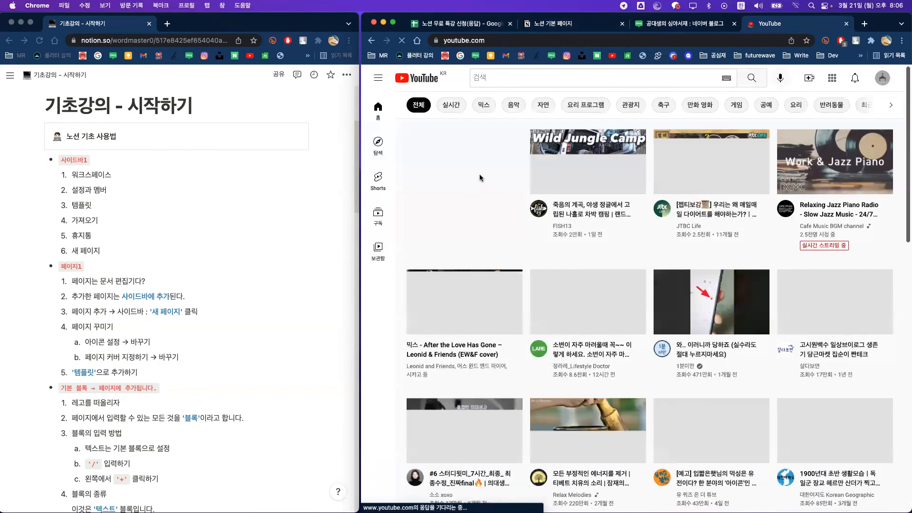
pyautogui.click(589, 167)
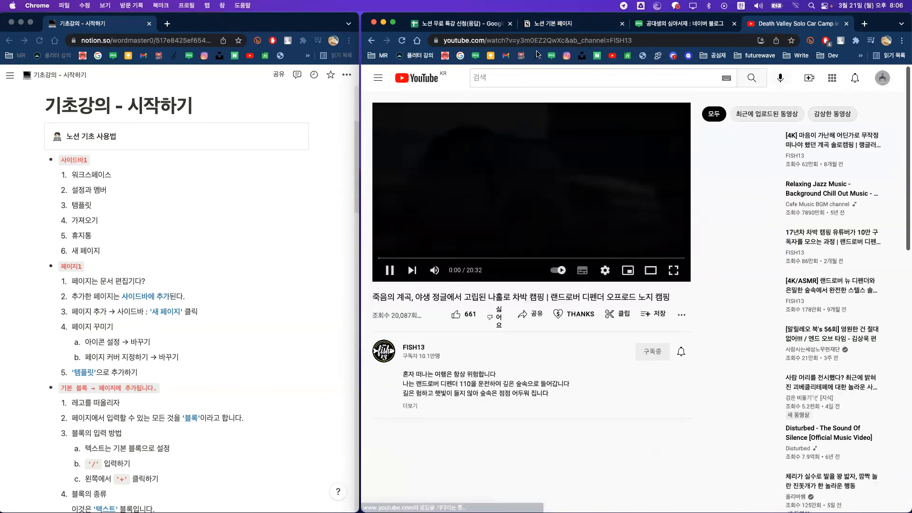
pyautogui.click(537, 40)
pyautogui.press('super+c')
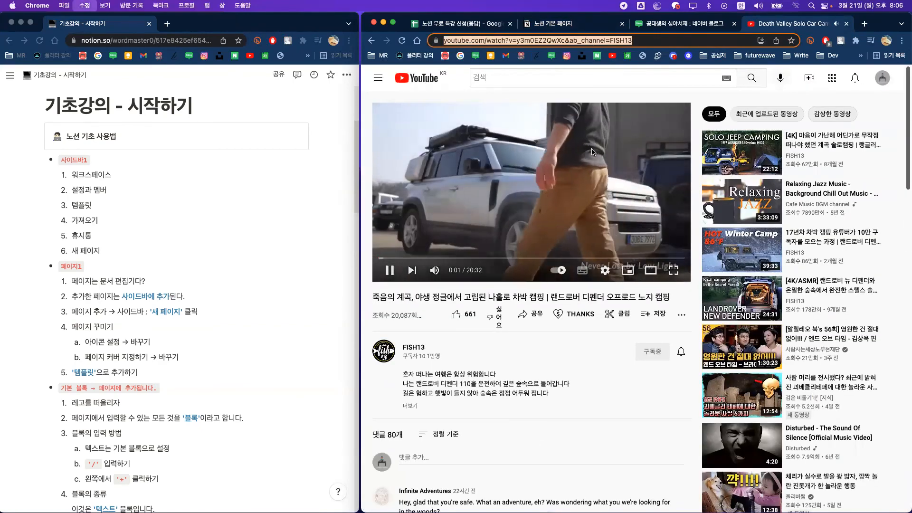
# Step: Pause the YouTube video, return to the 노션 기본 페이지 page and paste the copied link below the columns as a bookmark
pyautogui.click(591, 152)
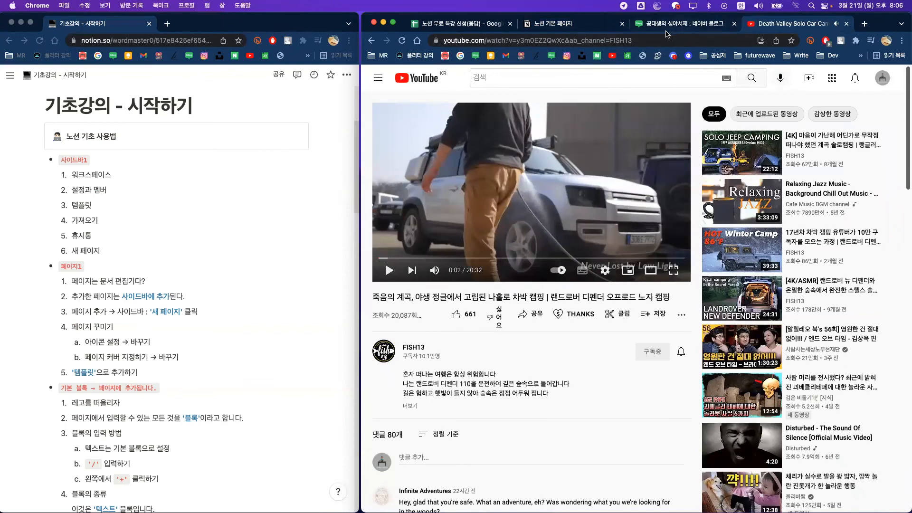
pyautogui.click(581, 26)
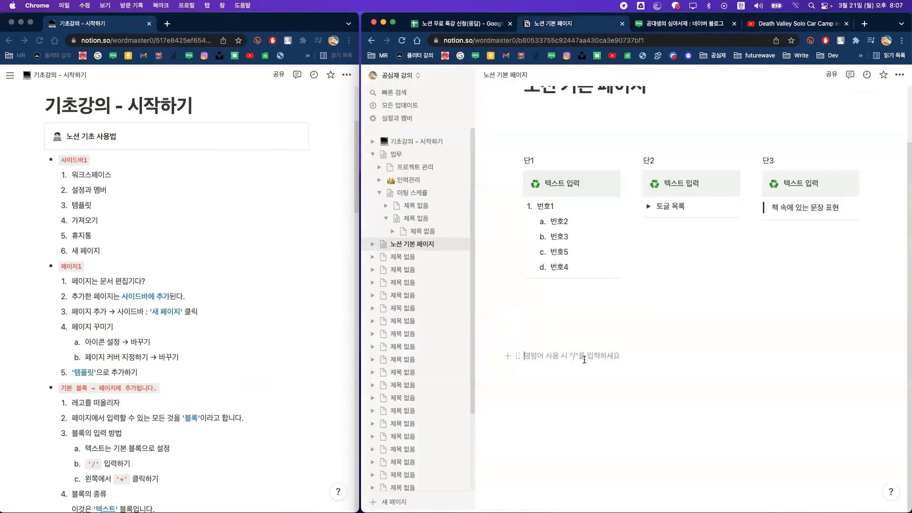
pyautogui.press('super+v')
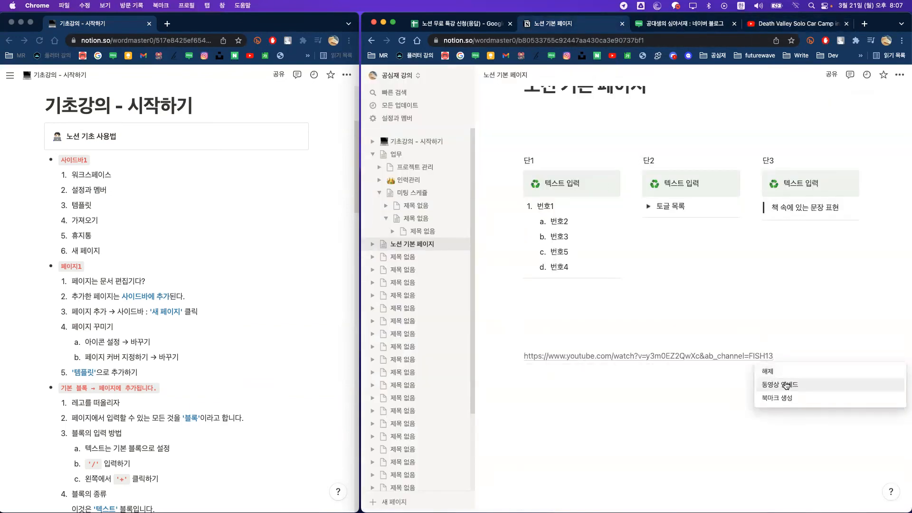
pyautogui.click(789, 405)
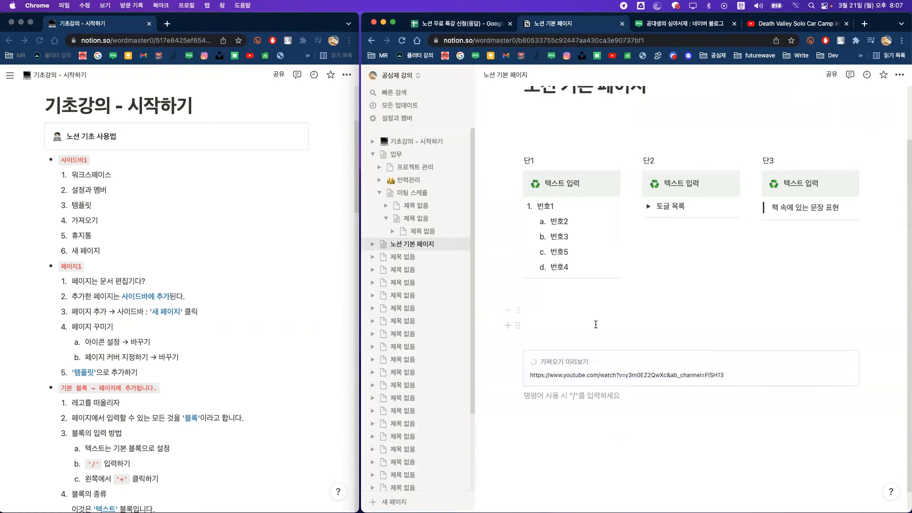
# Step: Open the video from the bookmark to test its link, and close both YouTube pages
pyautogui.click(629, 368)
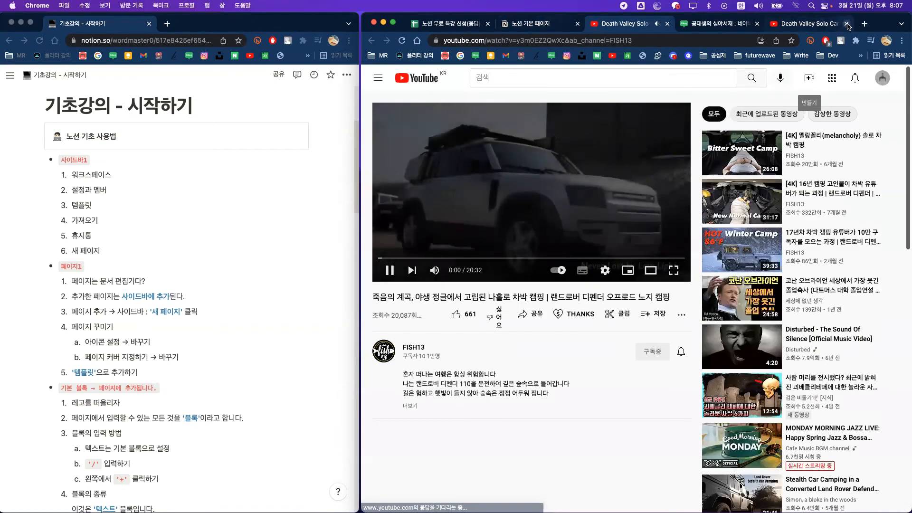
pyautogui.click(846, 23)
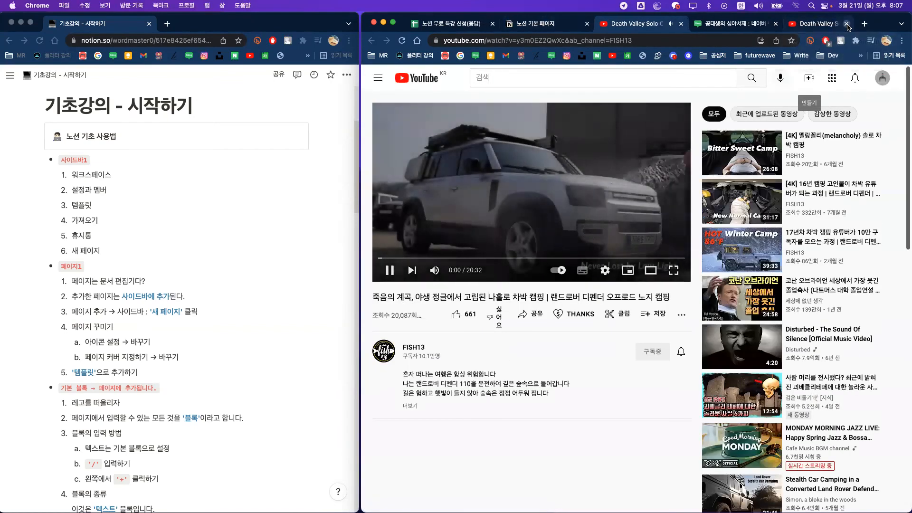
pyautogui.click(733, 23)
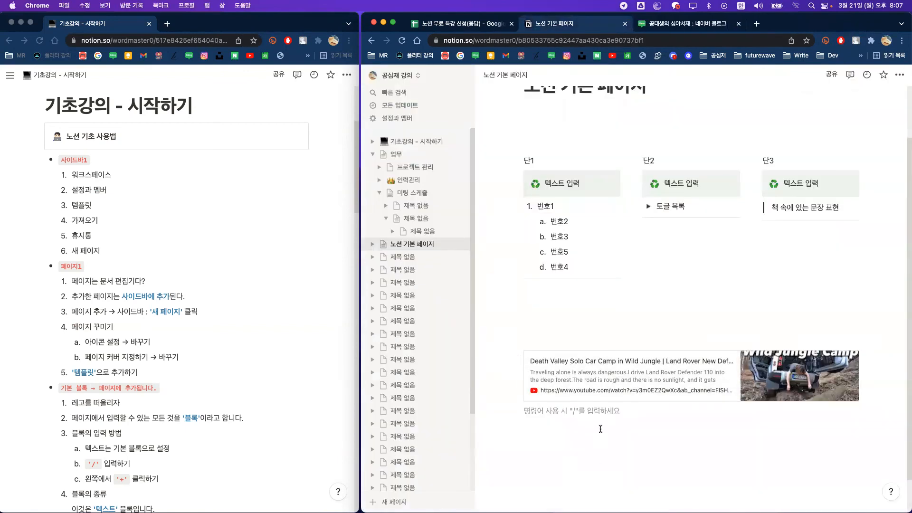
# Step: Paste the same YouTube link below the bookmark as a video embed, and briefly play and pause the embedded video
pyautogui.press('super+v')
pyautogui.click(779, 440)
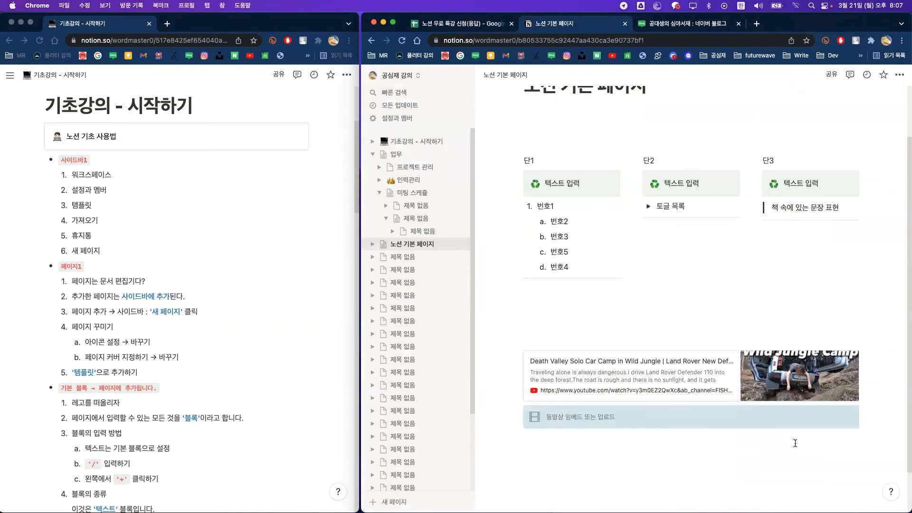
pyautogui.scroll(-2, 699, 365)
pyautogui.scroll(-3, 678, 323)
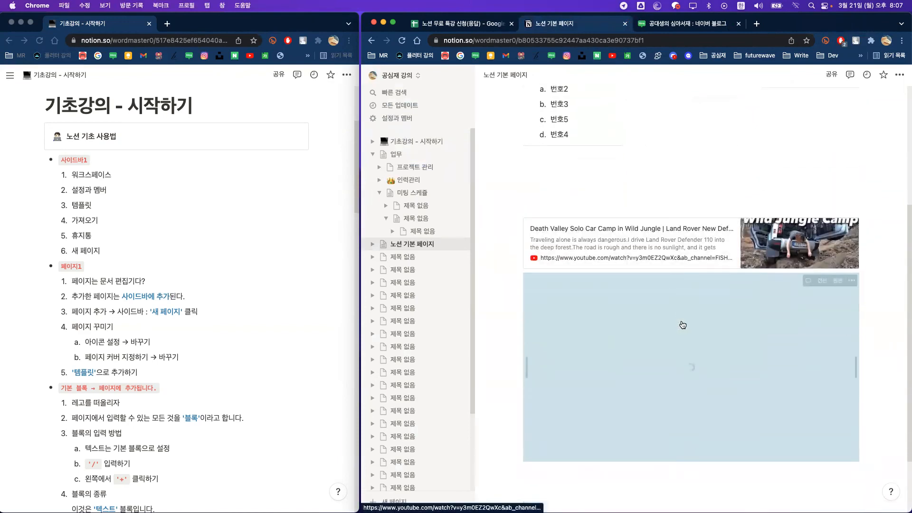
pyautogui.click(706, 379)
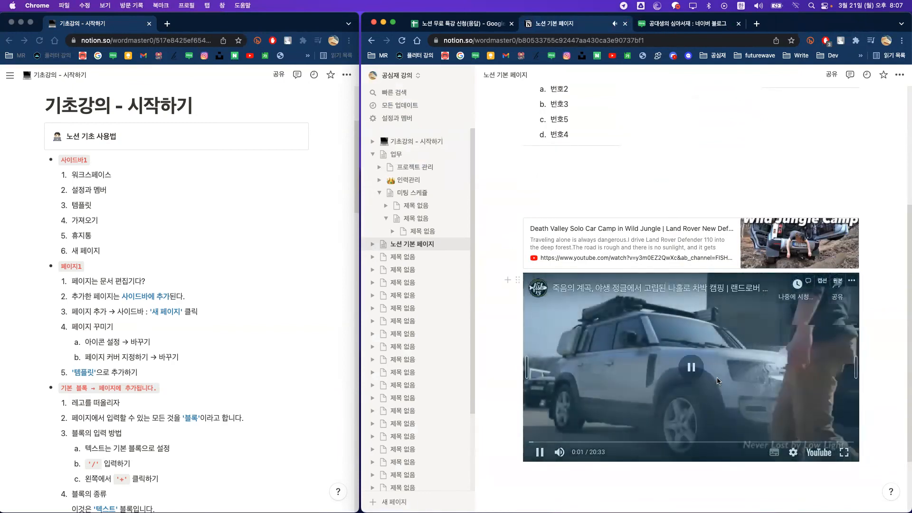
pyautogui.click(718, 381)
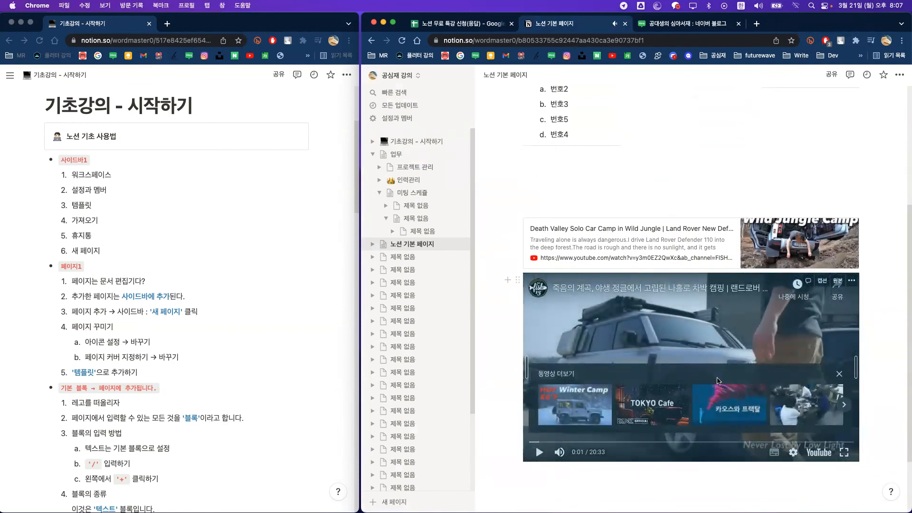
# Step: Delete the embedded video block and start an empty line below the bookmark
pyautogui.click(517, 280)
pyautogui.click(444, 219)
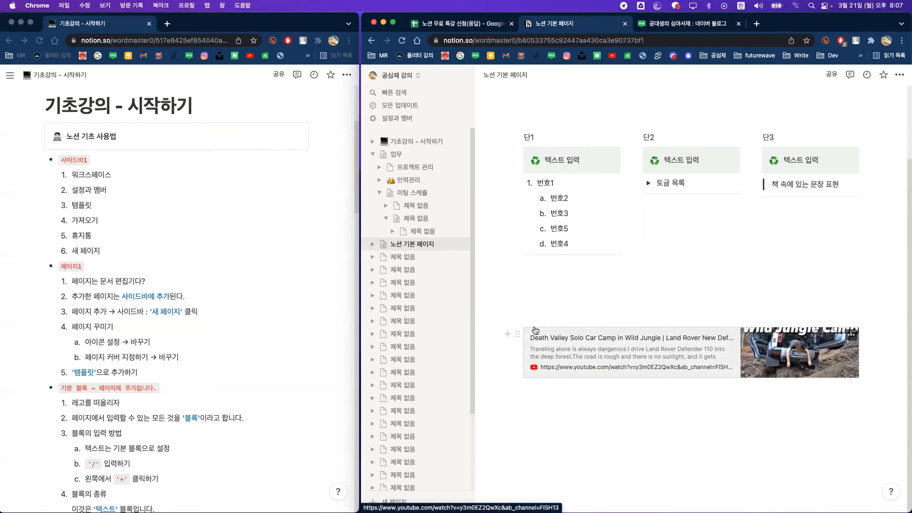
pyautogui.click(573, 407)
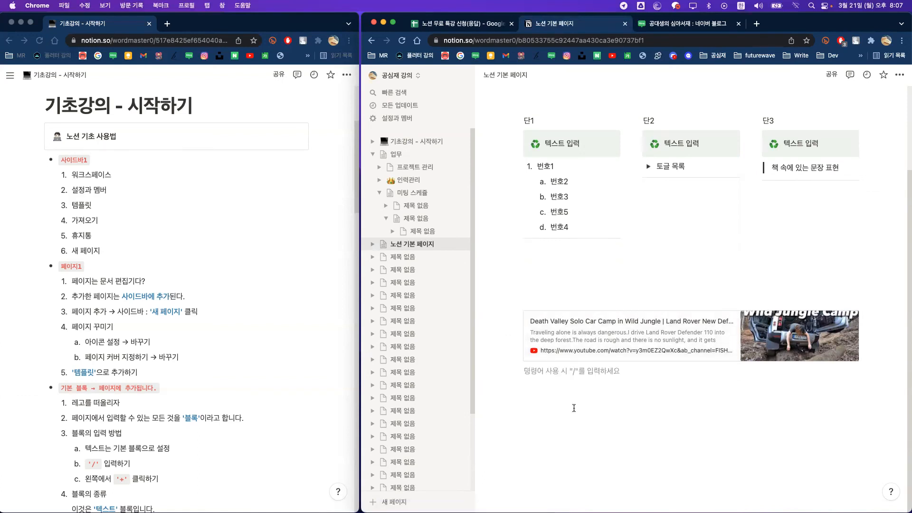